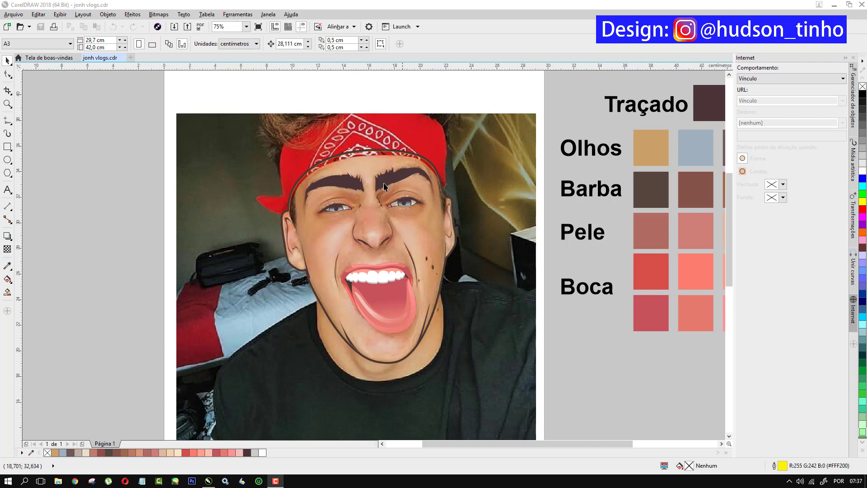
- Start a B-Spline shadow outline at the left-hand eye's outer corner, following the upper lid inward and returning along the eyelid crease
{"action": "left_click", "coordinate": [8, 122]}
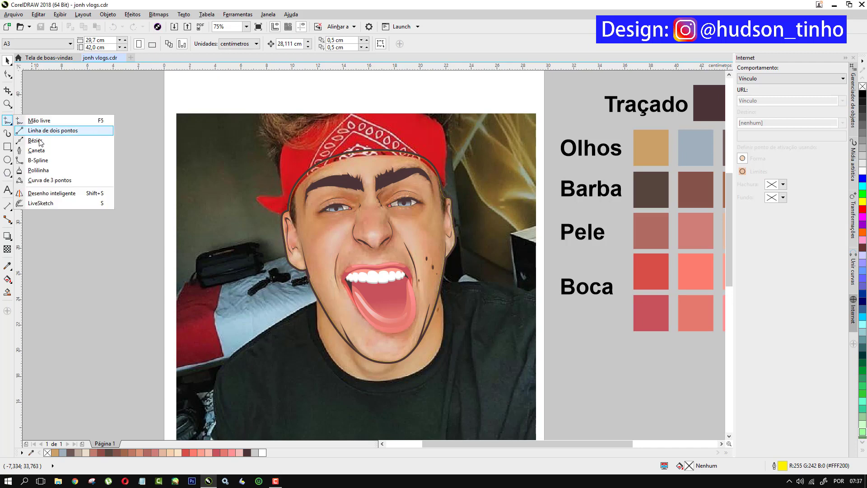
{"action": "left_click", "coordinate": [45, 162]}
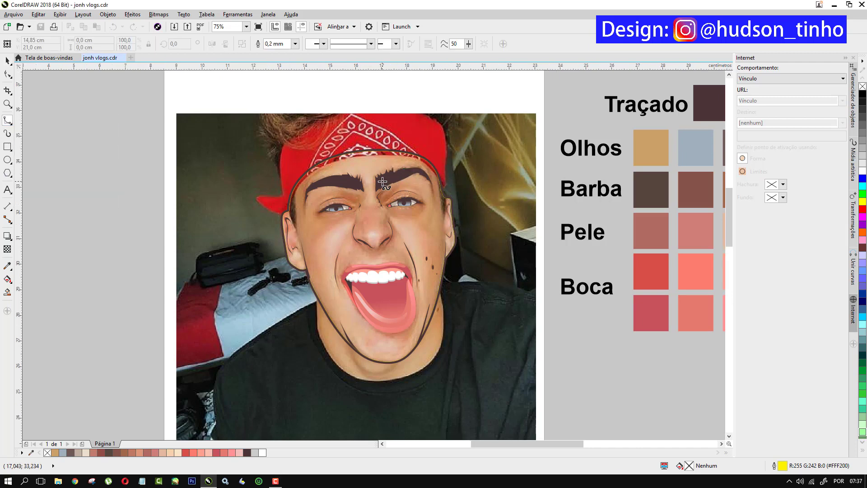
{"action": "scroll", "coordinate": [384, 185], "scroll_direction": "up", "scroll_amount": 2}
{"action": "scroll", "coordinate": [418, 195], "scroll_direction": "up", "scroll_amount": 2}
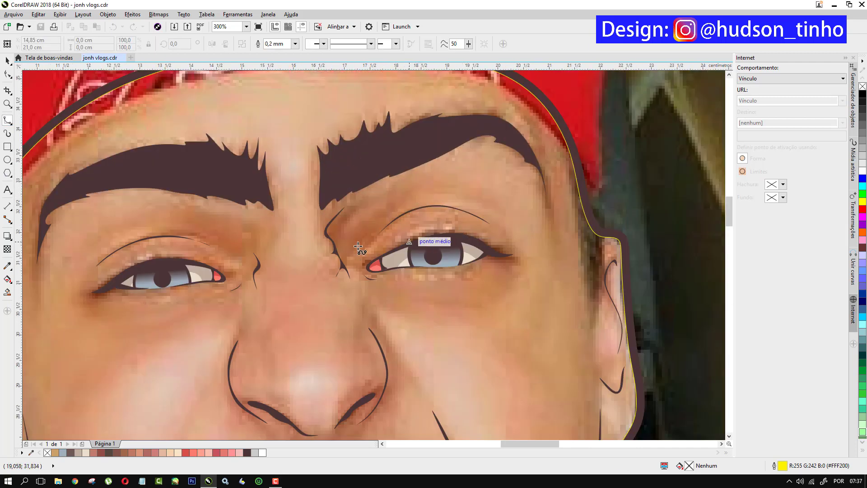
{"action": "scroll", "coordinate": [264, 246], "scroll_direction": "down", "scroll_amount": 2}
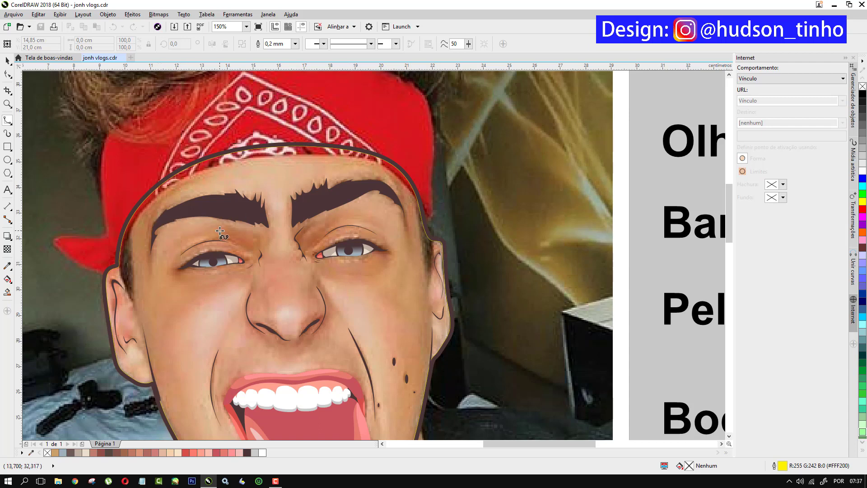
{"action": "scroll", "coordinate": [226, 251], "scroll_direction": "up", "scroll_amount": 2}
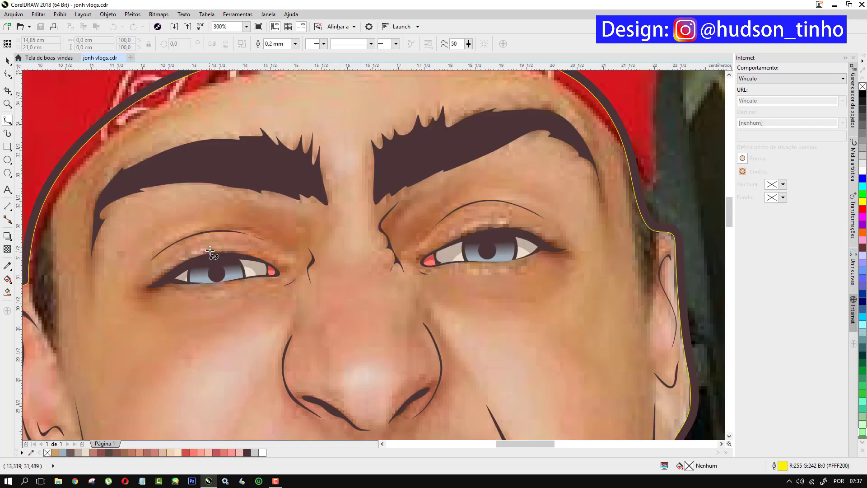
{"action": "left_click", "coordinate": [137, 283]}
{"action": "left_click_drag", "start_coordinate": [174, 259], "coordinate": [229, 244]}
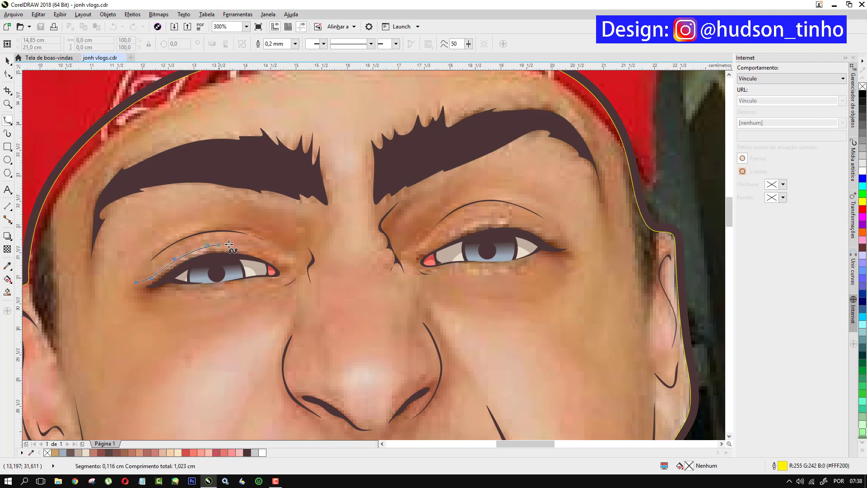
{"action": "left_click", "coordinate": [256, 245]}
{"action": "left_click", "coordinate": [240, 233]}
{"action": "left_click", "coordinate": [218, 229]}
{"action": "left_click", "coordinate": [190, 235]}
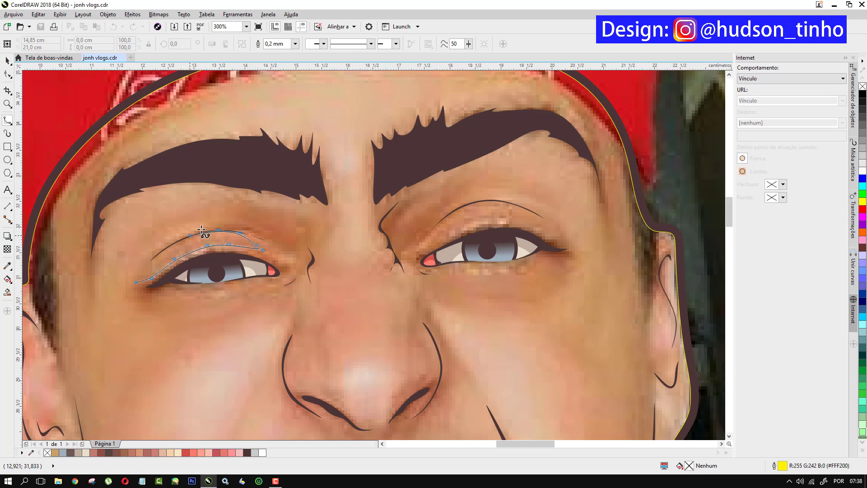
- Continue the left-hand eye's shadow outline up toward the eyebrow and down to the crease beside the nose bridge
{"action": "left_click", "coordinate": [206, 231]}
{"action": "left_click", "coordinate": [225, 211]}
{"action": "left_click", "coordinate": [245, 201]}
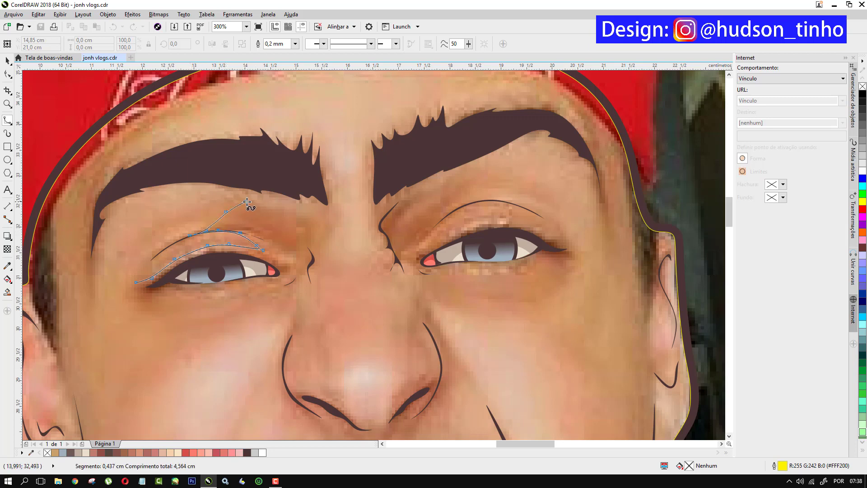
{"action": "left_click", "coordinate": [292, 210]}
{"action": "left_click", "coordinate": [309, 243]}
{"action": "left_click", "coordinate": [310, 262]}
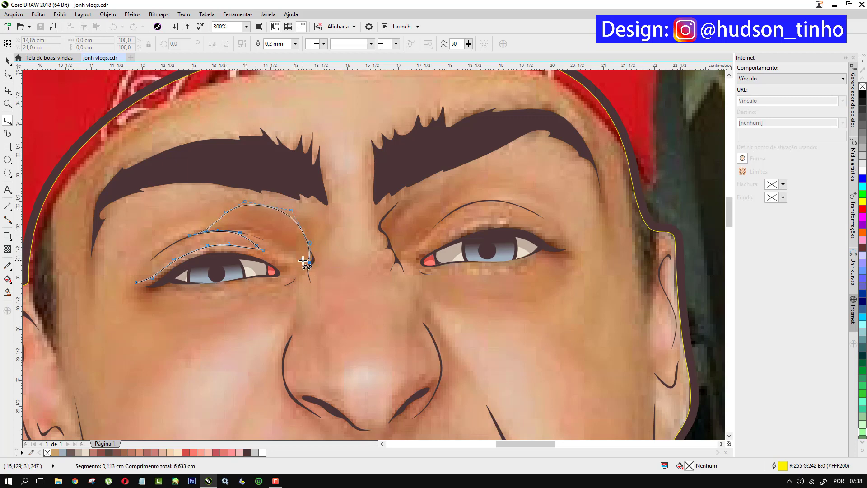
- Trace around the left-hand eye's inner corner and along the lower lid, closing the shadow shape at about 3.5 × 1.7 cm
{"action": "left_click", "coordinate": [275, 253]}
{"action": "left_click", "coordinate": [273, 266]}
{"action": "left_click", "coordinate": [290, 281]}
{"action": "left_click", "coordinate": [273, 276]}
{"action": "left_click", "coordinate": [252, 277]}
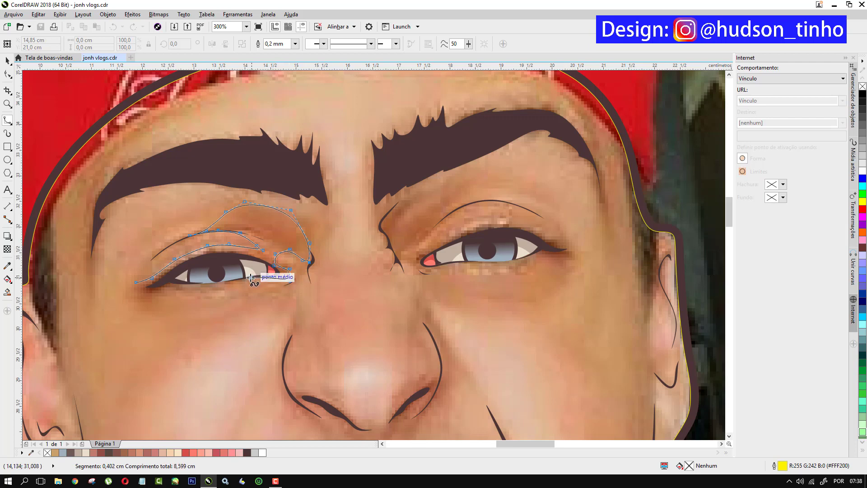
{"action": "left_click", "coordinate": [219, 281]}
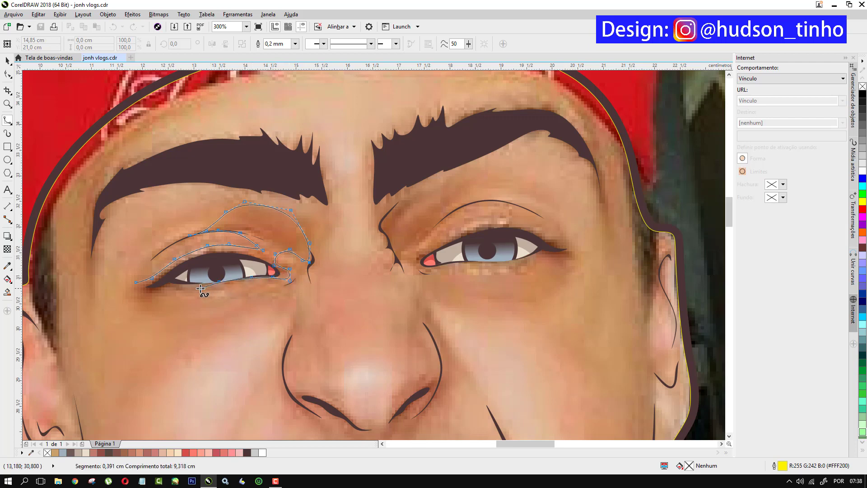
{"action": "left_click", "coordinate": [199, 288]}
{"action": "left_click", "coordinate": [176, 288]}
{"action": "left_click", "coordinate": [163, 285]}
{"action": "left_click", "coordinate": [153, 294]}
{"action": "left_click", "coordinate": [135, 283]}
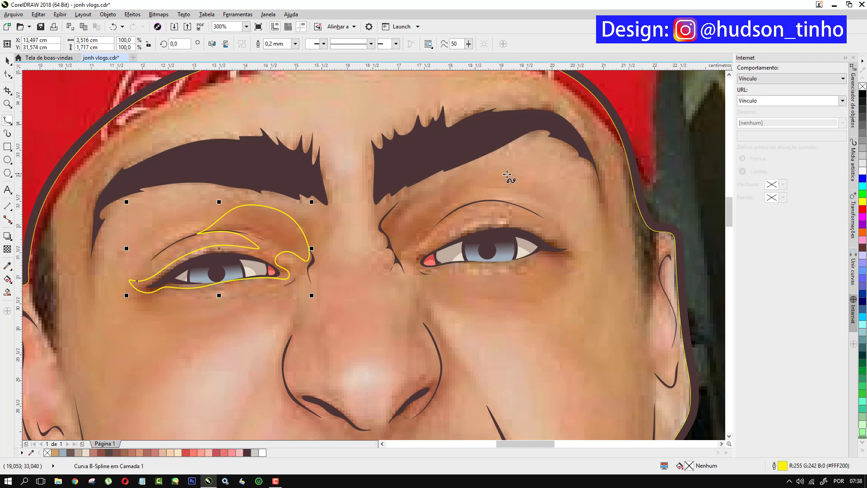
- Start a B-Spline shadow outline beneath the right-hand eyebrow and follow it down the crease beside the nose bridge
{"action": "left_click", "coordinate": [507, 174]}
{"action": "left_click", "coordinate": [479, 173]}
{"action": "left_click", "coordinate": [437, 187]}
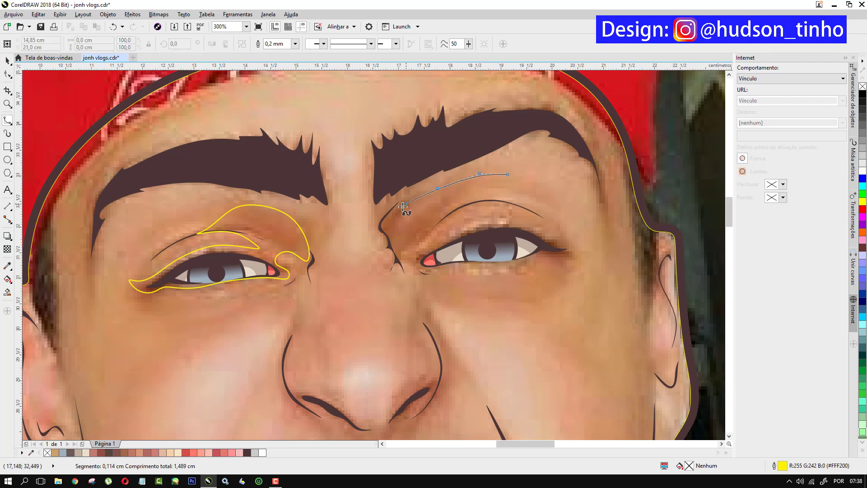
{"action": "left_click", "coordinate": [405, 204]}
{"action": "left_click", "coordinate": [380, 221]}
{"action": "left_click", "coordinate": [383, 233]}
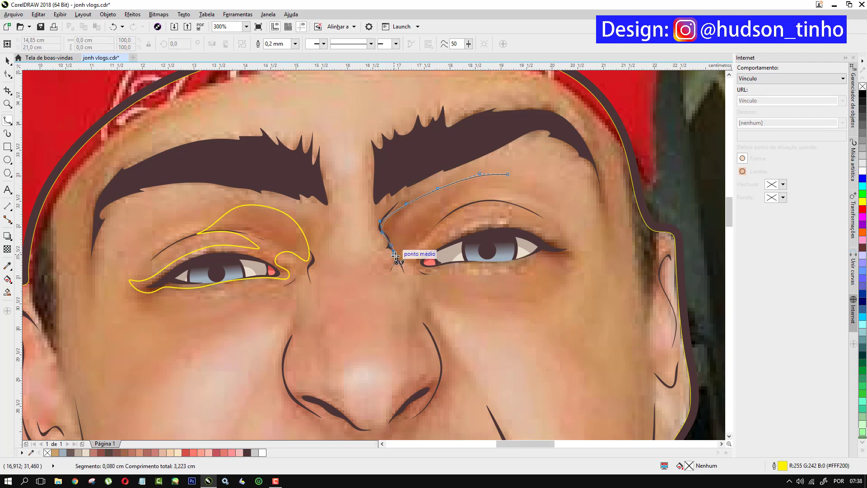
{"action": "left_click", "coordinate": [396, 256]}
{"action": "left_click", "coordinate": [403, 272]}
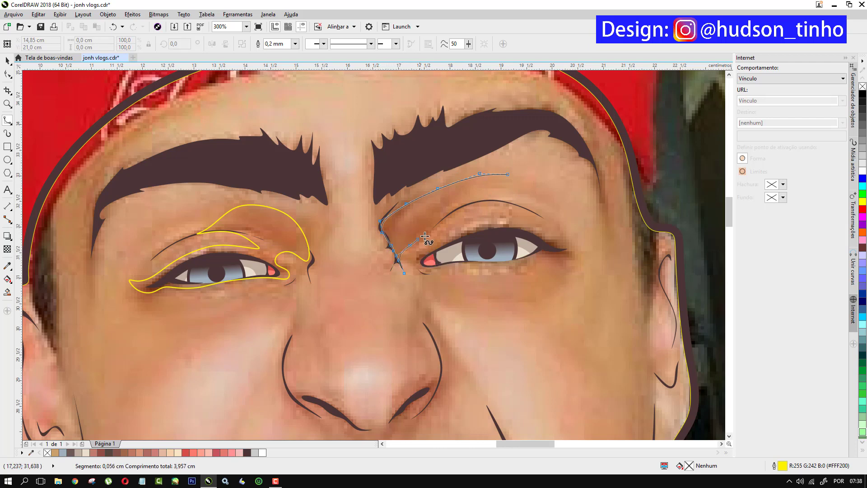
- Continue the right-hand eye's shadow outline around the inner corner and along the lower lid to the outer corner
{"action": "left_click", "coordinate": [418, 249]}
{"action": "left_click", "coordinate": [417, 268]}
{"action": "left_click", "coordinate": [420, 273]}
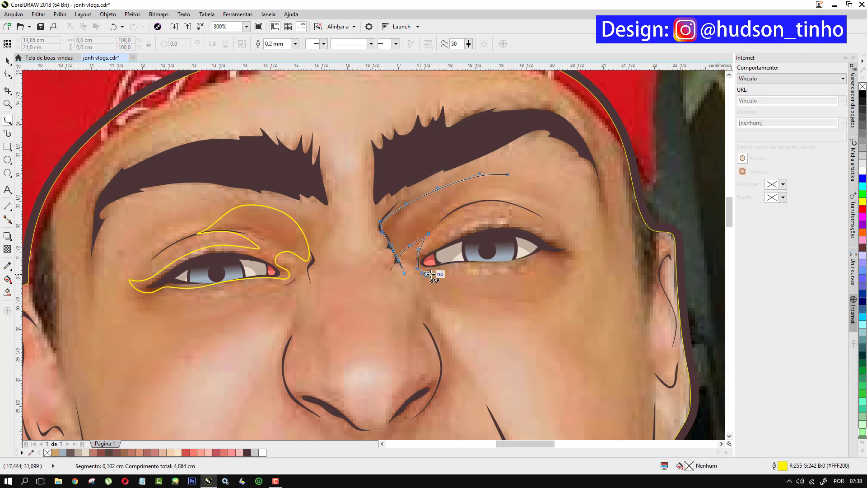
{"action": "left_click", "coordinate": [432, 273]}
{"action": "left_click", "coordinate": [454, 265]}
{"action": "left_click", "coordinate": [480, 261]}
{"action": "left_click", "coordinate": [507, 267]}
{"action": "left_click", "coordinate": [544, 254]}
{"action": "left_click", "coordinate": [566, 257]}
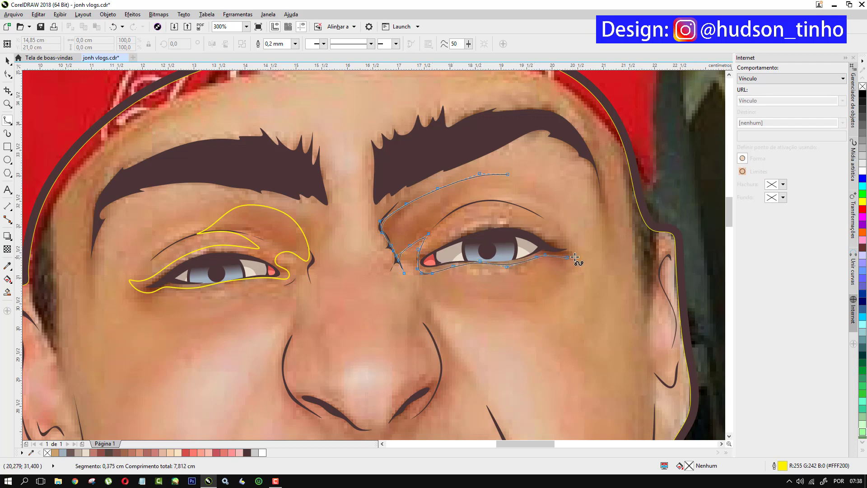
- Bring the right-hand eye's shadow outline back over the upper lid and out again just under the eyelid crease
{"action": "left_click", "coordinate": [562, 248]}
{"action": "left_click", "coordinate": [539, 227]}
{"action": "left_click", "coordinate": [515, 222]}
{"action": "left_click", "coordinate": [489, 222]}
{"action": "left_click", "coordinate": [467, 232]}
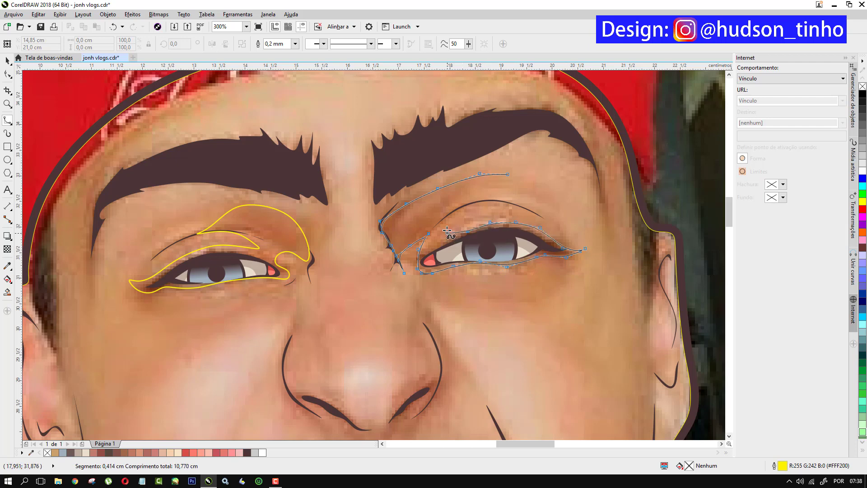
{"action": "left_click", "coordinate": [468, 204]}
{"action": "left_click", "coordinate": [533, 212]}
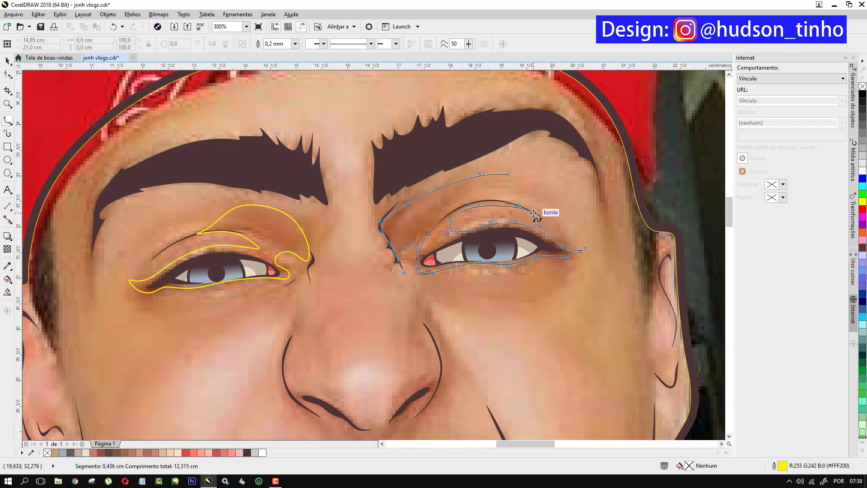
- Trace above the right-hand eyelid crease and close the shadow shape beneath the eyebrow at about 3.9 × 1.9 cm
{"action": "left_click", "coordinate": [506, 197]}
{"action": "left_click", "coordinate": [473, 198]}
{"action": "left_click", "coordinate": [455, 202]}
{"action": "left_click", "coordinate": [472, 189]}
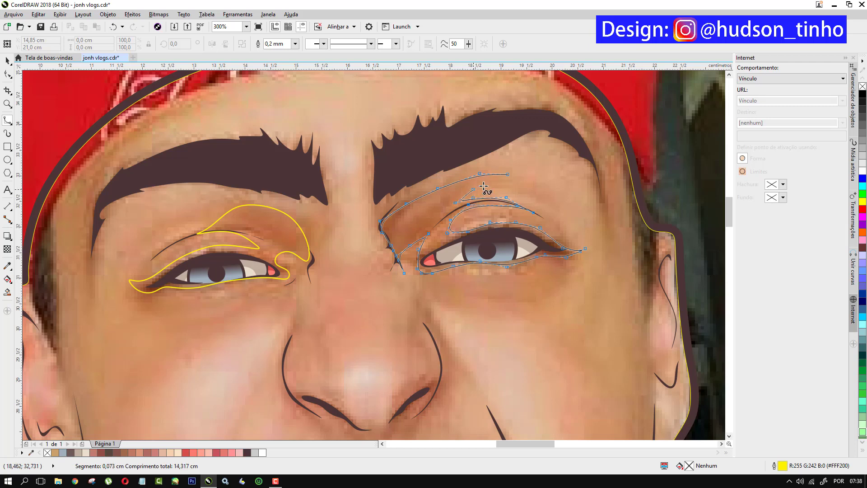
{"action": "left_click", "coordinate": [496, 182]}
{"action": "left_click", "coordinate": [508, 173]}
{"action": "left_click", "coordinate": [509, 176]}
- Start a B-Spline shadow outline down the right-hand side of the nose, curving under the nostril to its inner end
{"action": "scroll", "coordinate": [315, 159], "scroll_direction": "down", "scroll_amount": 2}
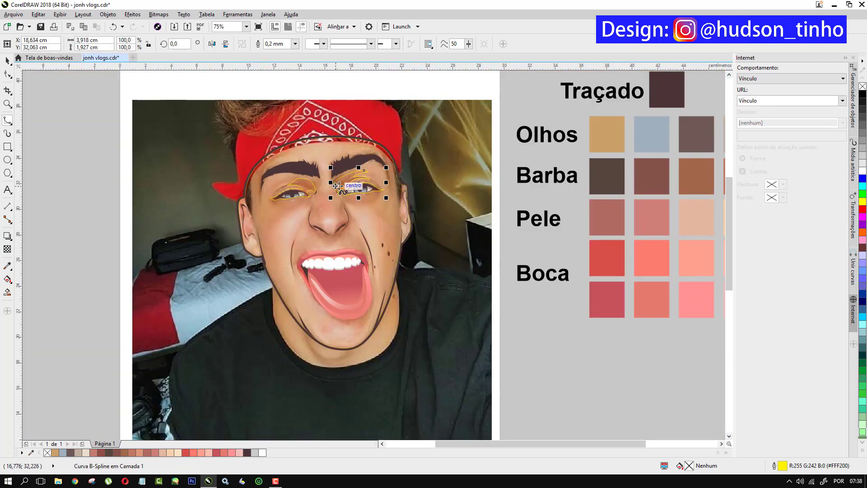
{"action": "scroll", "coordinate": [333, 180], "scroll_direction": "up", "scroll_amount": 1}
{"action": "scroll", "coordinate": [357, 253], "scroll_direction": "up", "scroll_amount": 4}
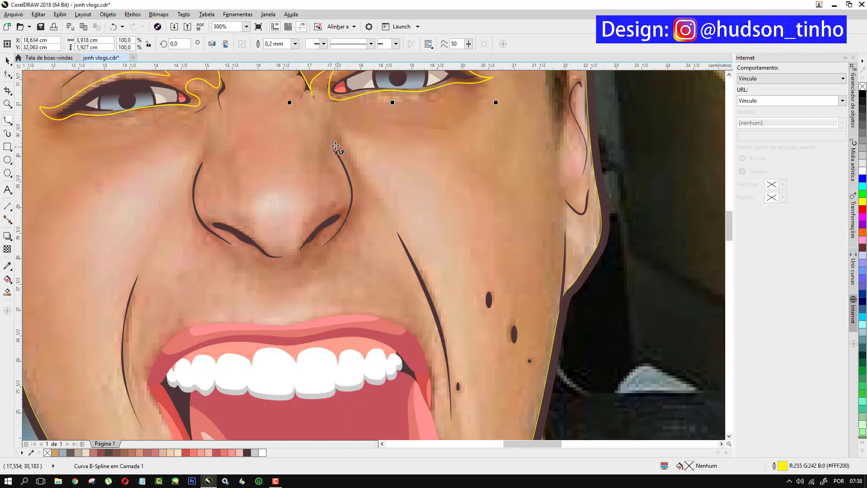
{"action": "scroll", "coordinate": [336, 146], "scroll_direction": "up", "scroll_amount": 2}
{"action": "left_click", "coordinate": [330, 145]}
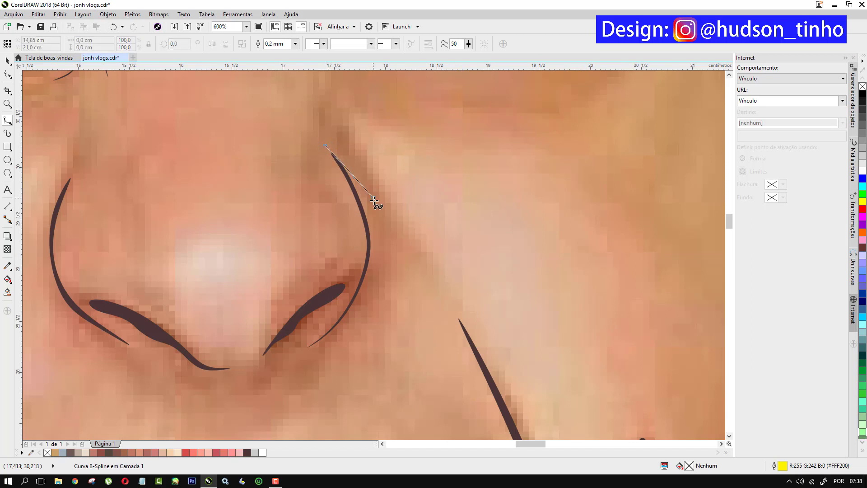
{"action": "left_click", "coordinate": [365, 216]}
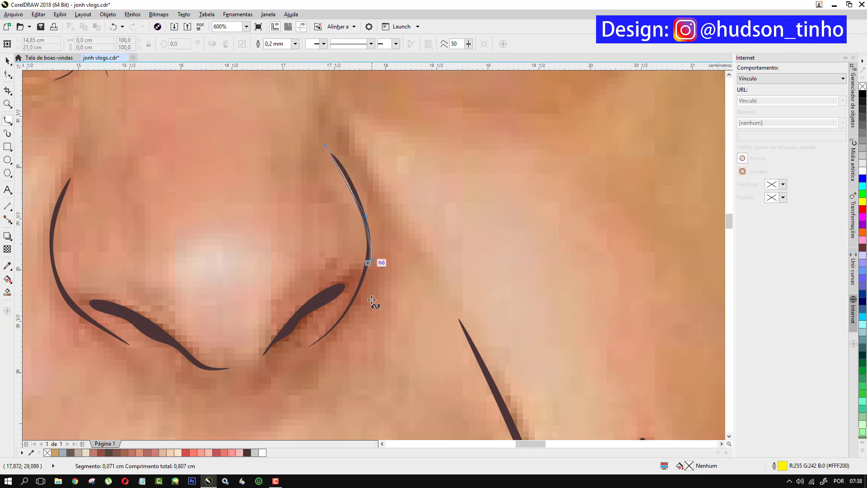
{"action": "left_click", "coordinate": [371, 259]}
{"action": "left_click", "coordinate": [346, 316]}
{"action": "left_click", "coordinate": [318, 338]}
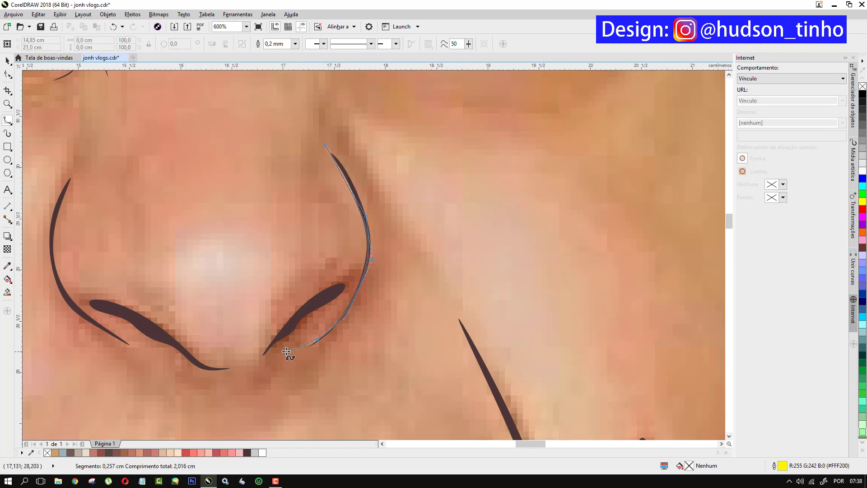
{"action": "left_click", "coordinate": [285, 350]}
{"action": "left_click", "coordinate": [269, 347]}
{"action": "left_click", "coordinate": [249, 360]}
- Trace back over the right-hand nostril and up inside the nose wing, closing the shadow shape at about 1.2 × 1.9 cm
{"action": "left_click", "coordinate": [275, 329]}
{"action": "left_click", "coordinate": [287, 286]}
{"action": "left_click", "coordinate": [331, 269]}
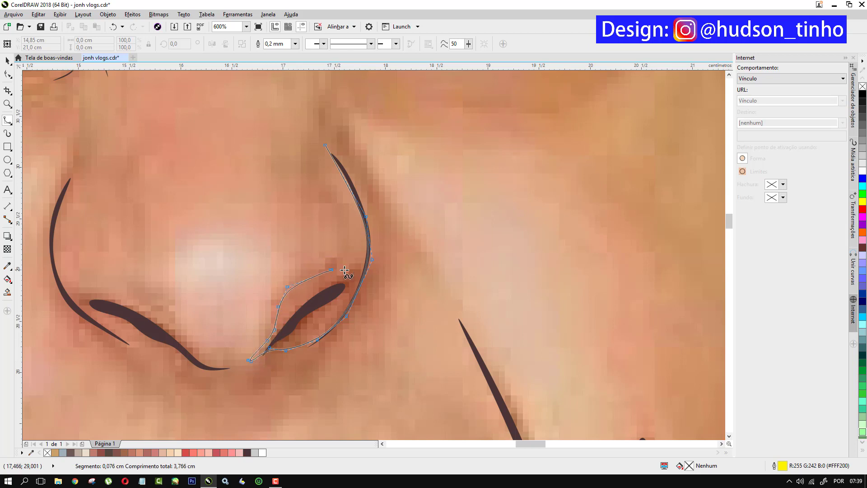
{"action": "left_click", "coordinate": [354, 268]}
{"action": "left_click", "coordinate": [366, 251]}
{"action": "left_click", "coordinate": [365, 225]}
{"action": "left_click", "coordinate": [354, 197]}
{"action": "left_click", "coordinate": [325, 145]}
- Start a B-Spline shadow outline inside the left-hand nose wing, passing over the nostril to the base of the nose tip
{"action": "scroll", "coordinate": [409, 321], "scroll_direction": "down", "scroll_amount": 3}
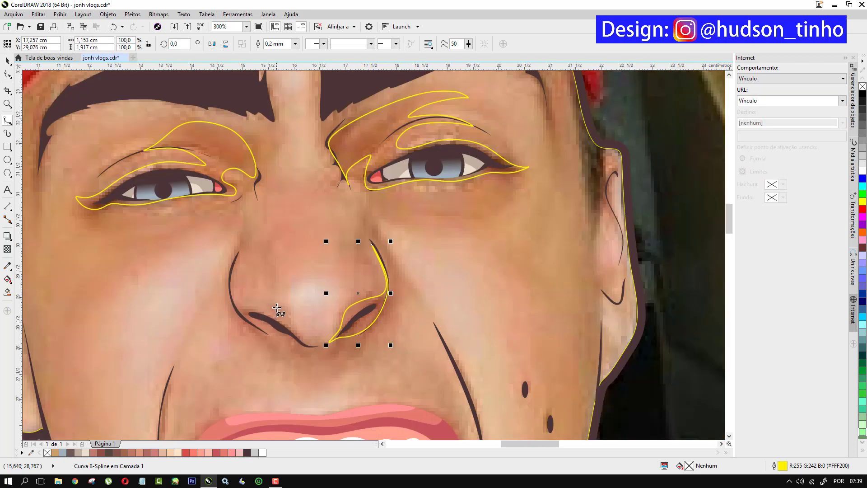
{"action": "left_click", "coordinate": [239, 250]}
{"action": "left_click", "coordinate": [234, 273]}
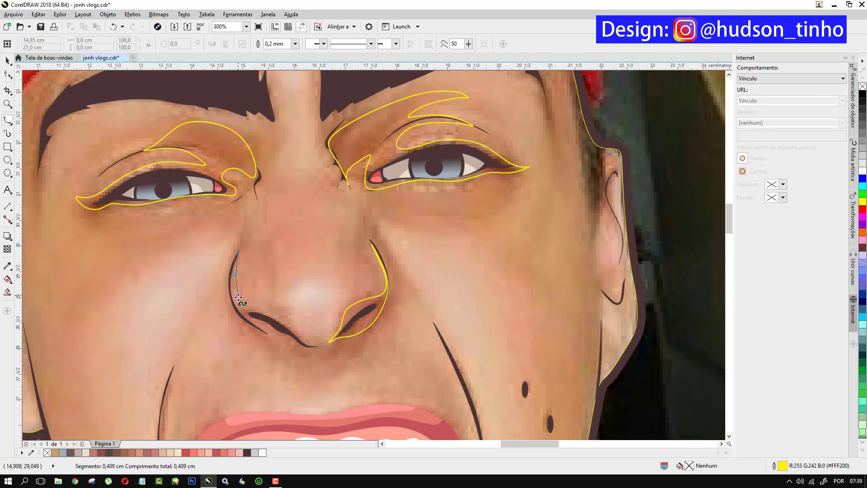
{"action": "left_click", "coordinate": [241, 300]}
{"action": "left_click", "coordinate": [258, 312]}
{"action": "left_click", "coordinate": [289, 321]}
{"action": "left_click", "coordinate": [304, 342]}
{"action": "left_click", "coordinate": [308, 344]}
{"action": "left_click", "coordinate": [318, 346]}
- Trace back under the left-hand nostril and up the outer nose wing, closing the shadow shape at about 1.7 × 2 cm
{"action": "left_click", "coordinate": [294, 337]}
{"action": "left_click", "coordinate": [276, 335]}
{"action": "left_click", "coordinate": [265, 332]}
{"action": "left_click", "coordinate": [243, 319]}
{"action": "left_click", "coordinate": [231, 303]}
{"action": "left_click", "coordinate": [225, 289]}
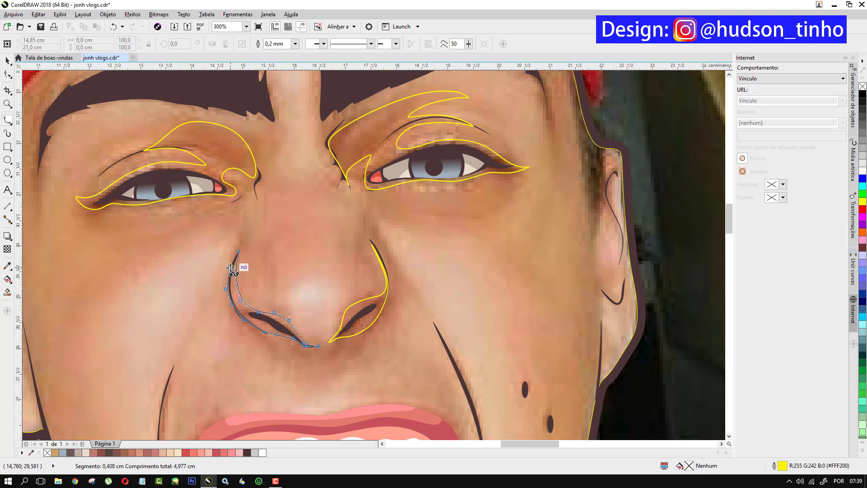
{"action": "left_click", "coordinate": [239, 249]}
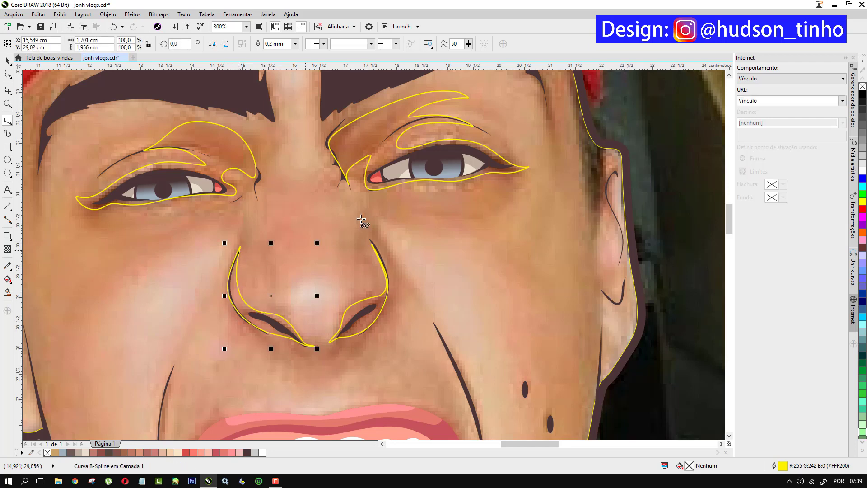
- Start a B-Spline shadow outline at the left-hand mouth corner, passing over the upper lip to beyond the right-hand corner
{"action": "scroll", "coordinate": [361, 219], "scroll_direction": "down", "scroll_amount": 2}
{"action": "scroll", "coordinate": [379, 255], "scroll_direction": "down", "scroll_amount": 2}
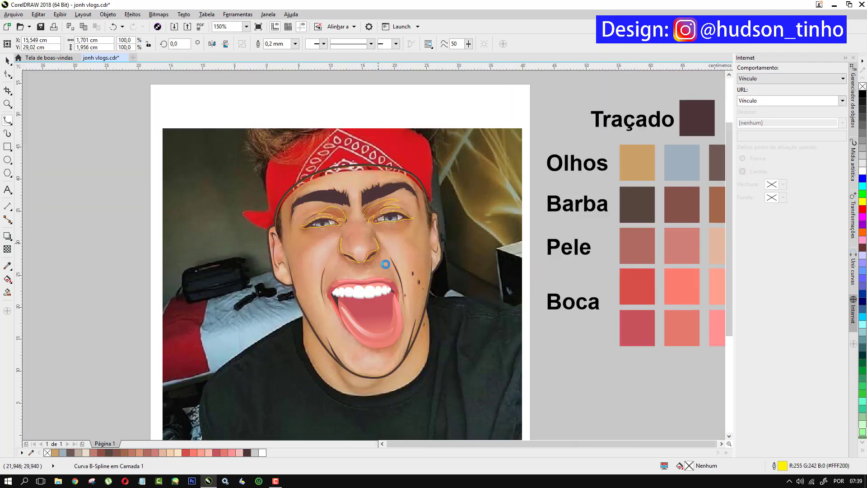
{"action": "scroll", "coordinate": [255, 273], "scroll_direction": "up", "scroll_amount": 2}
{"action": "left_click", "coordinate": [254, 271]}
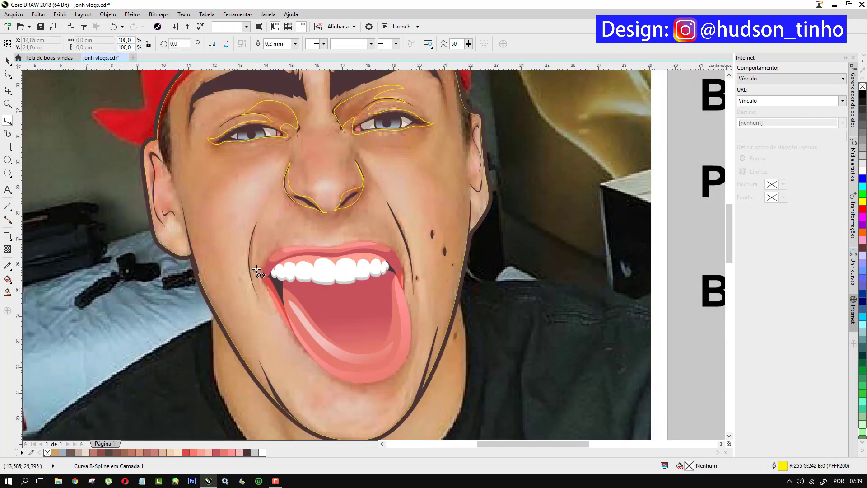
{"action": "left_click", "coordinate": [279, 244]}
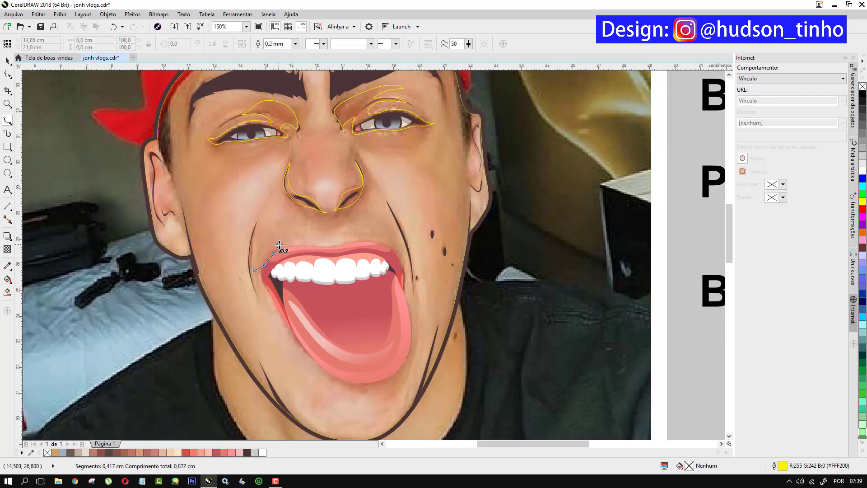
{"action": "left_click", "coordinate": [313, 245]}
{"action": "left_click", "coordinate": [353, 246]}
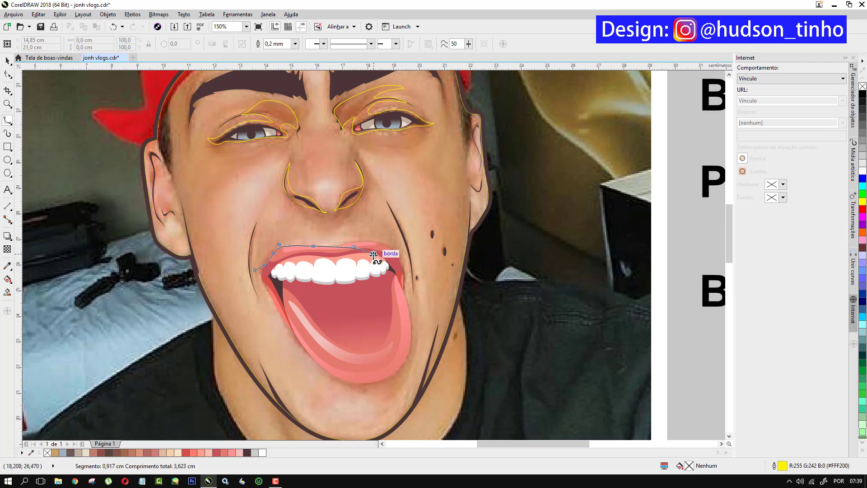
{"action": "left_click", "coordinate": [372, 259]}
{"action": "left_click", "coordinate": [394, 262]}
{"action": "left_click", "coordinate": [406, 261]}
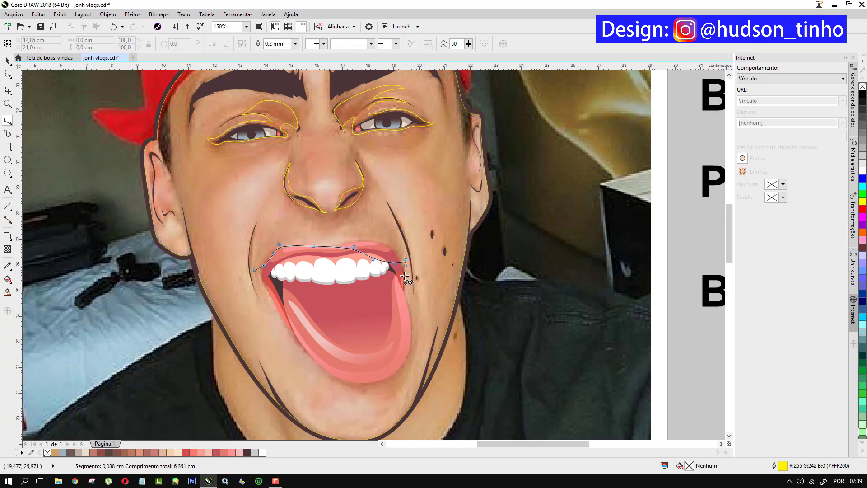
- Trace down around the lower lip and back up to the left-hand mouth corner, closing the shadow shape at about 6.3 × 5.6 cm
{"action": "left_click", "coordinate": [405, 297]}
{"action": "left_click", "coordinate": [416, 338]}
{"action": "left_click", "coordinate": [408, 365]}
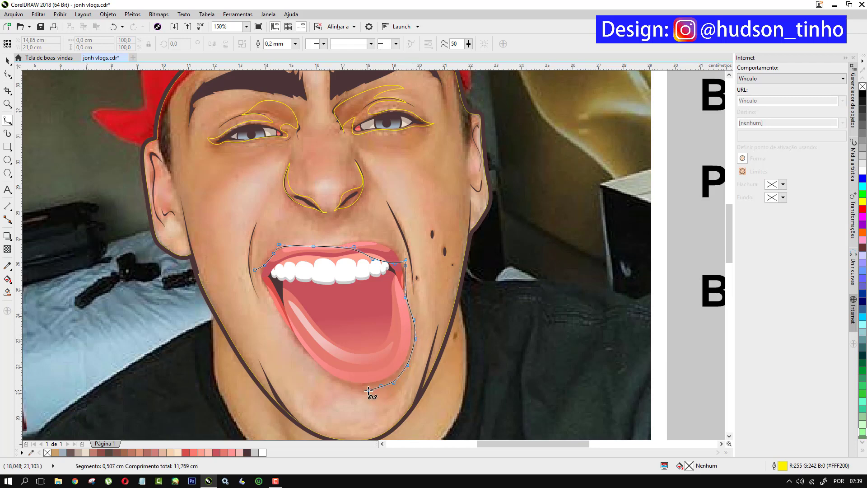
{"action": "left_click", "coordinate": [355, 389]}
{"action": "left_click", "coordinate": [329, 379]}
{"action": "left_click", "coordinate": [306, 358]}
{"action": "left_click", "coordinate": [288, 325]}
{"action": "left_click", "coordinate": [274, 303]}
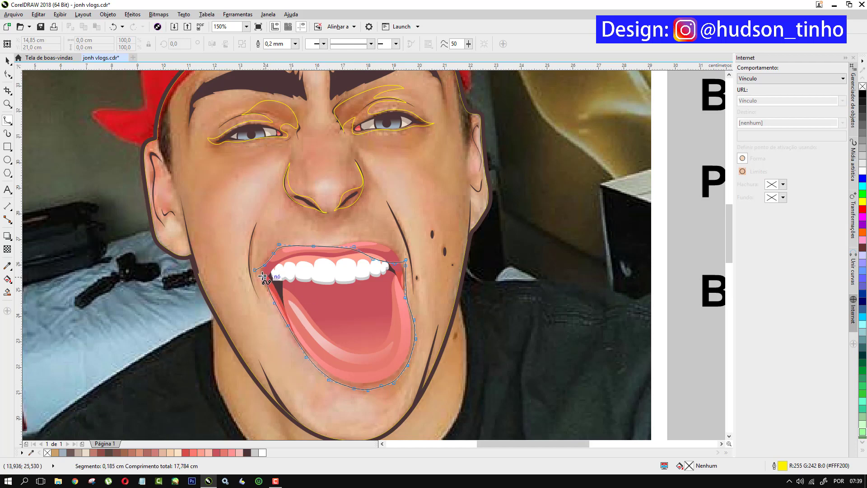
{"action": "left_click", "coordinate": [255, 269]}
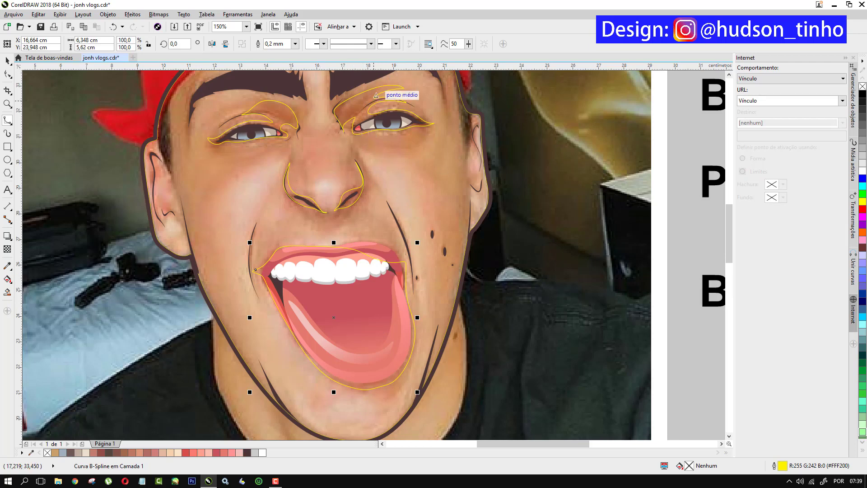
- Intersect the mouth shadow shape with the face shape and delete the original mouth outline
{"action": "scroll", "coordinate": [261, 210], "scroll_direction": "down", "scroll_amount": 2}
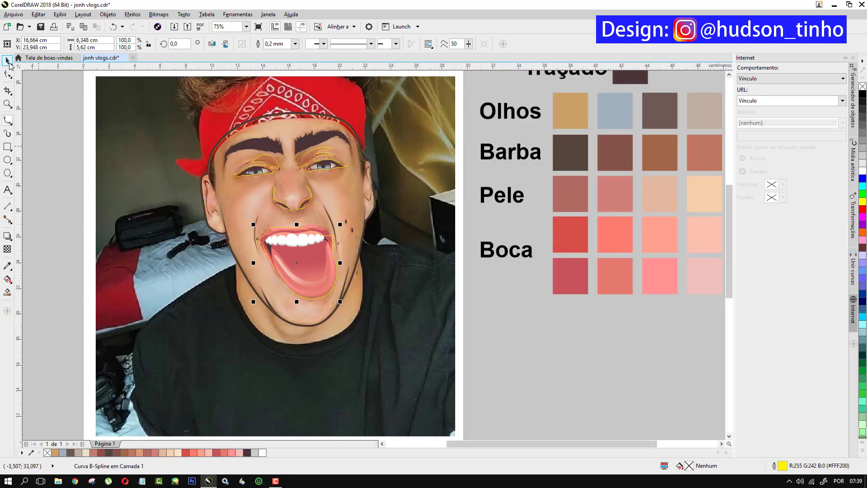
{"action": "scroll", "coordinate": [324, 244], "scroll_direction": "up", "scroll_amount": 2}
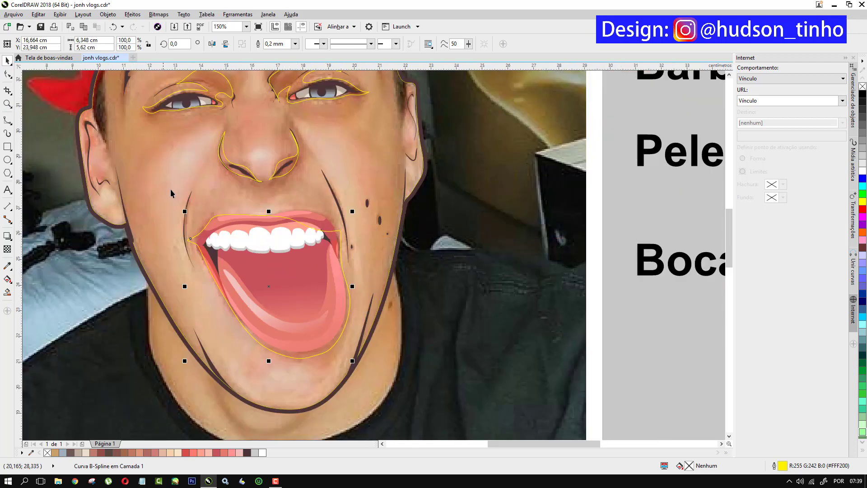
{"action": "left_click", "coordinate": [163, 222], "text": "shift"}
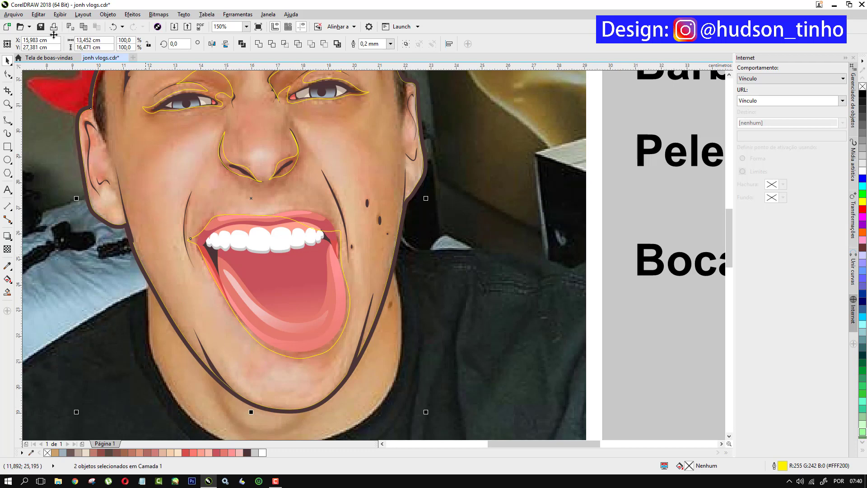
{"action": "left_click", "coordinate": [288, 43]}
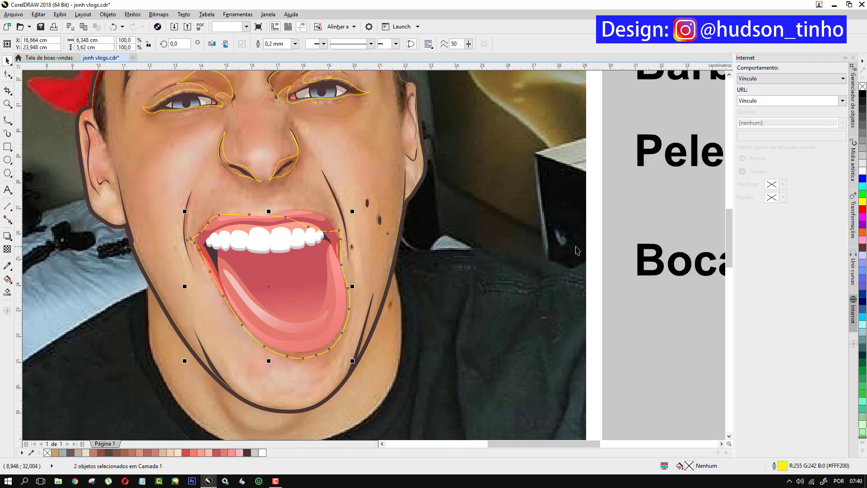
{"action": "left_click", "coordinate": [607, 269]}
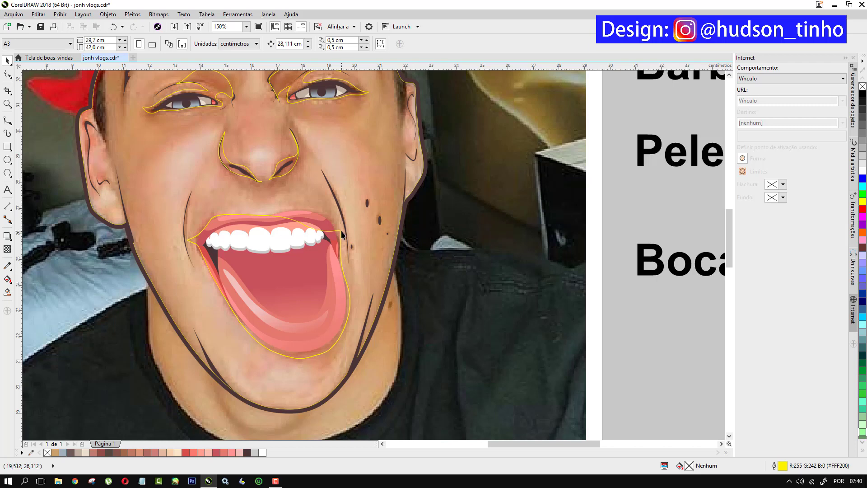
{"action": "left_click_drag", "start_coordinate": [341, 234], "coordinate": [607, 263]}
{"action": "key", "text": "Delete"}
- Group the two nose shadow shapes
{"action": "left_click", "coordinate": [222, 153]}
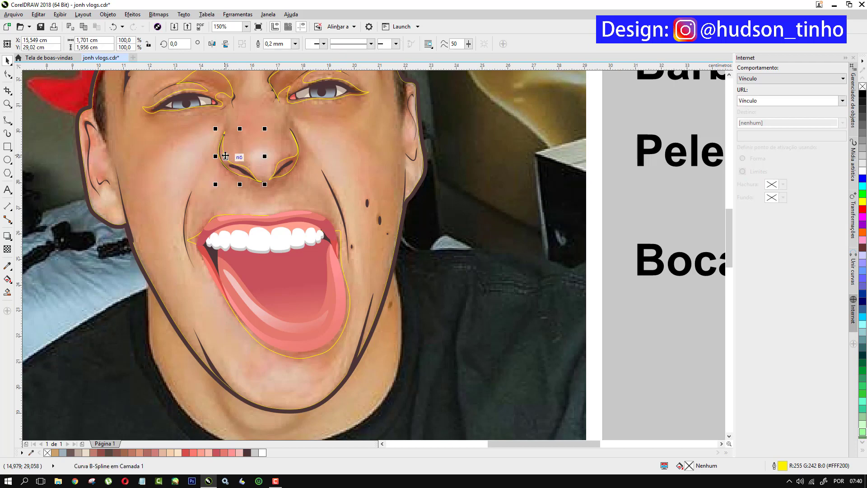
{"action": "left_click", "coordinate": [290, 161], "text": "shift"}
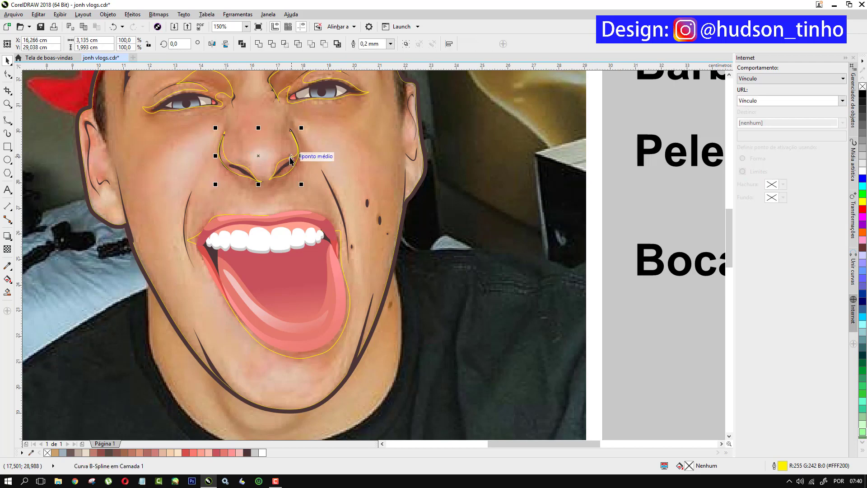
{"action": "right_click", "coordinate": [290, 157]}
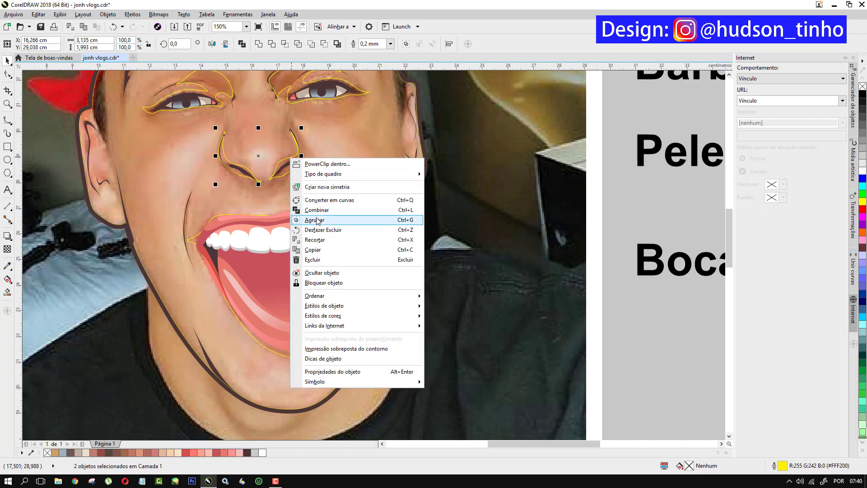
{"action": "left_click", "coordinate": [315, 219]}
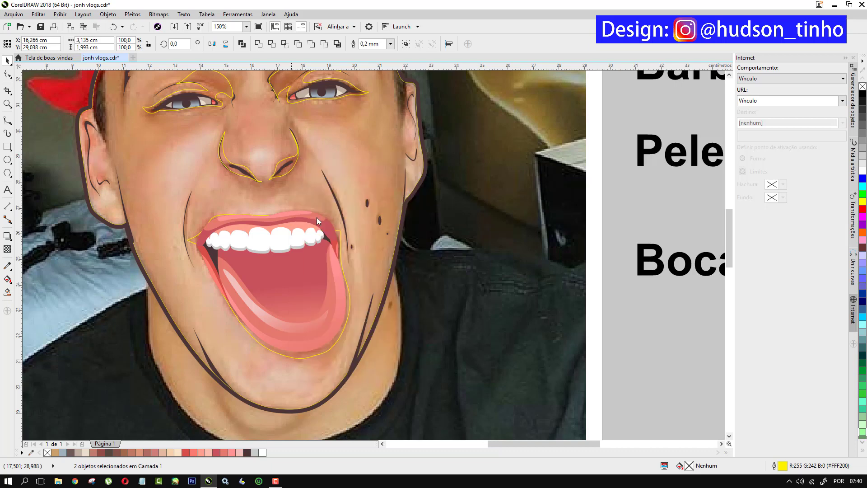
- Intersect the nose shadow group with the face shape and delete the original group
{"action": "left_click", "coordinate": [172, 165], "text": "shift"}
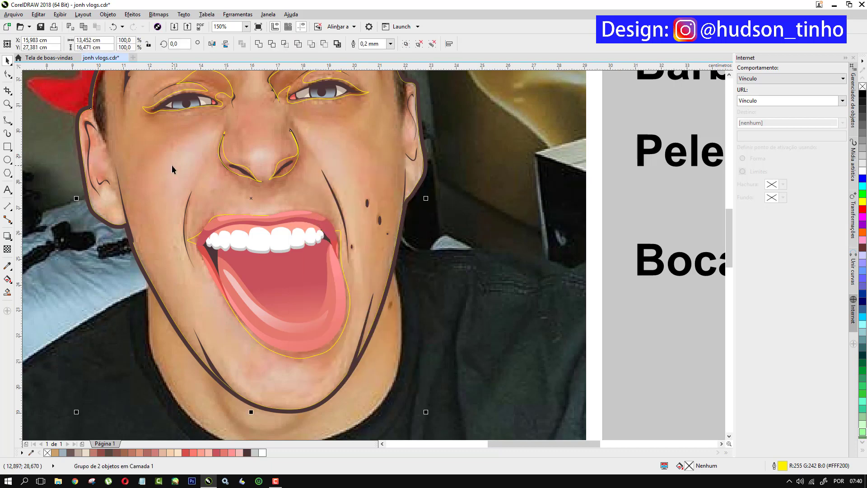
{"action": "left_click", "coordinate": [283, 45]}
{"action": "left_click", "coordinate": [447, 177]}
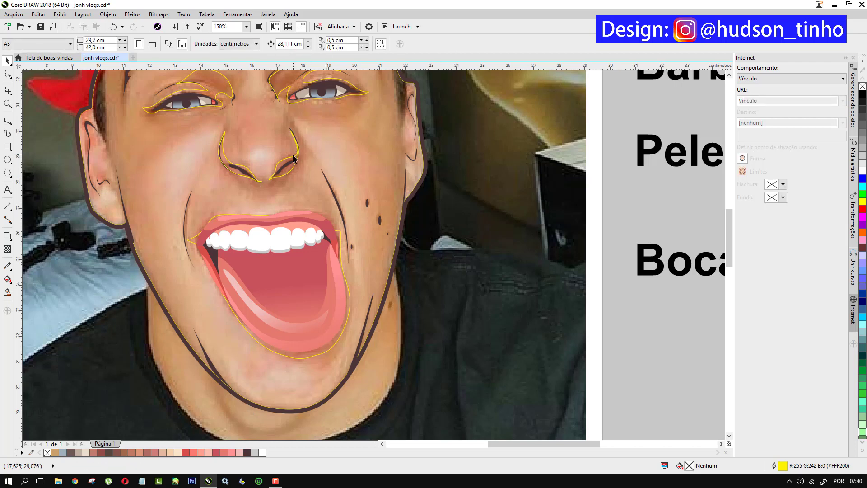
{"action": "left_click_drag", "start_coordinate": [293, 159], "coordinate": [466, 192]}
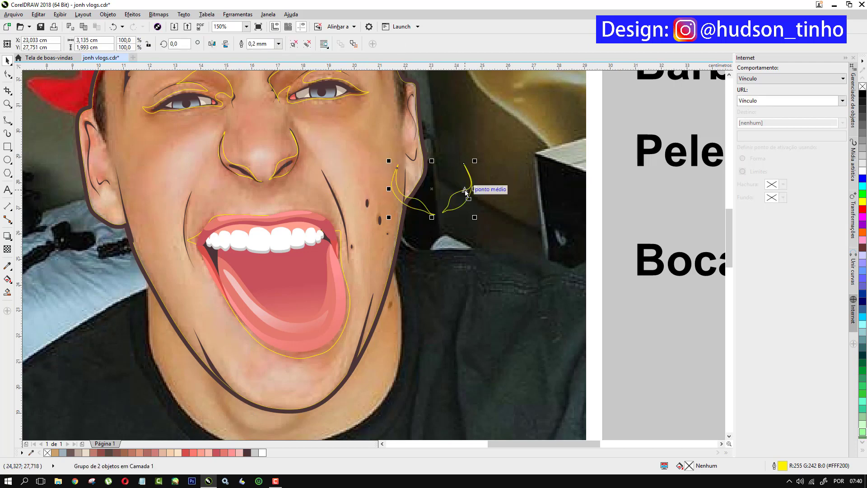
{"action": "key", "text": "Delete"}
- Group the shadow shapes around both eyes
{"action": "scroll", "coordinate": [265, 177], "scroll_direction": "down", "scroll_amount": 1}
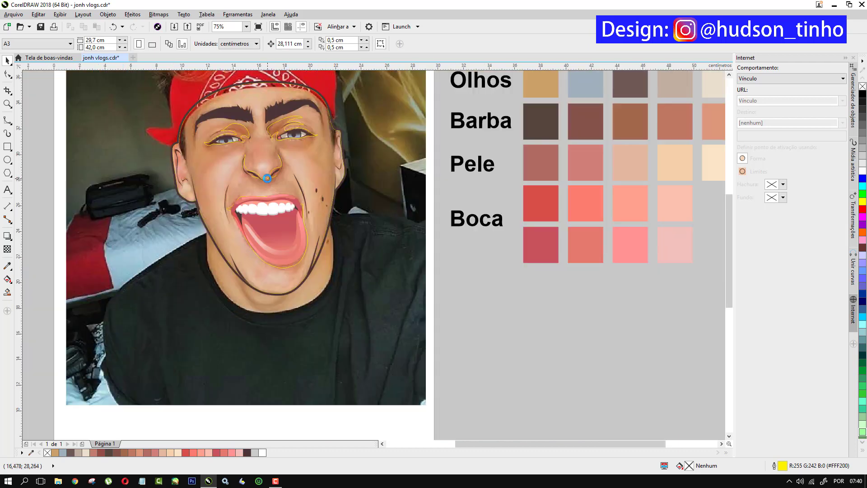
{"action": "scroll", "coordinate": [251, 123], "scroll_direction": "up", "scroll_amount": 2}
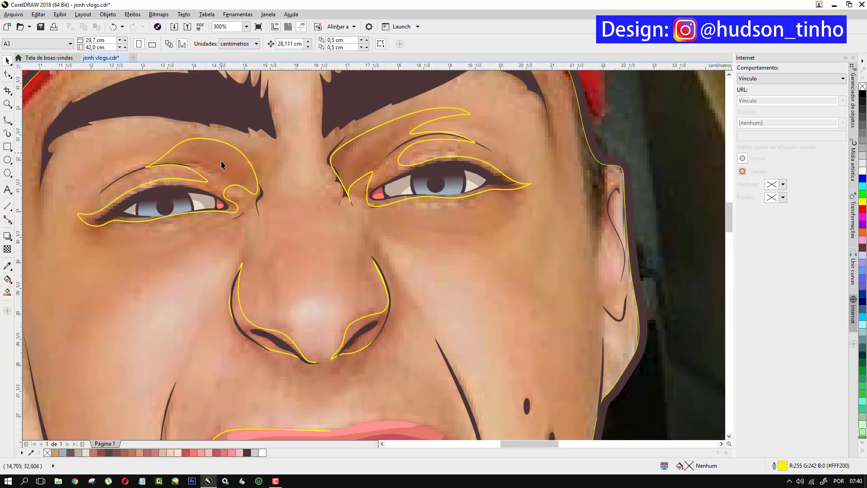
{"action": "left_click", "coordinate": [222, 165]}
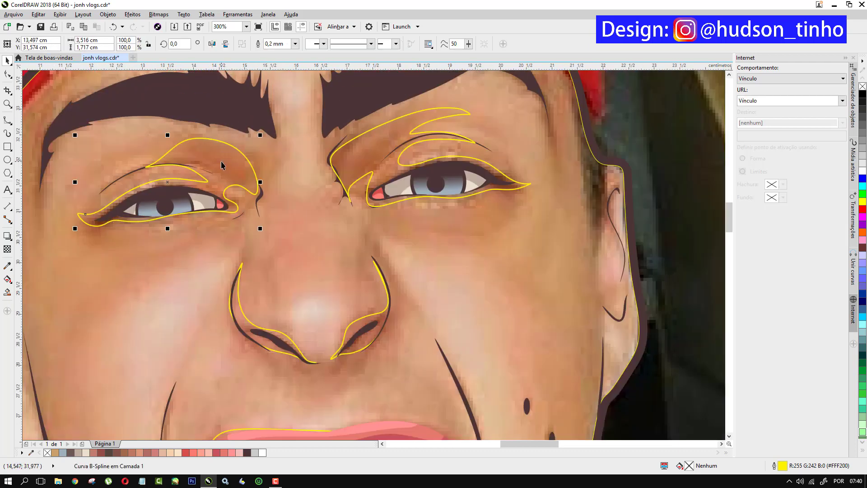
{"action": "left_click", "coordinate": [354, 154], "text": "shift"}
{"action": "right_click", "coordinate": [352, 153]}
{"action": "left_click", "coordinate": [380, 215]}
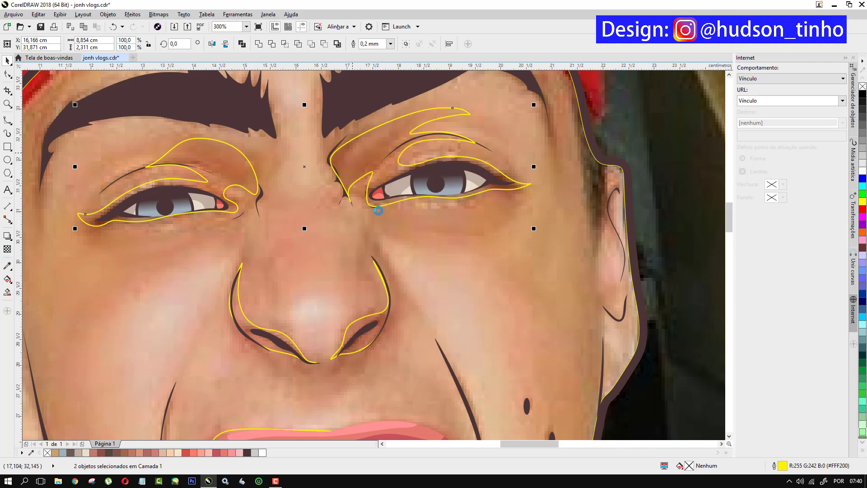
- Intersect the eye shadow group with the face shape and delete the original group
{"action": "left_click", "coordinate": [121, 284], "text": "shift"}
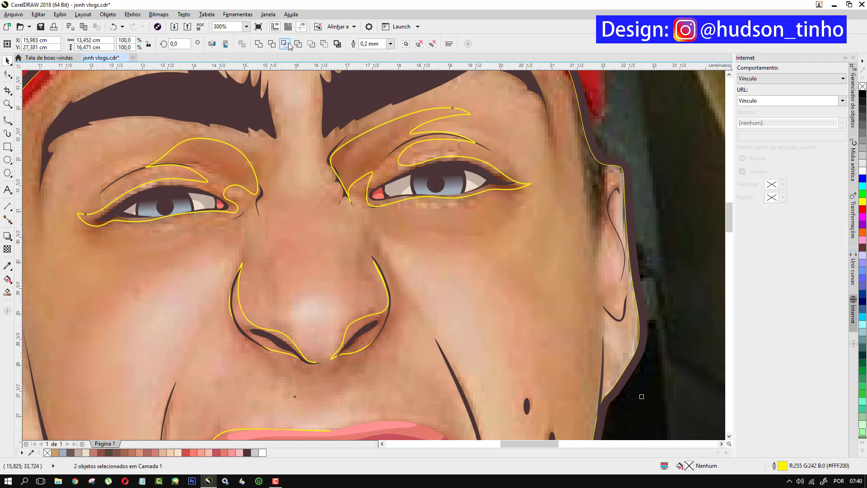
{"action": "left_click", "coordinate": [288, 45]}
{"action": "left_click", "coordinate": [634, 203]}
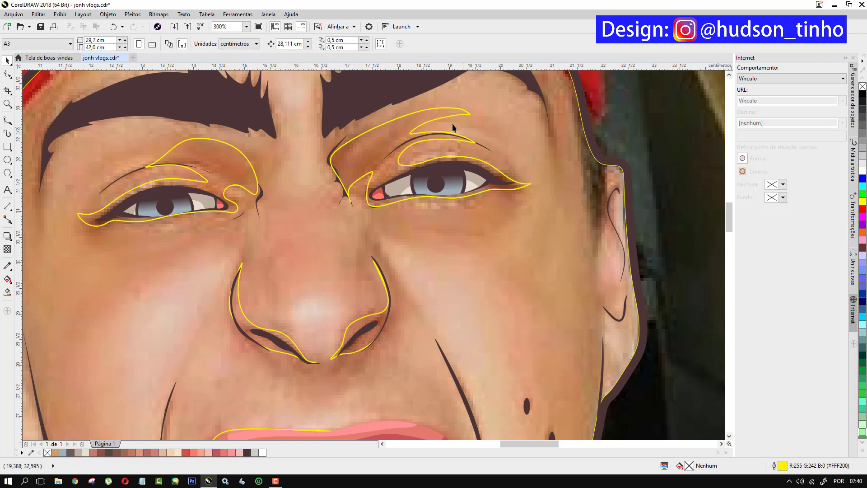
{"action": "left_click_drag", "start_coordinate": [434, 121], "coordinate": [532, 206]}
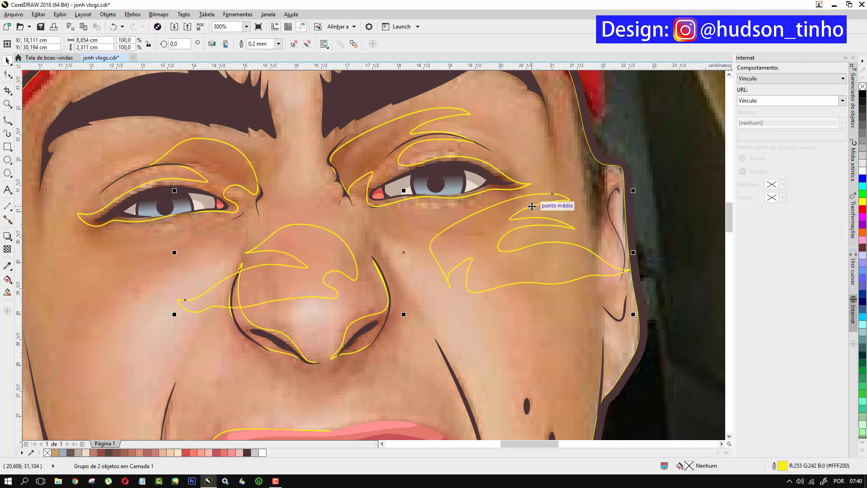
{"action": "key", "text": "Delete"}
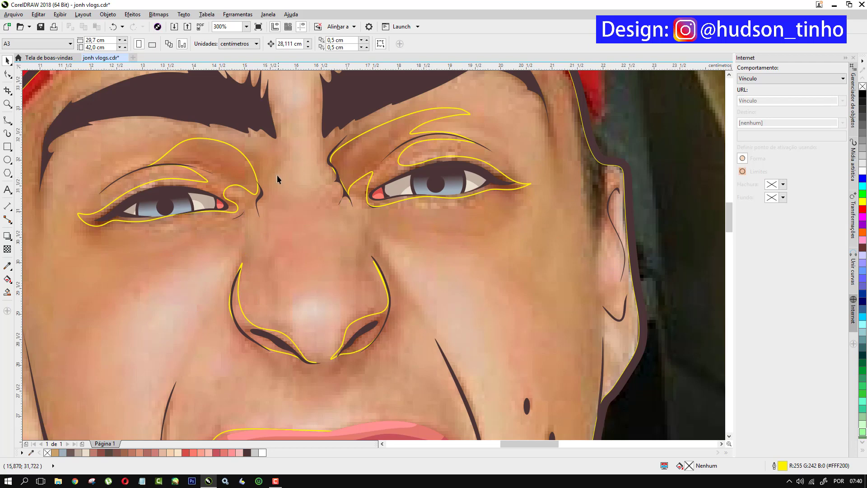
- Start a B-Spline shadow outline at the upper fold of the left-hand ear, running down inside the dark ear line to its lower end
{"action": "scroll", "coordinate": [277, 178], "scroll_direction": "down", "scroll_amount": 2}
{"action": "scroll", "coordinate": [298, 224], "scroll_direction": "down", "scroll_amount": 2}
{"action": "scroll", "coordinate": [302, 228], "scroll_direction": "up", "scroll_amount": 1}
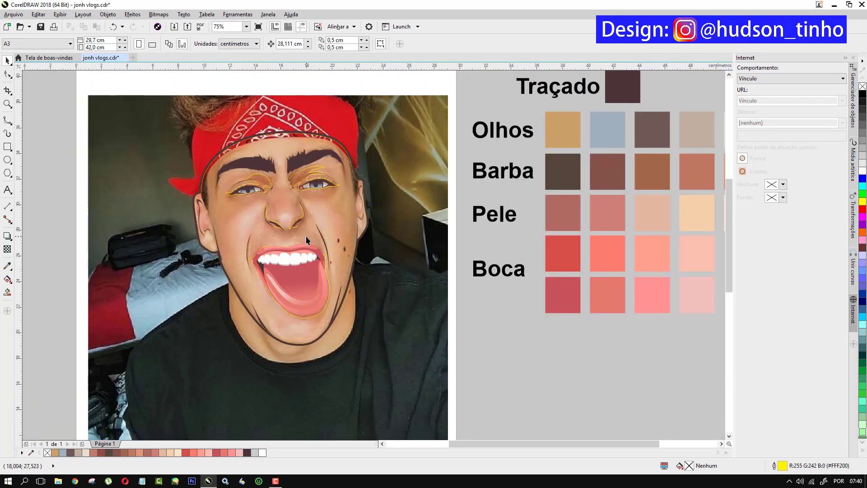
{"action": "scroll", "coordinate": [195, 198], "scroll_direction": "up", "scroll_amount": 2}
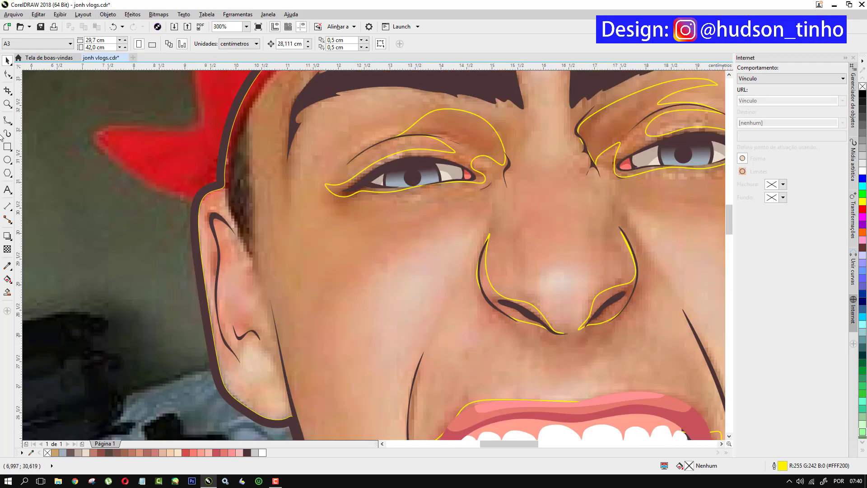
{"action": "left_click", "coordinate": [8, 121]}
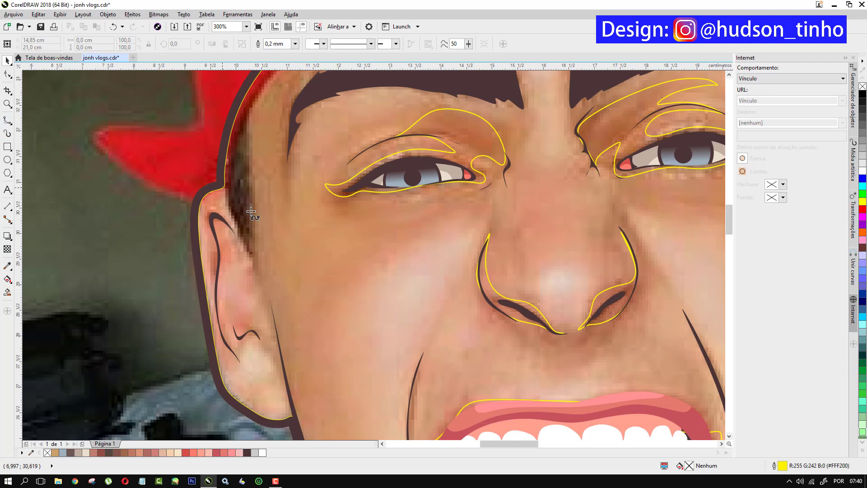
{"action": "left_click", "coordinate": [221, 227]}
{"action": "left_click_drag", "start_coordinate": [218, 237], "coordinate": [236, 241]}
{"action": "left_click", "coordinate": [218, 307]}
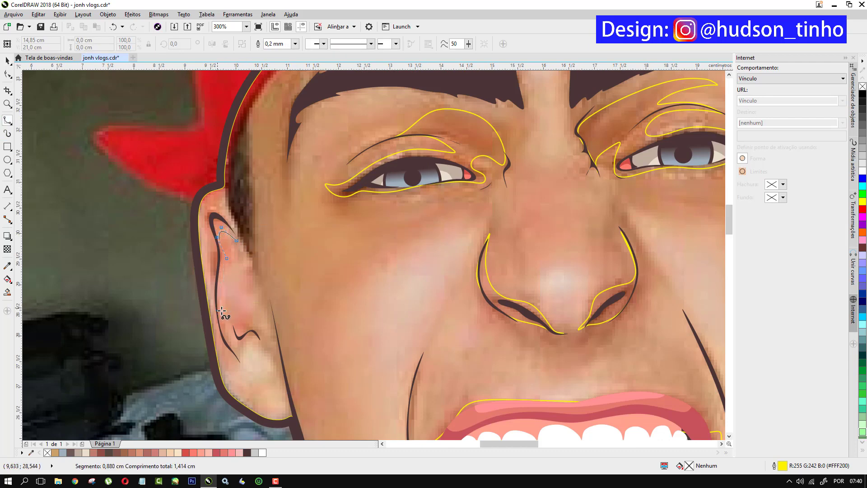
{"action": "left_click", "coordinate": [222, 333]}
{"action": "left_click", "coordinate": [236, 346]}
- Continue the ear shadow outline over the small curved fold above the earlobe and back beneath it
{"action": "left_click", "coordinate": [234, 324]}
{"action": "left_click", "coordinate": [259, 340]}
{"action": "left_click", "coordinate": [271, 352]}
{"action": "left_click", "coordinate": [260, 340]}
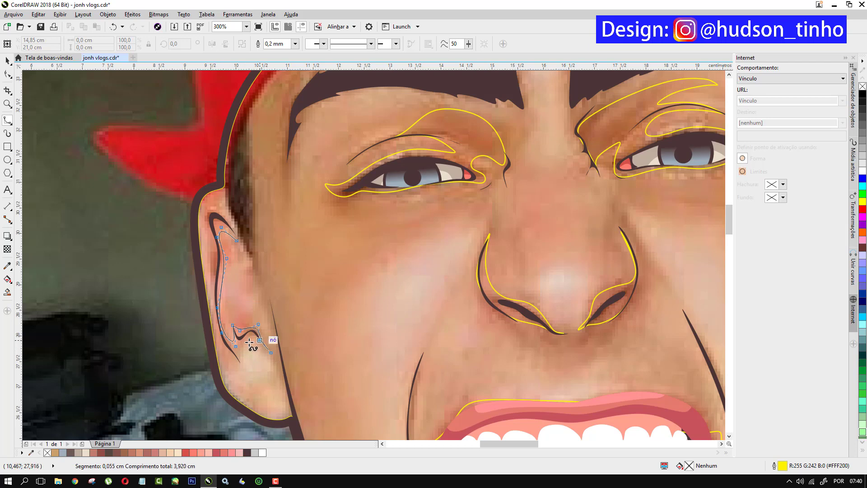
{"action": "left_click", "coordinate": [244, 342]}
{"action": "left_click", "coordinate": [237, 348]}
- Run the left-hand ear shadow outline up outside the dark ear line and close it at the upper fold, about 1.2 by 2.9 cm overall
{"action": "left_click", "coordinate": [240, 363]}
{"action": "left_click", "coordinate": [230, 348]}
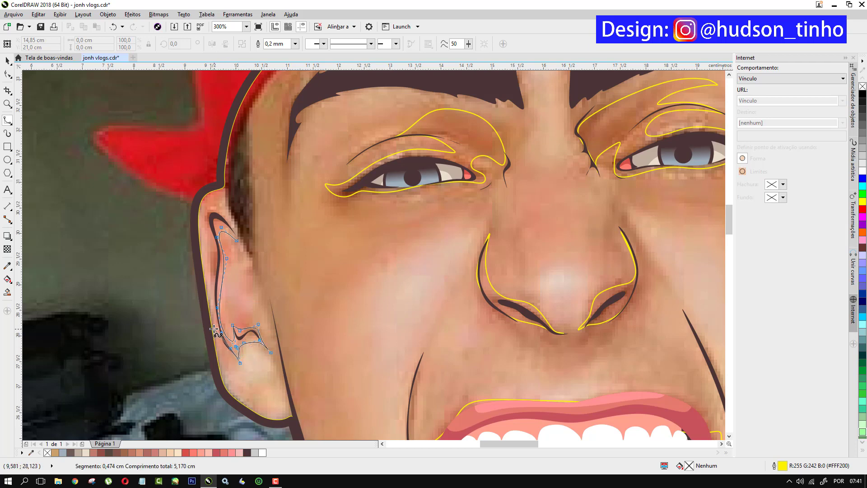
{"action": "left_click", "coordinate": [212, 329]}
{"action": "left_click", "coordinate": [214, 301]}
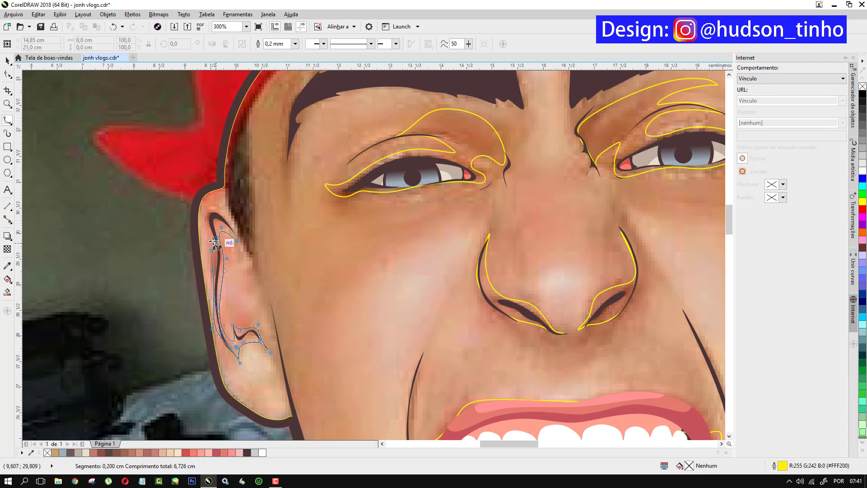
{"action": "left_click", "coordinate": [211, 249]}
{"action": "left_click", "coordinate": [216, 207]}
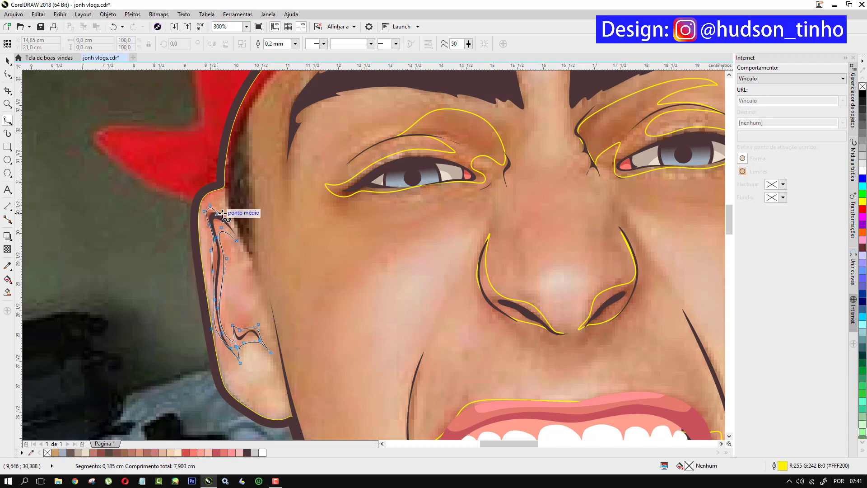
{"action": "left_click", "coordinate": [237, 240]}
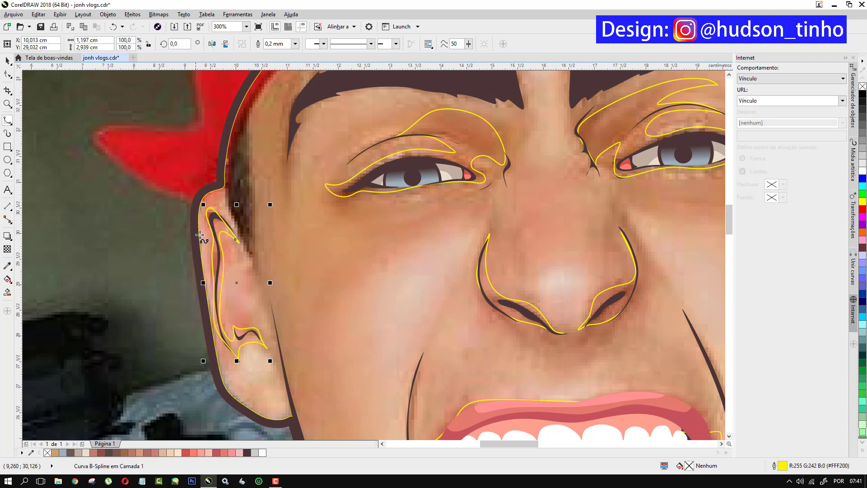
- Draw a closed B-Spline shadow shape about 0.34 by 2.19 cm along the S-shaped inner fold line of the right-hand ear
{"action": "scroll", "coordinate": [201, 235], "scroll_direction": "down", "scroll_amount": 2}
{"action": "scroll", "coordinate": [529, 193], "scroll_direction": "up", "scroll_amount": 2}
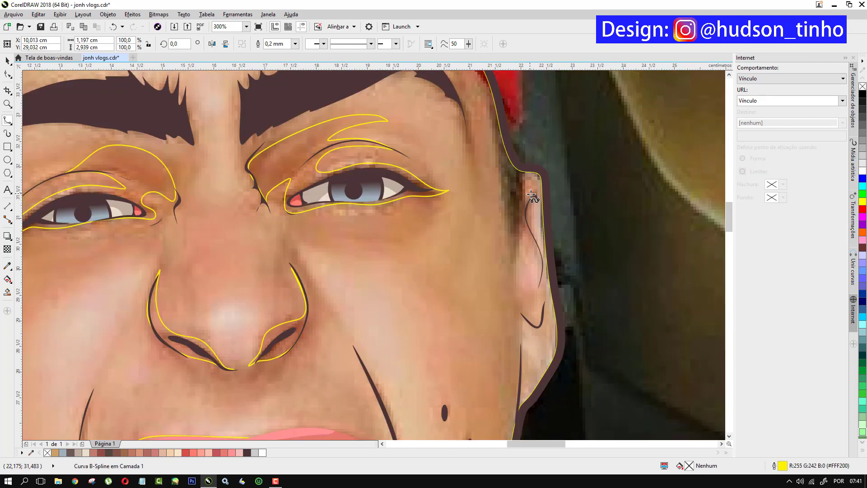
{"action": "left_click", "coordinate": [540, 187]}
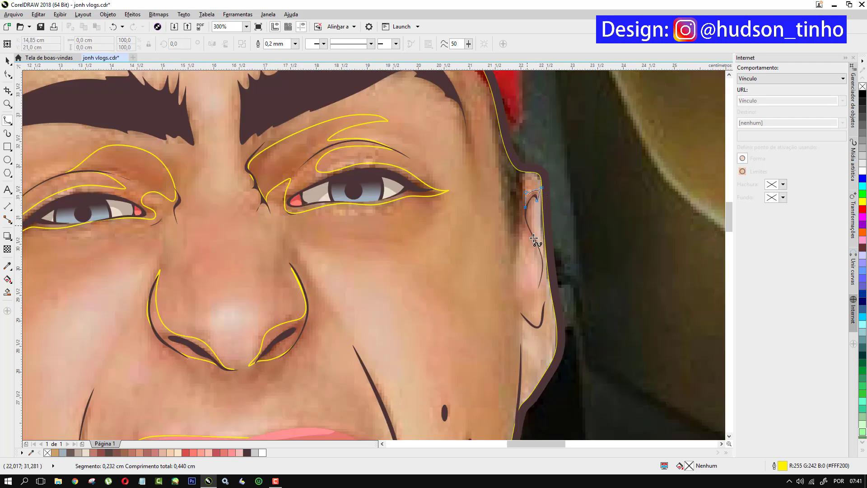
{"action": "left_click", "coordinate": [526, 225]}
{"action": "left_click", "coordinate": [529, 239]}
{"action": "left_click", "coordinate": [543, 267]}
{"action": "left_click", "coordinate": [538, 287]}
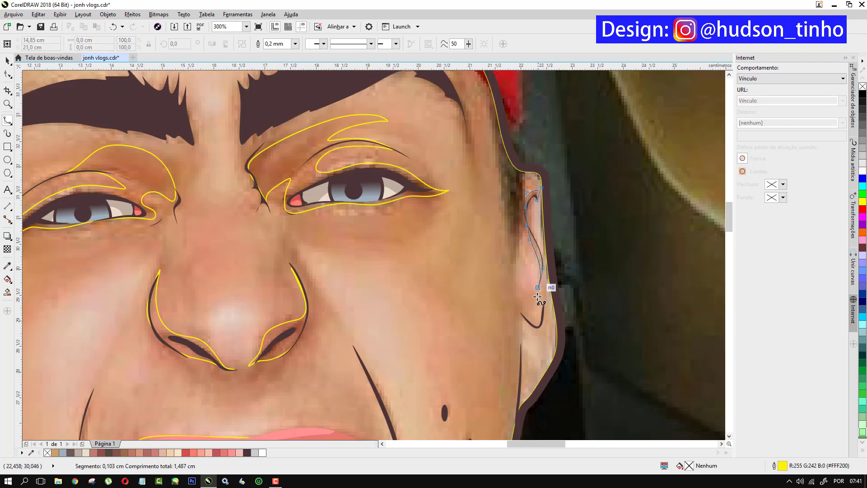
{"action": "left_click", "coordinate": [529, 304]}
{"action": "left_click", "coordinate": [541, 281]}
{"action": "left_click", "coordinate": [545, 256]}
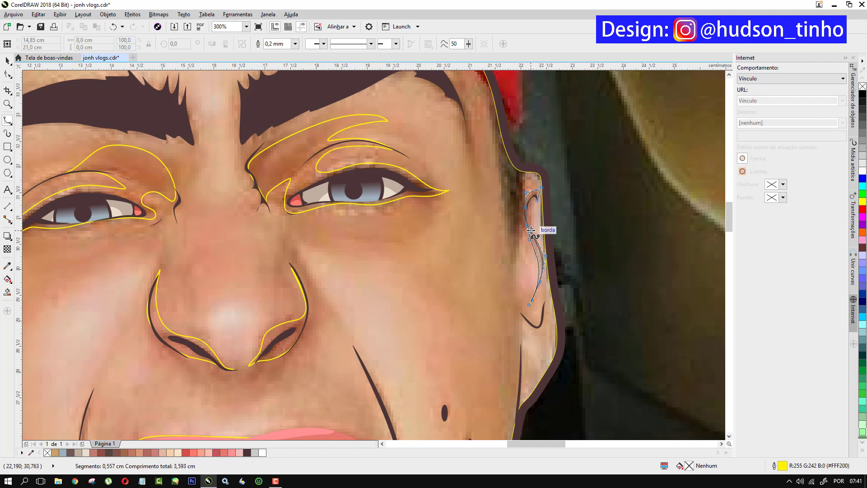
{"action": "left_click", "coordinate": [537, 198]}
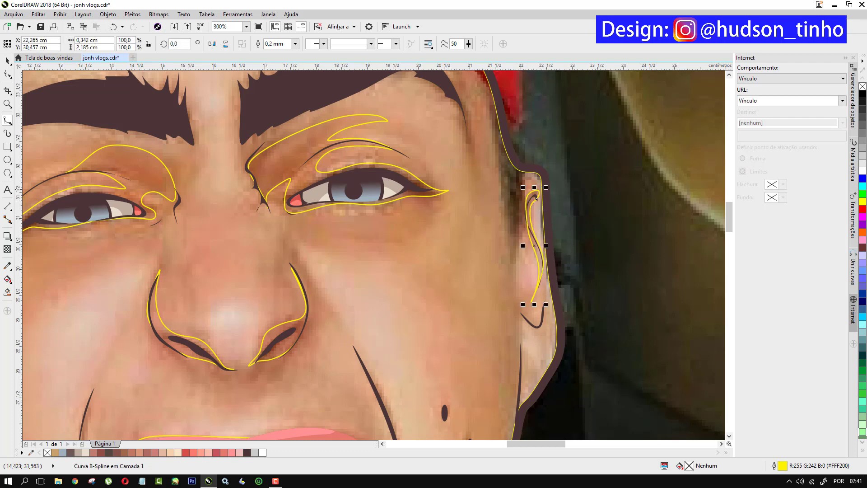
- Intersect the right-hand ear shadow with the face shape and delete the original shadow curve
{"action": "left_click", "coordinate": [11, 59]}
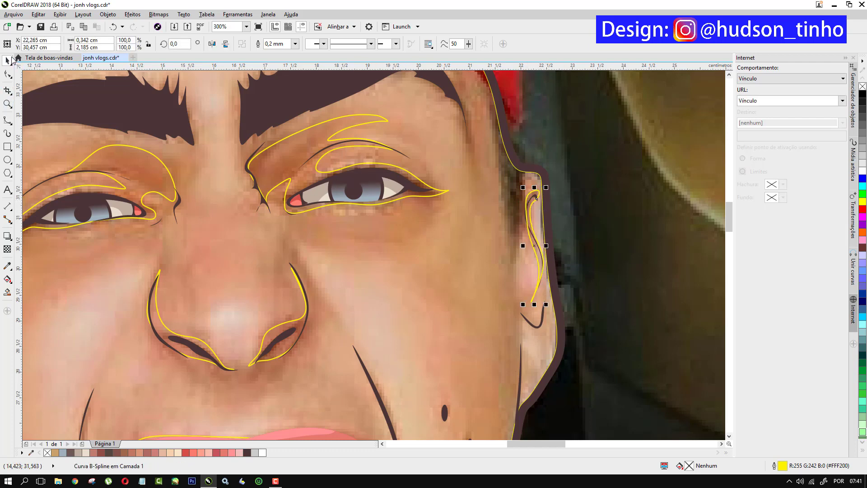
{"action": "left_click", "coordinate": [443, 329], "text": "shift"}
{"action": "left_click", "coordinate": [287, 43]}
{"action": "left_click", "coordinate": [557, 156]}
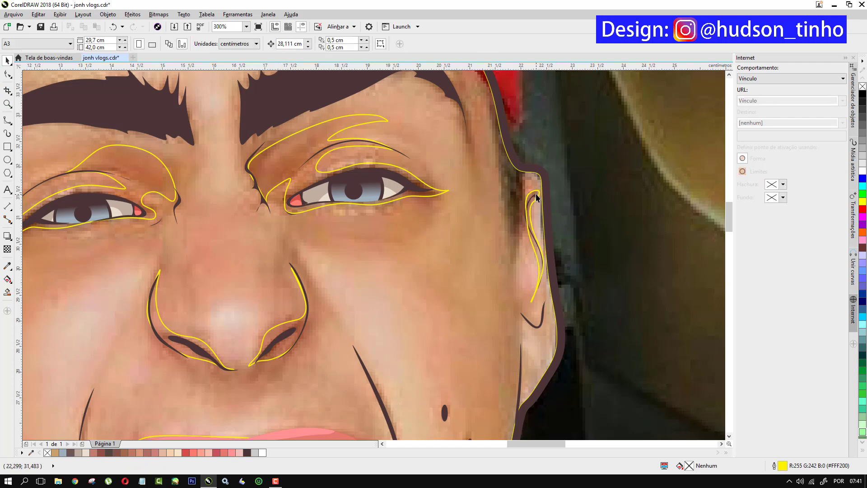
{"action": "left_click_drag", "start_coordinate": [536, 199], "coordinate": [603, 194]}
{"action": "key", "text": "Delete"}
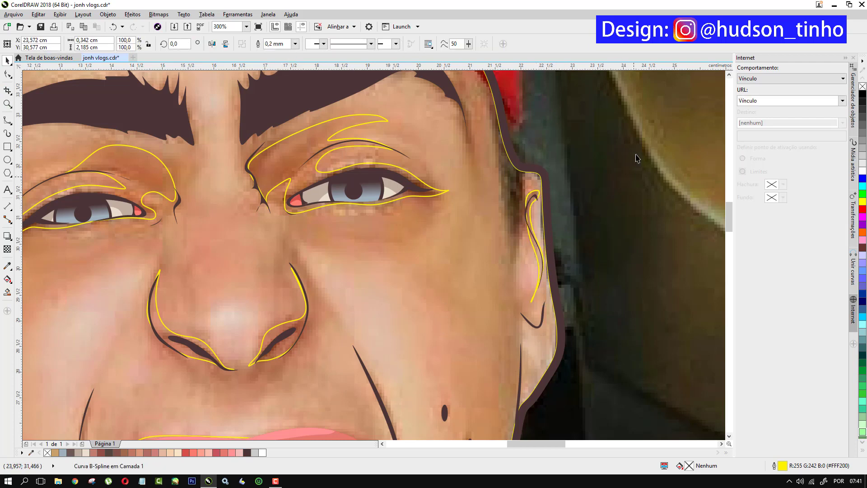
- Intersect the left-hand ear shadow with the face shape and delete the original shadow curve
{"action": "scroll", "coordinate": [636, 157], "scroll_direction": "down", "scroll_amount": 2}
{"action": "scroll", "coordinate": [457, 207], "scroll_direction": "up", "scroll_amount": 1}
{"action": "scroll", "coordinate": [453, 214], "scroll_direction": "up", "scroll_amount": 3}
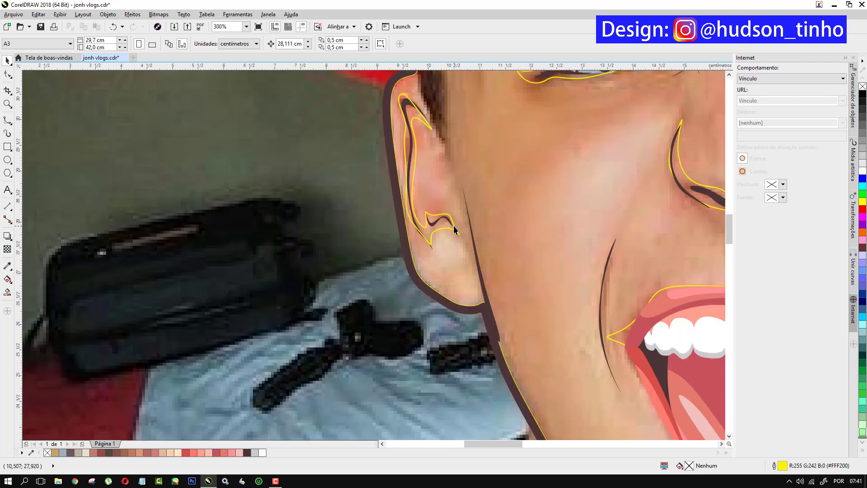
{"action": "left_click", "coordinate": [453, 227]}
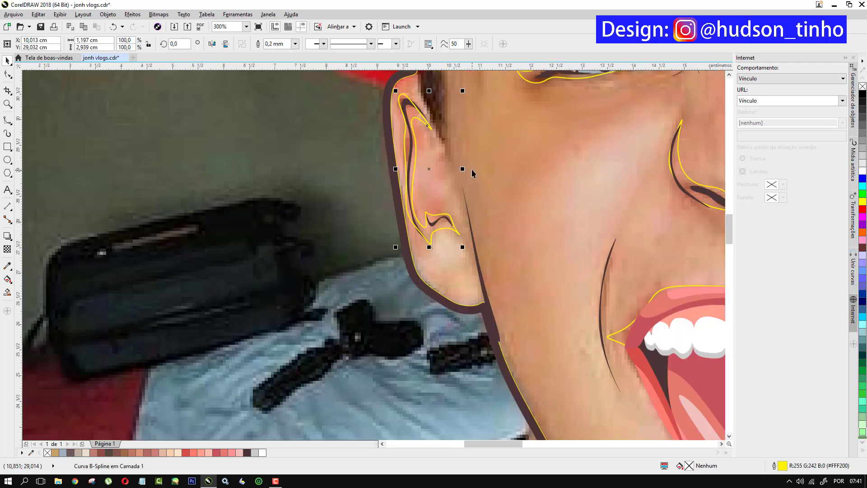
{"action": "left_click", "coordinate": [392, 112], "text": "shift"}
{"action": "left_click", "coordinate": [281, 42]}
{"action": "left_click", "coordinate": [424, 245]}
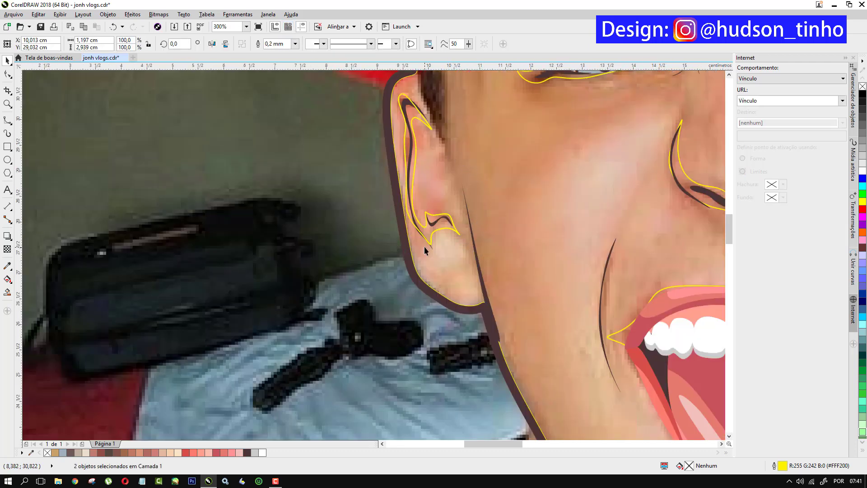
{"action": "left_click_drag", "start_coordinate": [432, 238], "coordinate": [249, 243]}
{"action": "key", "text": "Delete"}
- Start a B-Spline shadow outline at the outer tip of the left-hand eyebrow, following just above its upper edge to the inner end
{"action": "scroll", "coordinate": [275, 201], "scroll_direction": "down", "scroll_amount": 2}
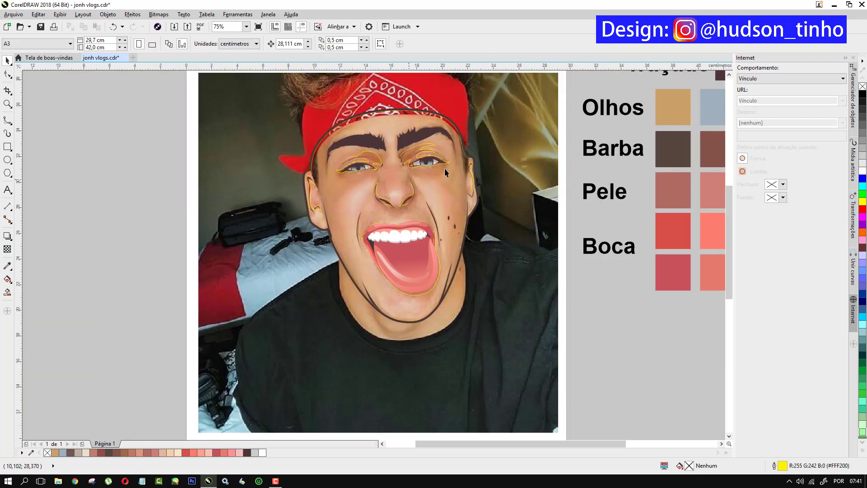
{"action": "scroll", "coordinate": [398, 99], "scroll_direction": "up", "scroll_amount": 1}
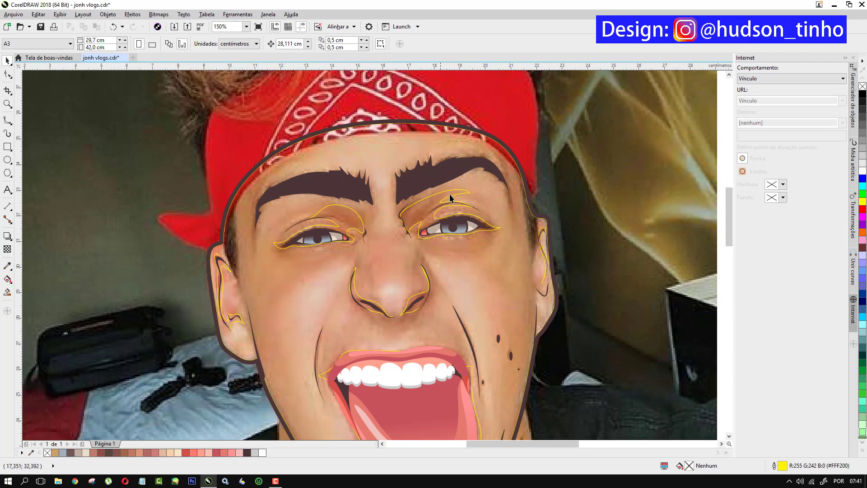
{"action": "left_click", "coordinate": [7, 119]}
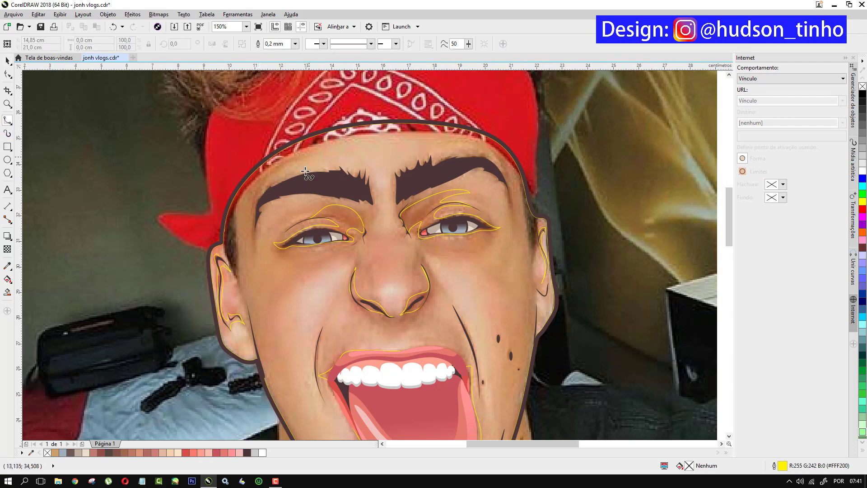
{"action": "scroll", "coordinate": [235, 187], "scroll_direction": "up", "scroll_amount": 1}
{"action": "left_click", "coordinate": [213, 286]}
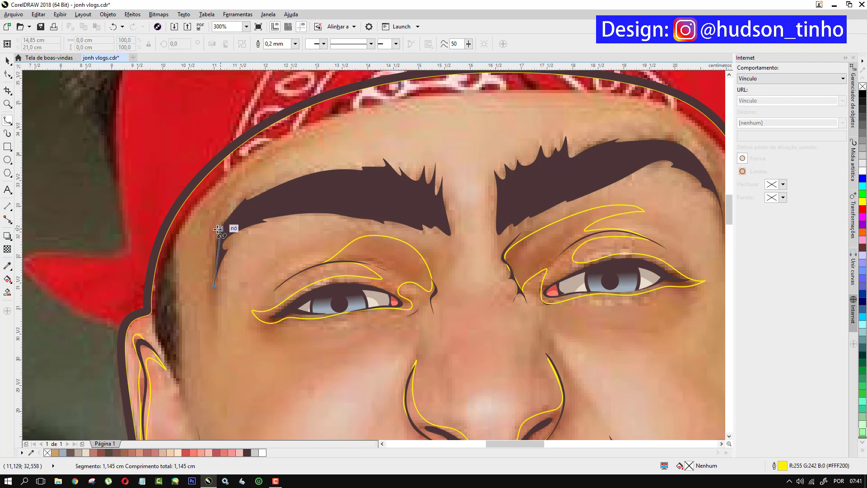
{"action": "left_click", "coordinate": [212, 238]}
{"action": "left_click", "coordinate": [224, 211]}
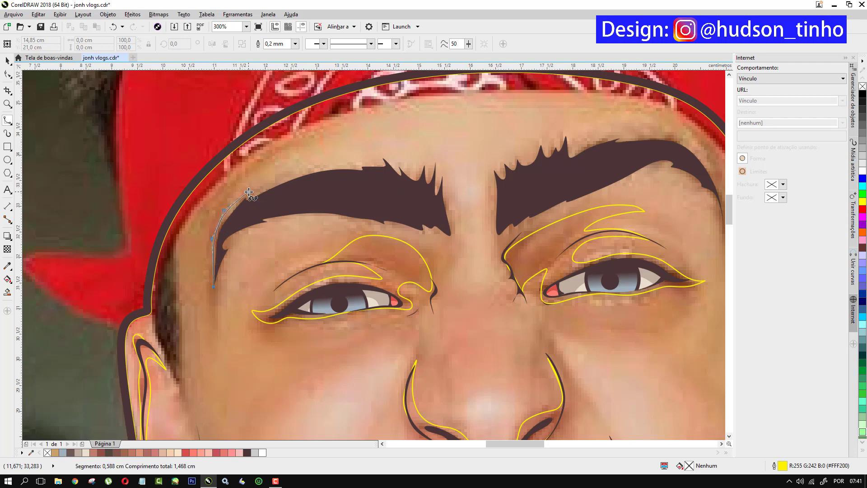
{"action": "left_click", "coordinate": [248, 191]}
{"action": "left_click", "coordinate": [312, 168]}
{"action": "left_click", "coordinate": [356, 163]}
{"action": "left_click", "coordinate": [397, 161]}
{"action": "left_click", "coordinate": [424, 168]}
{"action": "left_click", "coordinate": [446, 188]}
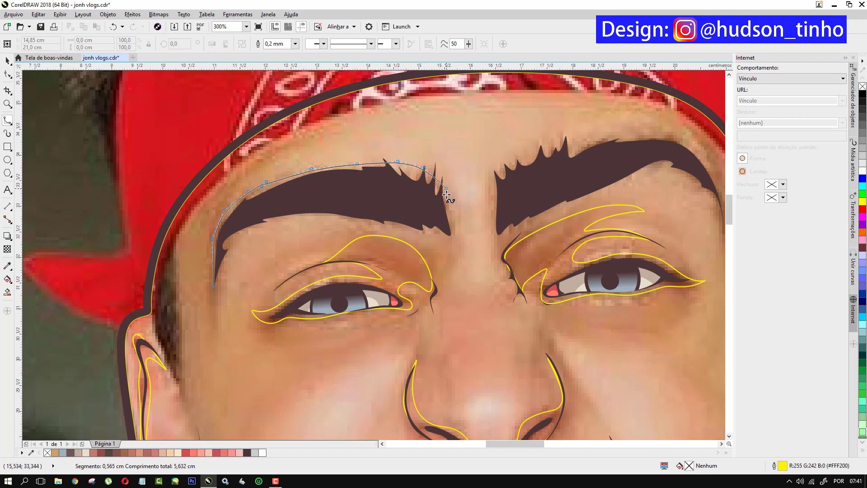
- Bring the left-hand eyebrow outline back along the lower edge and close it at the outer tip, about 4.7 by 2.6 cm overall
{"action": "left_click", "coordinate": [450, 235]}
{"action": "left_click", "coordinate": [415, 221]}
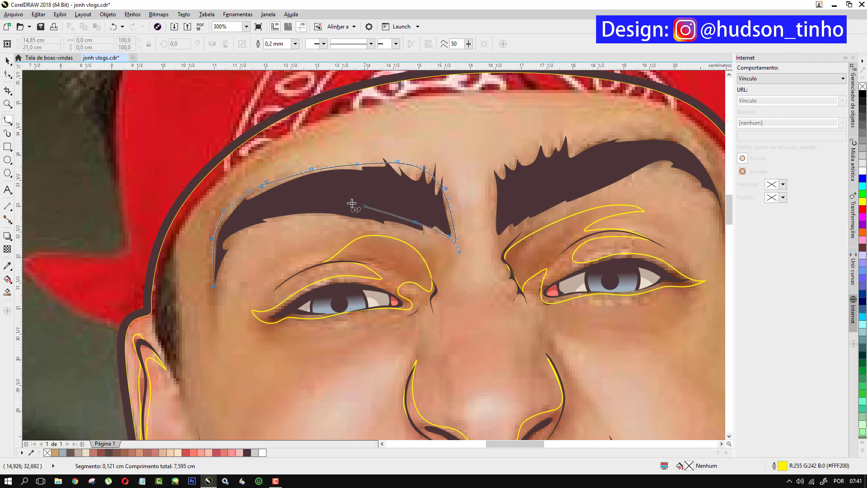
{"action": "left_click", "coordinate": [343, 203]}
{"action": "left_click", "coordinate": [284, 204]}
{"action": "left_click", "coordinate": [230, 234]}
{"action": "left_click", "coordinate": [224, 255]}
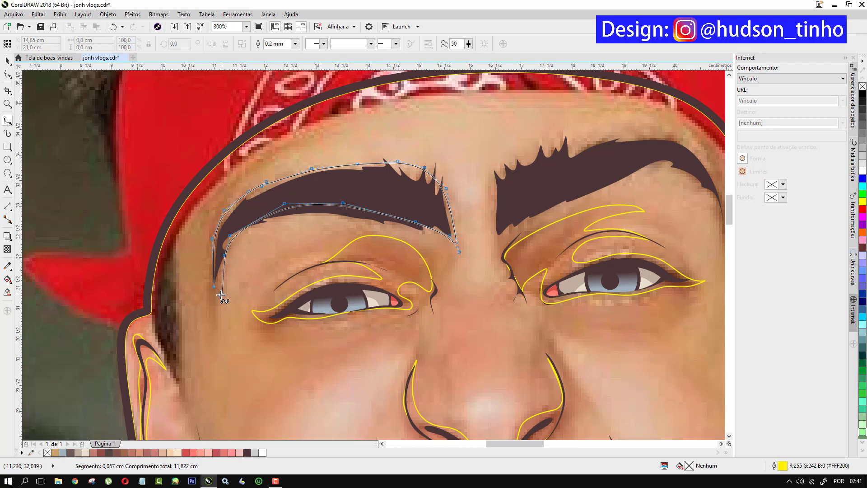
{"action": "left_click", "coordinate": [214, 286]}
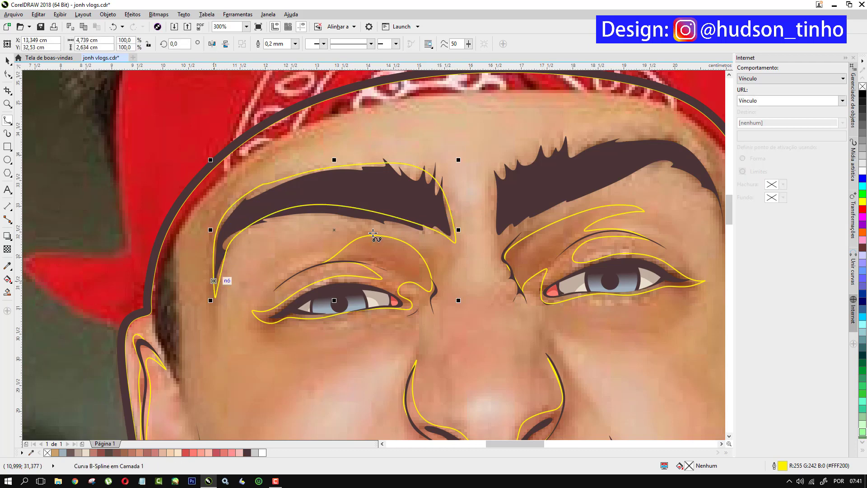
- Start a B-Spline shadow outline at the inner end of the right-hand eyebrow, following its lower edge out to the outer tip
{"action": "left_click", "coordinate": [488, 171]}
{"action": "left_click", "coordinate": [495, 243]}
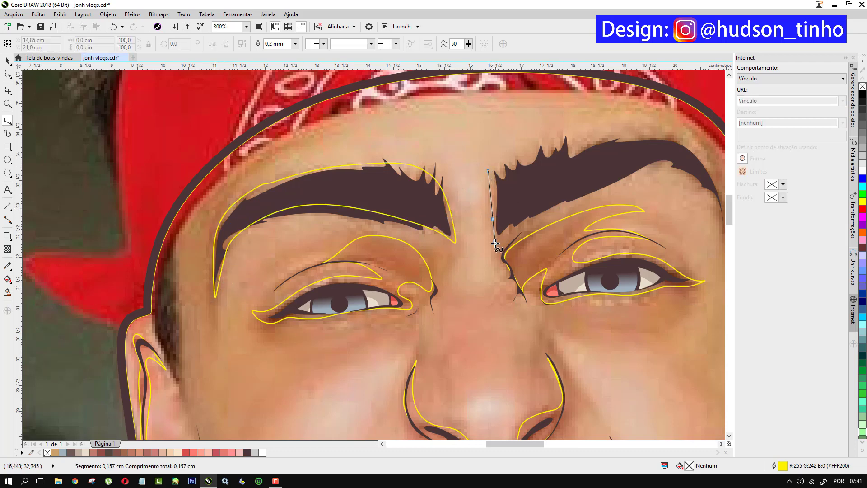
{"action": "left_click", "coordinate": [513, 225]}
{"action": "left_click", "coordinate": [592, 192]}
{"action": "left_click", "coordinate": [650, 164]}
{"action": "left_click", "coordinate": [674, 167]}
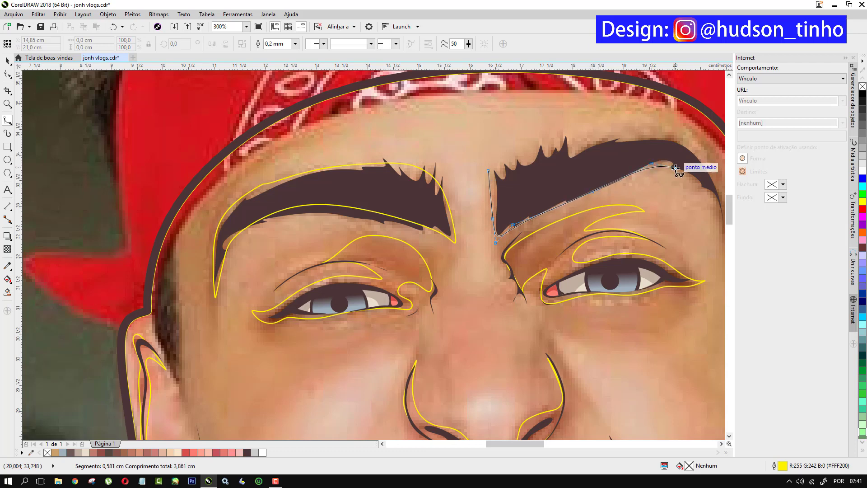
{"action": "left_click", "coordinate": [653, 190]}
{"action": "left_click", "coordinate": [674, 243]}
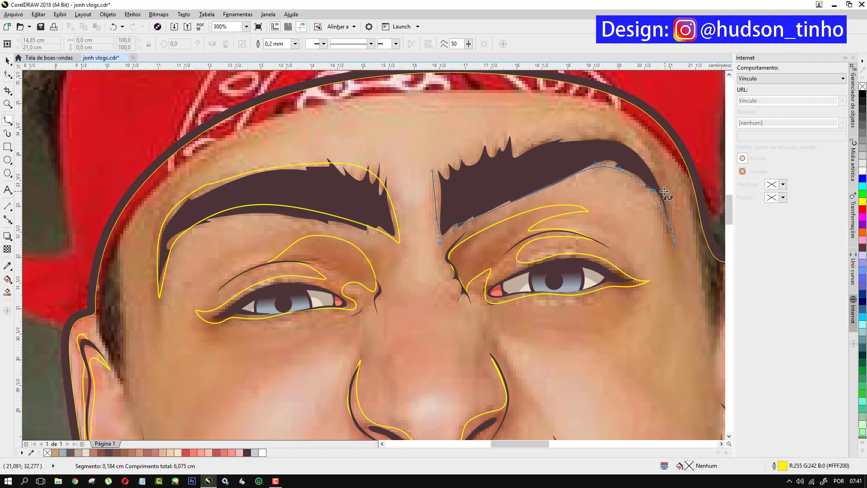
- Bring the right-hand eyebrow outline back above the upper edge and close it at the inner end, about 4.6 by 2 cm overall
{"action": "left_click", "coordinate": [633, 138]}
{"action": "left_click", "coordinate": [593, 135]}
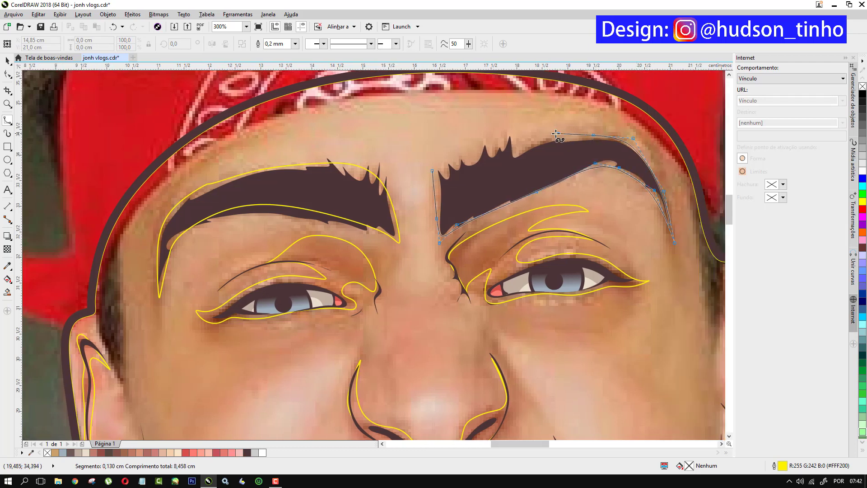
{"action": "left_click", "coordinate": [553, 133]}
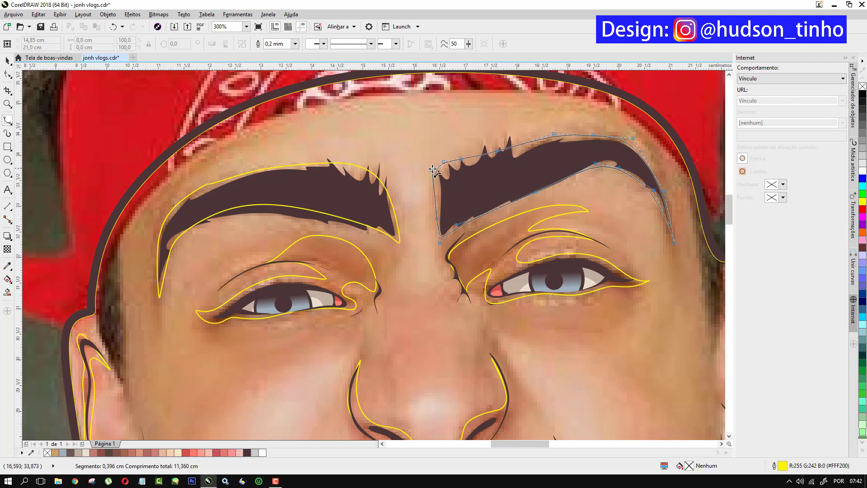
{"action": "left_click", "coordinate": [432, 170]}
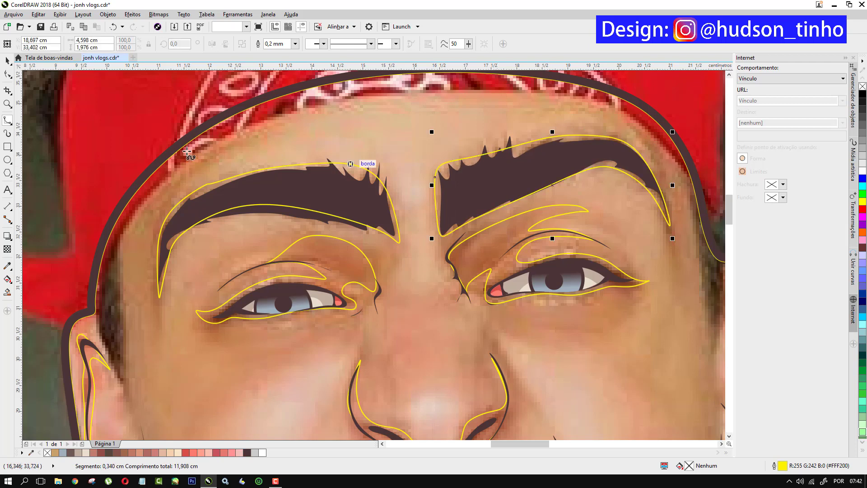
- Group the shadow shapes around both eyebrows
{"action": "left_click", "coordinate": [8, 59]}
{"action": "left_click", "coordinate": [371, 210], "text": "shift"}
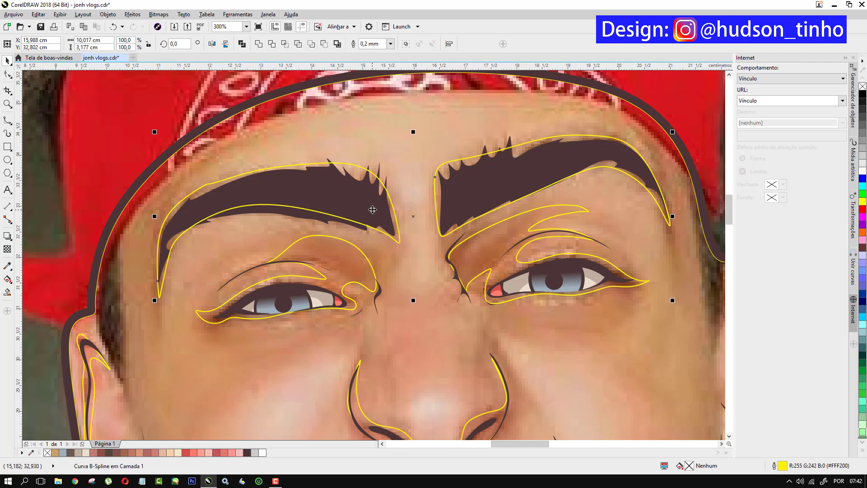
{"action": "right_click", "coordinate": [371, 210]}
{"action": "left_click", "coordinate": [404, 272]}
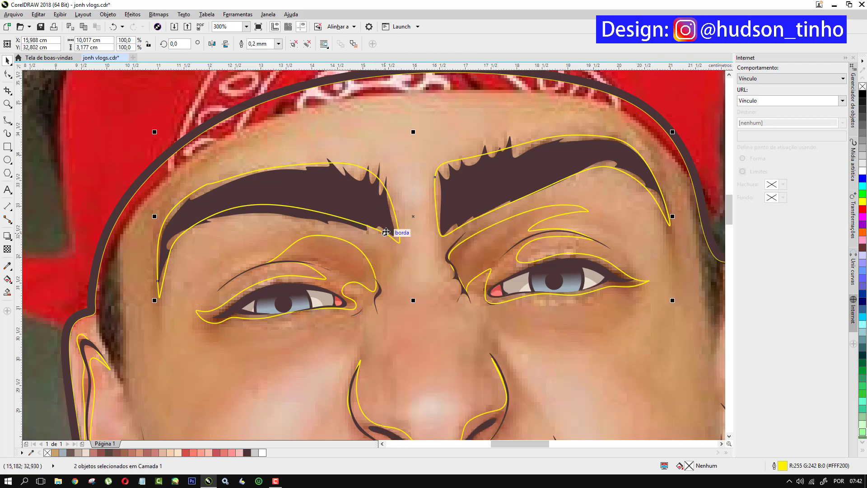
- Intersect the eyebrow shadow group with the face shape and delete the original group
{"action": "left_click", "coordinate": [381, 122], "text": "shift"}
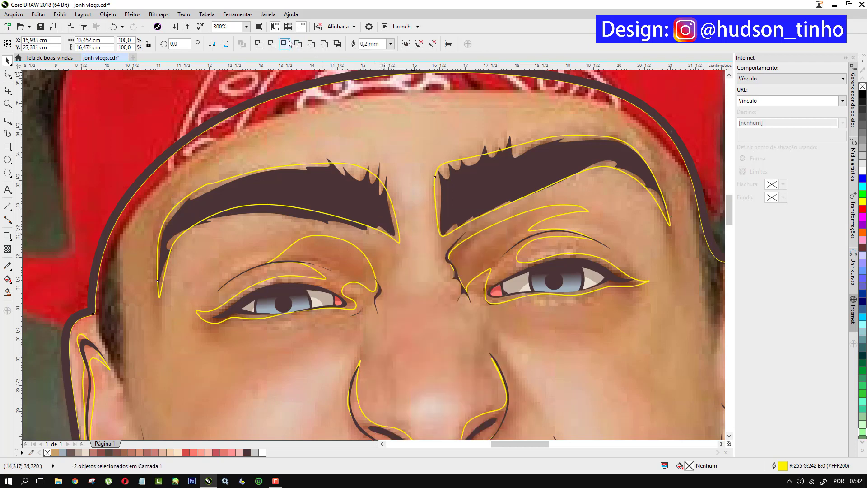
{"action": "left_click", "coordinate": [288, 42]}
{"action": "left_click", "coordinate": [418, 112]}
{"action": "left_click_drag", "start_coordinate": [436, 175], "coordinate": [382, 153]}
{"action": "key", "text": "Delete"}
{"action": "scroll", "coordinate": [365, 184], "scroll_direction": "down", "scroll_amount": 2}
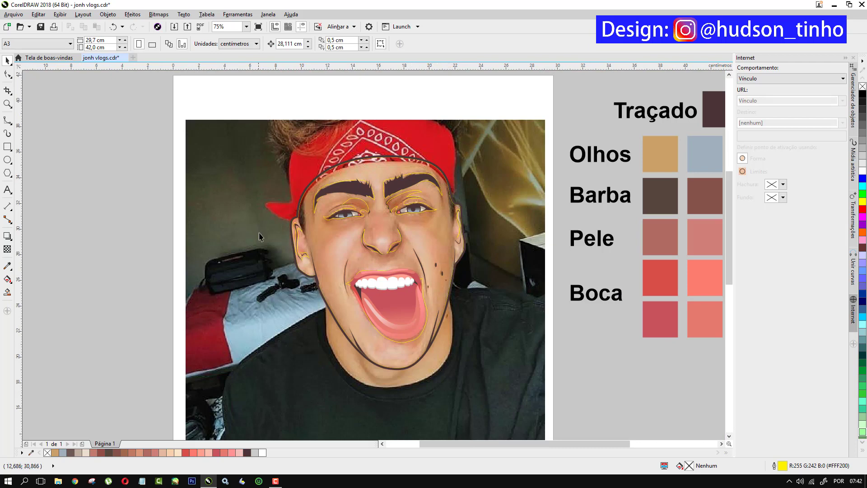
{"action": "scroll", "coordinate": [383, 365], "scroll_direction": "up", "scroll_amount": 2}
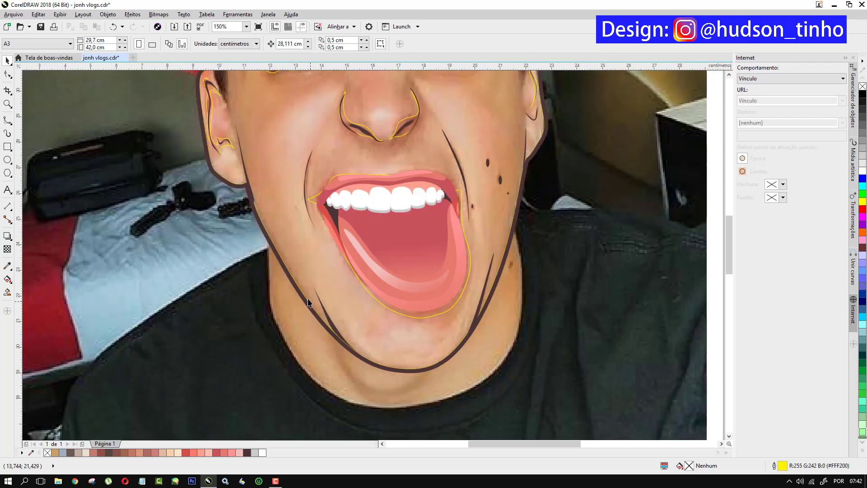
- Start a B-Spline jaw shadow outline below the left-hand earlobe, following the inner jawline down and around the lower cheek crease toward the chin
{"action": "left_click", "coordinate": [8, 120]}
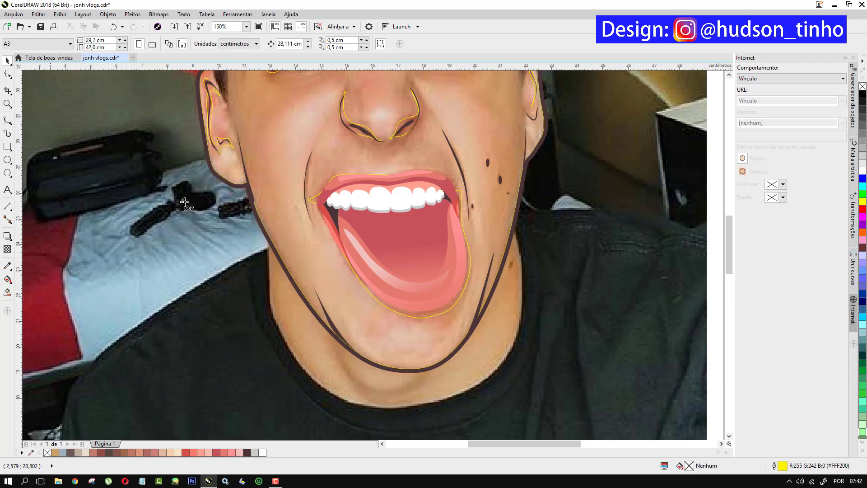
{"action": "left_click", "coordinate": [250, 179]}
{"action": "left_click", "coordinate": [285, 255]}
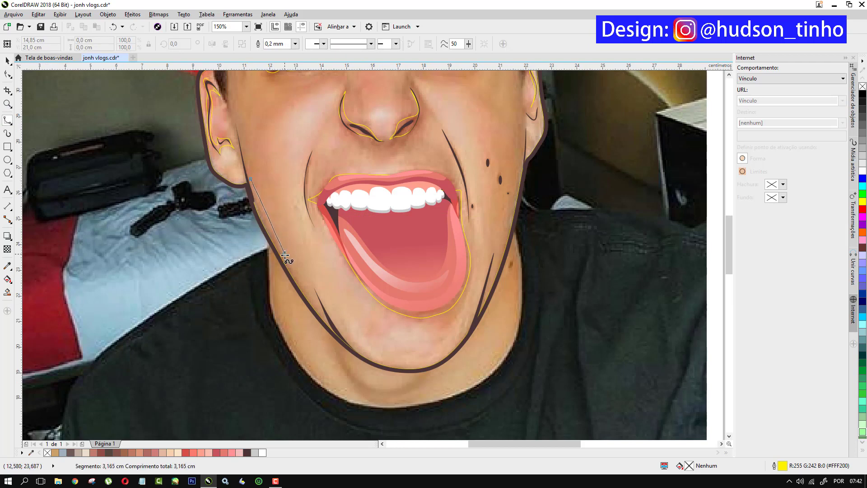
{"action": "left_click", "coordinate": [307, 293]}
{"action": "left_click", "coordinate": [323, 320]}
{"action": "left_click", "coordinate": [326, 310]}
{"action": "left_click", "coordinate": [316, 293]}
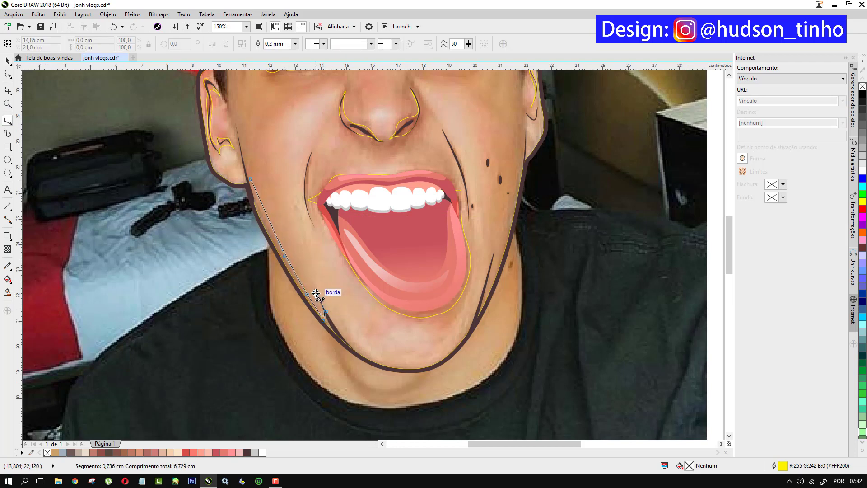
{"action": "left_click", "coordinate": [338, 330]}
{"action": "left_click", "coordinate": [358, 352]}
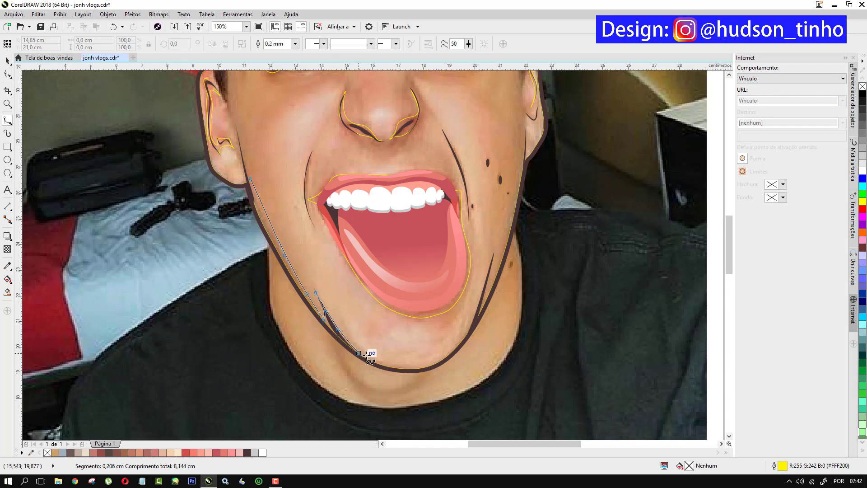
- Continue the jaw shadow outline along the chin and up around the right-hand cheek crease to the outer jaw edge
{"action": "left_click", "coordinate": [383, 365]}
{"action": "left_click", "coordinate": [415, 368]}
{"action": "left_click", "coordinate": [439, 361]}
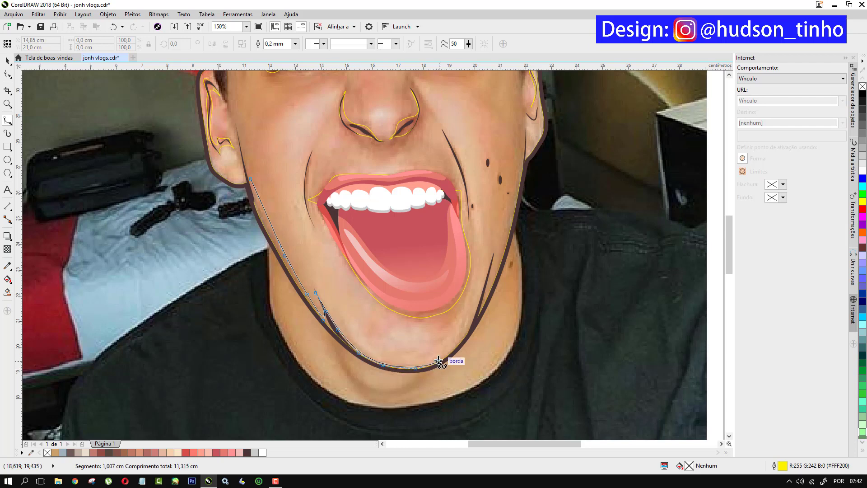
{"action": "left_click", "coordinate": [467, 337]}
{"action": "left_click", "coordinate": [493, 254]}
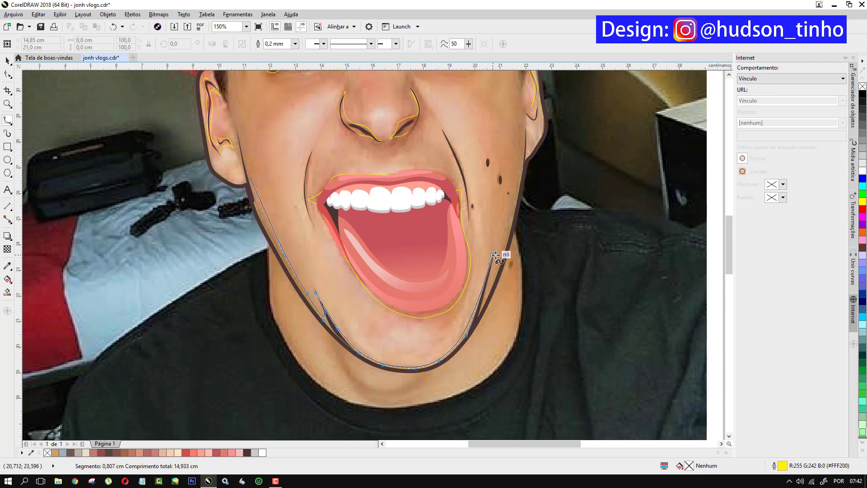
{"action": "left_click", "coordinate": [488, 278]}
{"action": "left_click", "coordinate": [486, 300]}
{"action": "left_click", "coordinate": [493, 283]}
{"action": "left_click", "coordinate": [513, 245]}
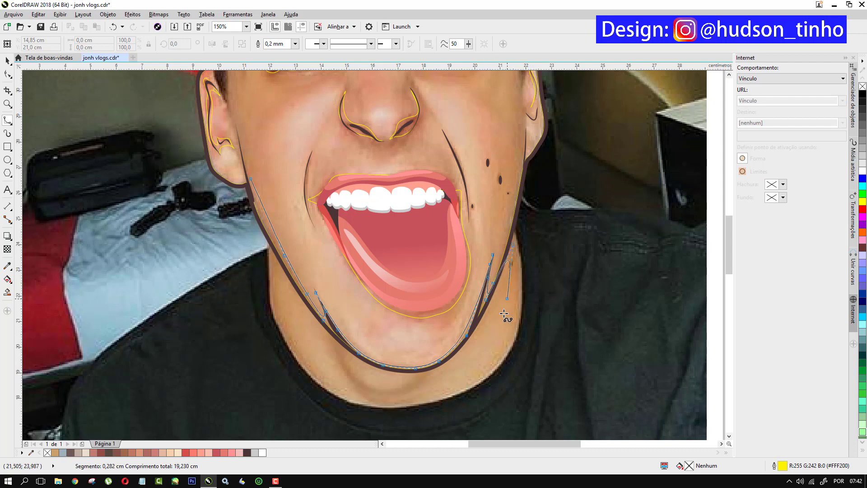
- Bring the jaw shadow outline back below the chin and close it beside the left-hand earlobe, about 10.7 by 9.7 cm overall
{"action": "left_click", "coordinate": [503, 313]}
{"action": "left_click", "coordinate": [483, 374]}
{"action": "left_click", "coordinate": [419, 404]}
{"action": "left_click", "coordinate": [270, 363]}
{"action": "left_click", "coordinate": [227, 259]}
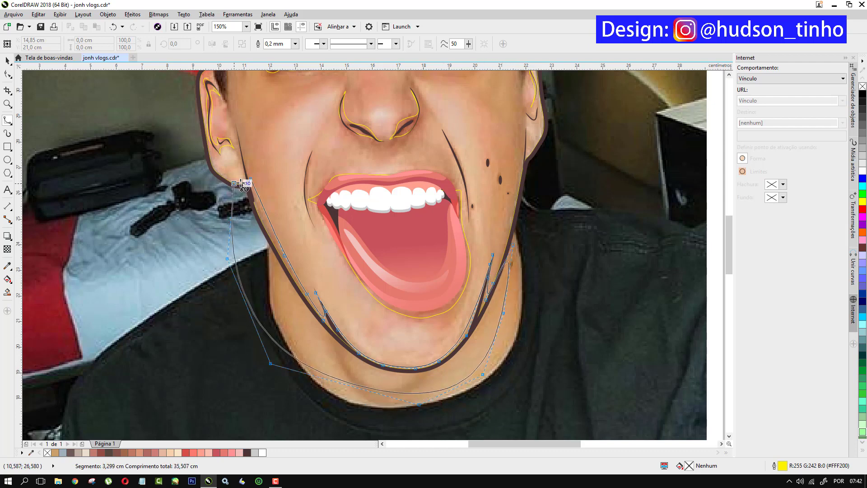
{"action": "left_click", "coordinate": [239, 184]}
{"action": "left_click", "coordinate": [238, 134]}
{"action": "left_click", "coordinate": [242, 152]}
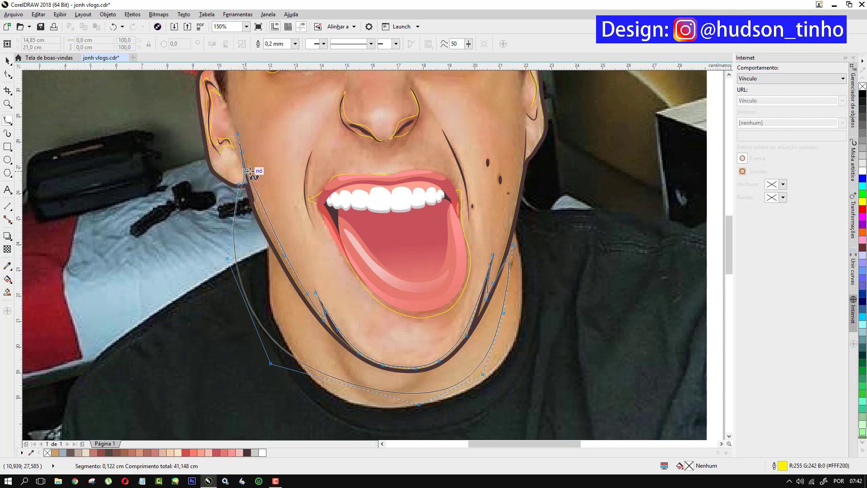
{"action": "left_click", "coordinate": [251, 178]}
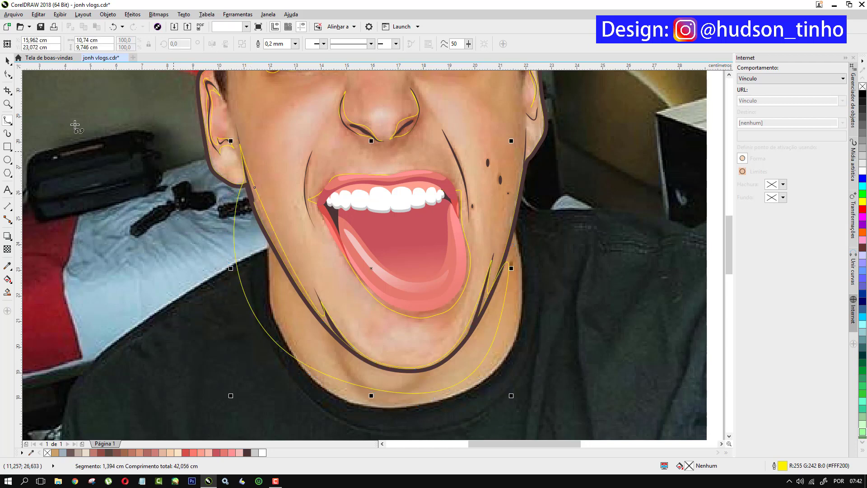
- Intersect the jaw shadow outline with the face shape and delete the original outline
{"action": "left_click", "coordinate": [7, 59]}
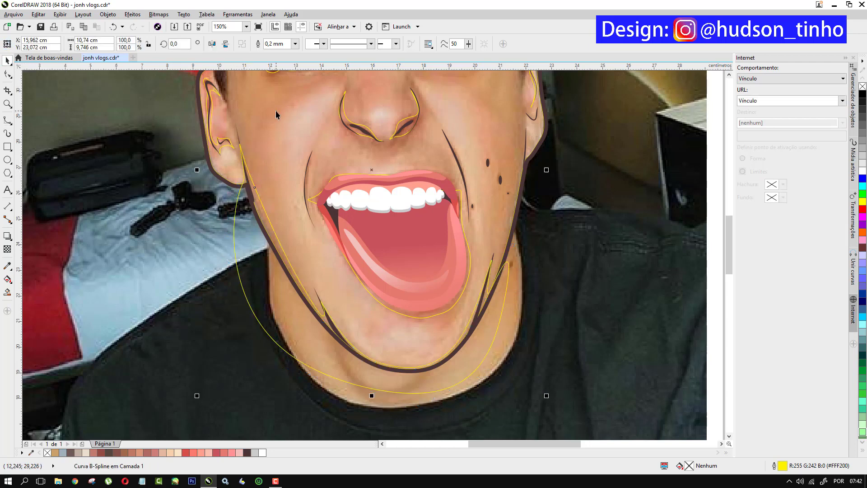
{"action": "left_click", "coordinate": [283, 44]}
{"action": "left_click", "coordinate": [188, 233]}
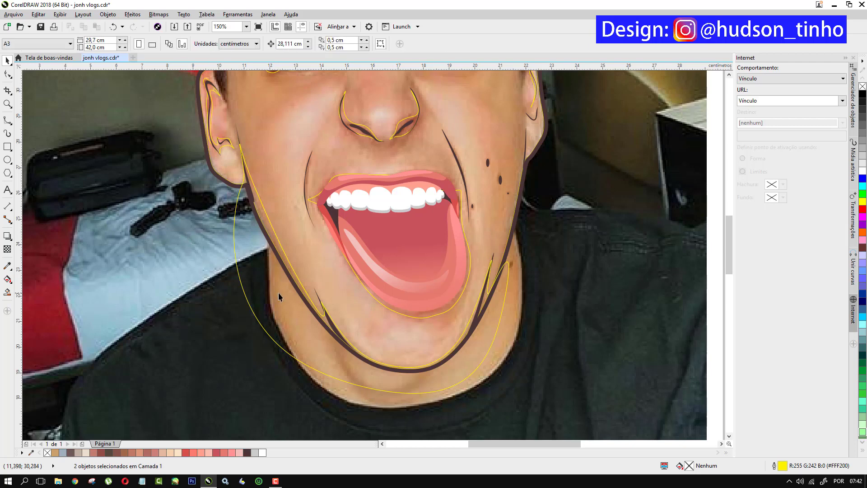
{"action": "left_click_drag", "start_coordinate": [278, 291], "coordinate": [155, 292]}
{"action": "key", "text": "Delete"}
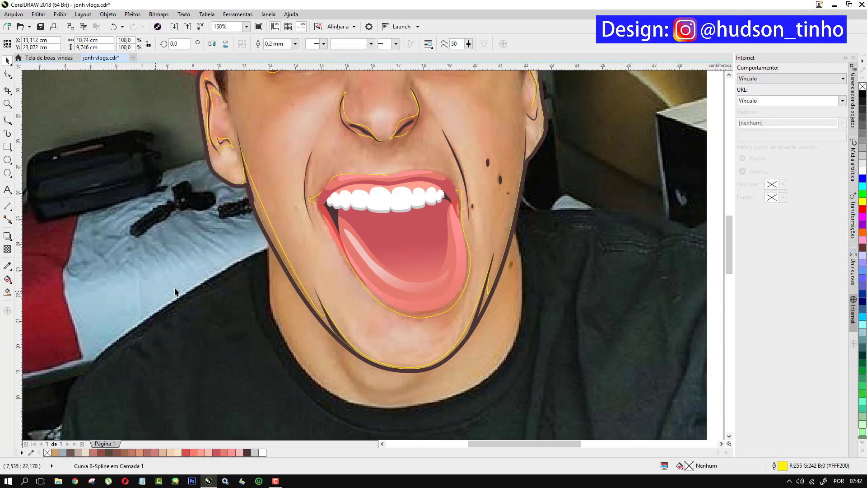
- Try a reddish-brown #BD7962 fill on all the skin shadow shapes, and undo it
{"action": "scroll", "coordinate": [174, 287], "scroll_direction": "down", "scroll_amount": 3}
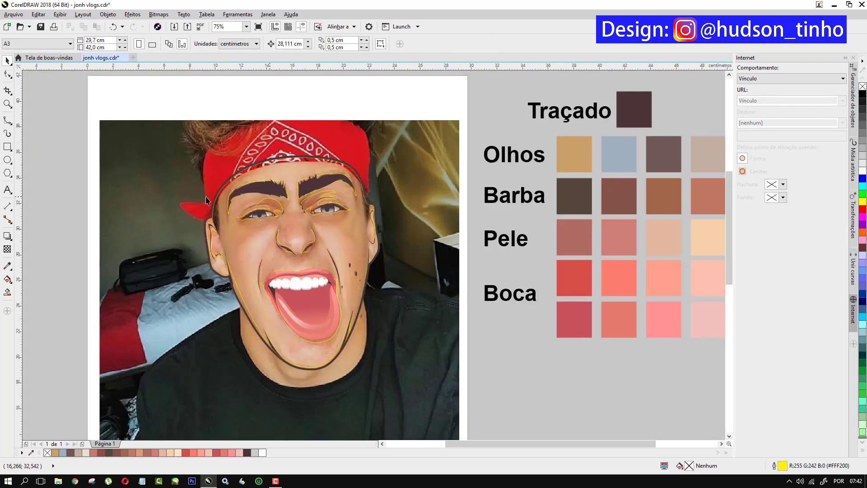
{"action": "left_click", "coordinate": [222, 260]}
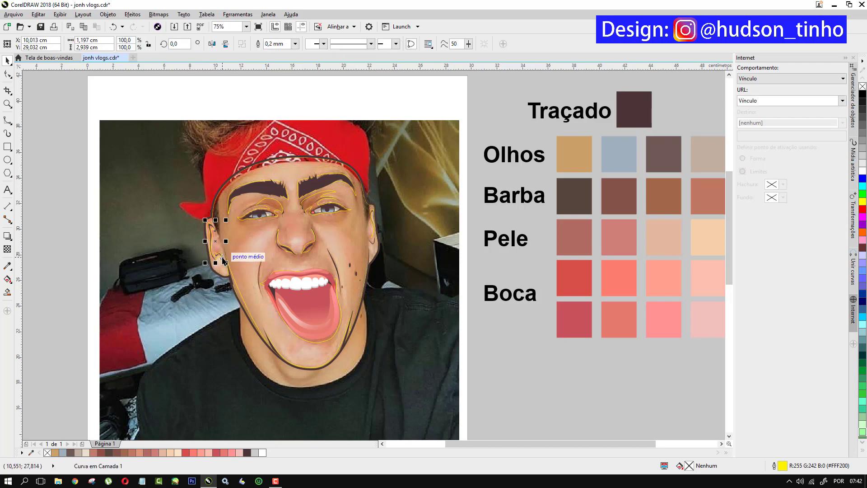
{"action": "scroll", "coordinate": [248, 252], "scroll_direction": "up", "scroll_amount": 3}
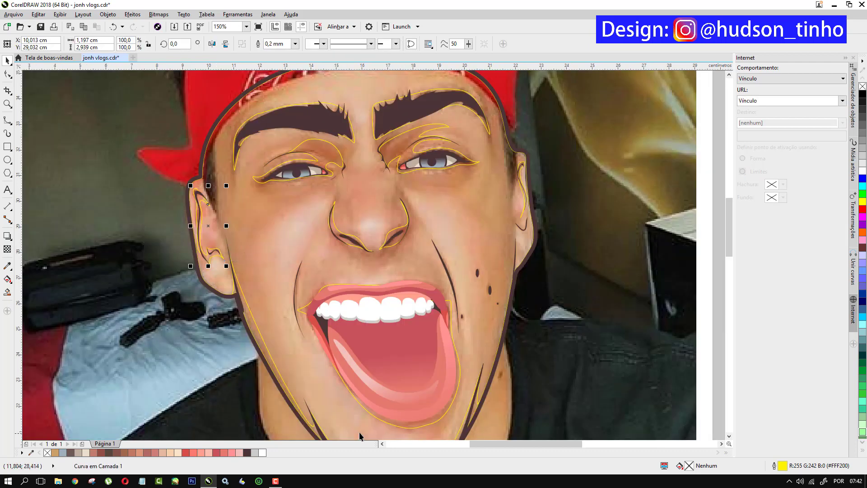
{"action": "left_click", "coordinate": [308, 314], "text": "shift"}
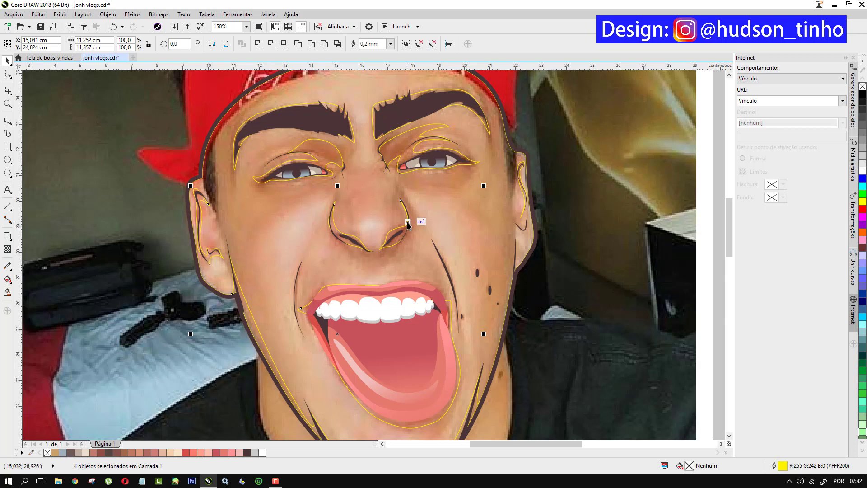
{"action": "left_click", "coordinate": [401, 146], "text": "shift"}
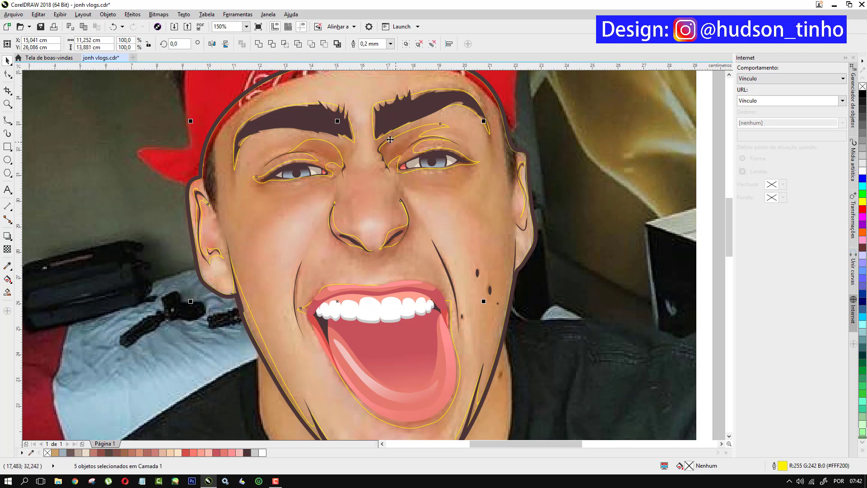
{"action": "left_click", "coordinate": [332, 107], "text": "shift"}
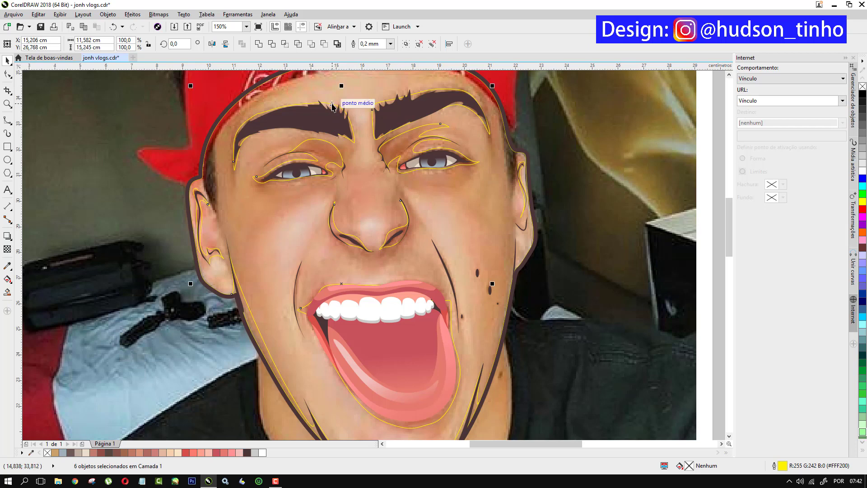
{"action": "left_click", "coordinate": [522, 195], "text": "shift"}
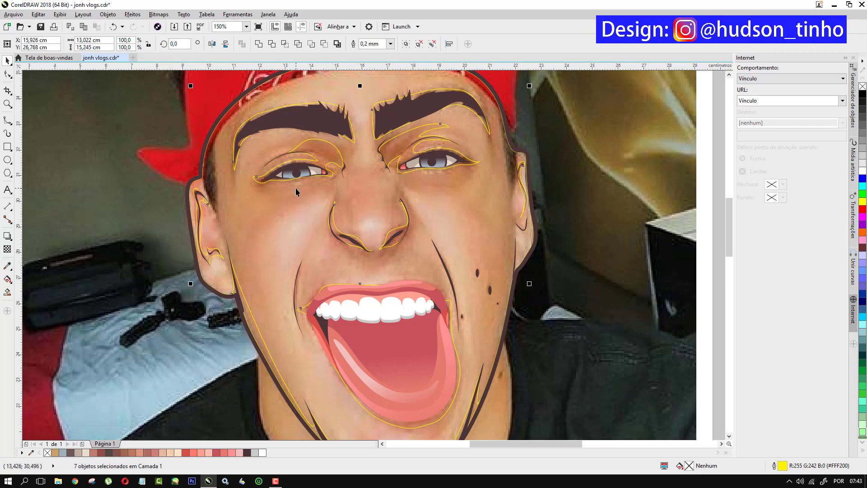
{"action": "key", "text": "F3"}
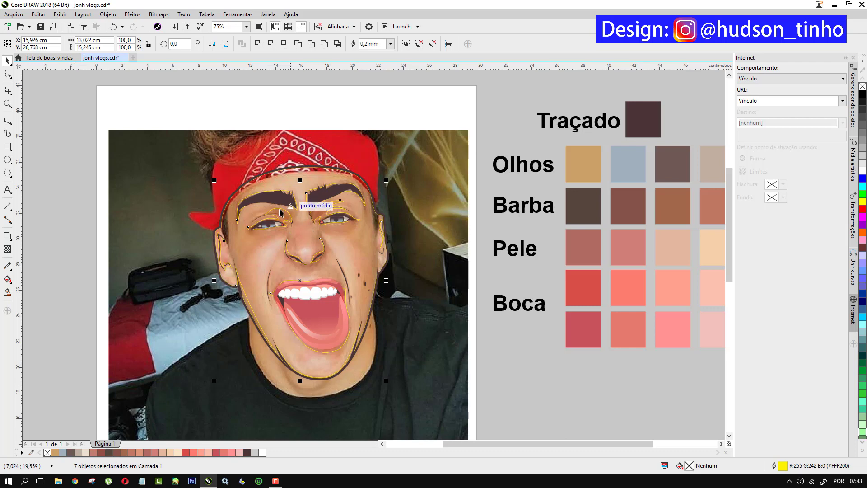
{"action": "scroll", "coordinate": [287, 213], "scroll_direction": "up", "scroll_amount": 2}
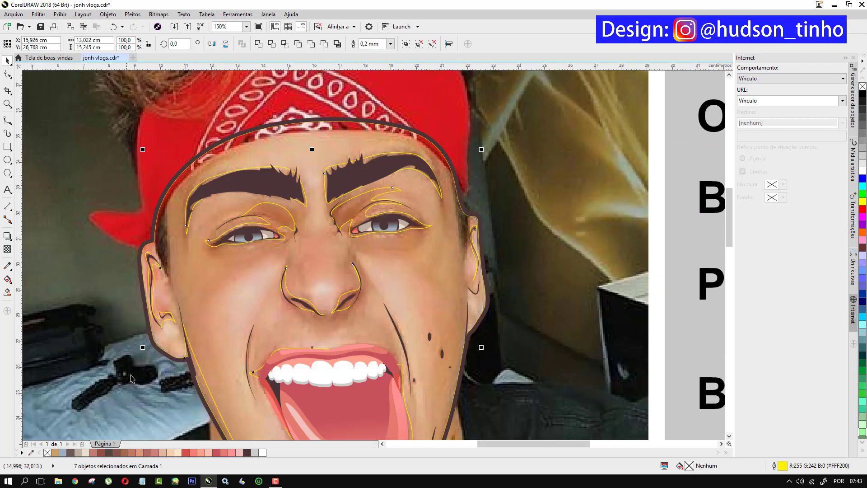
{"action": "left_click", "coordinate": [131, 453]}
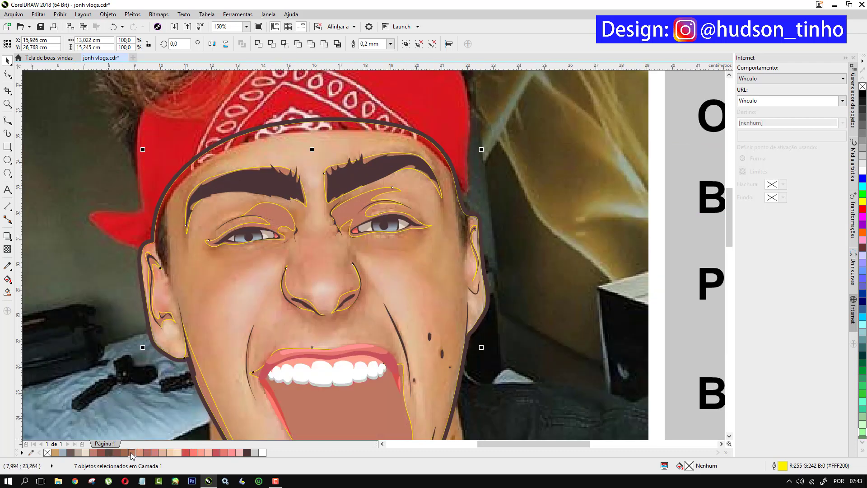
{"action": "scroll", "coordinate": [307, 205], "scroll_direction": "down", "scroll_amount": 2}
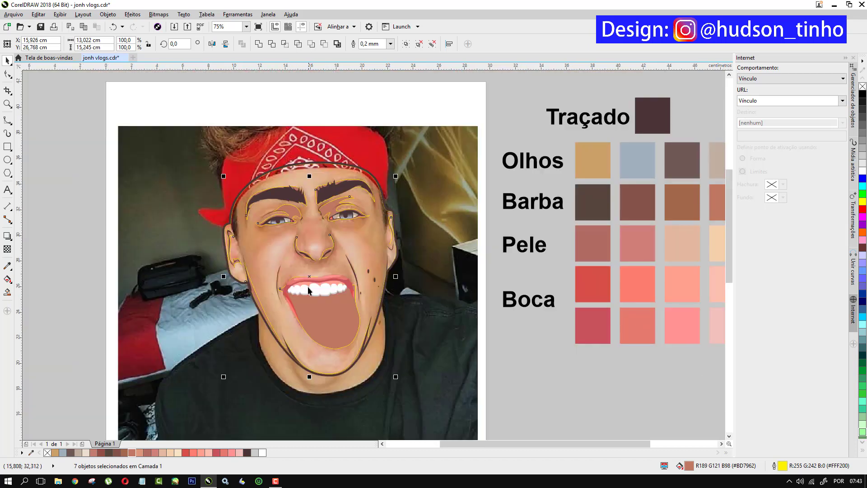
{"action": "scroll", "coordinate": [328, 316], "scroll_direction": "up", "scroll_amount": 2}
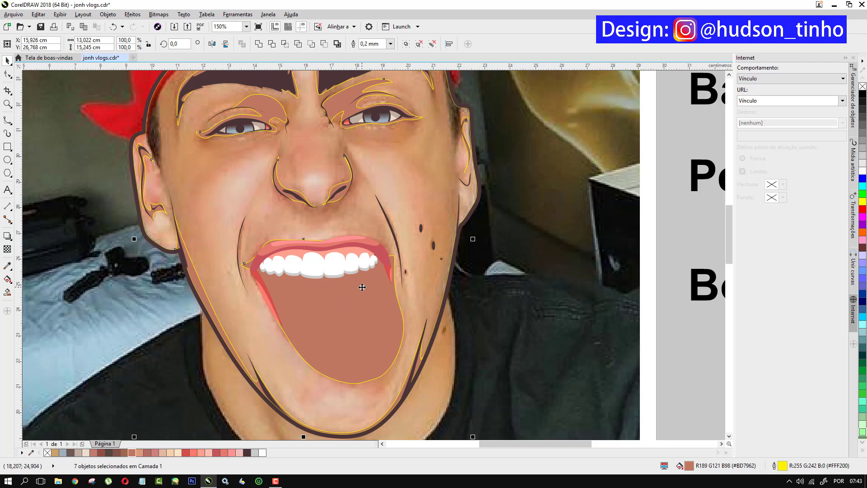
{"action": "key", "text": "ctrl+z"}
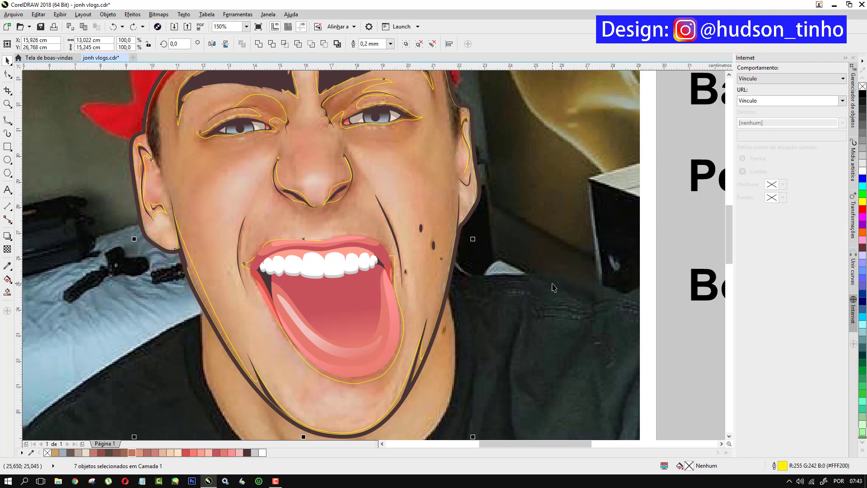
{"action": "left_click", "coordinate": [552, 283]}
- Fill the mouth, jaw, ear, nose, eye and eyebrow shadow shapes with reddish brown #BD7962
{"action": "left_click", "coordinate": [362, 321]}
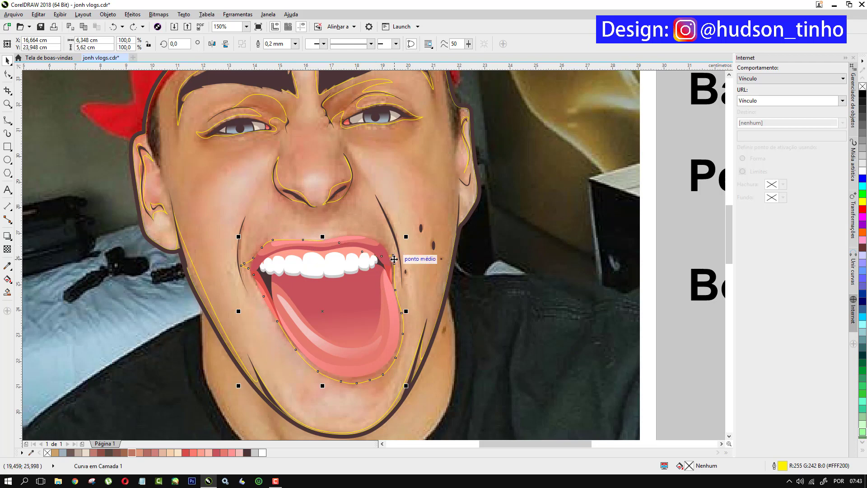
{"action": "left_click", "coordinate": [213, 311], "text": "shift"}
{"action": "left_click", "coordinate": [157, 215], "text": "shift"}
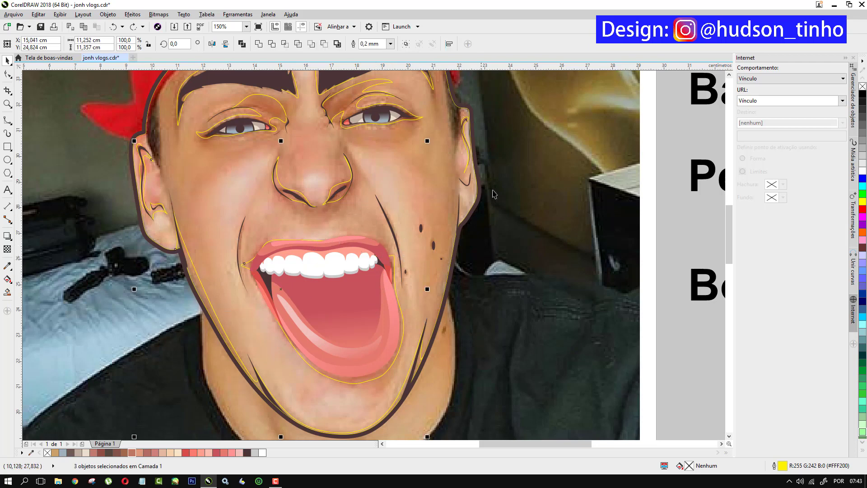
{"action": "left_click", "coordinate": [468, 155], "text": "shift"}
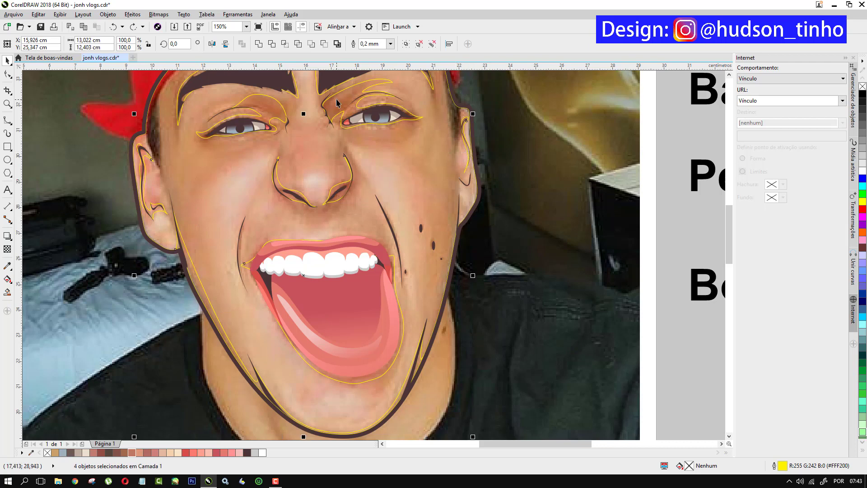
{"action": "left_click", "coordinate": [320, 93], "text": "shift"}
{"action": "left_click", "coordinate": [316, 83], "text": "shift"}
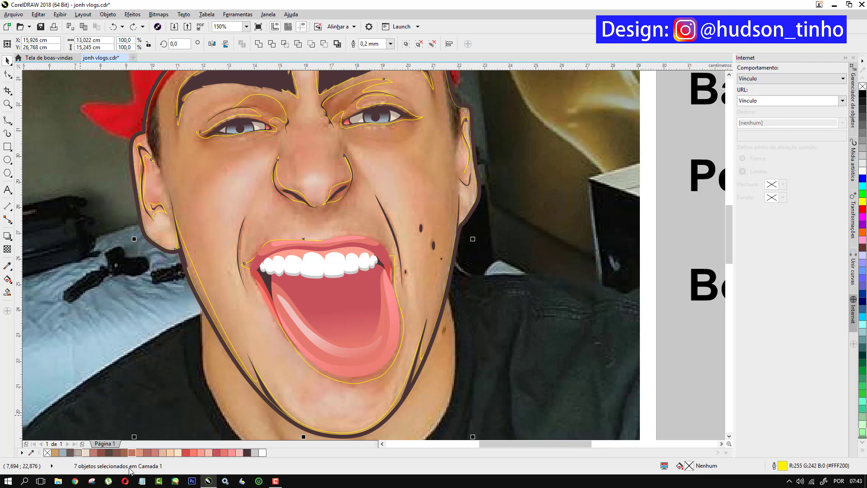
{"action": "left_click", "coordinate": [132, 453]}
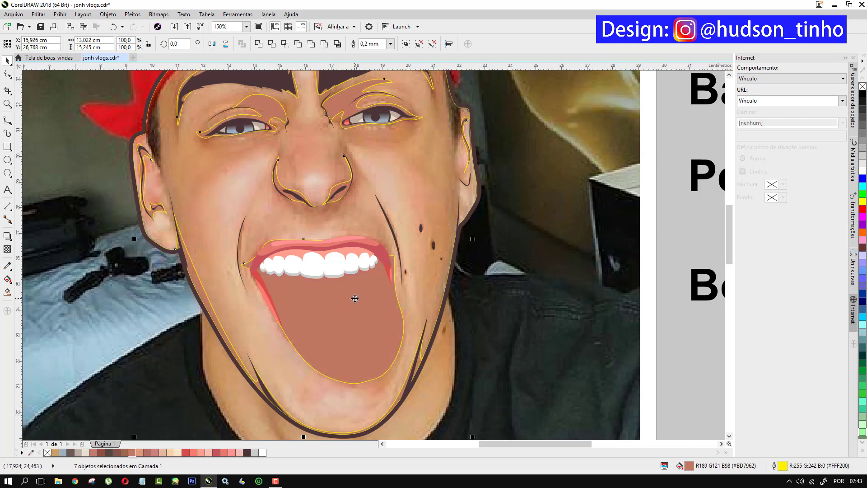
- Order the seven selected skin shadow shapes behind the mouth, teeth and tongue artwork
{"action": "right_click", "coordinate": [355, 298]}
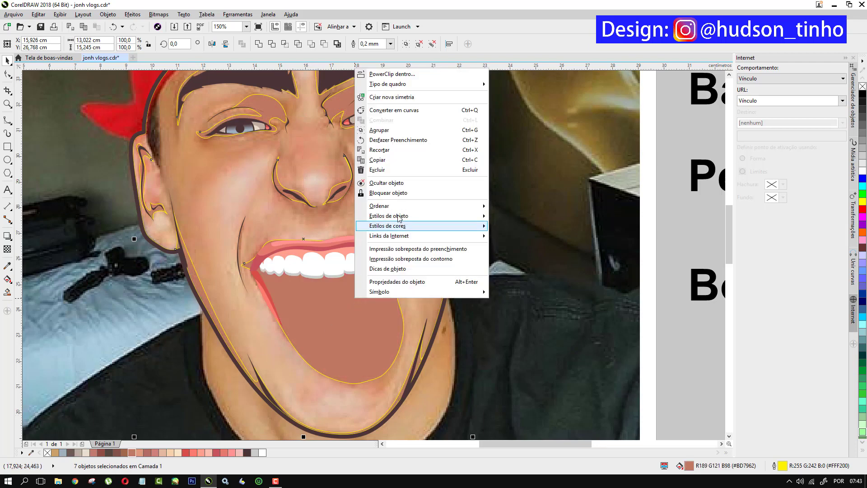
{"action": "mouse_move", "coordinate": [392, 208]}
{"action": "left_click", "coordinate": [532, 278]}
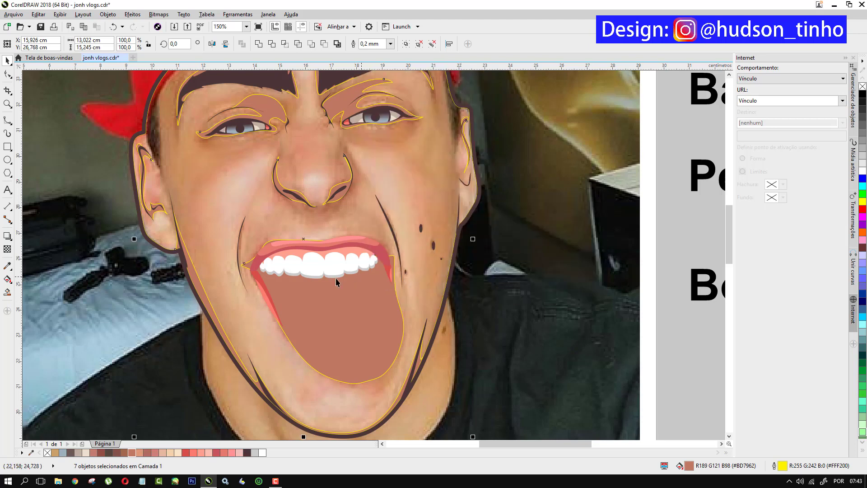
{"action": "right_click", "coordinate": [344, 301]}
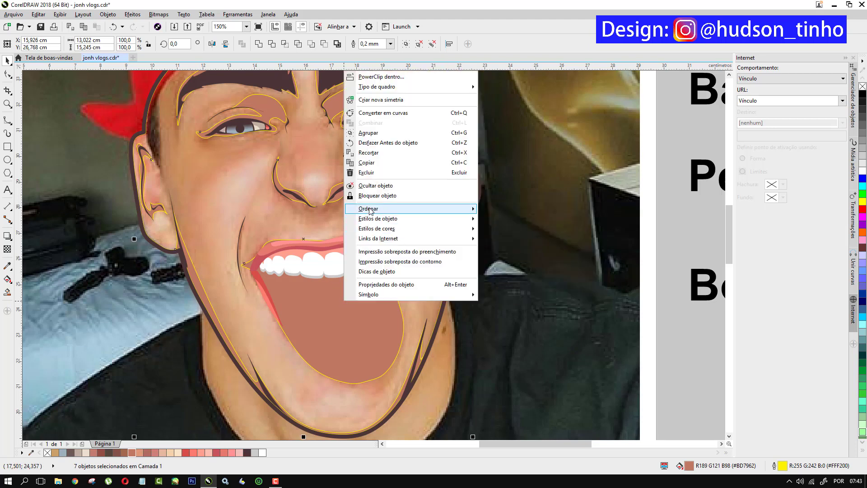
{"action": "mouse_move", "coordinate": [371, 211]}
{"action": "left_click", "coordinate": [534, 276]}
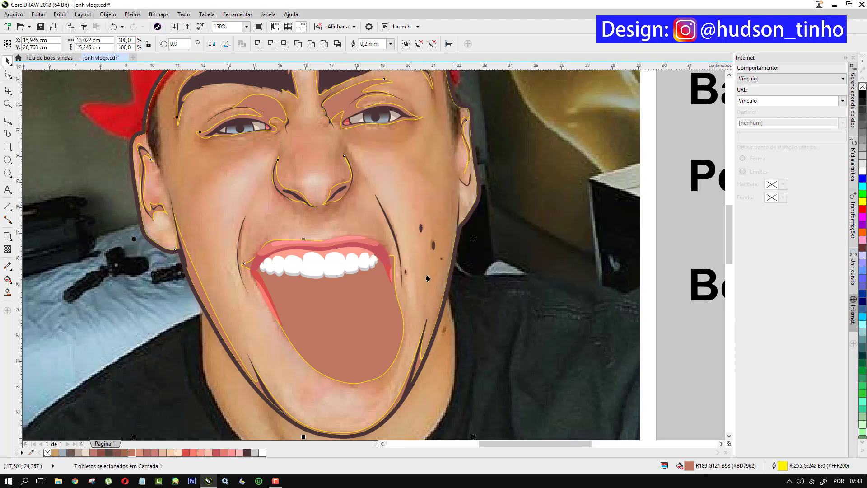
{"action": "left_click", "coordinate": [481, 317]}
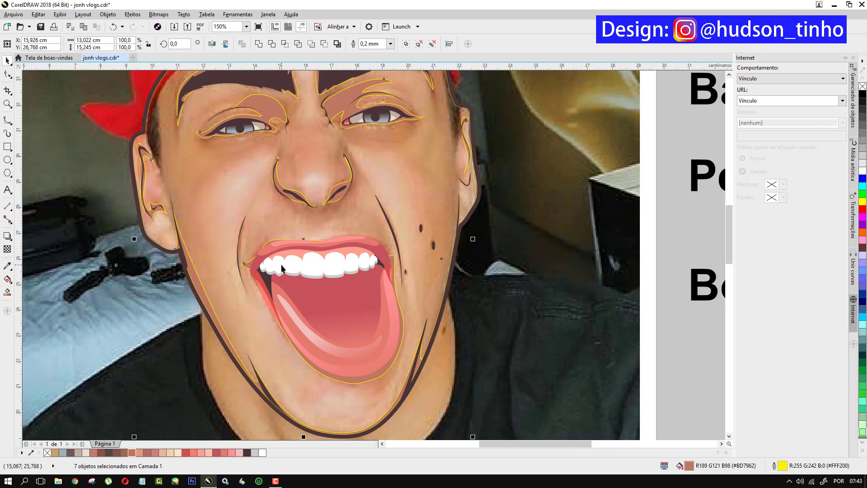
- Group the seven skin shadow shapes and remove their outline colour
{"action": "key", "text": "ctrl+g"}
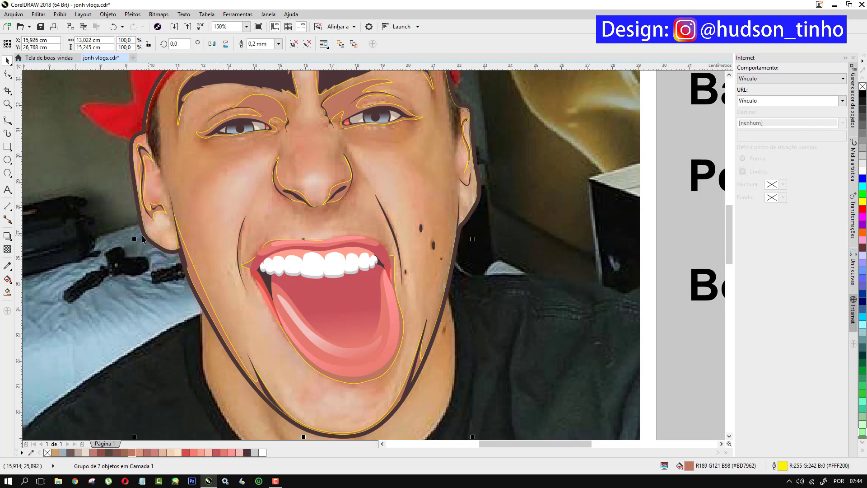
{"action": "right_click", "coordinate": [47, 453]}
{"action": "scroll", "coordinate": [343, 252], "scroll_direction": "down", "scroll_amount": 2}
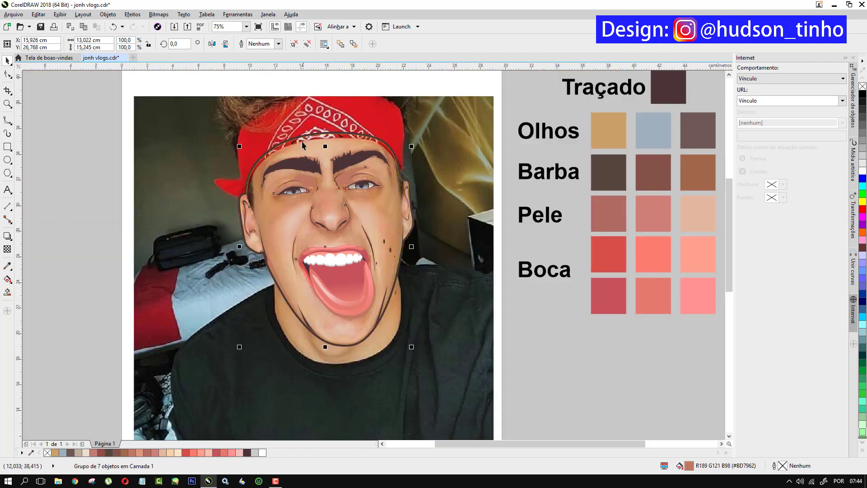
{"action": "scroll", "coordinate": [302, 145], "scroll_direction": "up", "scroll_amount": 2}
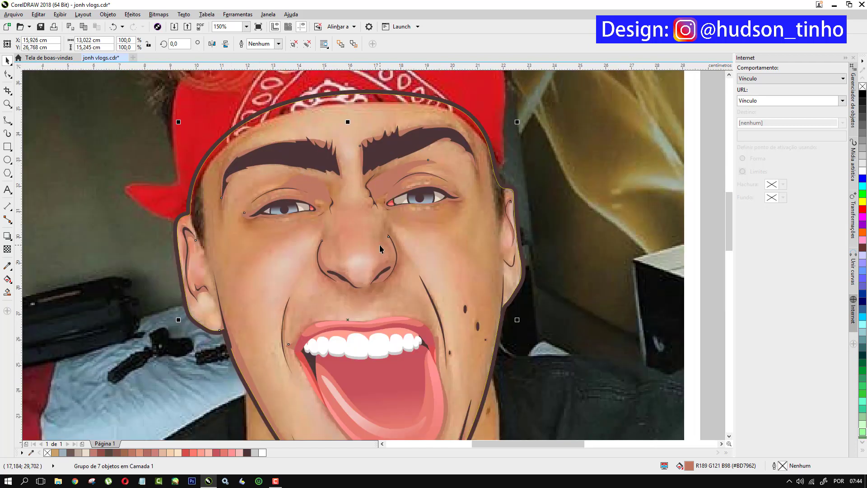
- Start a B-spline shadow outline at the headband, past the left-hand eyebrow's tail, over the eye and around its inner corner
{"action": "left_click", "coordinate": [6, 122]}
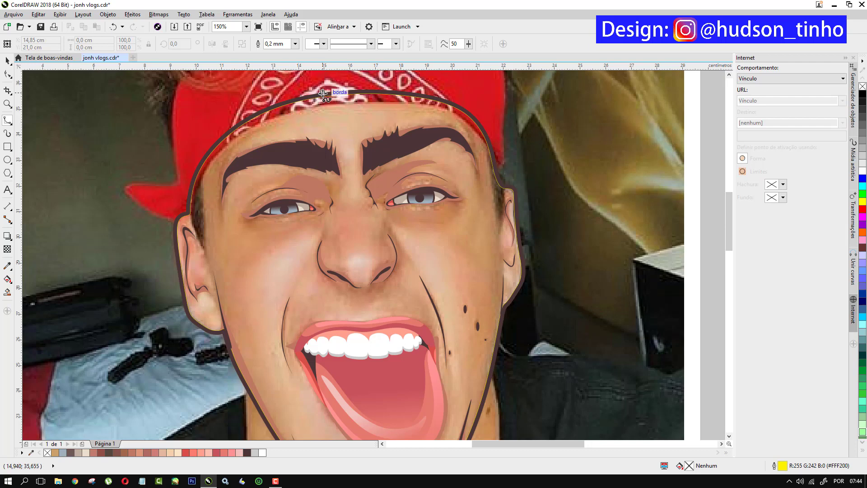
{"action": "left_click", "coordinate": [239, 134]}
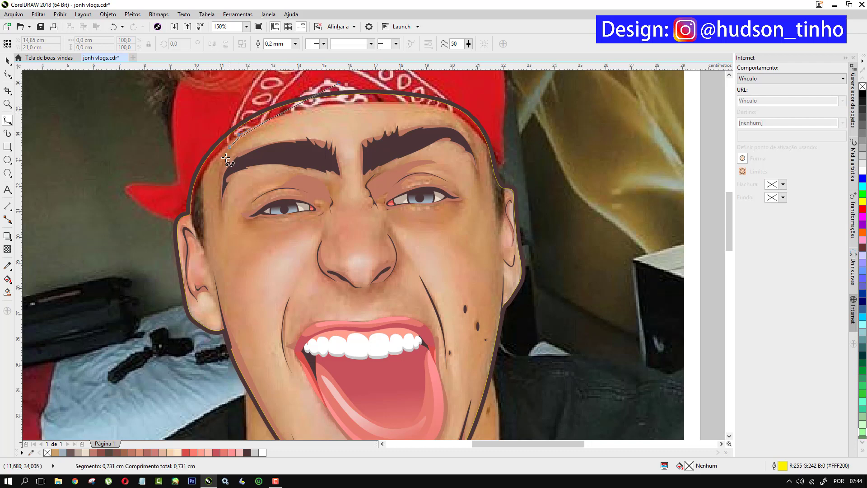
{"action": "left_click", "coordinate": [228, 163]}
{"action": "left_click", "coordinate": [221, 197]}
{"action": "left_click", "coordinate": [221, 198]}
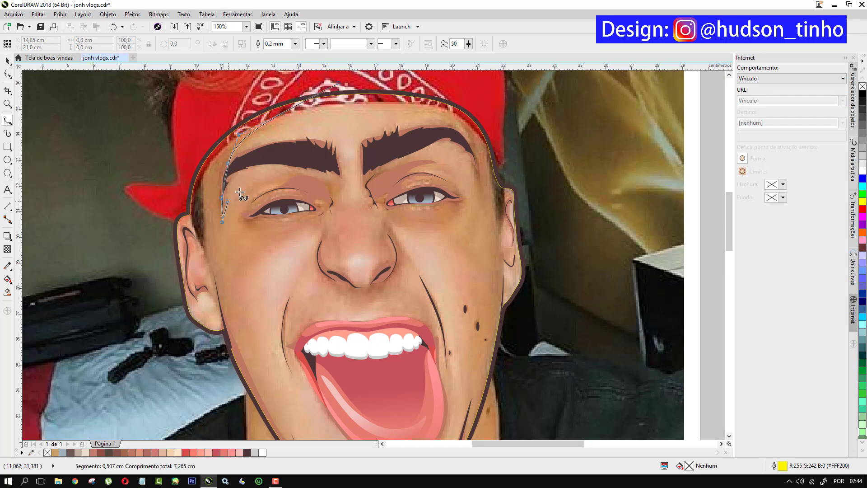
{"action": "left_click", "coordinate": [294, 166]}
{"action": "left_click", "coordinate": [311, 168]}
{"action": "left_click", "coordinate": [335, 173]}
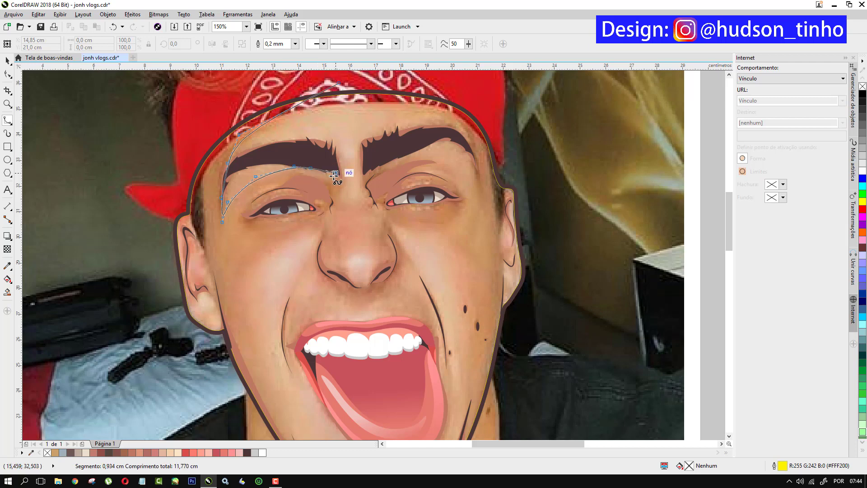
{"action": "left_click", "coordinate": [344, 195]}
{"action": "left_click", "coordinate": [327, 218]}
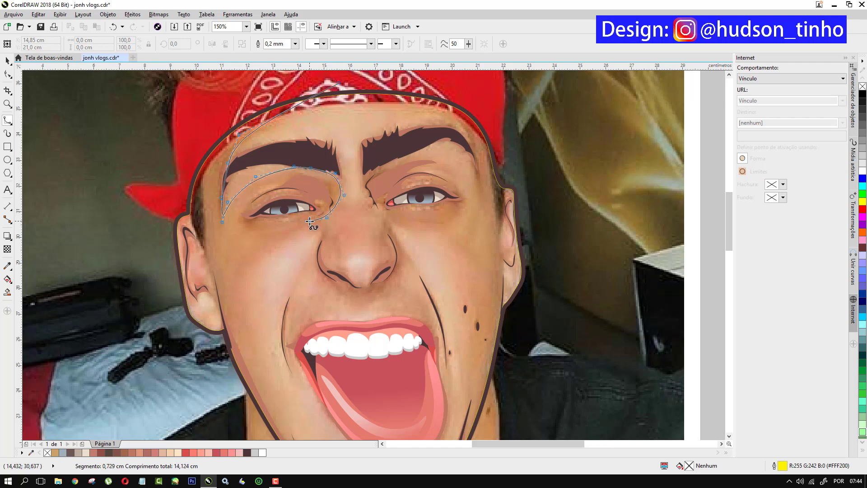
- Continue the outline under and around the left-hand eye, down the temple and over the headband, closing it at about 6.4 by 7.5 cm
{"action": "left_click", "coordinate": [250, 223]}
{"action": "left_click", "coordinate": [270, 217]}
{"action": "left_click", "coordinate": [260, 210]}
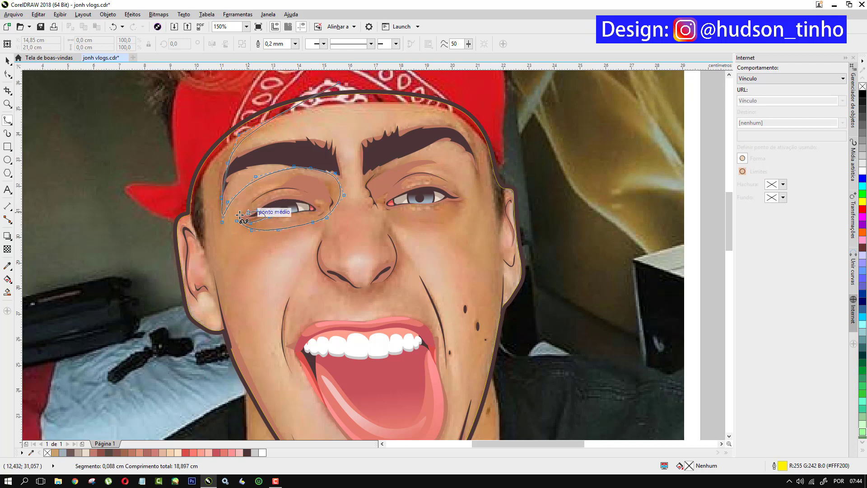
{"action": "left_click", "coordinate": [246, 200]}
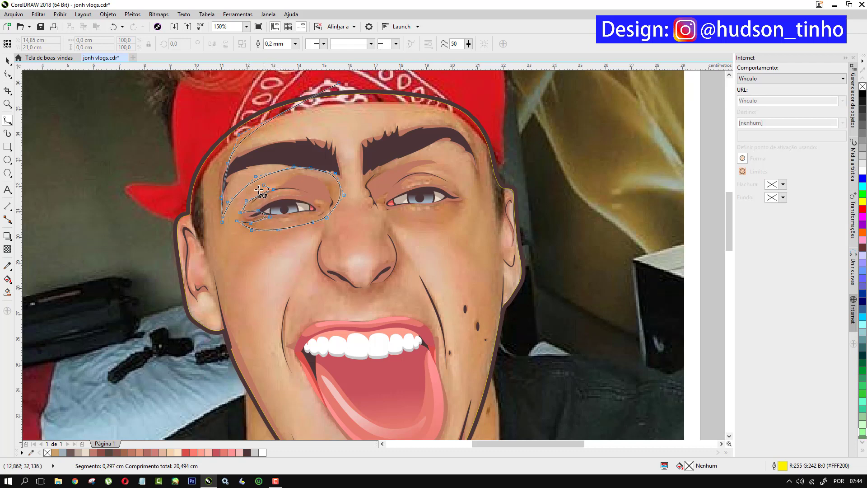
{"action": "left_click", "coordinate": [214, 249]}
{"action": "left_click", "coordinate": [216, 285]}
{"action": "left_click", "coordinate": [177, 203]}
{"action": "left_click", "coordinate": [167, 77]}
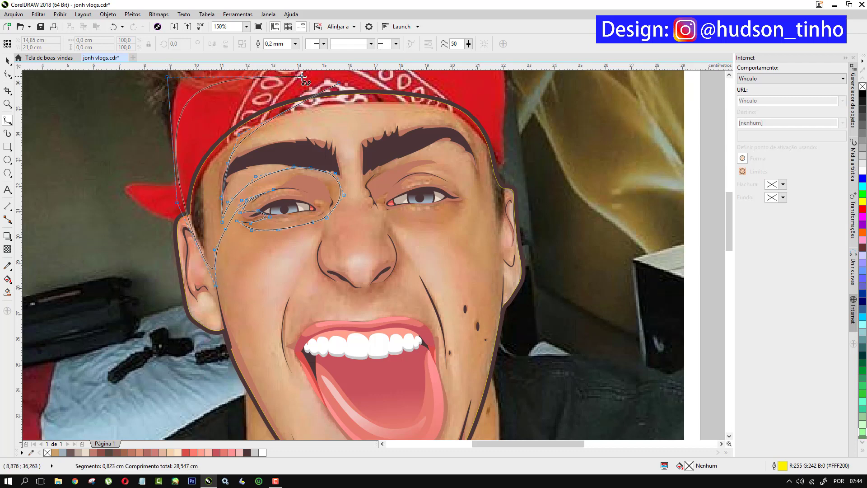
{"action": "left_click", "coordinate": [339, 83]}
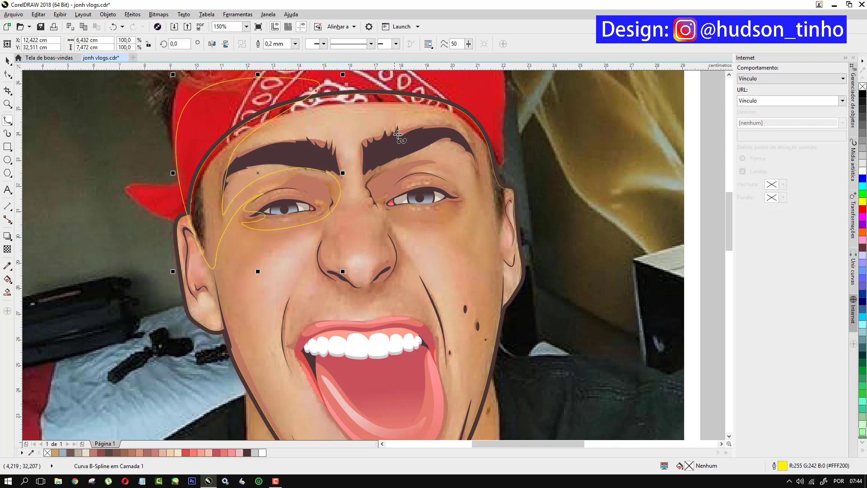
- Start a second B-spline shadow outline at the headband, running along the right-hand eyebrow and down to the eye's inner corner
{"action": "left_click", "coordinate": [450, 96]}
{"action": "left_click", "coordinate": [469, 147]}
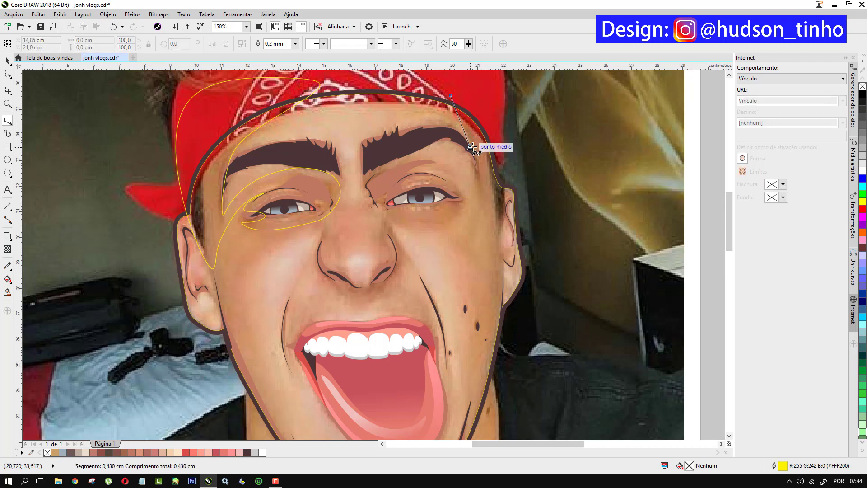
{"action": "left_click", "coordinate": [452, 129]}
{"action": "left_click", "coordinate": [392, 145]}
{"action": "left_click", "coordinate": [362, 170]}
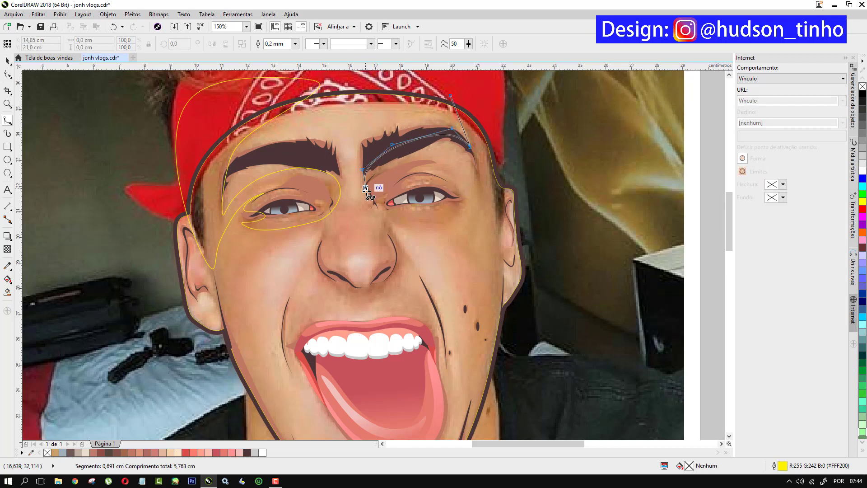
{"action": "left_click", "coordinate": [367, 196]}
{"action": "left_click", "coordinate": [371, 208]}
{"action": "left_click", "coordinate": [376, 201]}
{"action": "left_click", "coordinate": [384, 218]}
- Continue the second outline beneath the right-hand eye, back across the eye and around the upper eyelid
{"action": "left_click", "coordinate": [434, 222]}
{"action": "left_click", "coordinate": [459, 197]}
{"action": "left_click", "coordinate": [445, 200]}
{"action": "left_click", "coordinate": [409, 205]}
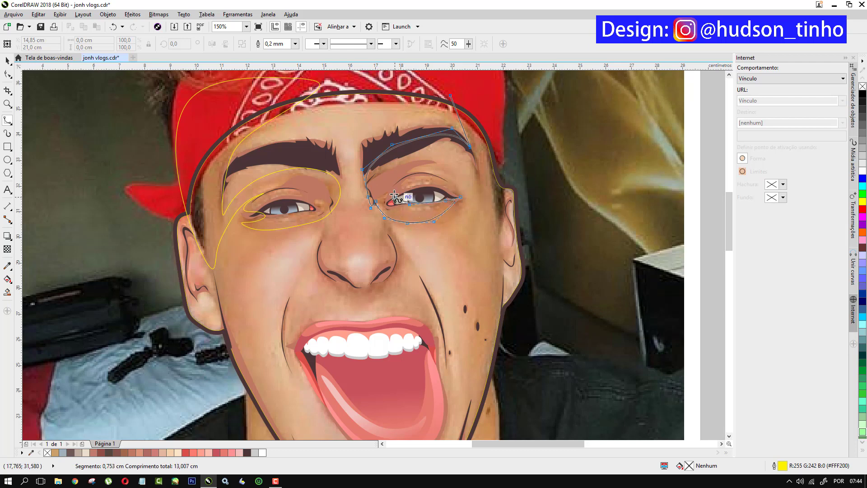
{"action": "left_click", "coordinate": [394, 197]}
{"action": "left_click", "coordinate": [417, 185]}
{"action": "left_click", "coordinate": [449, 189]}
{"action": "left_click", "coordinate": [460, 197]}
{"action": "left_click", "coordinate": [447, 182]}
{"action": "left_click", "coordinate": [428, 172]}
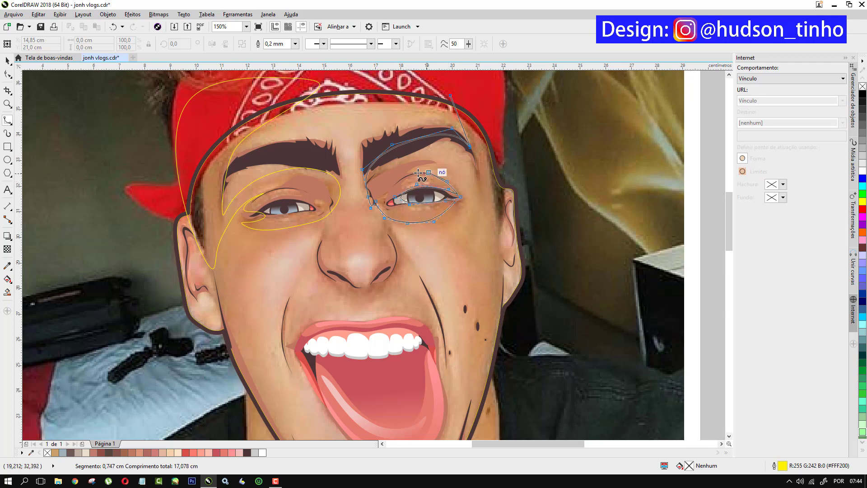
- Bring the second outline below the eyebrow, down the right-hand temple and back above the headband, closing it at about 5.2 by 6.3 cm
{"action": "left_click", "coordinate": [409, 175]}
{"action": "left_click", "coordinate": [436, 162]}
{"action": "left_click", "coordinate": [412, 153]}
{"action": "left_click", "coordinate": [449, 140]}
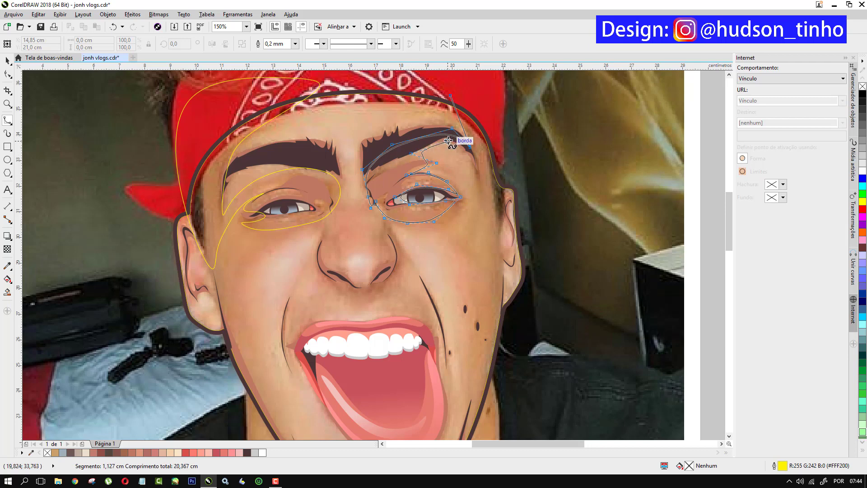
{"action": "left_click", "coordinate": [482, 176]}
{"action": "left_click", "coordinate": [490, 210]}
{"action": "left_click", "coordinate": [495, 228]}
{"action": "left_click", "coordinate": [500, 178]}
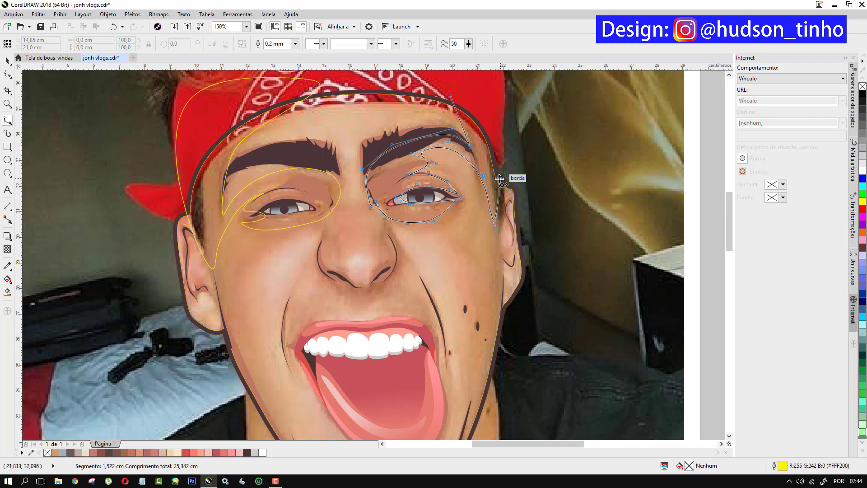
{"action": "left_click", "coordinate": [494, 106]}
{"action": "left_click", "coordinate": [457, 80]}
{"action": "left_click", "coordinate": [442, 79]}
{"action": "left_click", "coordinate": [450, 124]}
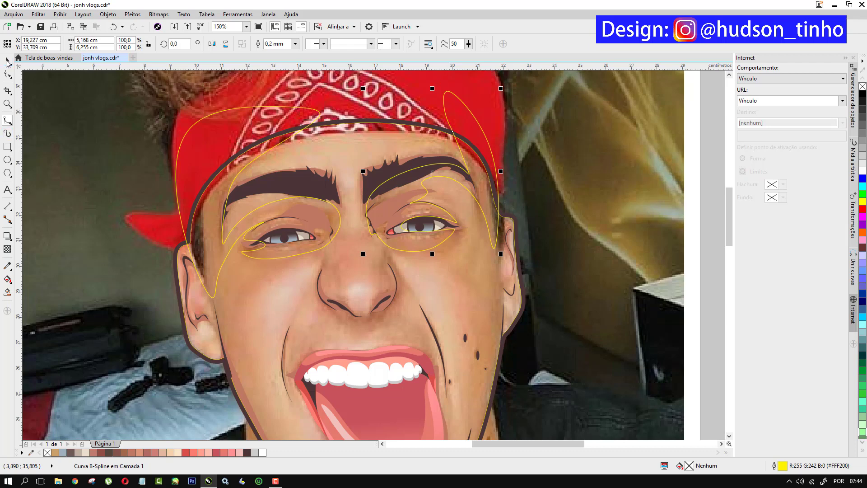
- Group the two eye and temple shadow outlines
{"action": "left_click", "coordinate": [7, 61]}
{"action": "left_click", "coordinate": [232, 114], "text": "shift"}
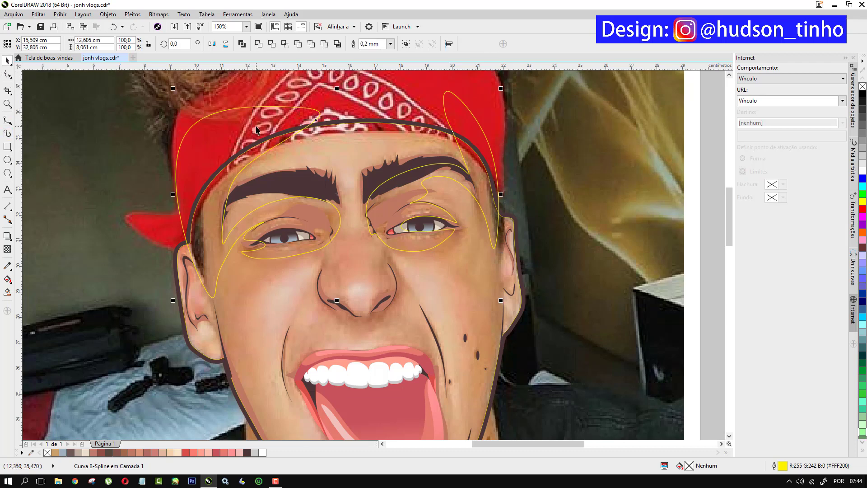
{"action": "right_click", "coordinate": [256, 130]}
{"action": "left_click", "coordinate": [288, 190]}
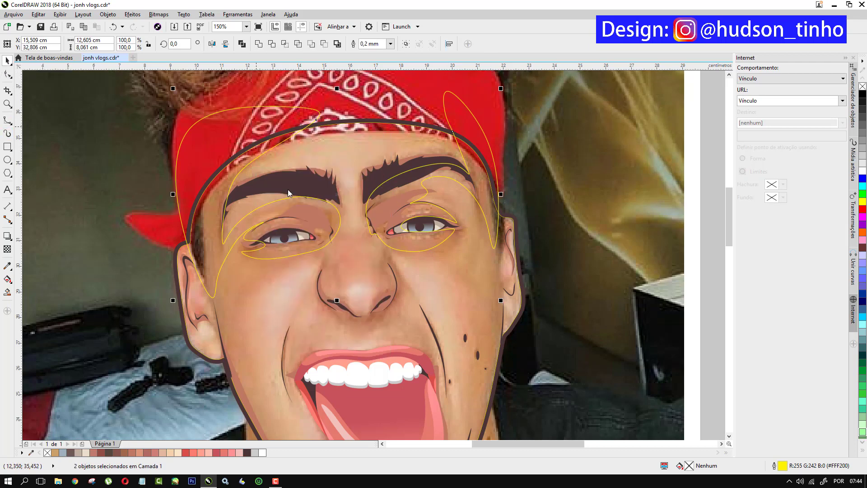
{"action": "key", "text": "ctrl+u"}
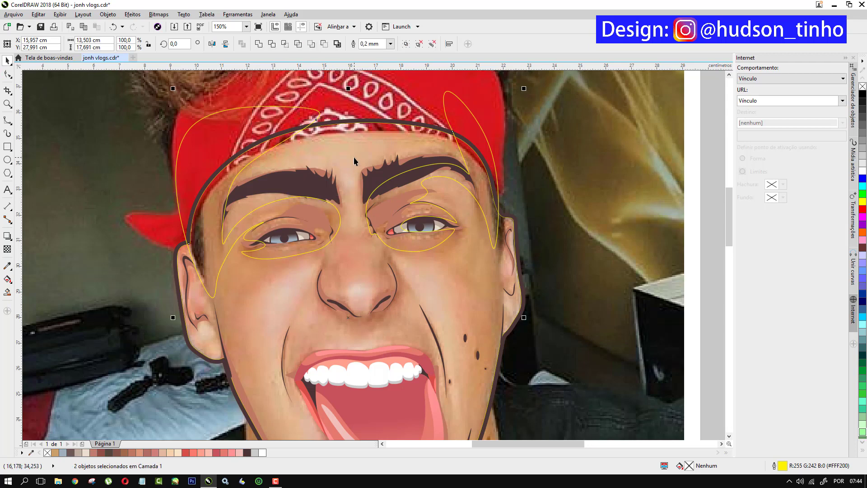
- Intersect the grouped eye and temple outlines with the face shape and delete the original outlines
{"action": "left_click", "coordinate": [284, 44]}
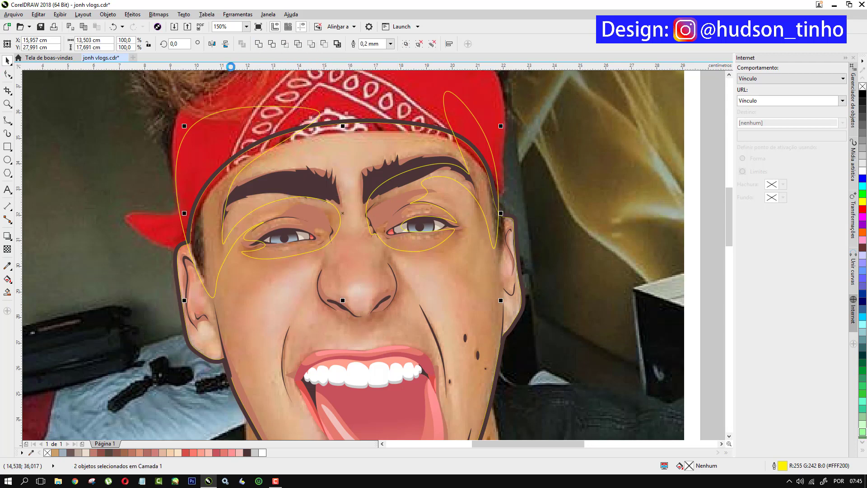
{"action": "left_click_drag", "start_coordinate": [204, 131], "coordinate": [123, 125]}
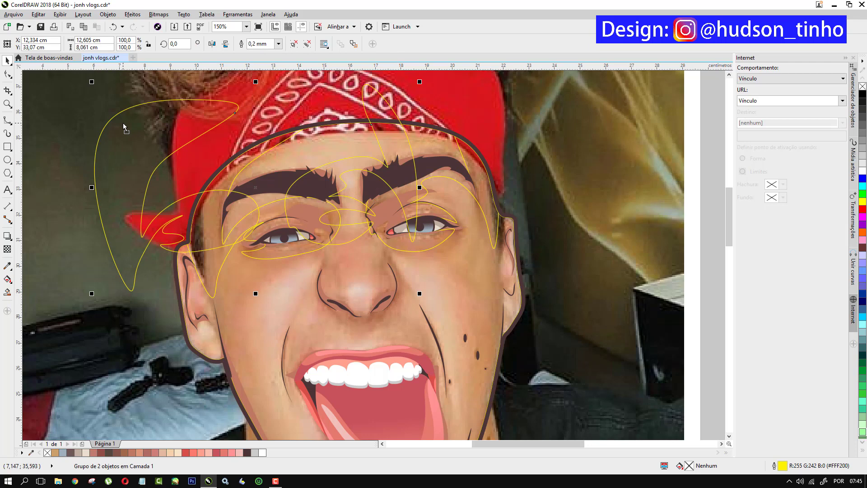
{"action": "key", "text": "Delete"}
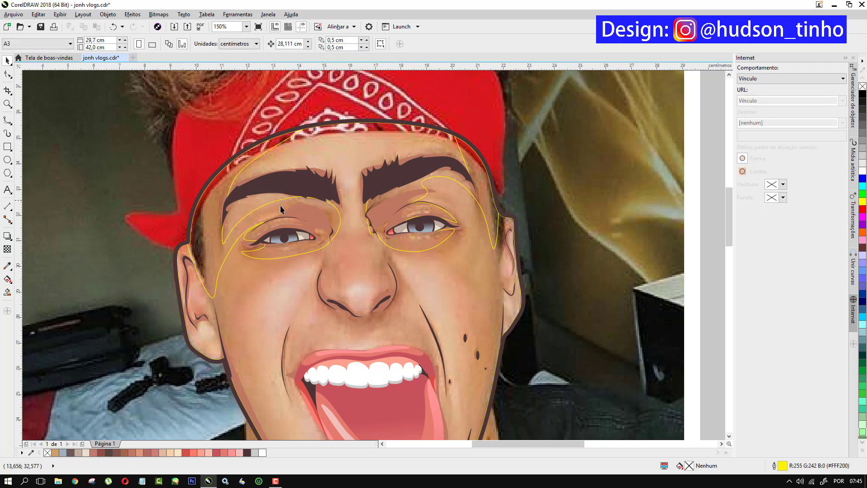
- Start a B-spline outline at the left-hand eye's inner corner and run it down the nose's side to above the nostril
{"action": "scroll", "coordinate": [285, 226], "scroll_direction": "down", "scroll_amount": 2}
{"action": "scroll", "coordinate": [352, 232], "scroll_direction": "up", "scroll_amount": 2}
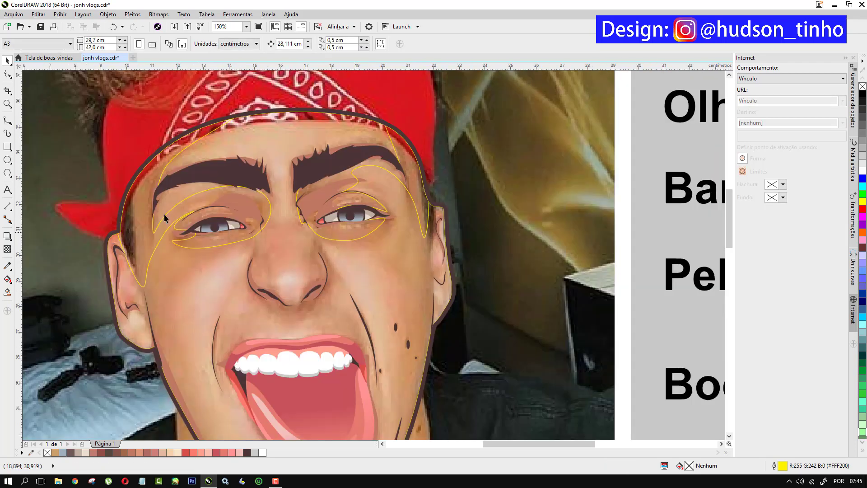
{"action": "left_click", "coordinate": [8, 121]}
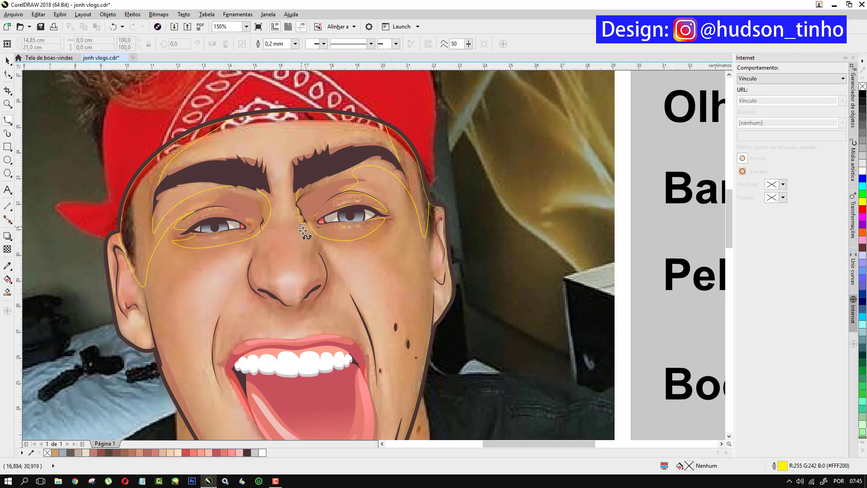
{"action": "scroll", "coordinate": [267, 264], "scroll_direction": "up", "scroll_amount": 2}
{"action": "left_click", "coordinate": [275, 176]}
{"action": "left_click", "coordinate": [252, 235]}
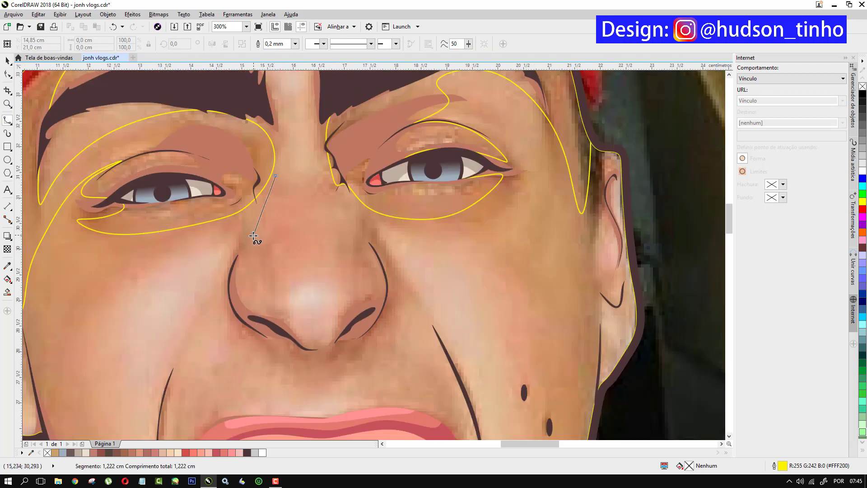
{"action": "left_click", "coordinate": [251, 277]}
{"action": "left_click_drag", "start_coordinate": [273, 293], "coordinate": [270, 299]}
- Continue the nose shadow outline under the nose tip and up inside the right-hand nostril to the right-hand eye's inner corner
{"action": "left_click", "coordinate": [295, 333]}
{"action": "left_click", "coordinate": [323, 339]}
{"action": "left_click", "coordinate": [337, 333]}
{"action": "left_click", "coordinate": [372, 290]}
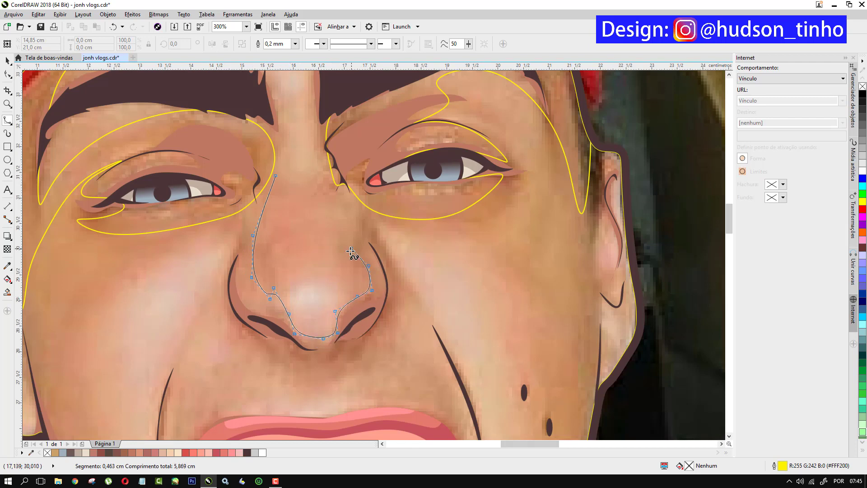
{"action": "left_click", "coordinate": [353, 221]}
{"action": "left_click", "coordinate": [342, 192]}
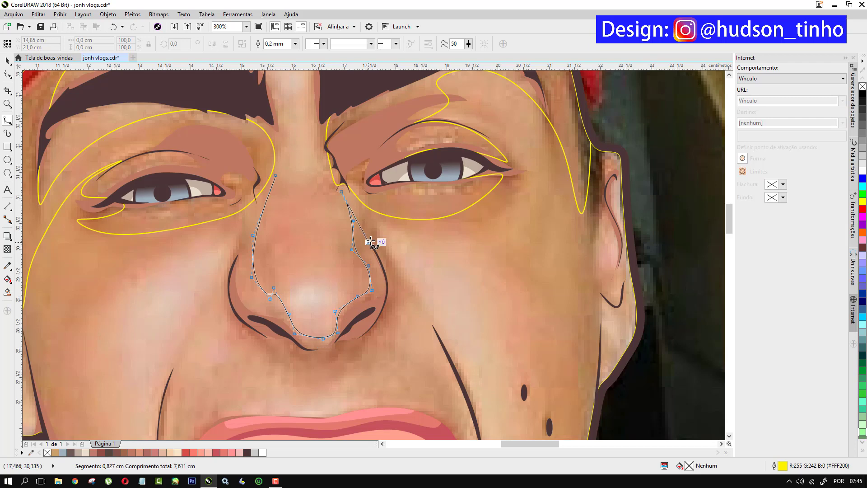
- Bring the nose outline around the outside of both nostrils and below the nose, closing it at about 3.2 by 3.9 cm
{"action": "left_click", "coordinate": [373, 233]}
{"action": "left_click", "coordinate": [391, 309]}
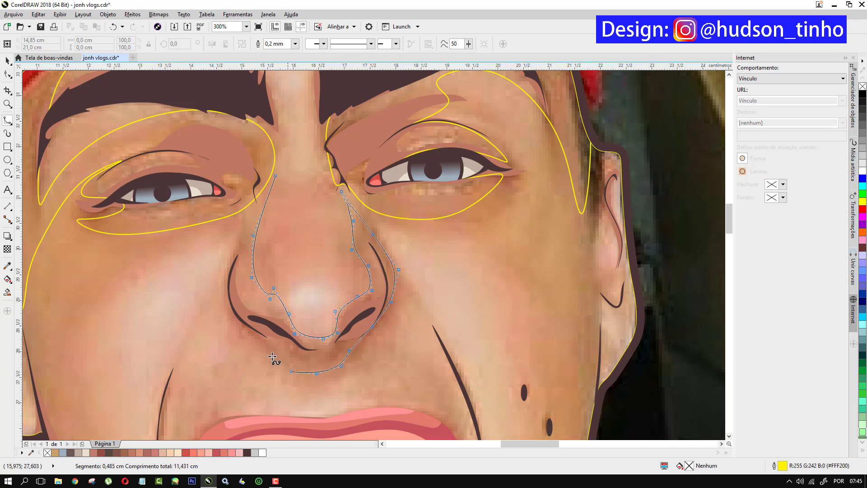
{"action": "left_click", "coordinate": [246, 332]}
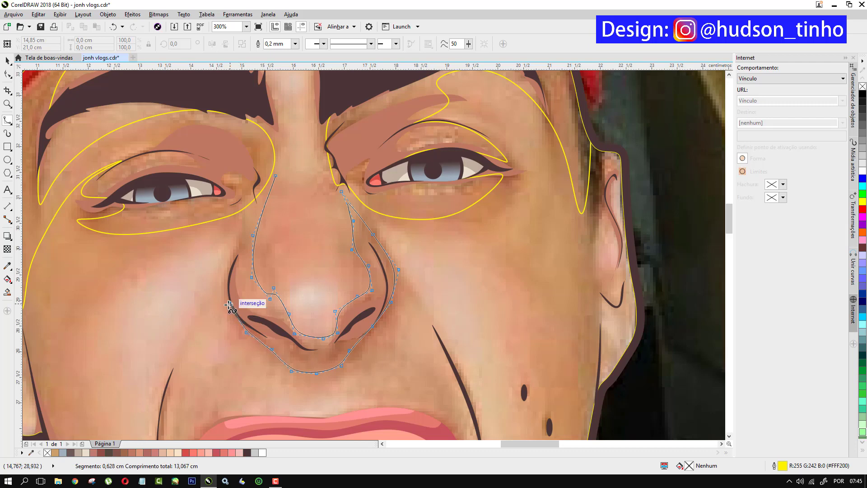
{"action": "left_click", "coordinate": [230, 304]}
{"action": "left_click", "coordinate": [228, 280]}
{"action": "left_click", "coordinate": [237, 254]}
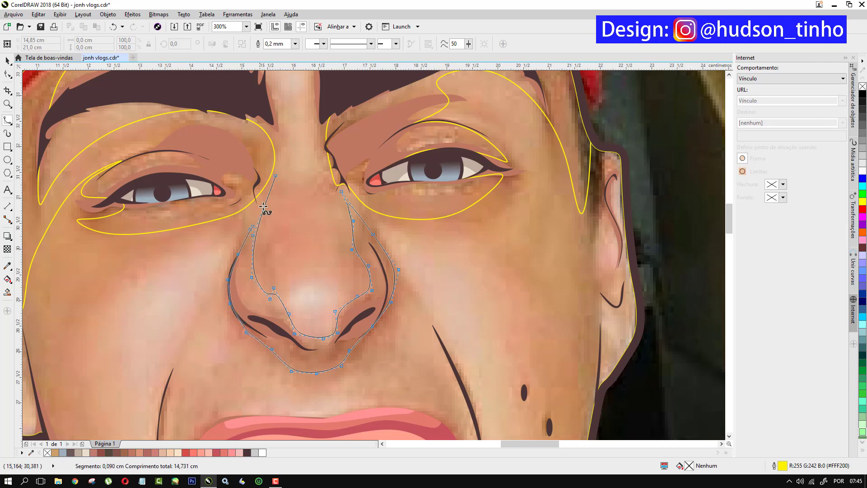
{"action": "double_click", "coordinate": [277, 170]}
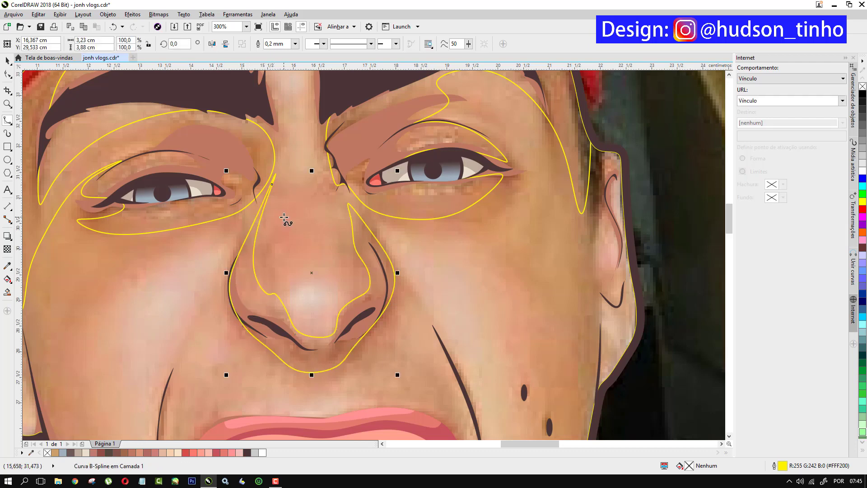
- Intersect the nose outline with the face shape and delete the original outline
{"action": "left_click", "coordinate": [6, 62]}
{"action": "left_click", "coordinate": [639, 383], "text": "shift"}
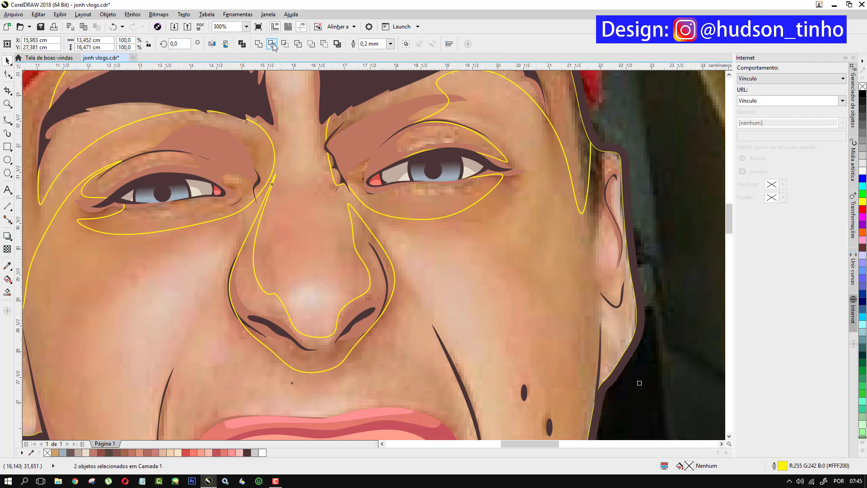
{"action": "left_click", "coordinate": [285, 44]}
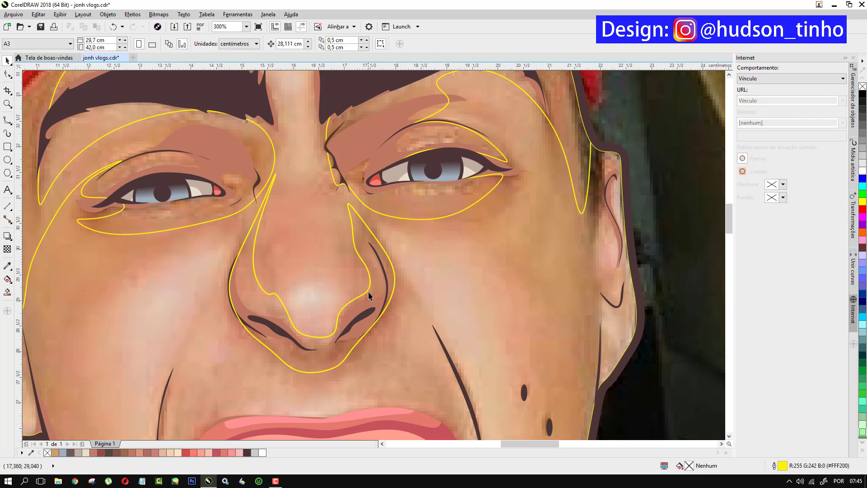
{"action": "left_click_drag", "start_coordinate": [540, 285], "coordinate": [537, 275]}
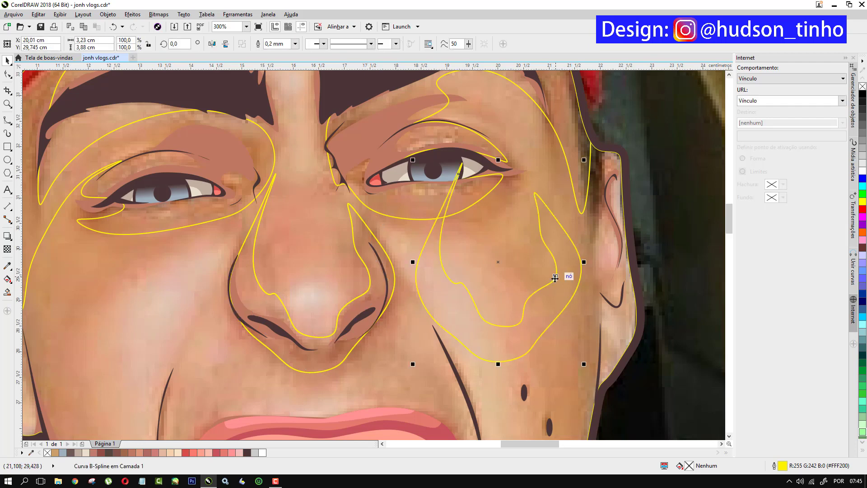
{"action": "key", "text": "Delete"}
- Start a B-spline outline on the left-hand ear, running from its upper inner edge through the inner ear to the lobe's outer edge
{"action": "scroll", "coordinate": [302, 254], "scroll_direction": "down", "scroll_amount": 2}
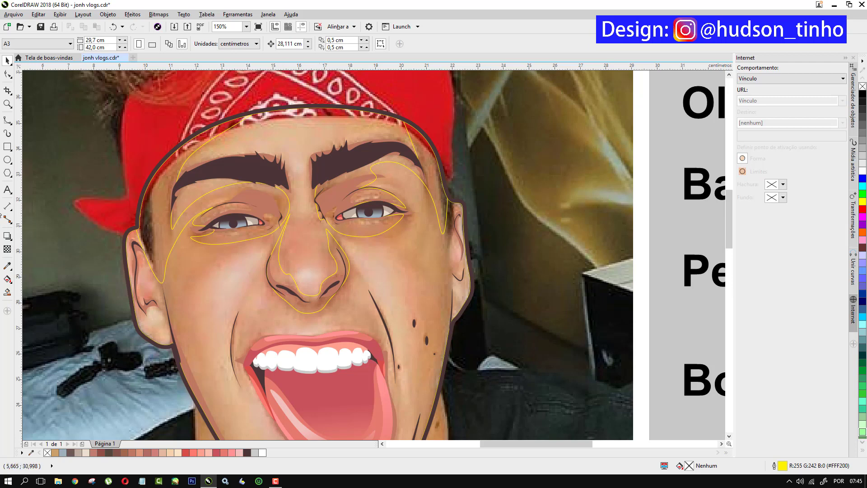
{"action": "scroll", "coordinate": [148, 271], "scroll_direction": "up", "scroll_amount": 2}
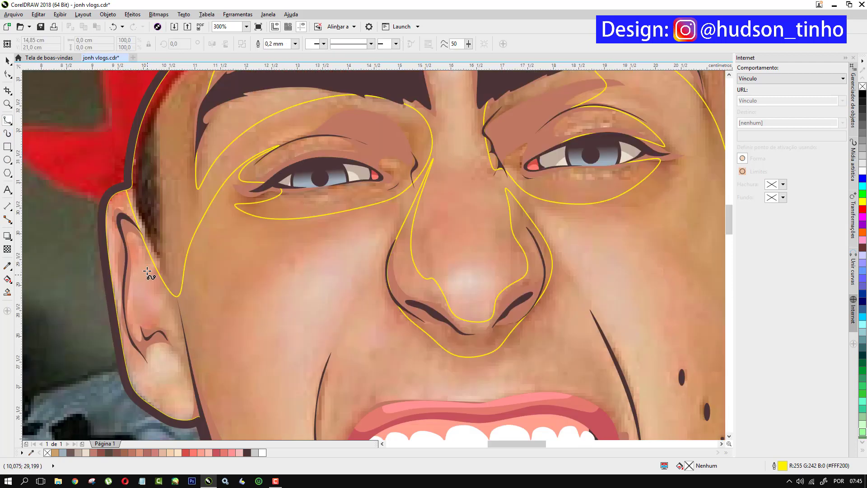
{"action": "left_click", "coordinate": [152, 259]}
{"action": "left_click", "coordinate": [131, 262]}
{"action": "left_click", "coordinate": [130, 310]}
{"action": "left_click", "coordinate": [147, 311]}
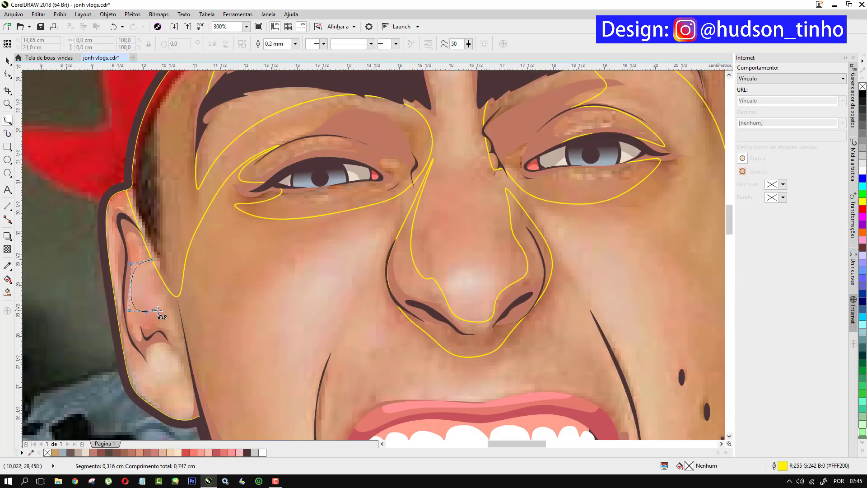
{"action": "left_click", "coordinate": [172, 316]}
{"action": "left_click", "coordinate": [180, 344]}
{"action": "left_click", "coordinate": [191, 371]}
{"action": "left_click", "coordinate": [163, 351]}
{"action": "left_click", "coordinate": [149, 372]}
{"action": "left_click", "coordinate": [139, 384]}
- Carry the ear outline up outside the left-hand ear and back along the temple, closing it at about 2 by 4 cm
{"action": "left_click", "coordinate": [83, 337]}
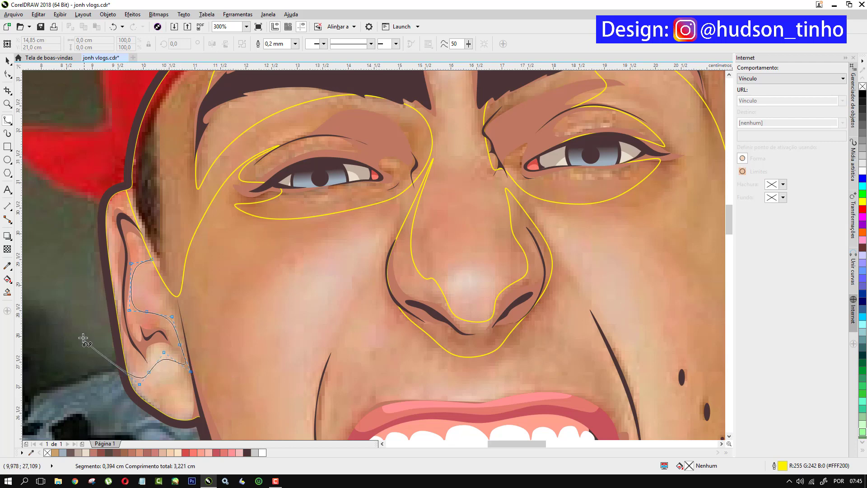
{"action": "left_click", "coordinate": [83, 169]}
{"action": "left_click", "coordinate": [102, 167]}
{"action": "left_click", "coordinate": [127, 205]}
{"action": "left_click", "coordinate": [145, 241]}
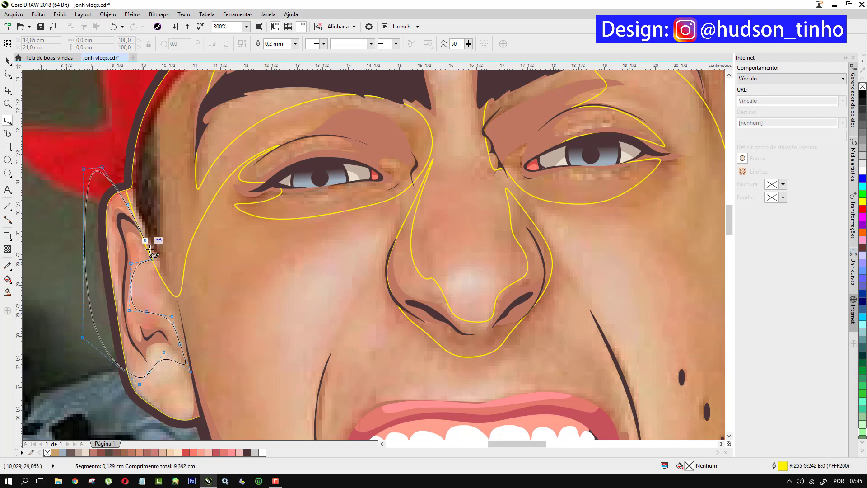
{"action": "left_click", "coordinate": [154, 261]}
- Intersect the left-hand ear outline with the face shape and delete the original outline
{"action": "key", "text": "space"}
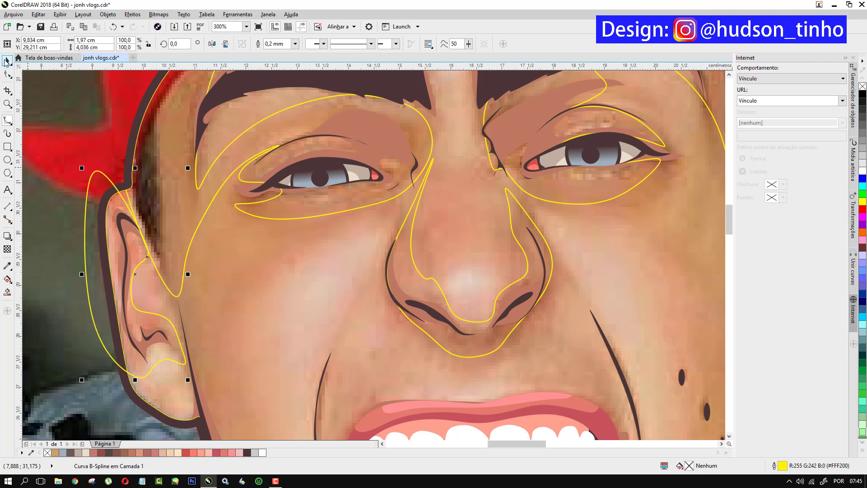
{"action": "left_click", "coordinate": [305, 378], "text": "shift"}
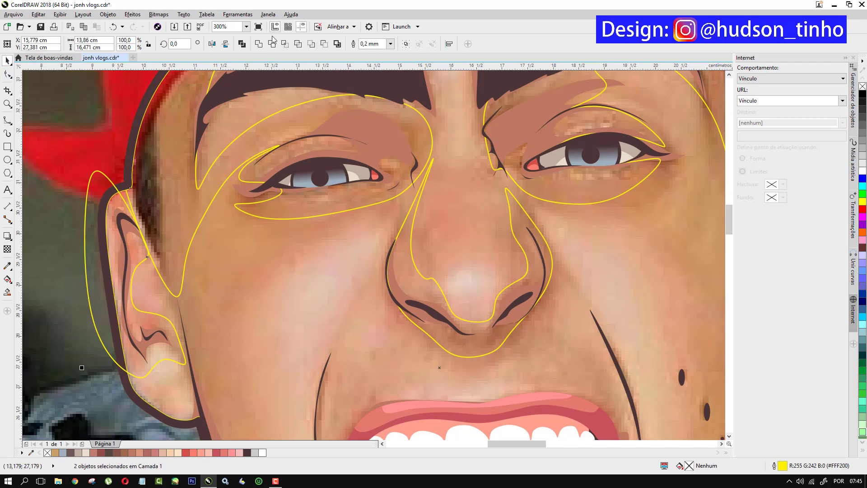
{"action": "left_click", "coordinate": [287, 44]}
{"action": "left_click_drag", "start_coordinate": [87, 234], "coordinate": [55, 236]}
{"action": "key", "text": "Escape"}
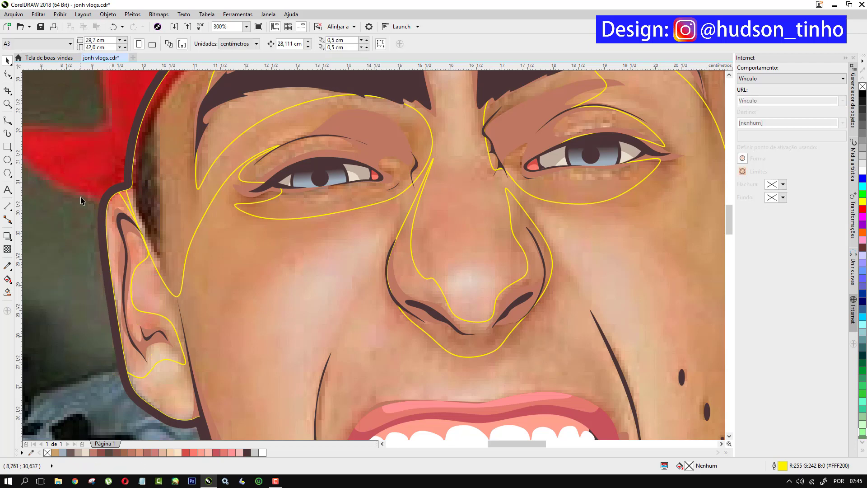
- Start a B-spline outline above the right-hand ear and run it down the inner ear to below the lower ear fold
{"action": "scroll", "coordinate": [85, 200], "scroll_direction": "down", "scroll_amount": 2}
{"action": "left_click", "coordinate": [7, 121]}
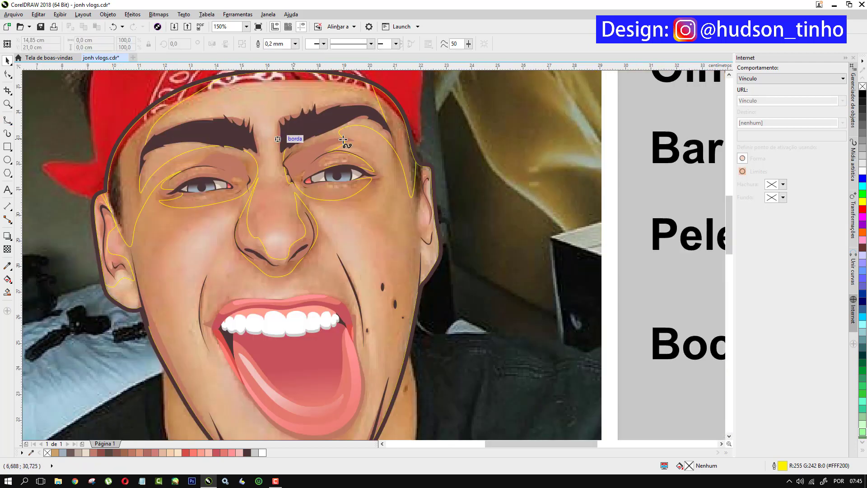
{"action": "scroll", "coordinate": [429, 176], "scroll_direction": "up", "scroll_amount": 2}
{"action": "left_click", "coordinate": [432, 140]}
{"action": "left_click", "coordinate": [420, 167]}
{"action": "left_click", "coordinate": [415, 217]}
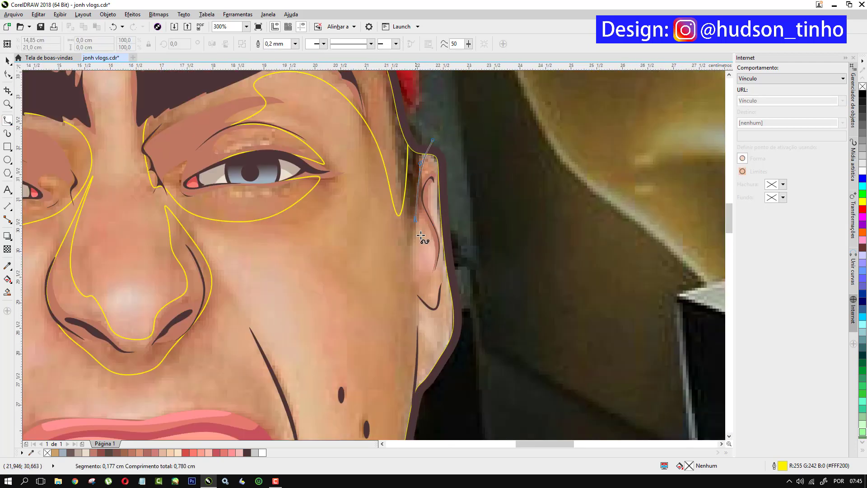
{"action": "left_click", "coordinate": [428, 244]}
{"action": "left_click", "coordinate": [435, 267]}
{"action": "left_click", "coordinate": [416, 284]}
{"action": "left_click", "coordinate": [420, 297]}
{"action": "left_click", "coordinate": [417, 312]}
{"action": "left_click", "coordinate": [441, 317]}
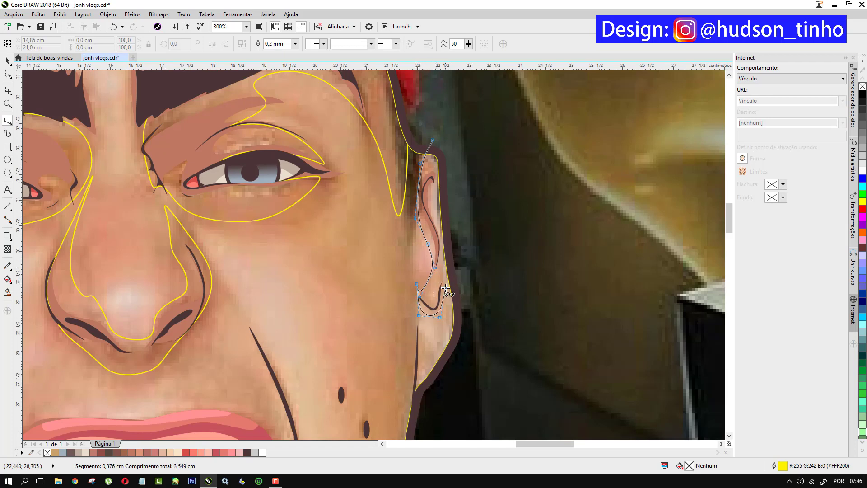
- Bring the outline up outside the right-hand ear and over its top, closing it at about 0.7 by 3.7 cm
{"action": "left_click", "coordinate": [445, 288]}
{"action": "left_click", "coordinate": [455, 256]}
{"action": "left_click", "coordinate": [456, 141]}
{"action": "left_click", "coordinate": [436, 117]}
{"action": "left_click", "coordinate": [432, 138]}
{"action": "left_click", "coordinate": [431, 138]}
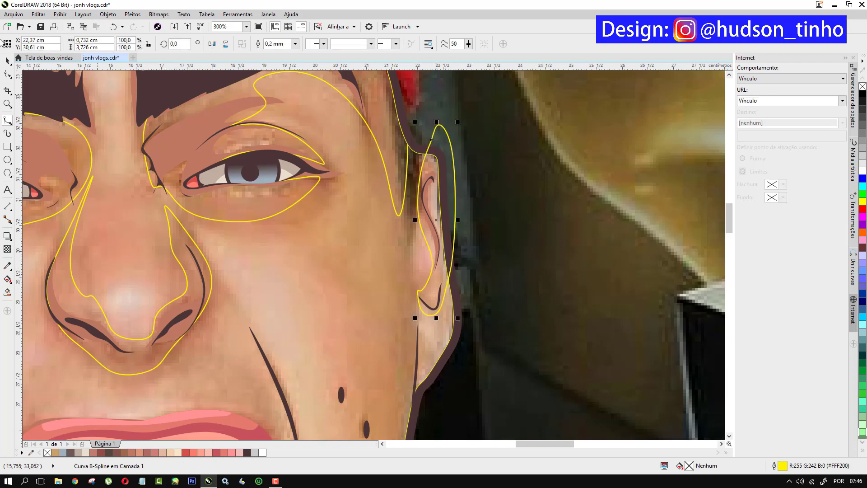
- Intersect the right-hand ear outline with the face shape and delete the original outline
{"action": "left_click", "coordinate": [7, 60]}
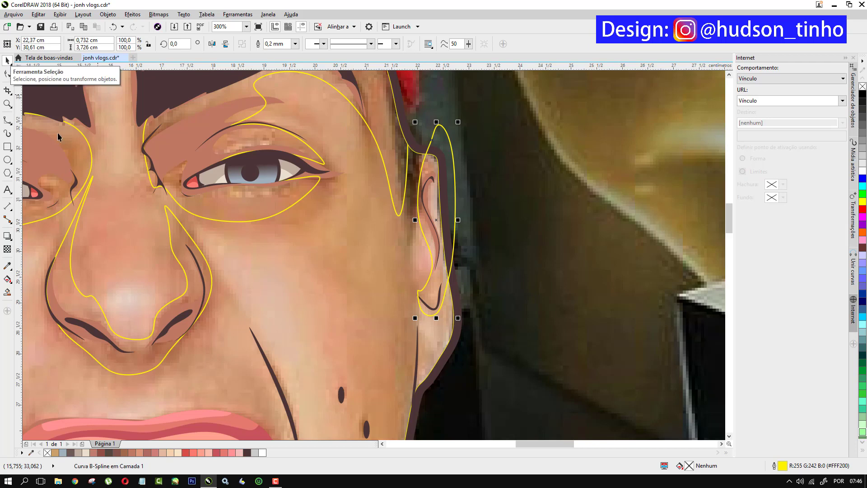
{"action": "left_click", "coordinate": [411, 248], "text": "shift"}
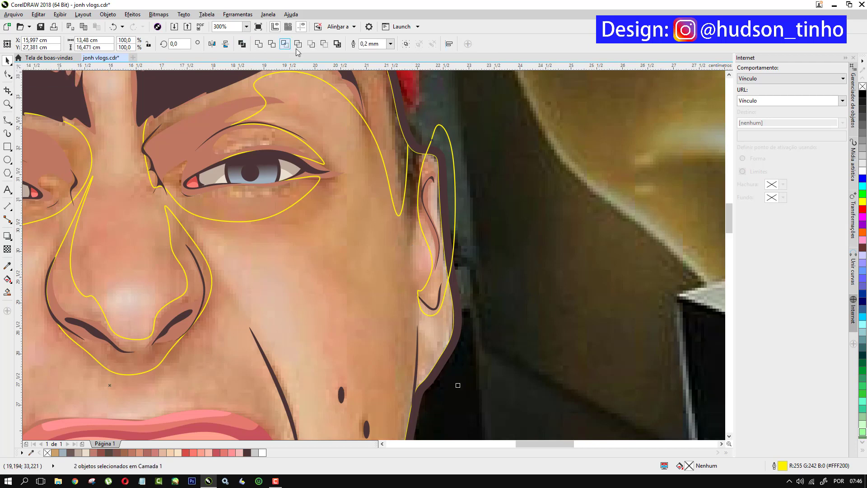
{"action": "left_click", "coordinate": [284, 44]}
{"action": "left_click", "coordinate": [471, 138]}
{"action": "left_click_drag", "start_coordinate": [446, 137], "coordinate": [595, 145]}
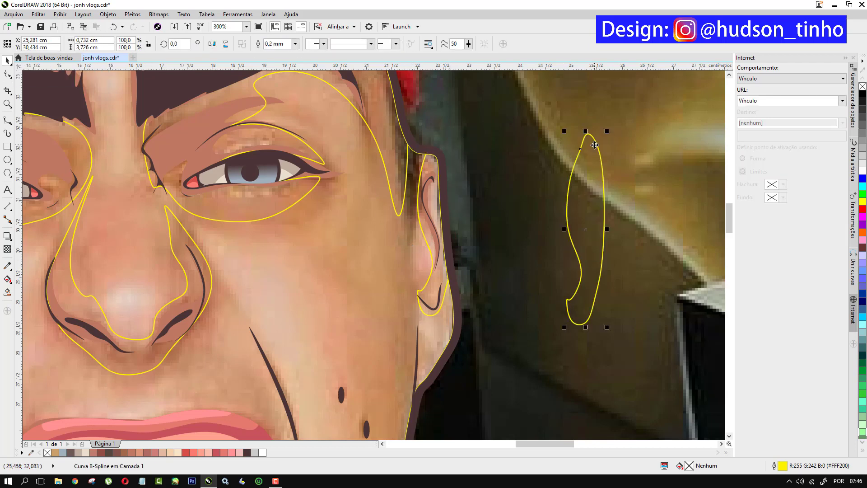
{"action": "key", "text": "Delete"}
- Start a B-spline outline below the nose and run it across the upper lip, down the mouth's right-hand side and along the tongue
{"action": "scroll", "coordinate": [530, 104], "scroll_direction": "down", "scroll_amount": 2}
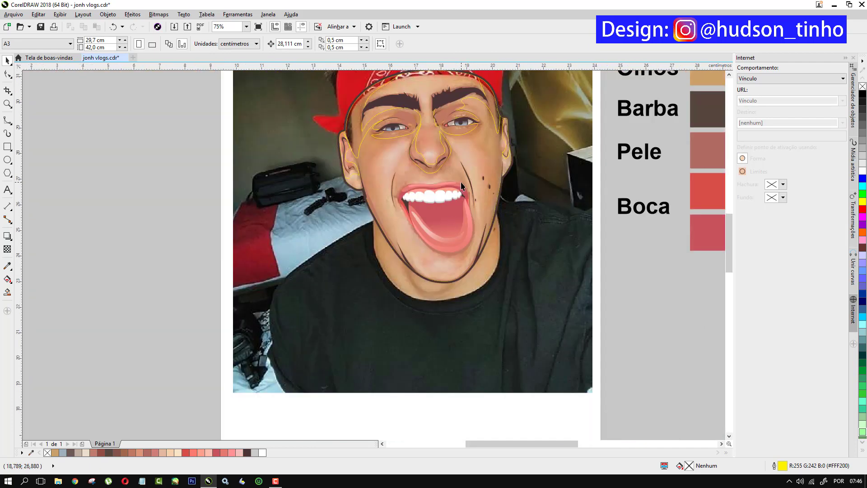
{"action": "scroll", "coordinate": [464, 179], "scroll_direction": "up", "scroll_amount": 1}
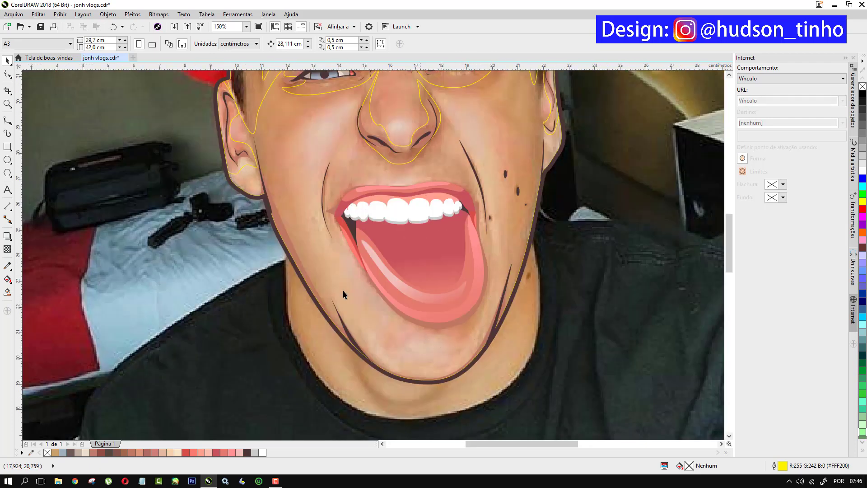
{"action": "left_click", "coordinate": [6, 120]}
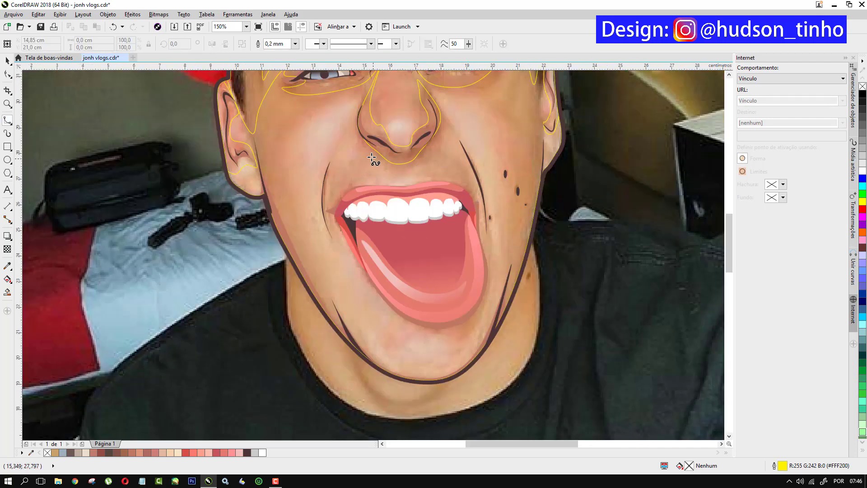
{"action": "left_click", "coordinate": [421, 167]}
{"action": "left_click", "coordinate": [429, 173]}
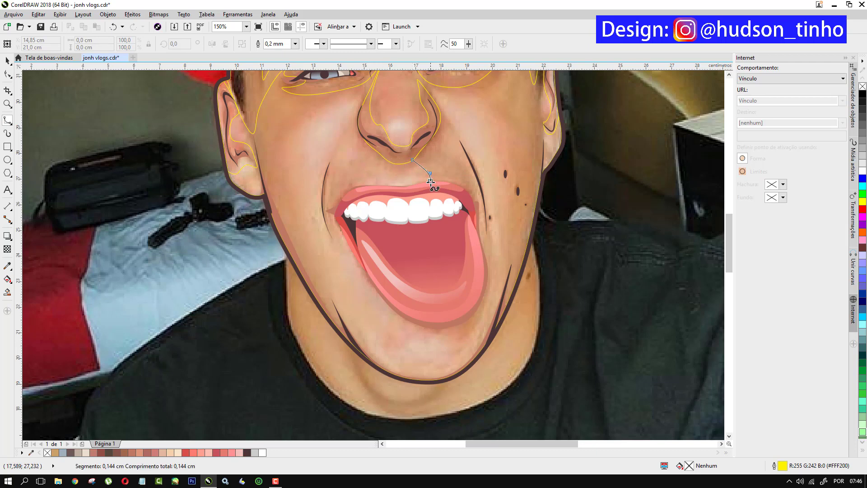
{"action": "left_click", "coordinate": [429, 185]}
{"action": "left_click", "coordinate": [467, 225]}
{"action": "left_click", "coordinate": [467, 297]}
{"action": "left_click", "coordinate": [410, 305]}
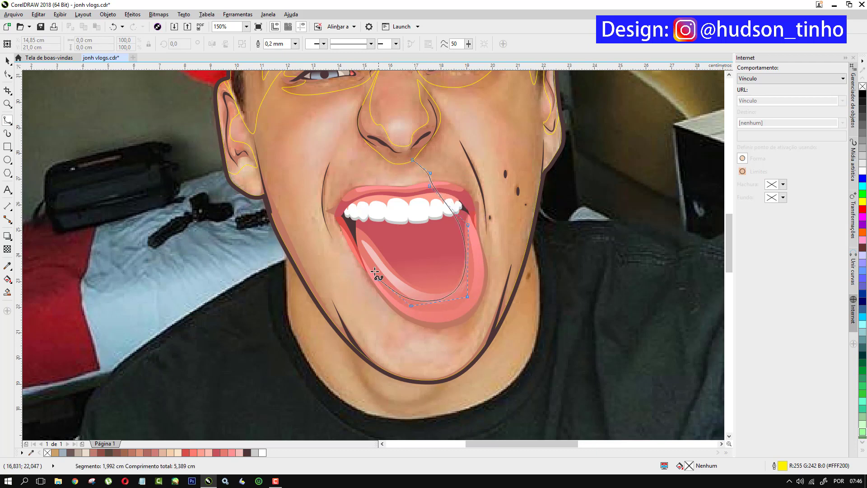
- Continue the mouth outline up the mouth's left-hand side and out past its corner to the left-hand cheek crease's lower end
{"action": "left_click", "coordinate": [369, 269]}
{"action": "left_click", "coordinate": [347, 231]}
{"action": "left_click", "coordinate": [341, 220]}
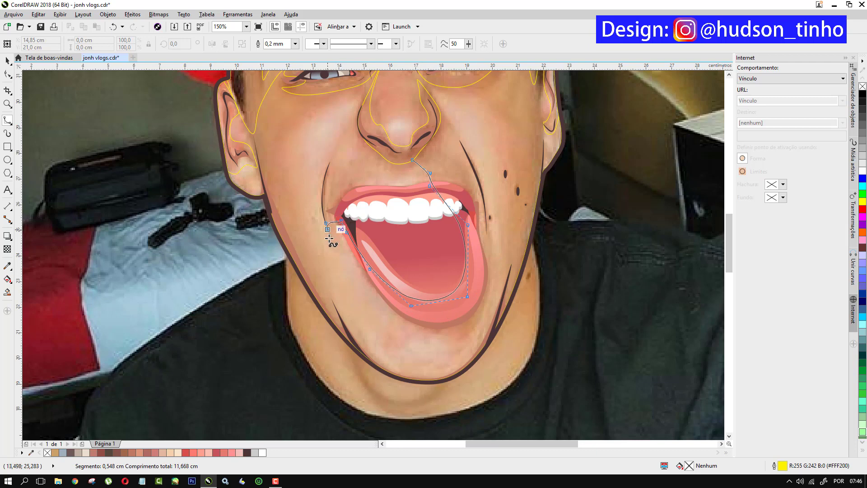
{"action": "left_click", "coordinate": [326, 223]}
{"action": "left_click", "coordinate": [332, 238]}
{"action": "left_click", "coordinate": [329, 234]}
- Trace the outline up the left-hand cheek crease to beside the nostril and back down the crease's outer side
{"action": "left_click", "coordinate": [319, 205]}
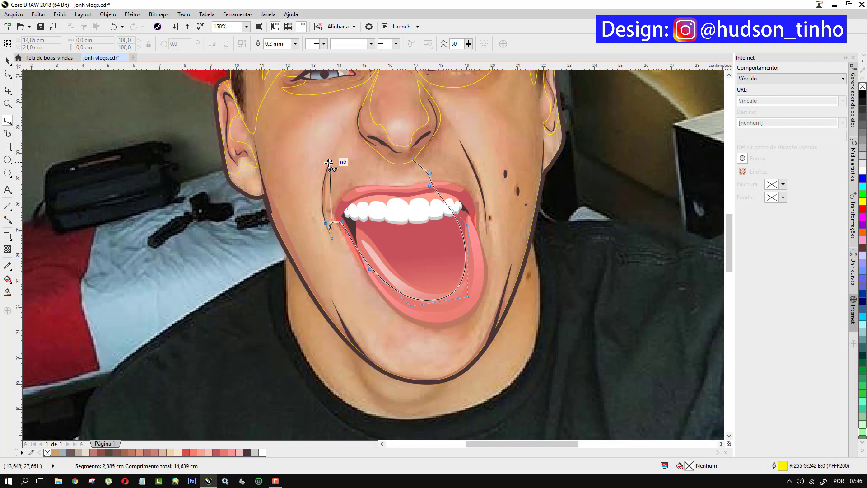
{"action": "left_click", "coordinate": [321, 206]}
{"action": "left_click", "coordinate": [344, 129]}
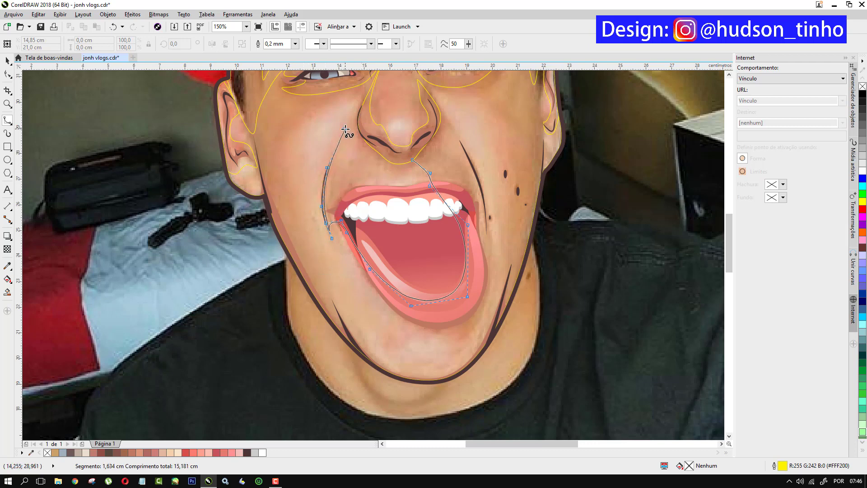
{"action": "left_click", "coordinate": [325, 172]}
{"action": "left_click", "coordinate": [316, 203]}
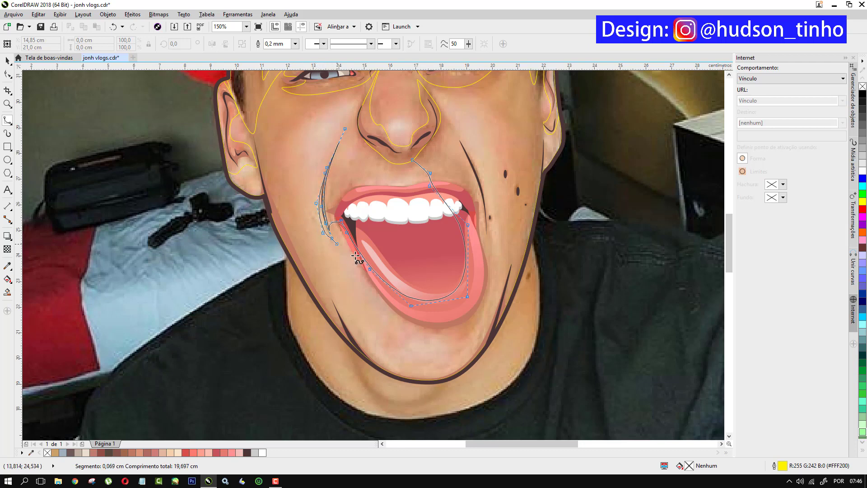
- Run the outline below the lower lip and up past the mouth's right-hand side along the right-hand cheek crease
{"action": "left_click", "coordinate": [359, 272]}
{"action": "left_click", "coordinate": [402, 324]}
{"action": "left_click", "coordinate": [432, 337]}
{"action": "left_click", "coordinate": [460, 343]}
{"action": "left_click", "coordinate": [489, 291]}
{"action": "left_click", "coordinate": [487, 269]}
{"action": "left_click", "coordinate": [474, 155]}
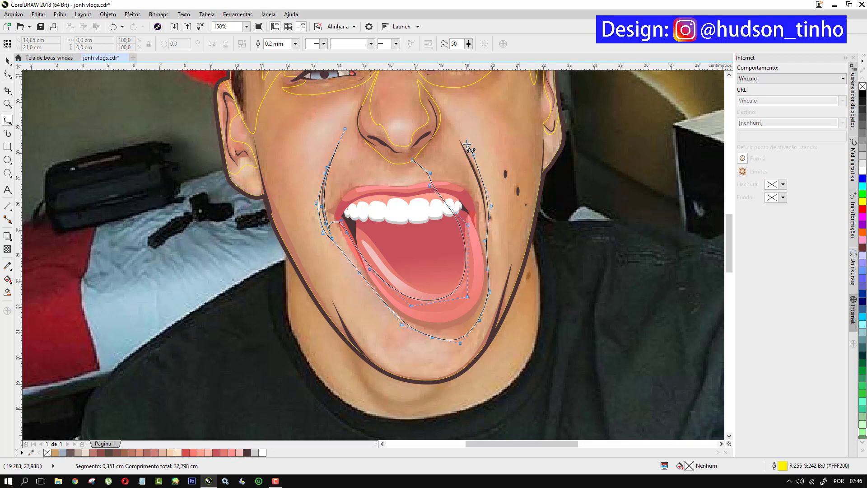
- Finish the mouth shadow outline along the inner side of the right-hand cheek crease and close it below the nose
{"action": "left_click", "coordinate": [459, 140]}
{"action": "left_click", "coordinate": [473, 160]}
{"action": "left_click", "coordinate": [477, 201]}
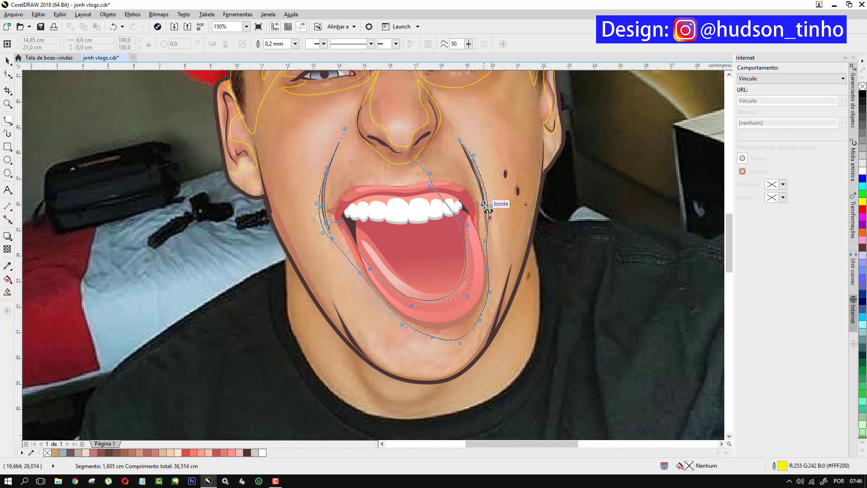
{"action": "left_click", "coordinate": [484, 210]}
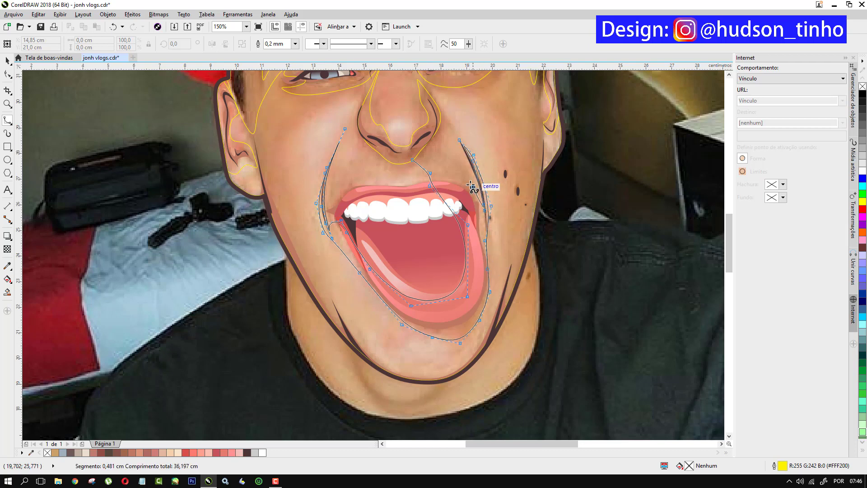
{"action": "left_click", "coordinate": [419, 158]}
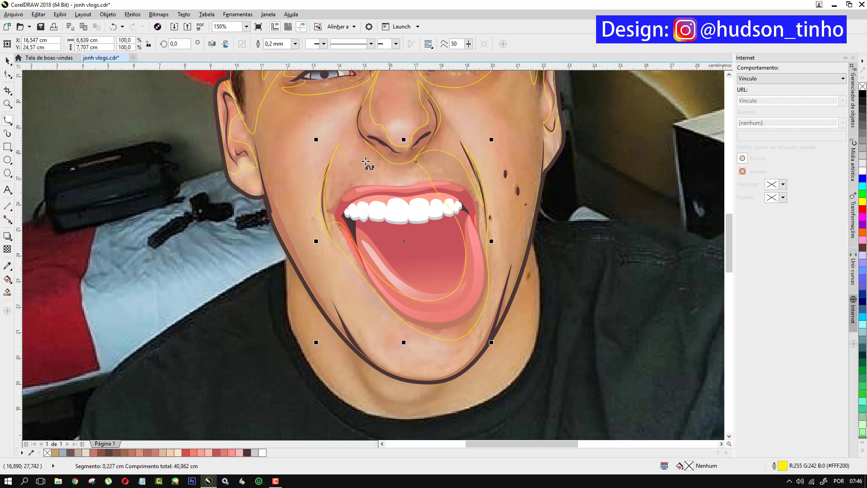
- Intersect the mouth shadow outline with the face shape and delete the original outline
{"action": "left_click", "coordinate": [8, 60]}
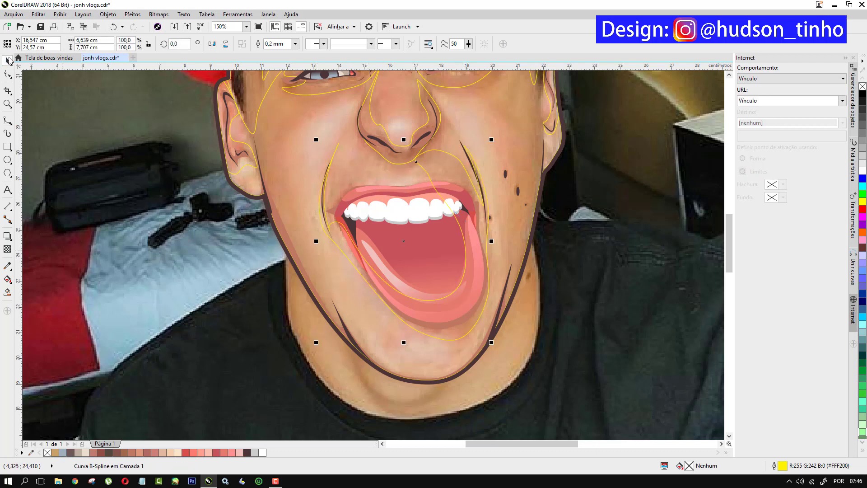
{"action": "left_click", "coordinate": [327, 111], "text": "shift"}
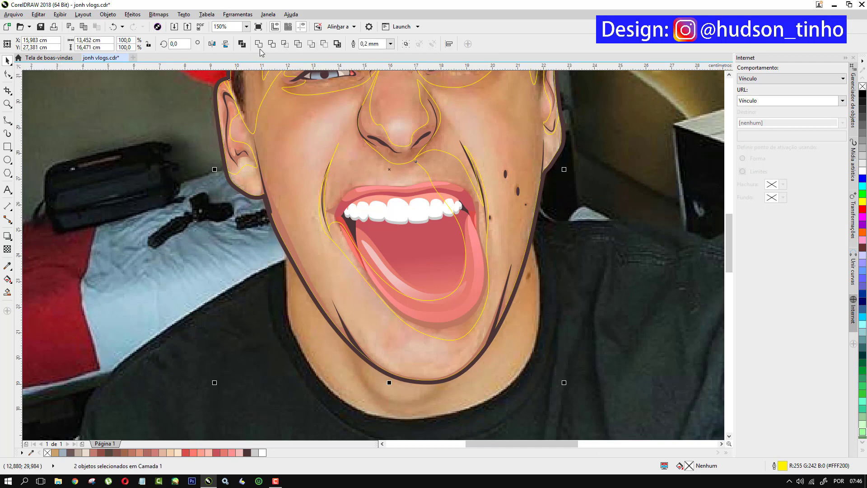
{"action": "left_click", "coordinate": [220, 282]}
{"action": "left_click_drag", "start_coordinate": [466, 184], "coordinate": [618, 213]}
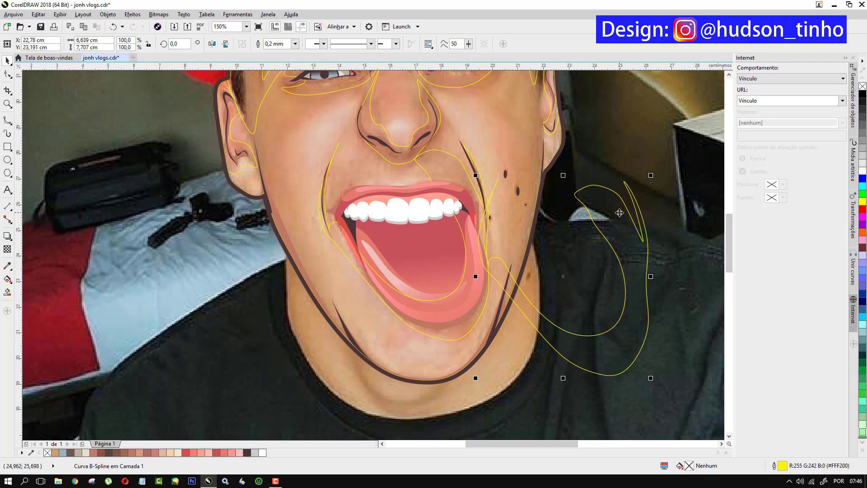
{"action": "key", "text": "Delete"}
- Reorder the intersected mouth shadow so it lies behind the lips, teeth and tongue
{"action": "left_click", "coordinate": [447, 162]}
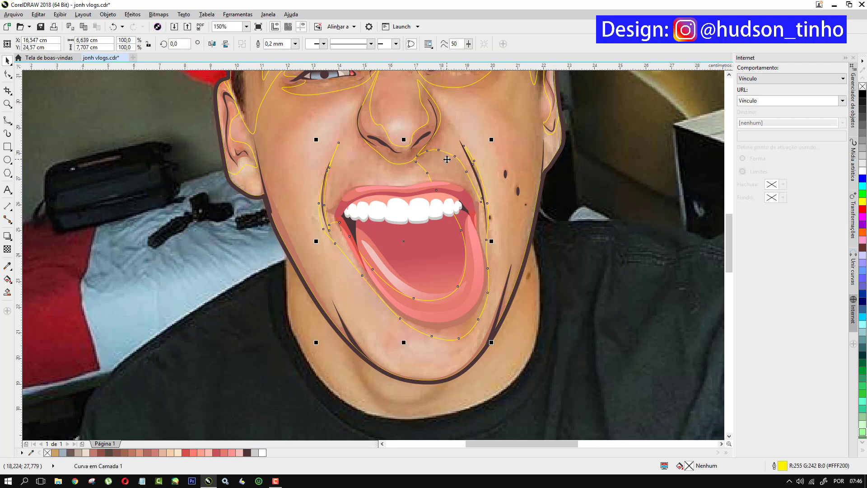
{"action": "right_click", "coordinate": [447, 159]}
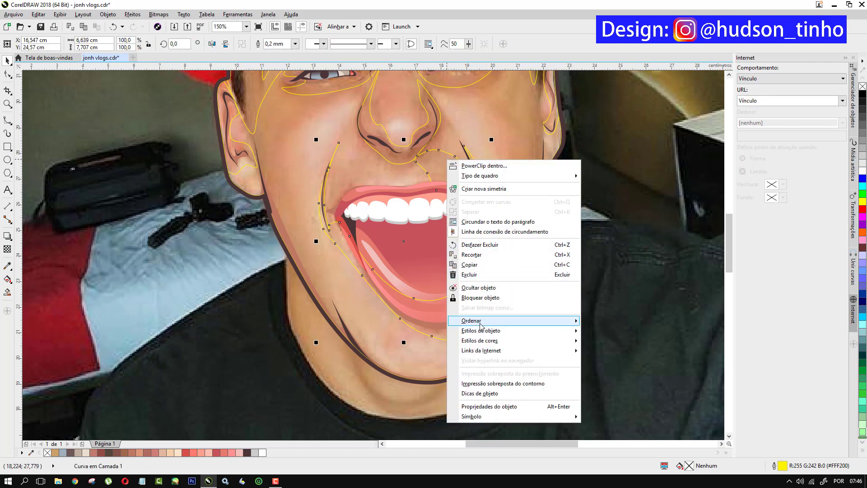
{"action": "mouse_move", "coordinate": [481, 326]}
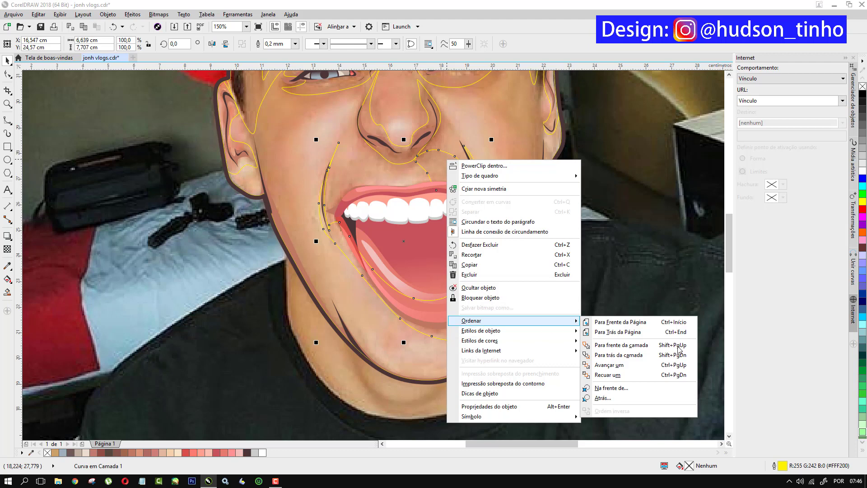
{"action": "left_click", "coordinate": [643, 389]}
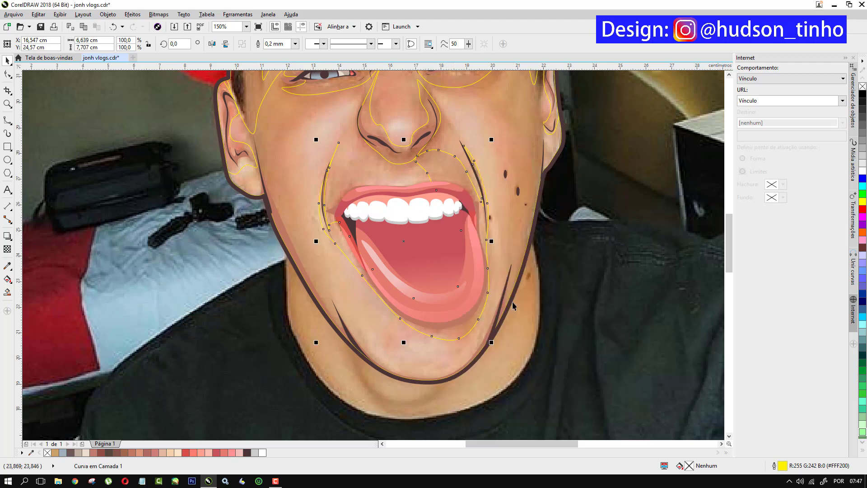
{"action": "left_click", "coordinate": [565, 308]}
- Draw a closed B-spline shadow from beside the right-hand ear down the cheek to the jaw and back outside the face outline
{"action": "scroll", "coordinate": [359, 179], "scroll_direction": "down", "scroll_amount": 1}
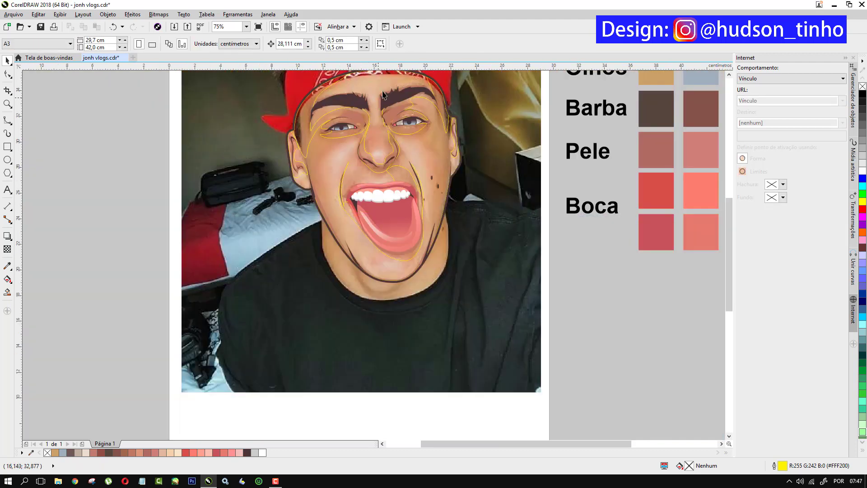
{"action": "scroll", "coordinate": [460, 171], "scroll_direction": "up", "scroll_amount": 2}
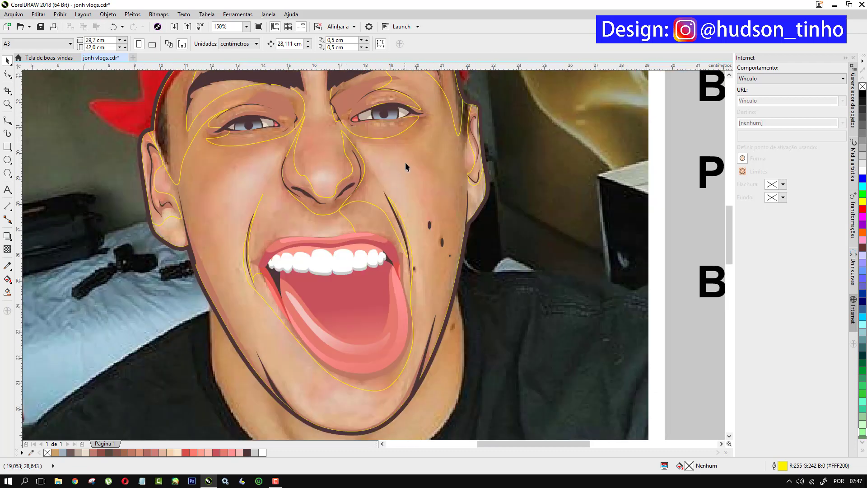
{"action": "left_click", "coordinate": [7, 120]}
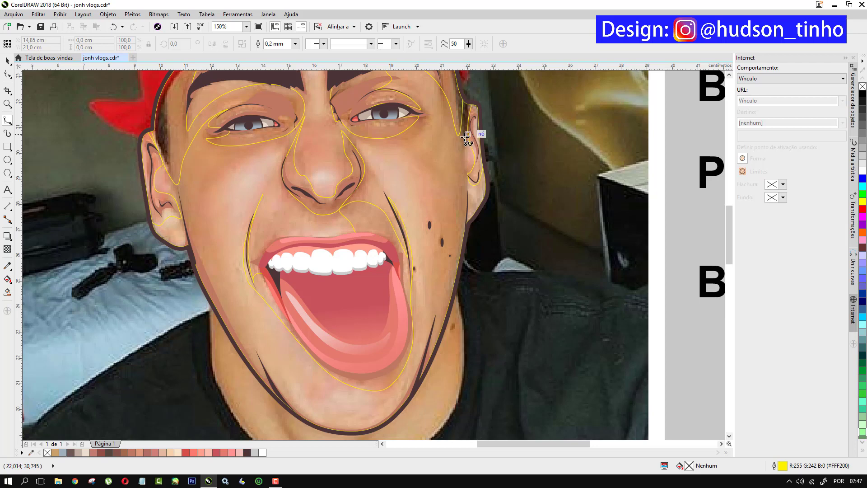
{"action": "mouse_move", "coordinate": [466, 136]}
{"action": "left_mouse_down"}
{"action": "mouse_move", "coordinate": [425, 334]}
{"action": "mouse_move", "coordinate": [433, 360]}
{"action": "mouse_move", "coordinate": [406, 403]}
{"action": "mouse_move", "coordinate": [409, 415]}
{"action": "mouse_move", "coordinate": [526, 230]}
{"action": "mouse_move", "coordinate": [497, 208]}
{"action": "mouse_move", "coordinate": [469, 224]}
{"action": "left_mouse_up"}
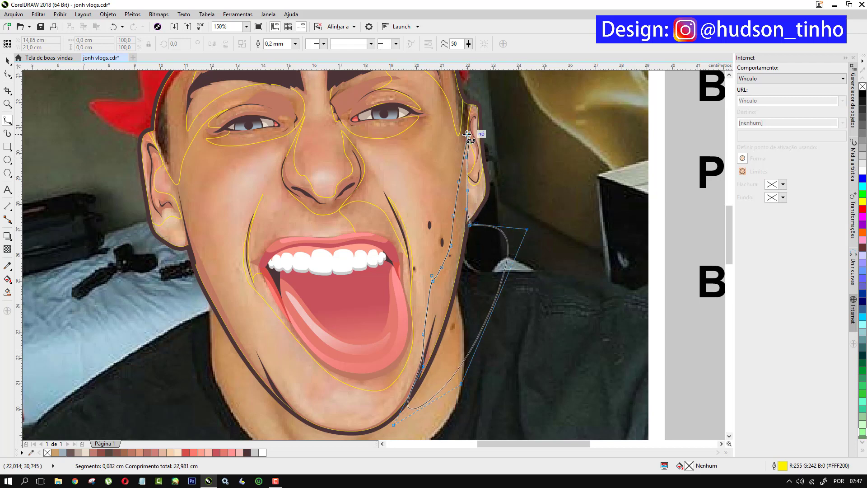
{"action": "left_click", "coordinate": [467, 135]}
- Intersect the right-hand cheek and jaw shadow with the face shape and delete the original curve
{"action": "left_click", "coordinate": [10, 59]}
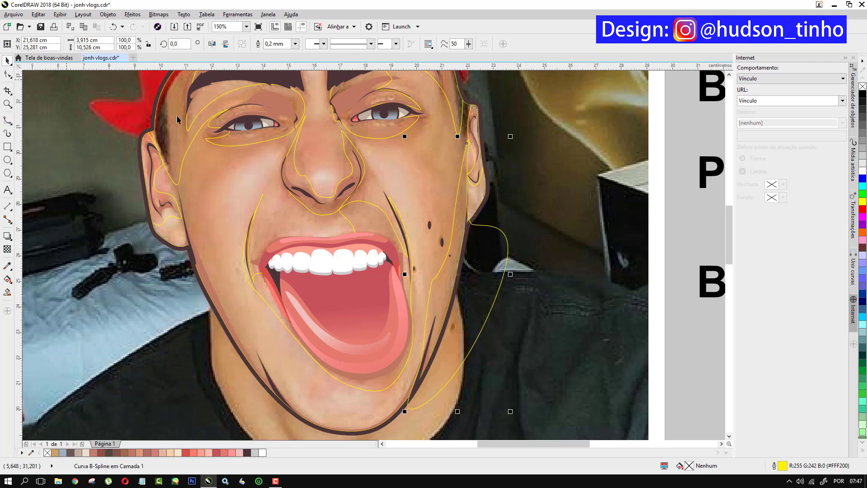
{"action": "left_click", "coordinate": [427, 184], "text": "shift"}
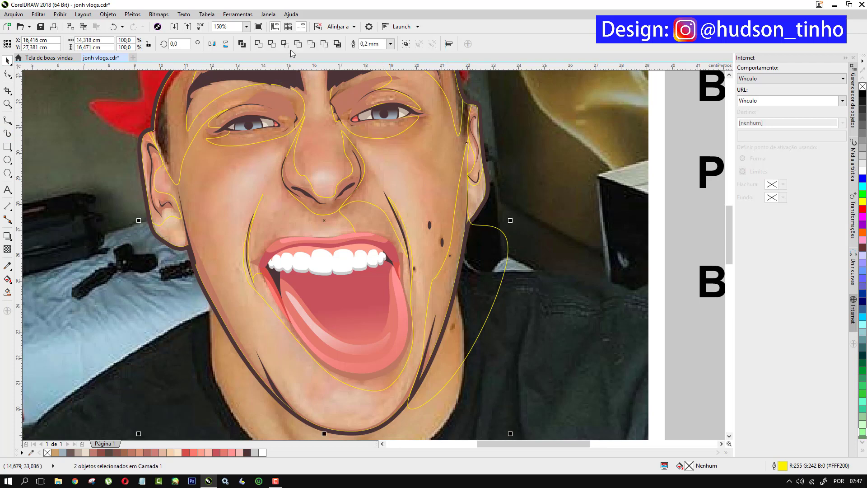
{"action": "left_click", "coordinate": [284, 46]}
{"action": "left_click", "coordinate": [512, 264]}
{"action": "left_click_drag", "start_coordinate": [494, 273], "coordinate": [560, 287]}
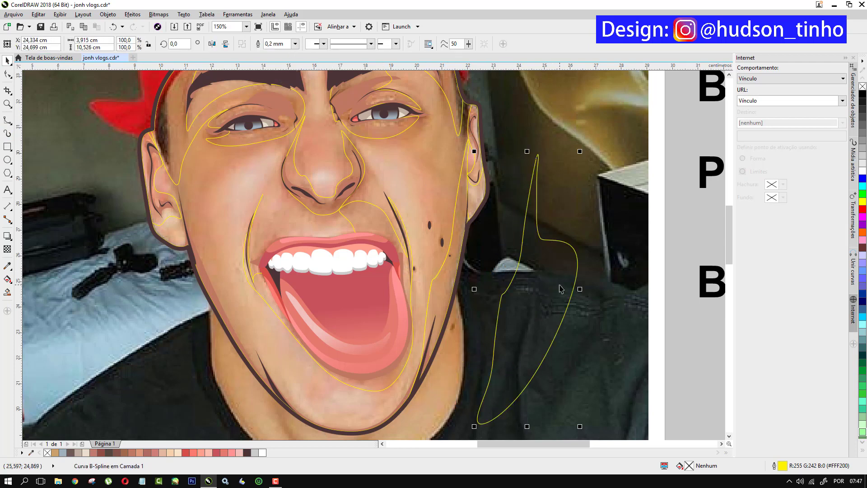
{"action": "key", "text": "Delete"}
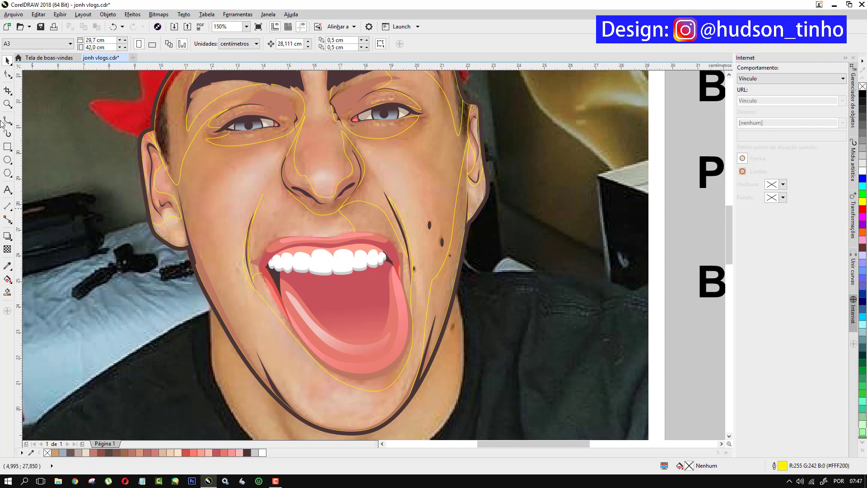
- Start a B-spline shadow on the left-hand cheek and run it down beside the jaw to the chin's edge
{"action": "left_click", "coordinate": [10, 125]}
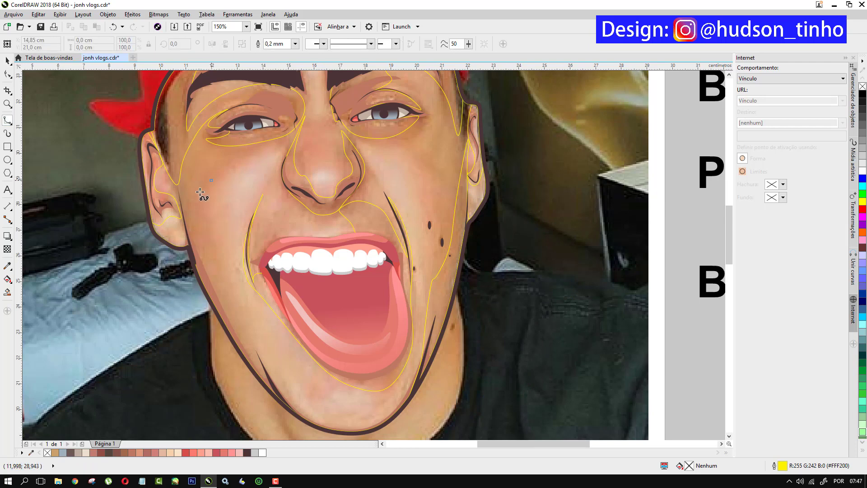
{"action": "left_click", "coordinate": [195, 203]}
{"action": "left_click", "coordinate": [210, 263]}
{"action": "left_click", "coordinate": [247, 341]}
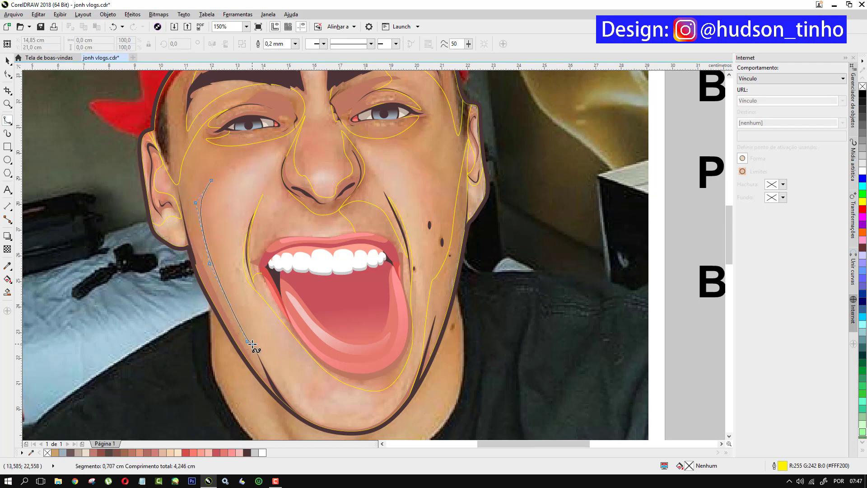
{"action": "left_click", "coordinate": [251, 333]}
{"action": "left_click", "coordinate": [278, 382]}
{"action": "left_click", "coordinate": [299, 419]}
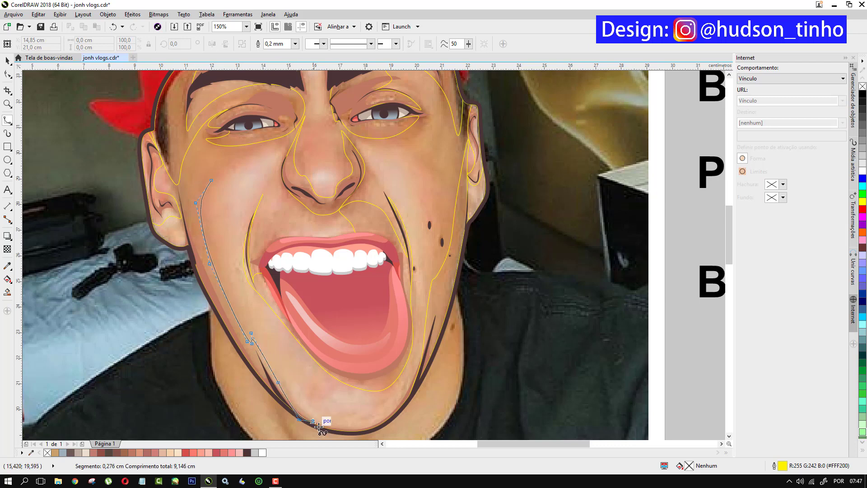
{"action": "left_click", "coordinate": [325, 427]}
- Bring the left-hand shadow outline back up outside the jaw, past the ear to below the eye, and close it on the cheek
{"action": "left_click", "coordinate": [201, 388]}
{"action": "left_click", "coordinate": [189, 236]}
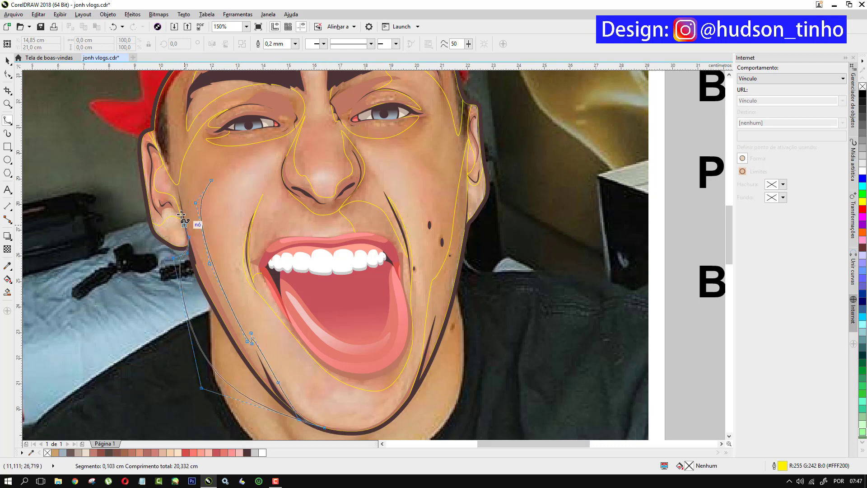
{"action": "left_click", "coordinate": [180, 213]}
{"action": "left_click", "coordinate": [177, 184]}
{"action": "left_click", "coordinate": [189, 162]}
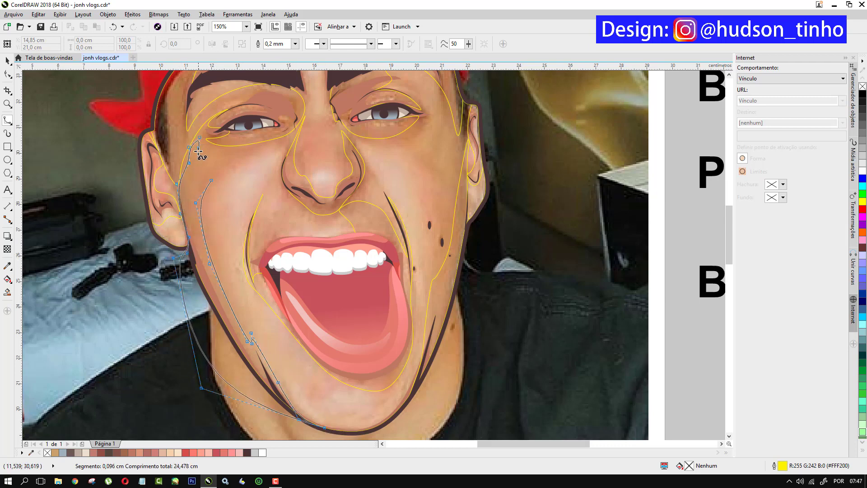
{"action": "double_click", "coordinate": [211, 179]}
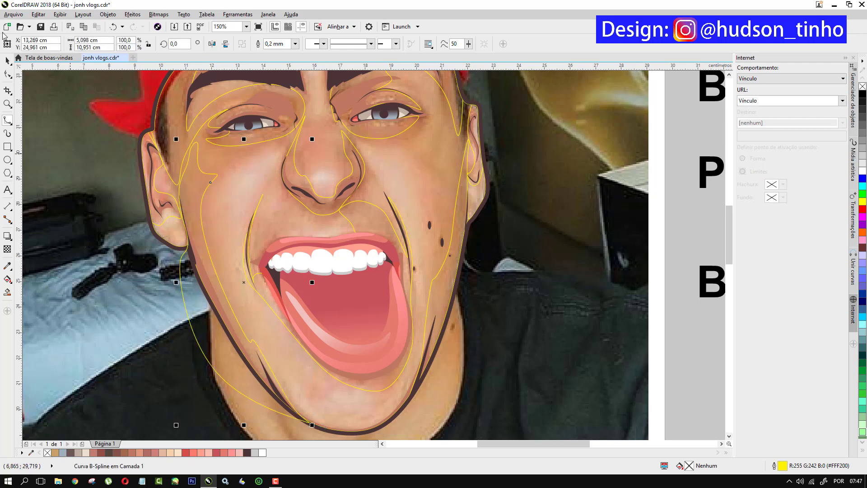
- Intersect the left-hand cheek and jaw shadow with the face shape and delete the original curve
{"action": "left_click", "coordinate": [8, 59]}
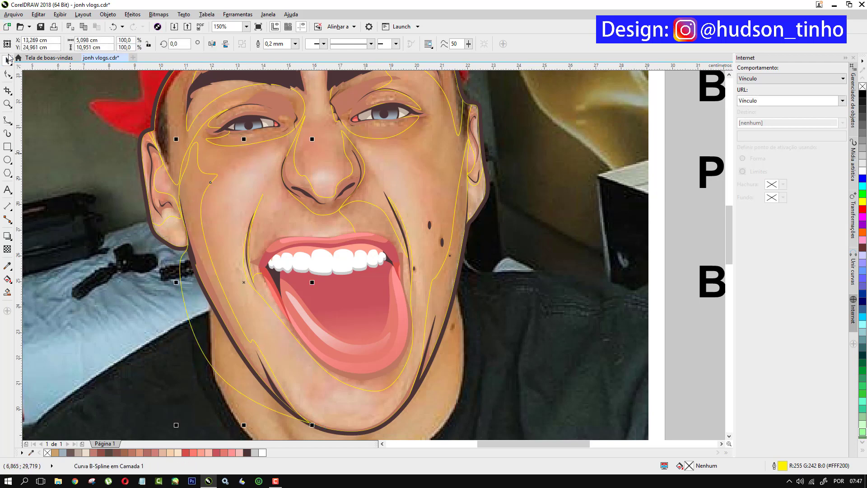
{"action": "left_click", "coordinate": [230, 179], "text": "shift"}
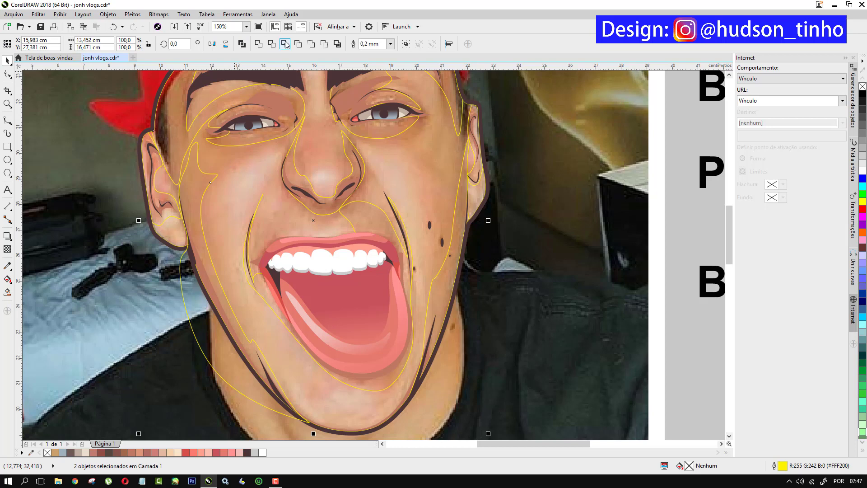
{"action": "left_click", "coordinate": [85, 212]}
{"action": "left_click_drag", "start_coordinate": [84, 220], "coordinate": [83, 216]}
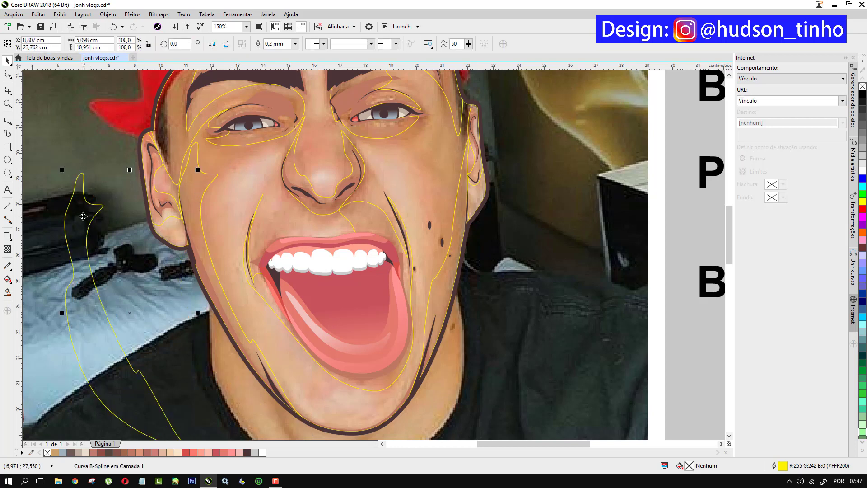
{"action": "key", "text": "Delete"}
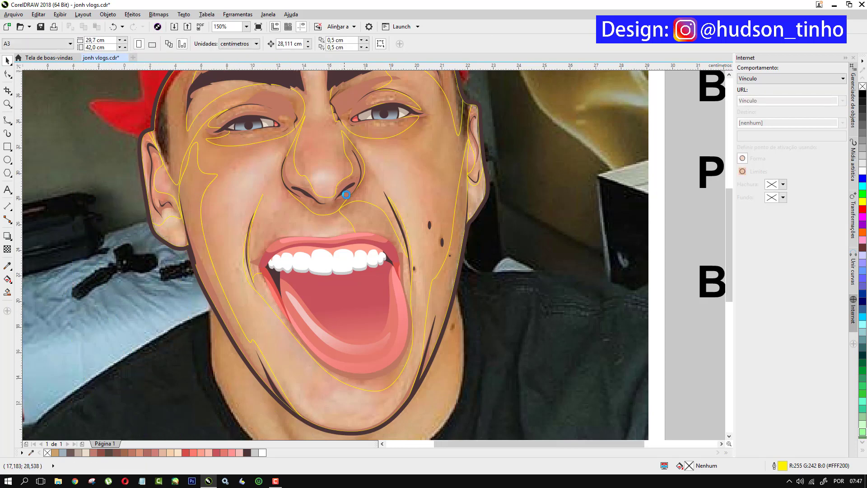
- Try to fill the forehead, nose, mouth, cheek and ear shadow shapes together with the skin tone #DD977B
{"action": "scroll", "coordinate": [342, 194], "scroll_direction": "down", "scroll_amount": 2}
{"action": "scroll", "coordinate": [357, 135], "scroll_direction": "up", "scroll_amount": 2}
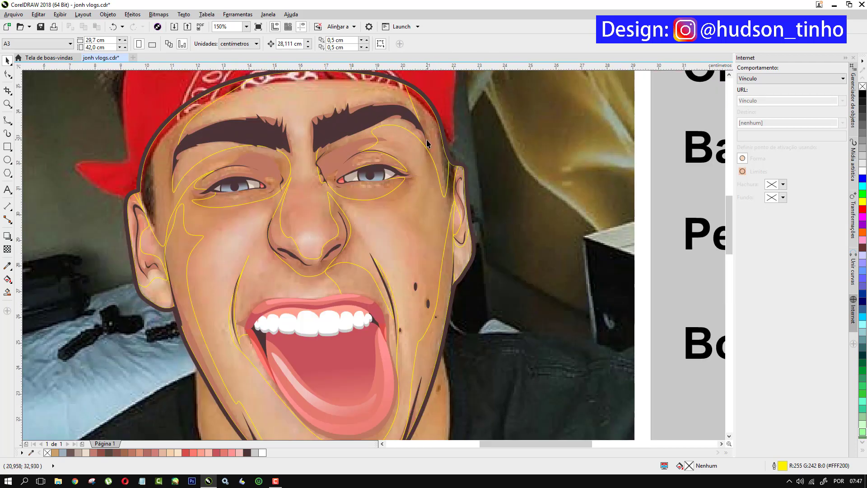
{"action": "left_click", "coordinate": [436, 155]}
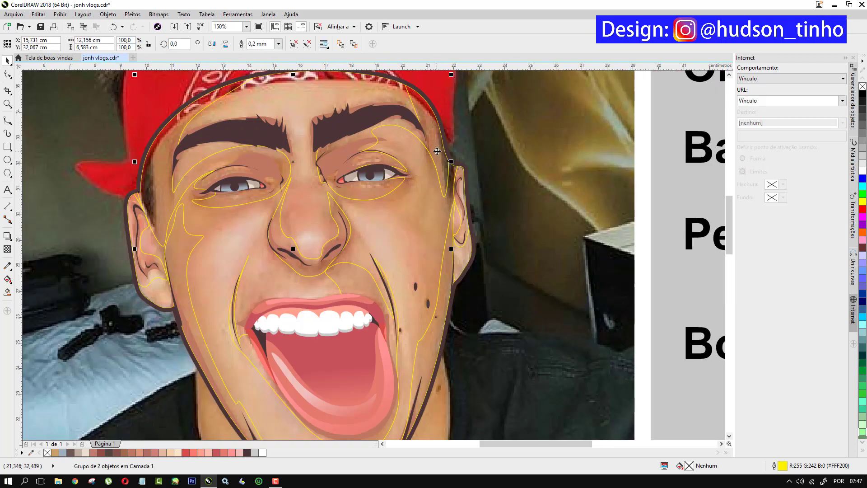
{"action": "left_click", "coordinate": [333, 206], "text": "shift"}
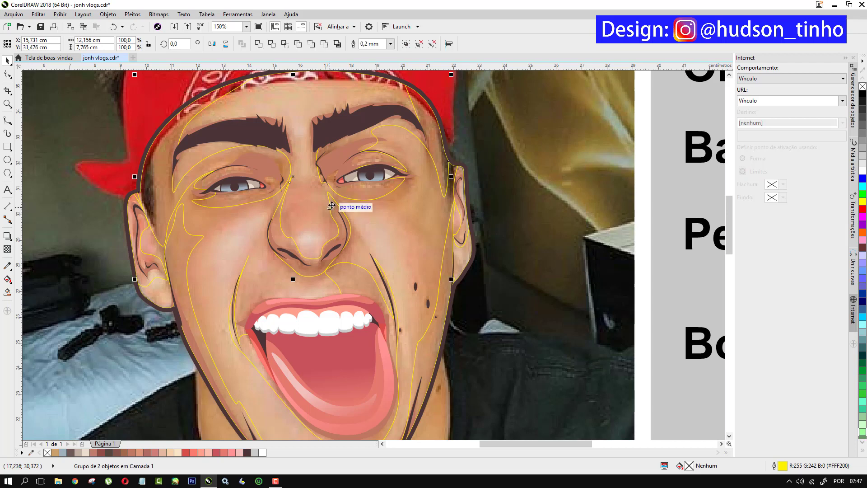
{"action": "left_click", "coordinate": [238, 326], "text": "shift"}
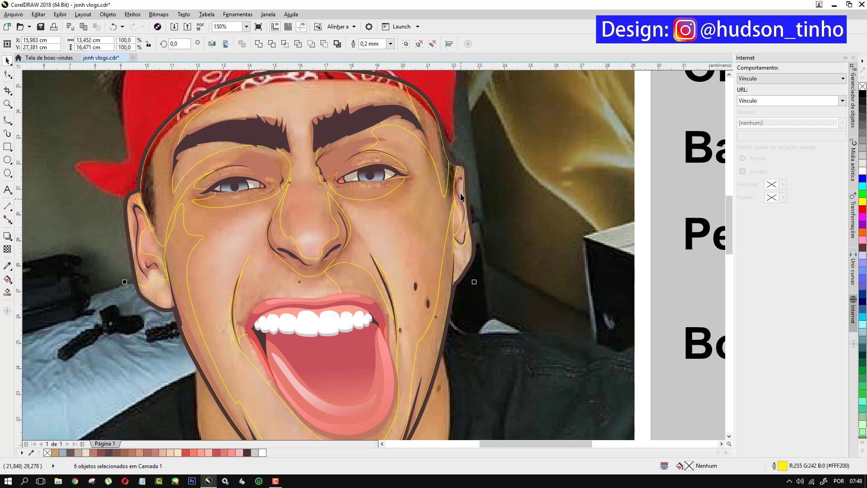
{"action": "left_click", "coordinate": [458, 174], "text": "shift"}
{"action": "left_click", "coordinate": [142, 452]}
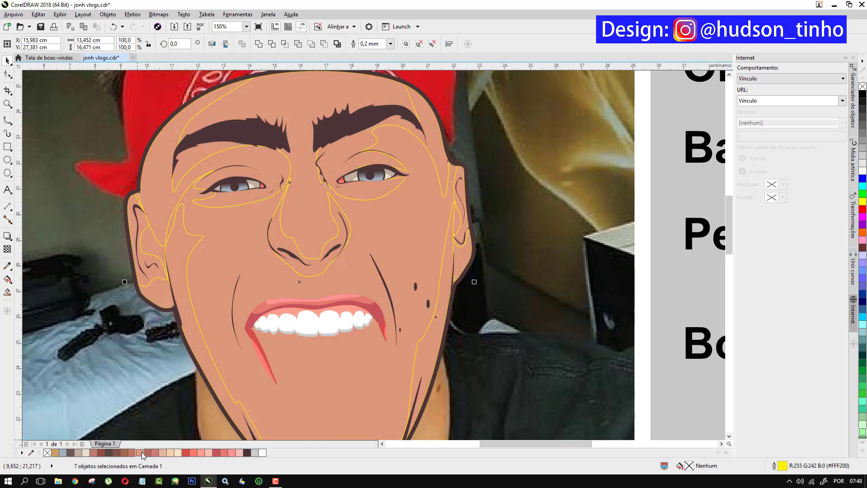
{"action": "scroll", "coordinate": [252, 199], "scroll_direction": "down", "scroll_amount": 2}
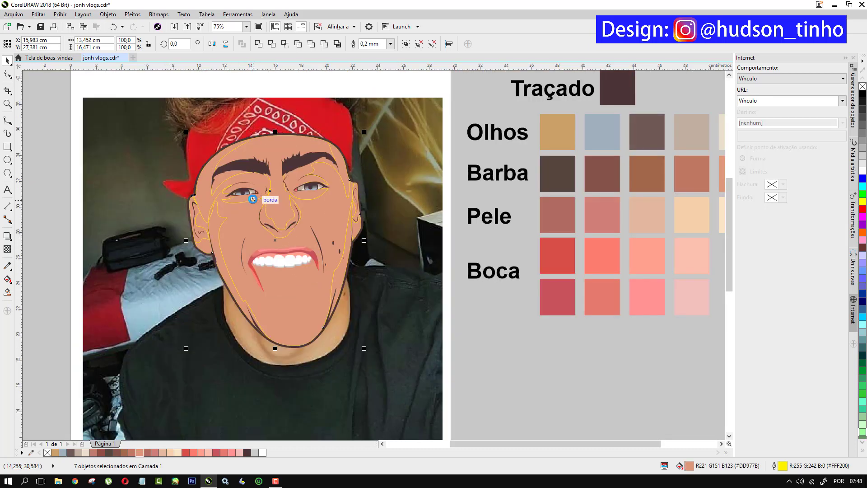
{"action": "key", "text": "ctrl+z"}
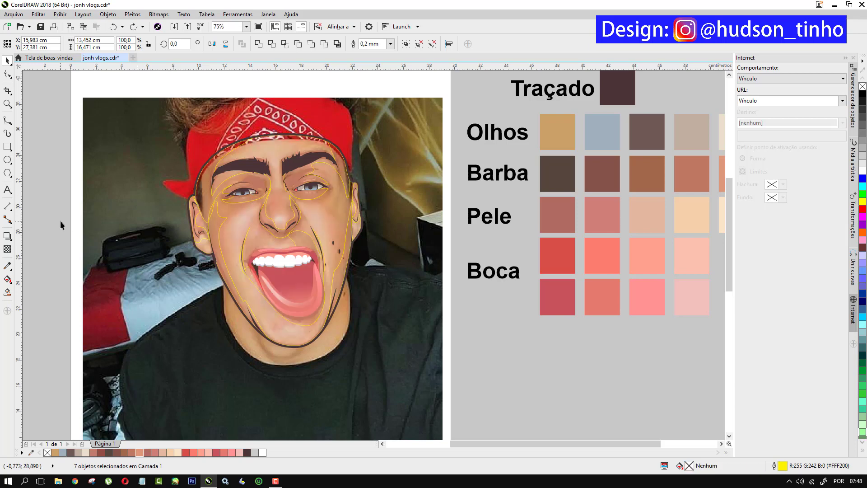
{"action": "left_click", "coordinate": [60, 223]}
{"action": "scroll", "coordinate": [195, 238], "scroll_direction": "up", "scroll_amount": 1}
{"action": "left_click", "coordinate": [210, 240]}
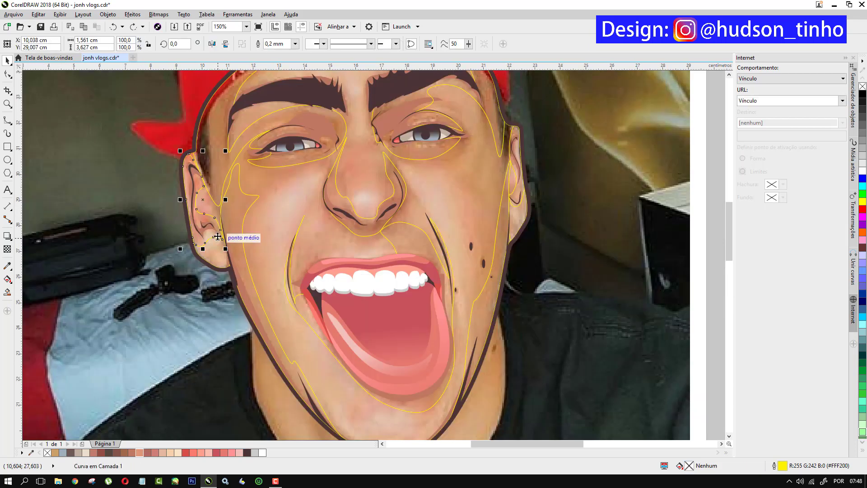
{"action": "left_click", "coordinate": [236, 195], "text": "shift"}
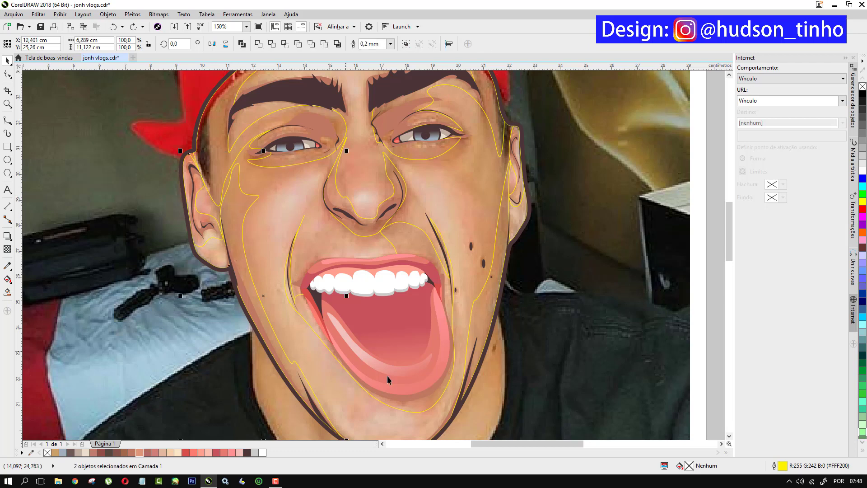
{"action": "left_click", "coordinate": [423, 231], "text": "shift"}
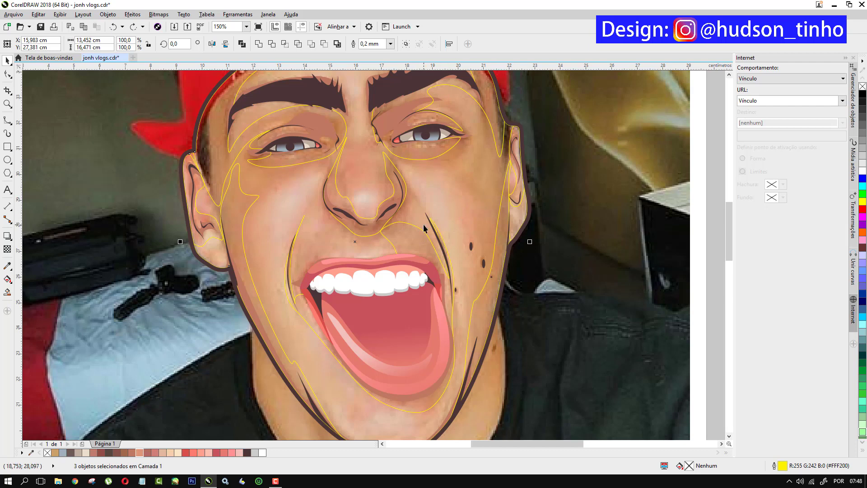
- Undo the last deletion and delete the restored B-spline curve lying beside the left-hand side of the face
{"action": "key", "text": "ctrl+z"}
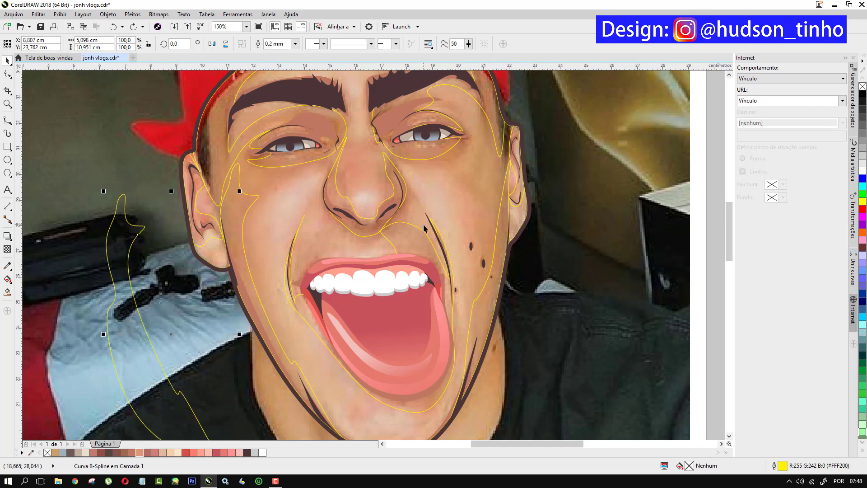
{"action": "left_click", "coordinate": [109, 281]}
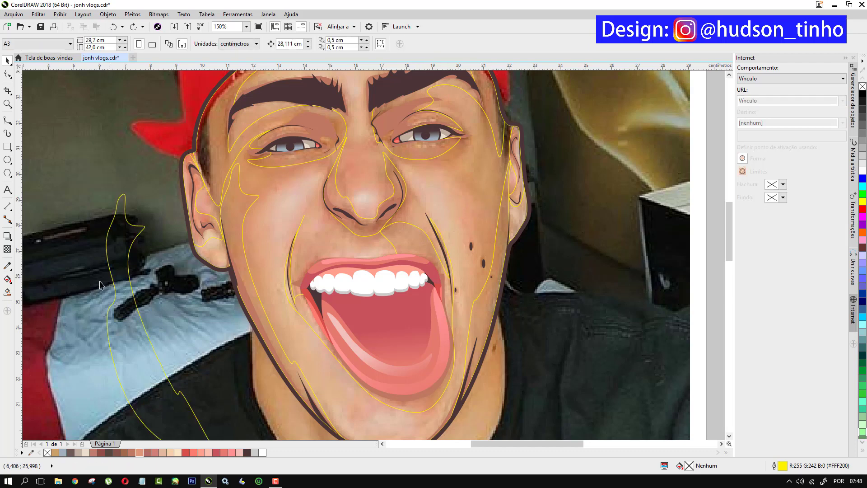
{"action": "left_click", "coordinate": [113, 278]}
{"action": "key", "text": "Delete"}
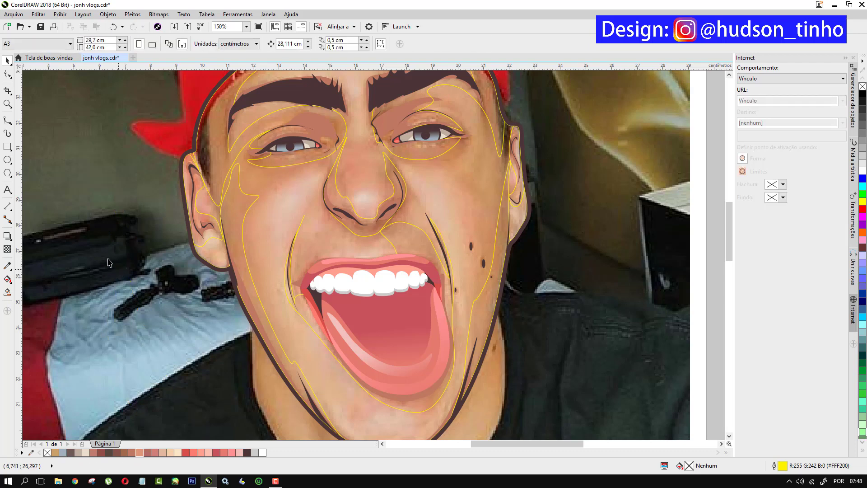
{"action": "left_click", "coordinate": [230, 214]}
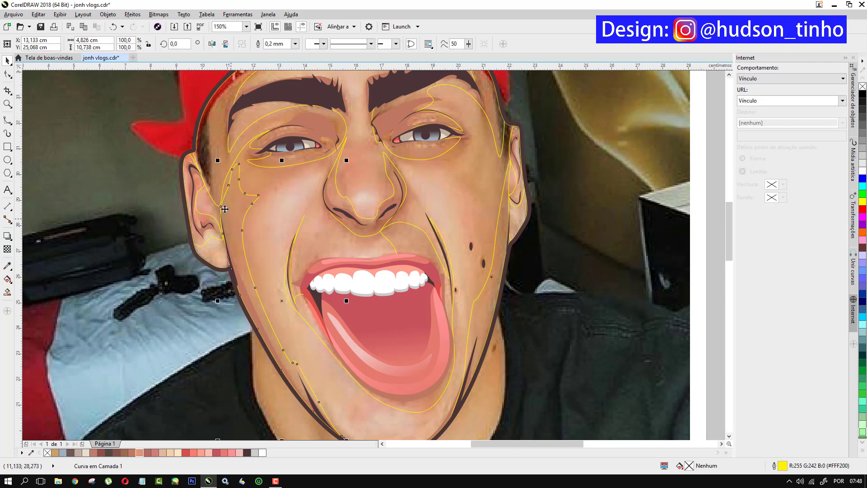
{"action": "left_click", "coordinate": [200, 190], "text": "shift"}
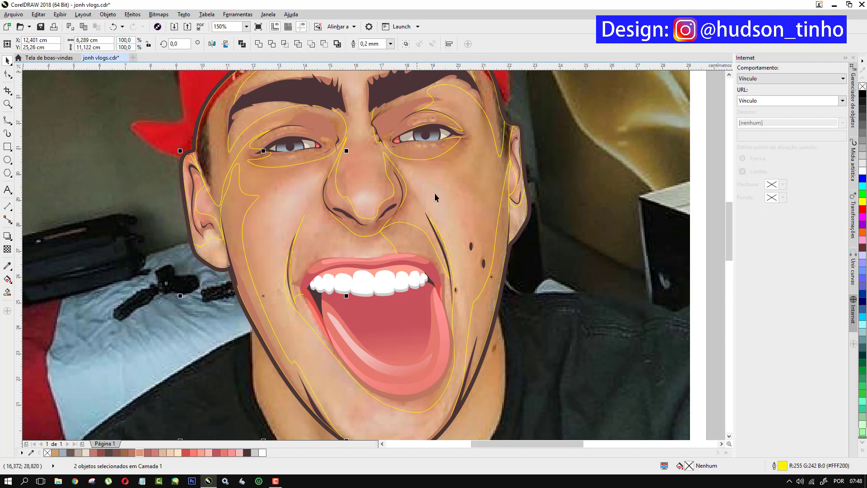
{"action": "left_click", "coordinate": [516, 192], "text": "shift"}
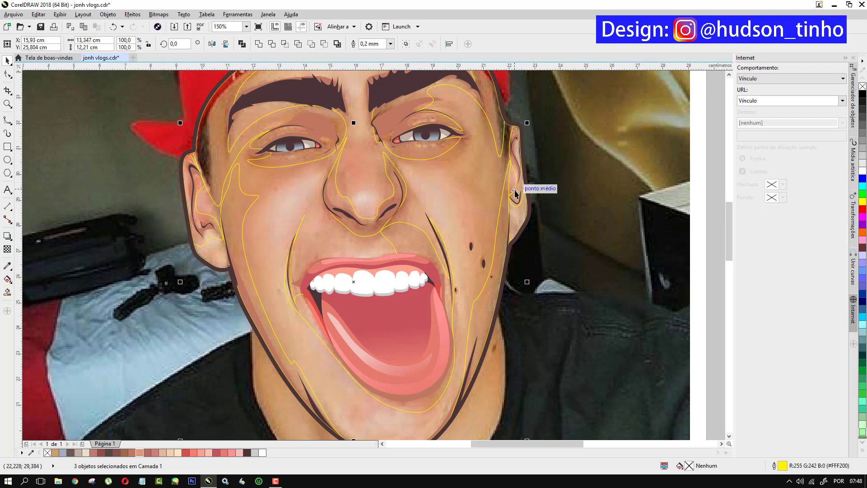
{"action": "key", "text": "Escape"}
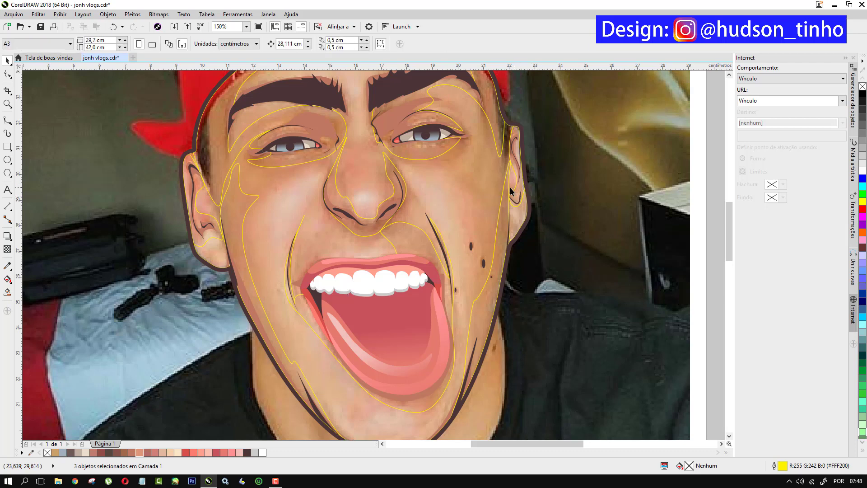
- Fill the right-hand ear shadow and the right-hand cheek and jaw shadow with the skin tone #DD977B
{"action": "left_click", "coordinate": [515, 193]}
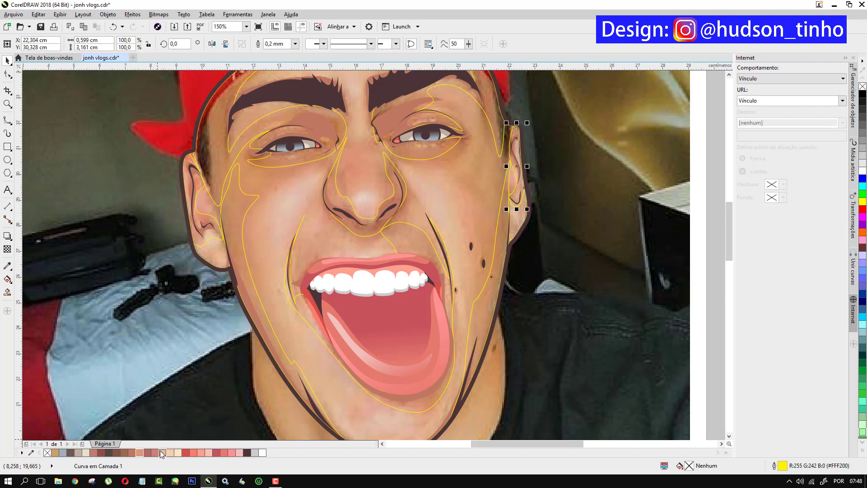
{"action": "left_click", "coordinate": [139, 453]}
{"action": "key", "text": "Tab"}
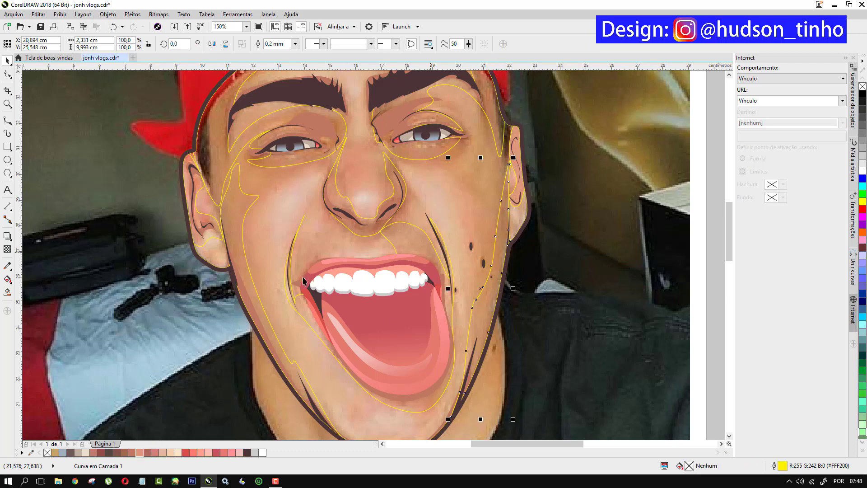
{"action": "left_click", "coordinate": [148, 452]}
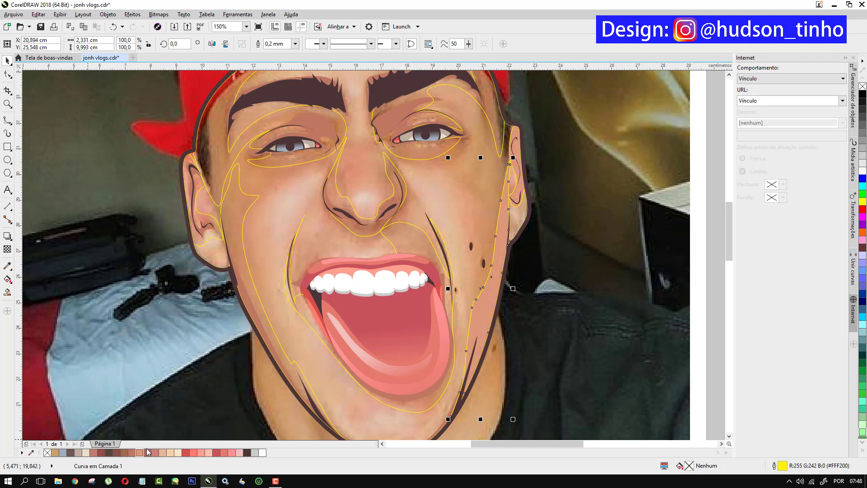
- Try to fill the curve selected beside the mouth with the skin tone #DD977B, and undo that fill
{"action": "left_click", "coordinate": [425, 235]}
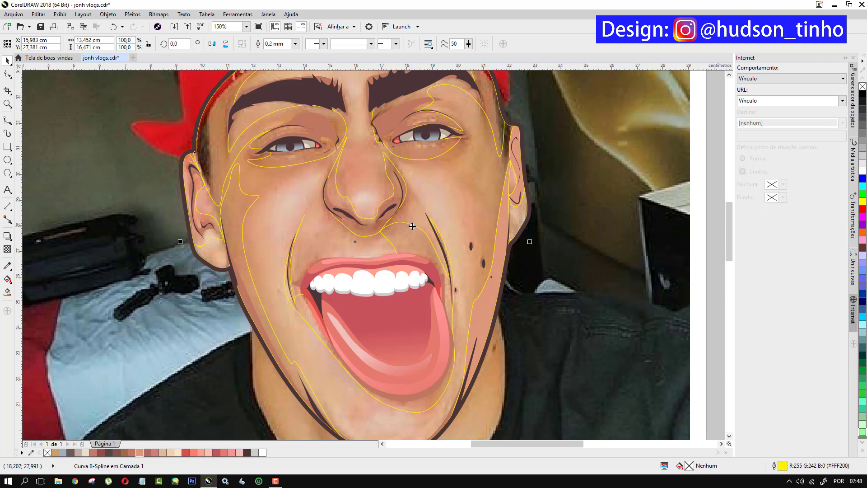
{"action": "left_click", "coordinate": [139, 452]}
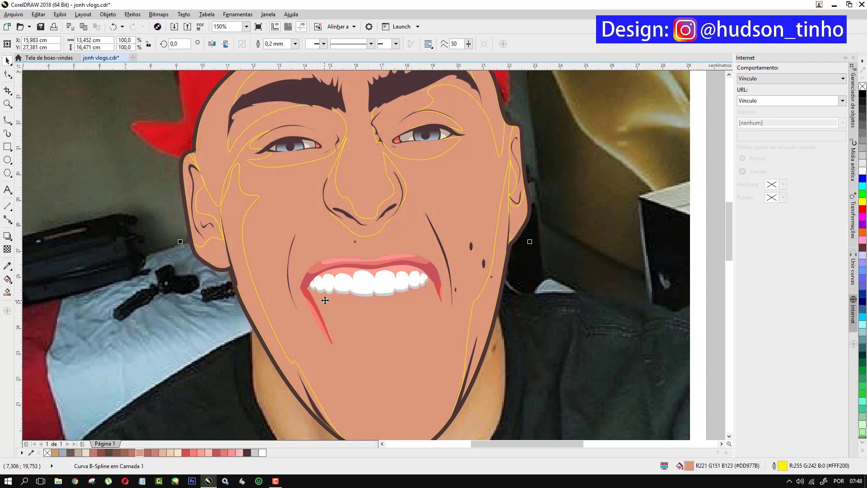
{"action": "key", "text": "ctrl+z"}
{"action": "scroll", "coordinate": [325, 300], "scroll_direction": "up", "scroll_amount": 2}
{"action": "key", "text": "Escape"}
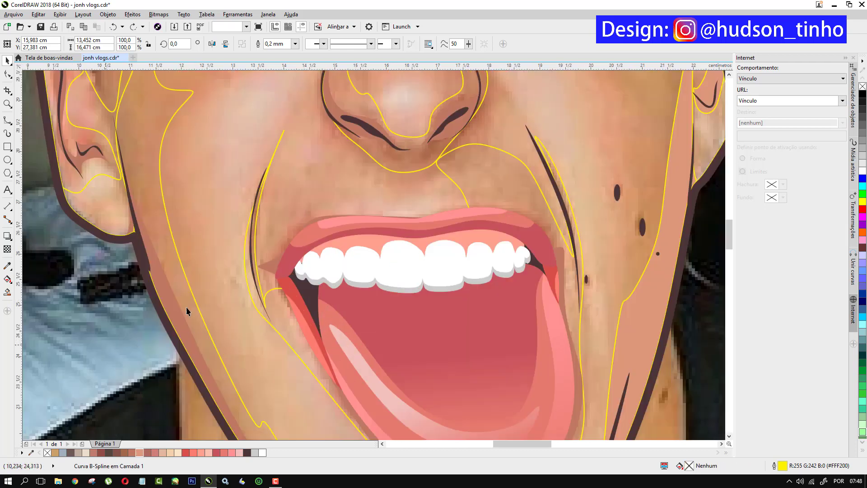
- Fill the shadow shape around the mouth with the skin tone #DD977B and clear the selection
{"action": "left_click", "coordinate": [248, 282]}
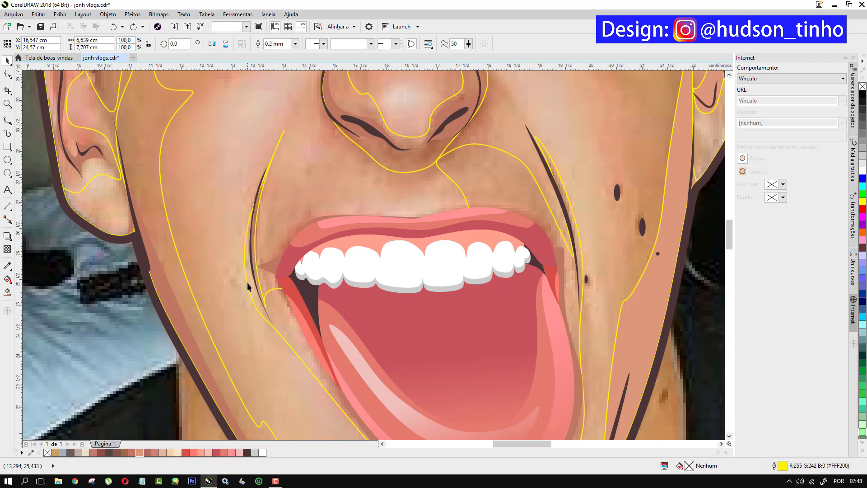
{"action": "left_click", "coordinate": [139, 452]}
{"action": "scroll", "coordinate": [321, 215], "scroll_direction": "down", "scroll_amount": 1}
{"action": "left_click", "coordinate": [185, 231]}
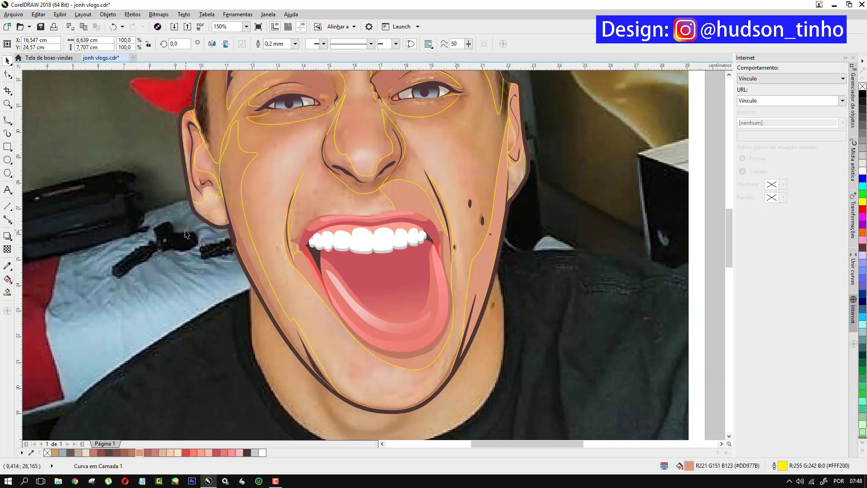
- Fill the nose shadow, the left-hand cheek and jaw shadow and the left-hand ear shadow with #DD977B
{"action": "left_click", "coordinate": [370, 193]}
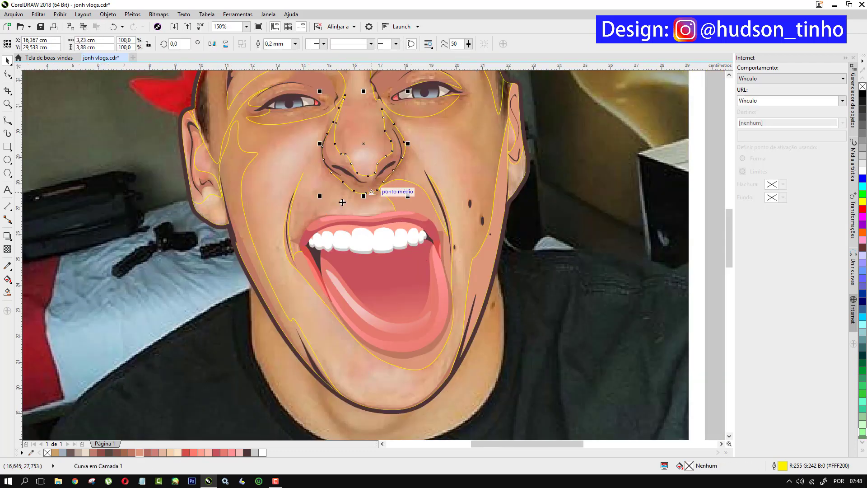
{"action": "left_click", "coordinate": [141, 452]}
{"action": "key", "text": "Tab"}
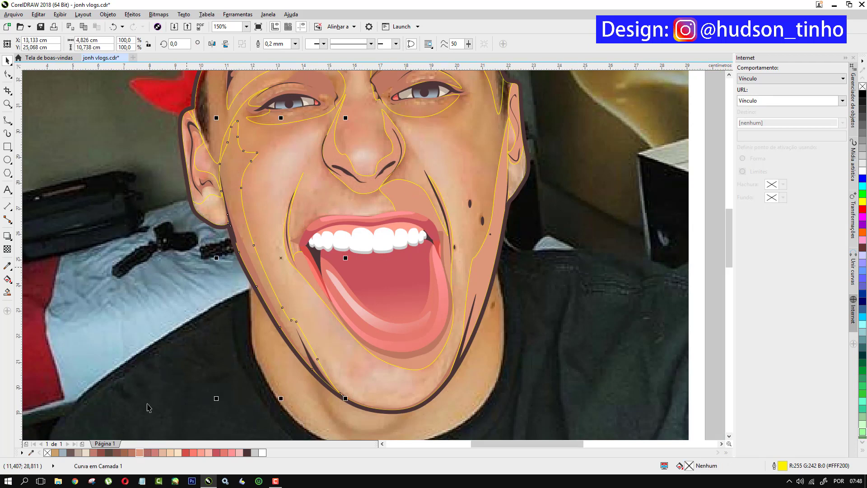
{"action": "left_click", "coordinate": [140, 452]}
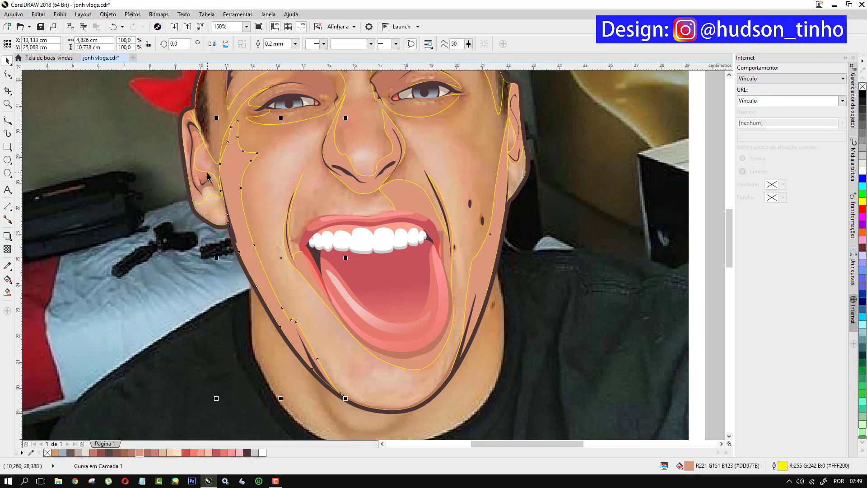
{"action": "key", "text": "Tab"}
{"action": "left_click", "coordinate": [140, 452]}
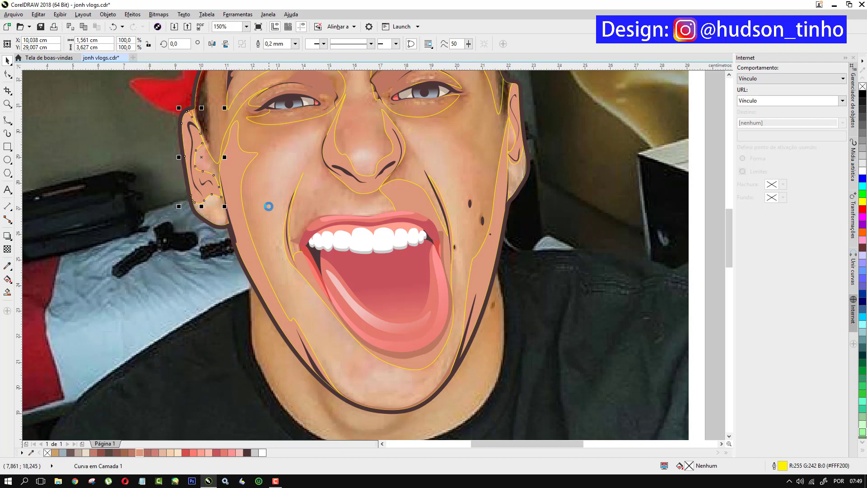
- Fill the grouped forehead and eye shadow shapes with the skin tone #DD977B
{"action": "scroll", "coordinate": [271, 206], "scroll_direction": "down", "scroll_amount": 3}
{"action": "scroll", "coordinate": [313, 182], "scroll_direction": "up", "scroll_amount": 3}
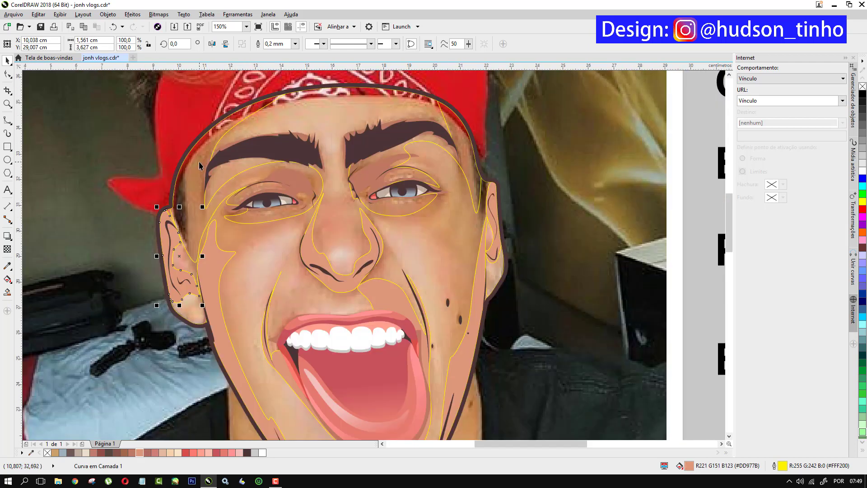
{"action": "left_click", "coordinate": [199, 166]}
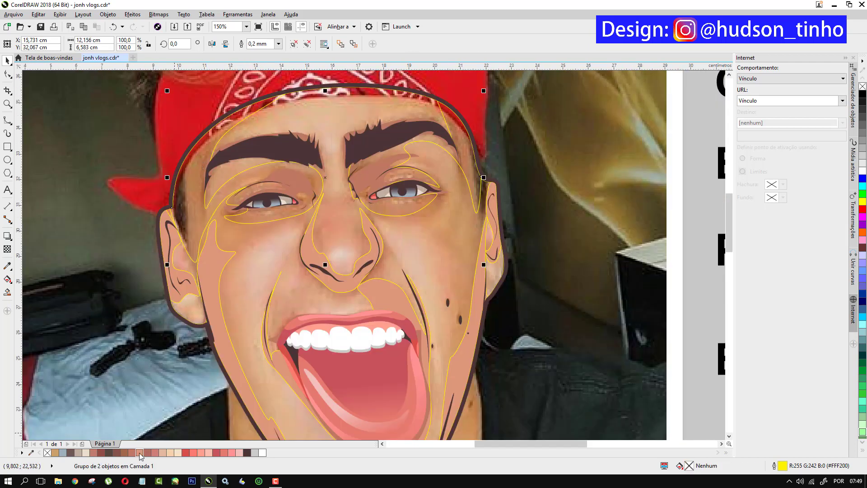
{"action": "scroll", "coordinate": [367, 215], "scroll_direction": "down", "scroll_amount": 1}
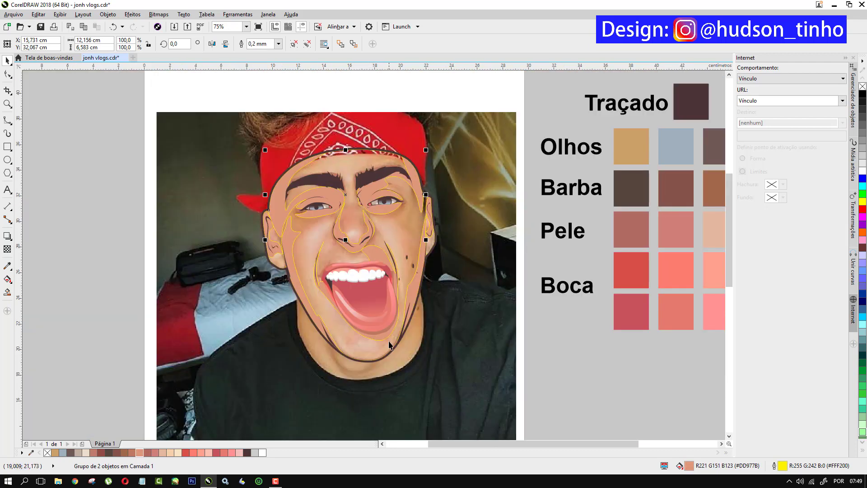
{"action": "scroll", "coordinate": [355, 259], "scroll_direction": "up", "scroll_amount": 1}
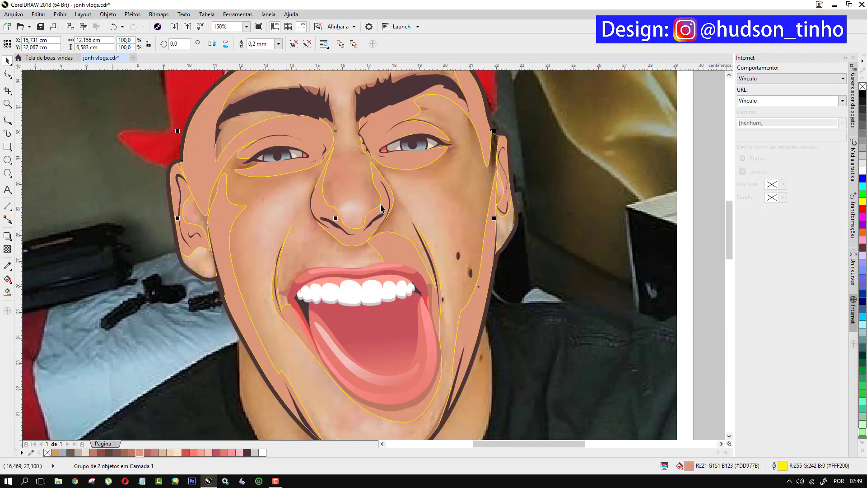
- Remove the yellow outlines from the forehead shadow group, the left-hand cheek shadow and the mouth shadow
{"action": "right_click", "coordinate": [47, 452]}
{"action": "left_click", "coordinate": [214, 220]}
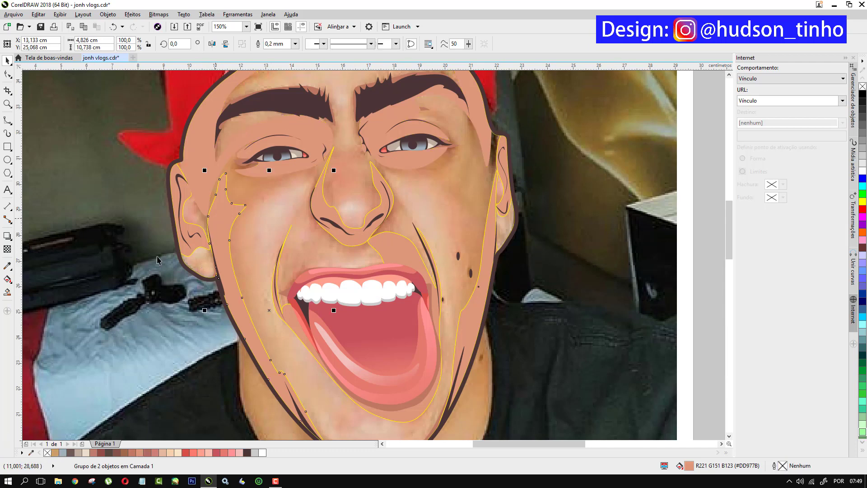
{"action": "right_click", "coordinate": [47, 452]}
{"action": "left_click", "coordinate": [275, 304]}
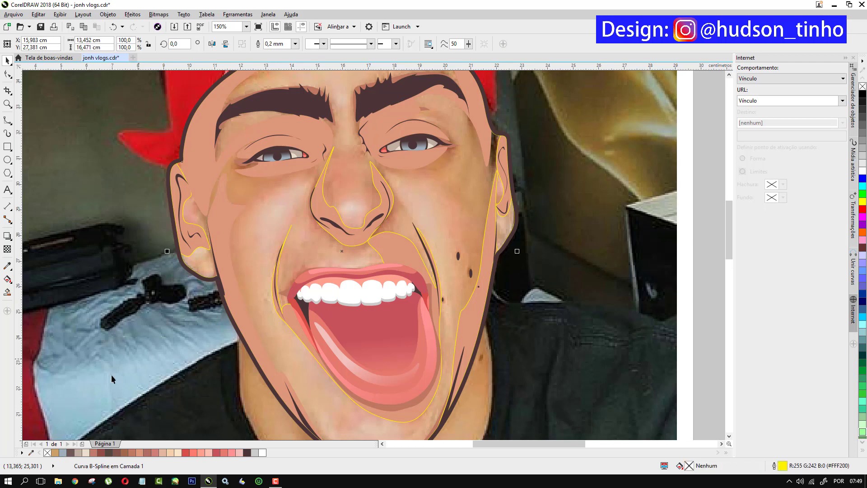
{"action": "left_click", "coordinate": [290, 328]}
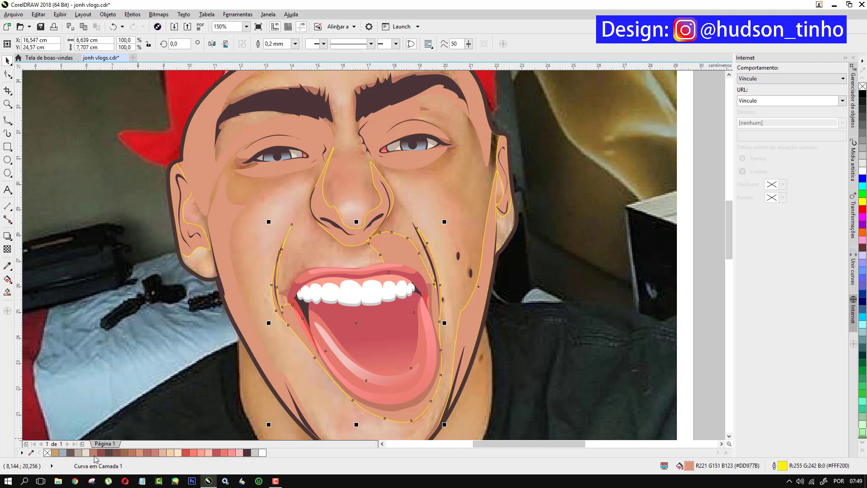
{"action": "right_click", "coordinate": [47, 453]}
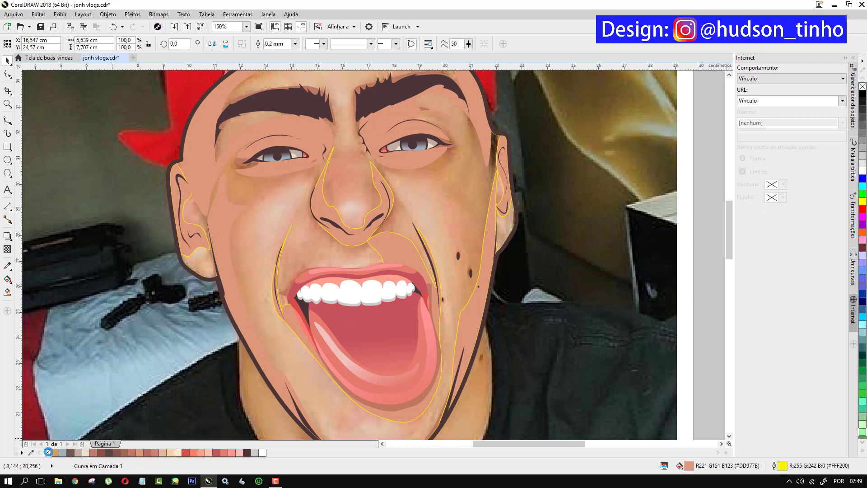
- Remove the yellow outlines from the left-hand and right-hand ear shadows
{"action": "left_click", "coordinate": [197, 230]}
{"action": "left_click", "coordinate": [197, 231]}
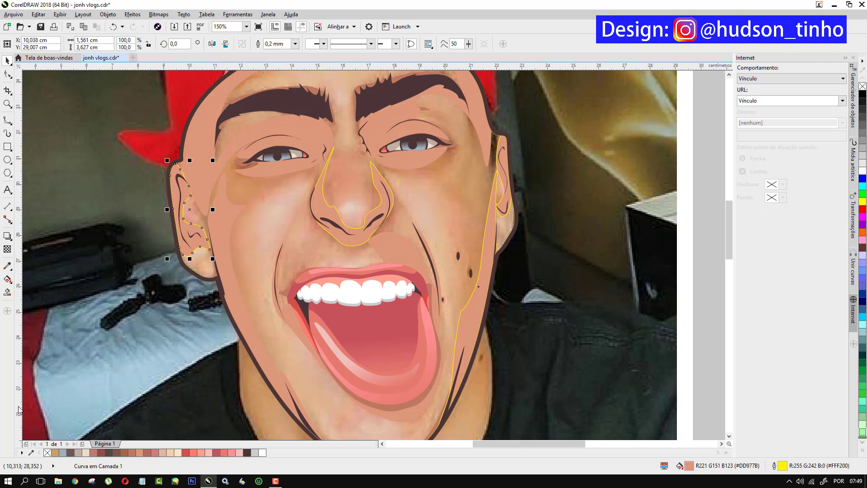
{"action": "right_click", "coordinate": [47, 453]}
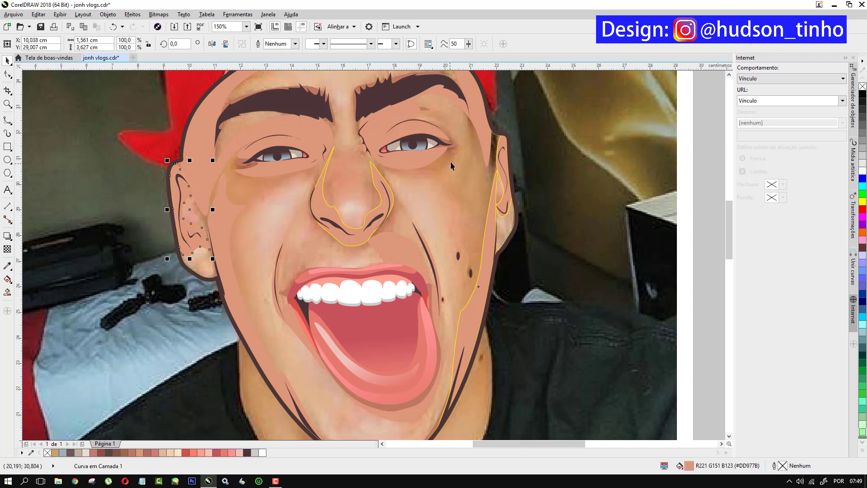
{"action": "left_click", "coordinate": [501, 202]}
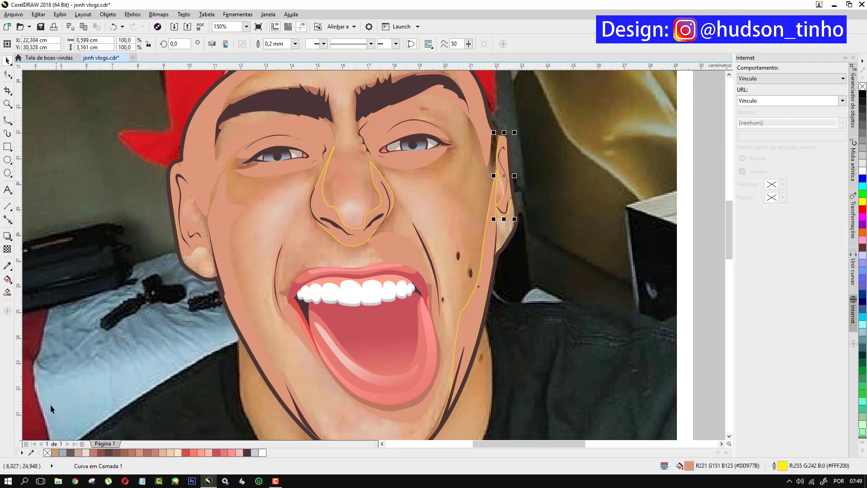
{"action": "right_click", "coordinate": [47, 452]}
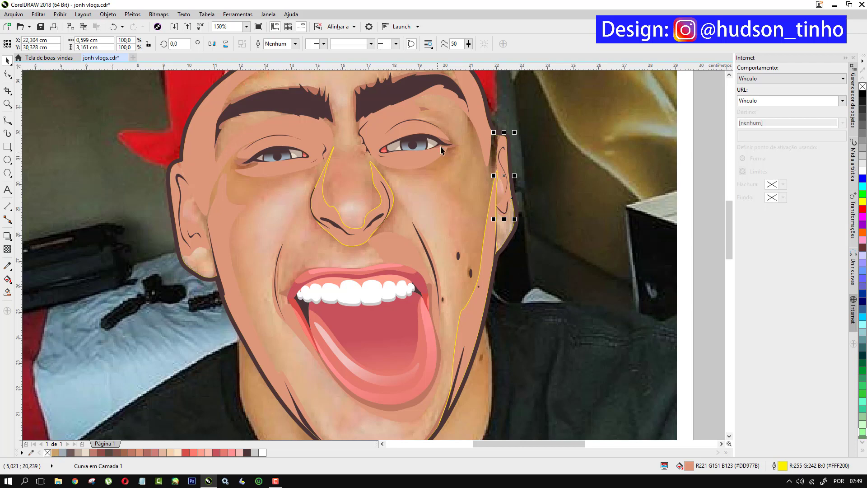
- Remove the yellow outlines from the nose shadow and the right-hand cheek and jaw shadow
{"action": "left_click", "coordinate": [372, 178]}
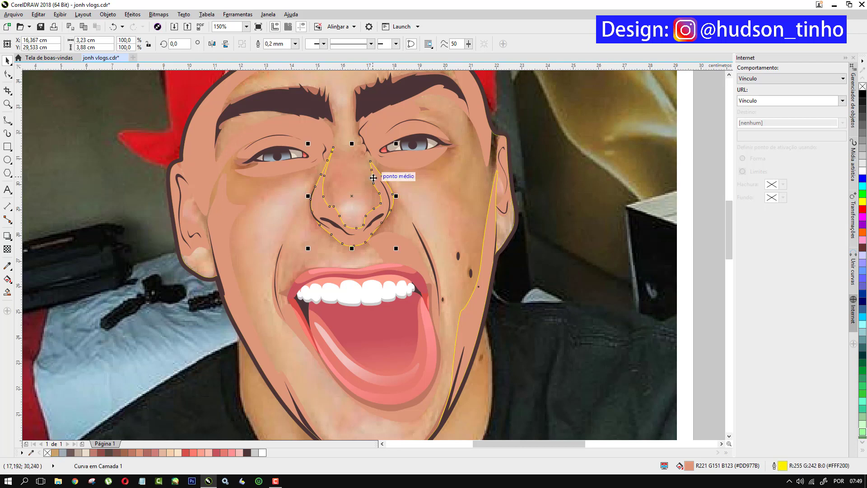
{"action": "right_click", "coordinate": [48, 452]}
{"action": "scroll", "coordinate": [327, 161], "scroll_direction": "down", "scroll_amount": 1}
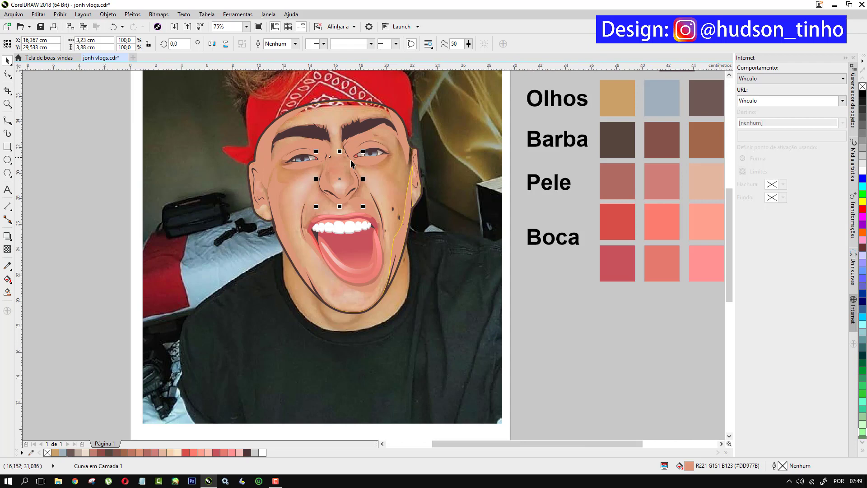
{"action": "scroll", "coordinate": [406, 188], "scroll_direction": "up", "scroll_amount": 1}
{"action": "left_click", "coordinate": [409, 198]}
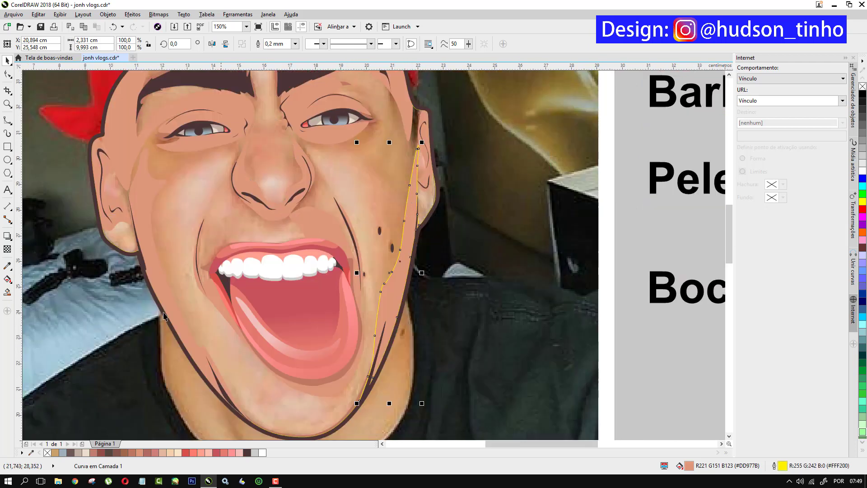
{"action": "right_click", "coordinate": [48, 453]}
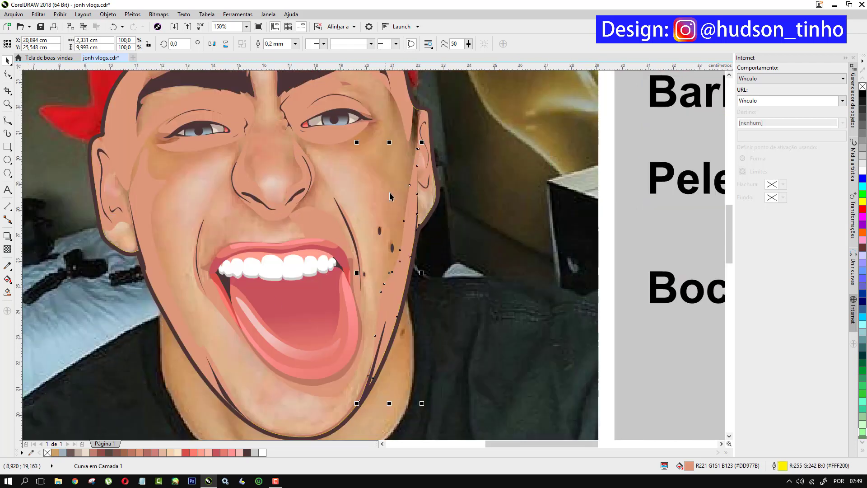
- Reorder the nose shadow so it sits directly in front of the photo, beneath the nose line work
{"action": "left_click", "coordinate": [302, 167]}
{"action": "right_click", "coordinate": [302, 168]}
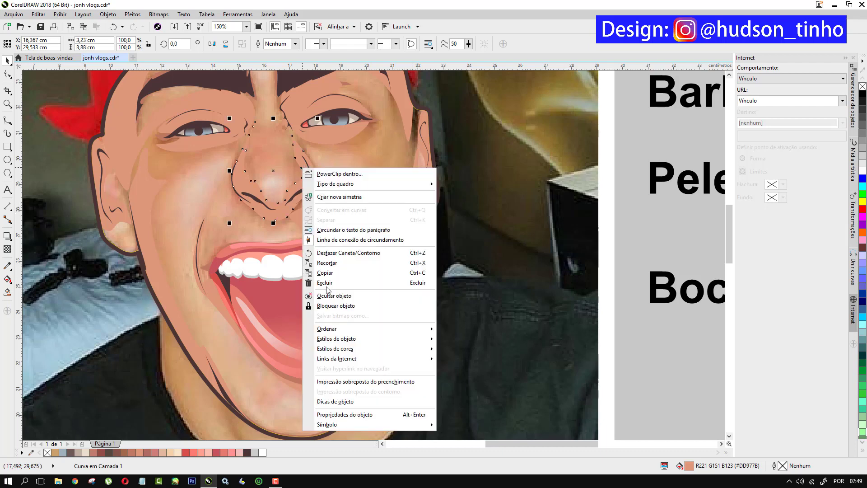
{"action": "mouse_move", "coordinate": [338, 329]}
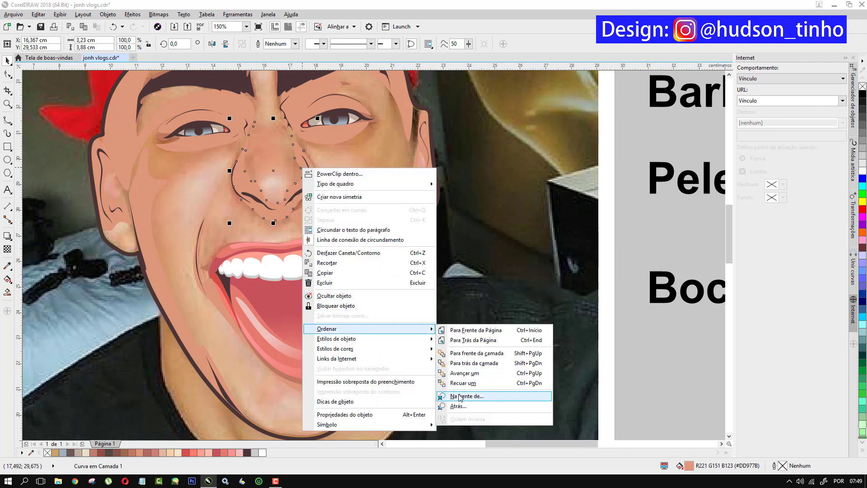
{"action": "left_click", "coordinate": [465, 396]}
{"action": "left_click", "coordinate": [476, 305]}
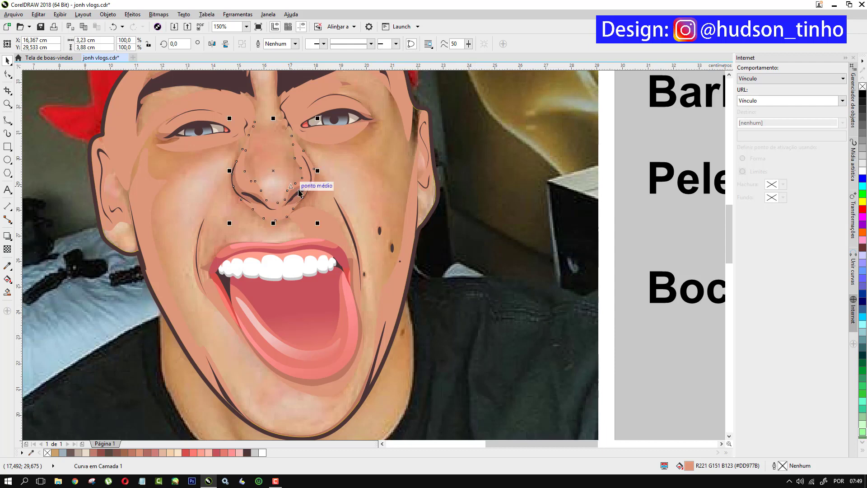
- Reorder the left-hand cheek and jaw shadow so it sits directly in front of the photo
{"action": "left_click", "coordinate": [144, 190]}
{"action": "right_click", "coordinate": [145, 189]}
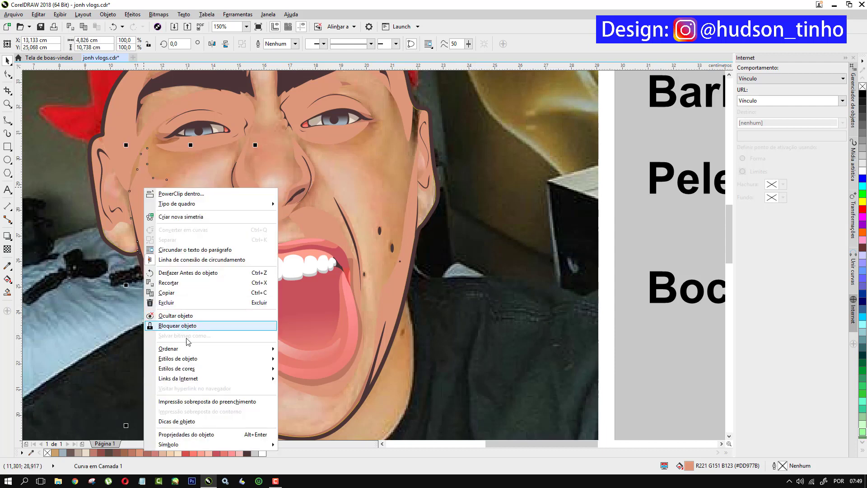
{"action": "mouse_move", "coordinate": [249, 348]}
{"action": "left_click", "coordinate": [321, 416]}
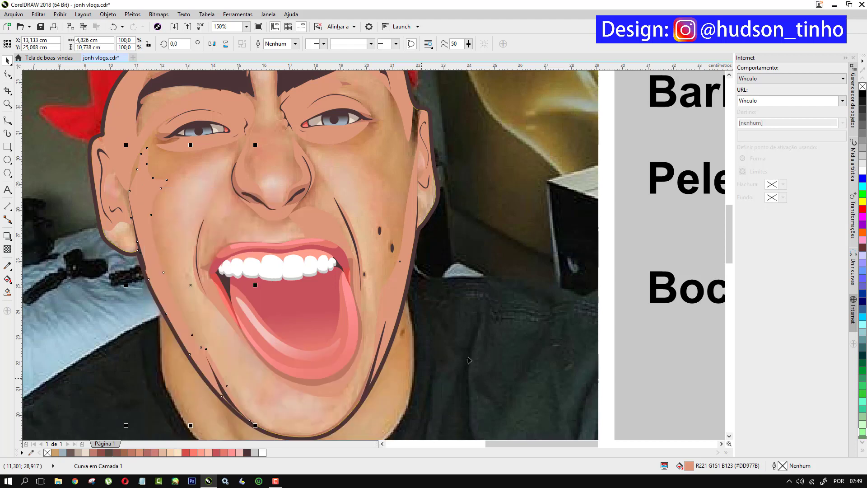
{"action": "left_click", "coordinate": [370, 313]}
- Reorder the right-hand cheek and jaw shadow so it lies beneath the face line work, above the photo
{"action": "left_click", "coordinate": [384, 305]}
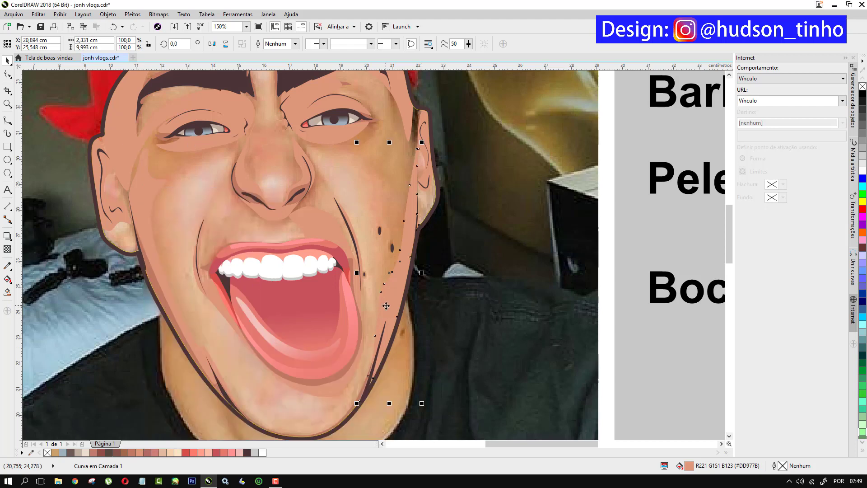
{"action": "right_click", "coordinate": [386, 306]}
{"action": "mouse_move", "coordinate": [409, 204]}
{"action": "left_click", "coordinate": [555, 281]}
{"action": "left_click", "coordinate": [363, 303]}
{"action": "left_click", "coordinate": [324, 226]}
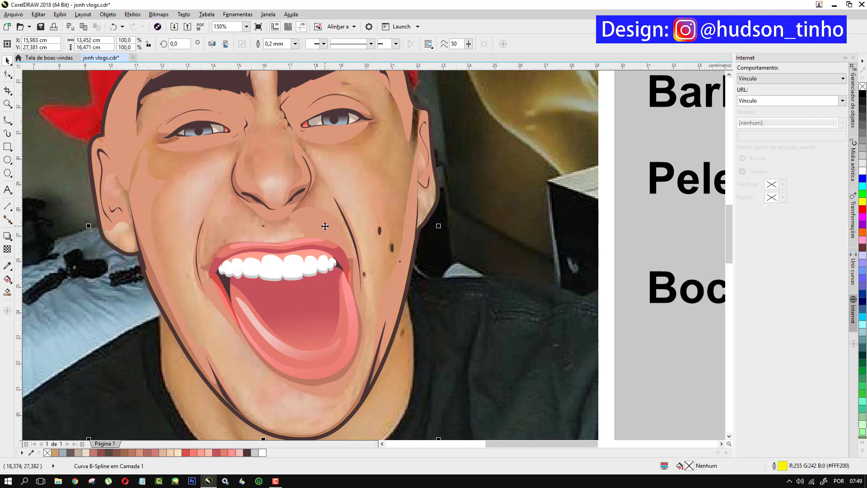
{"action": "right_click", "coordinate": [324, 226]}
{"action": "left_click", "coordinate": [310, 218]}
{"action": "key", "text": "F10"}
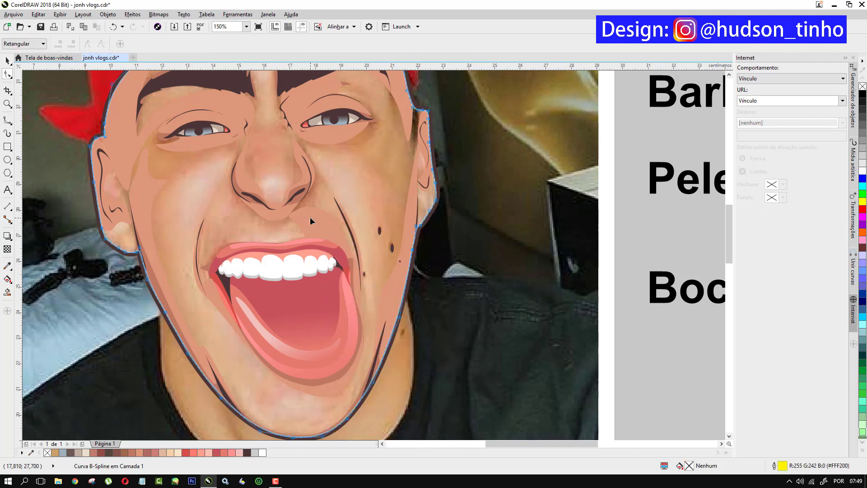
{"action": "key", "text": "space"}
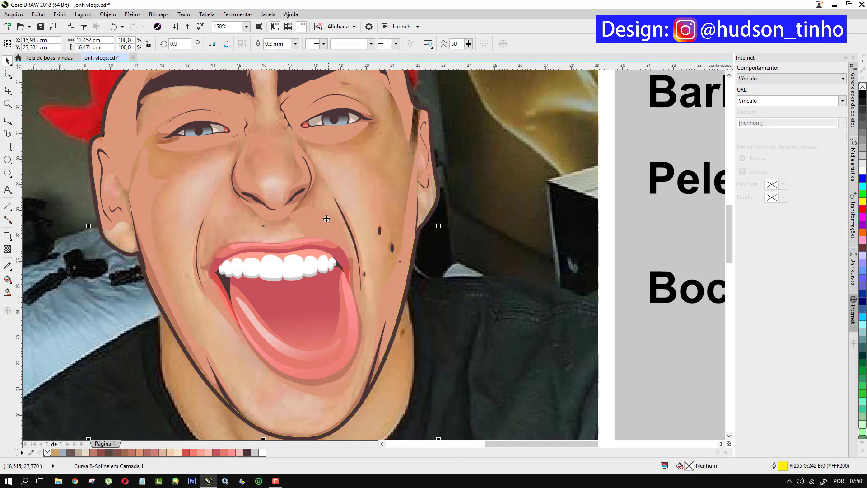
{"action": "left_click", "coordinate": [514, 263]}
{"action": "left_click", "coordinate": [318, 215]}
- Reorder the grouped forehead and eye shadow shapes so they sit directly in front of the photo
{"action": "scroll", "coordinate": [429, 266], "scroll_direction": "down", "scroll_amount": 2}
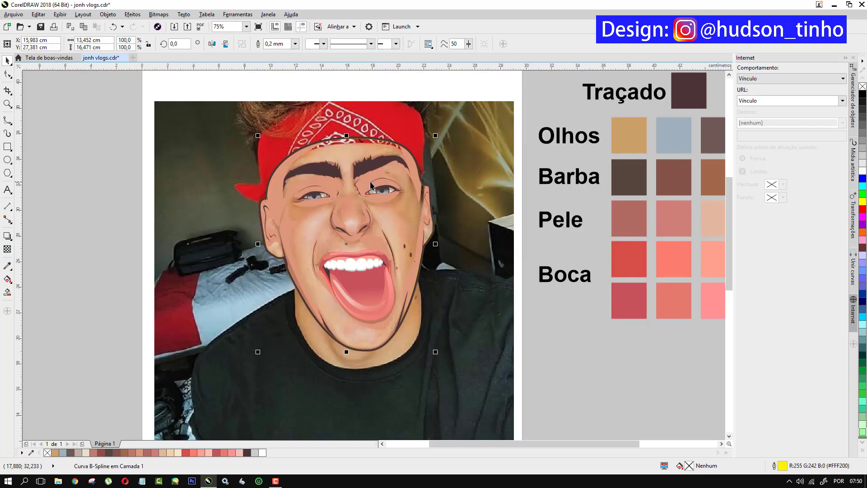
{"action": "left_click", "coordinate": [375, 180]}
{"action": "left_click", "coordinate": [374, 175]}
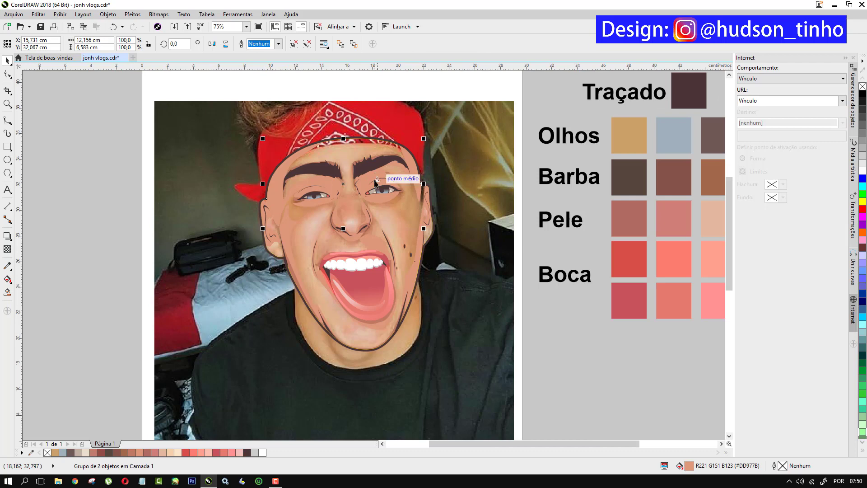
{"action": "left_click", "coordinate": [364, 183]}
{"action": "right_click", "coordinate": [364, 183]}
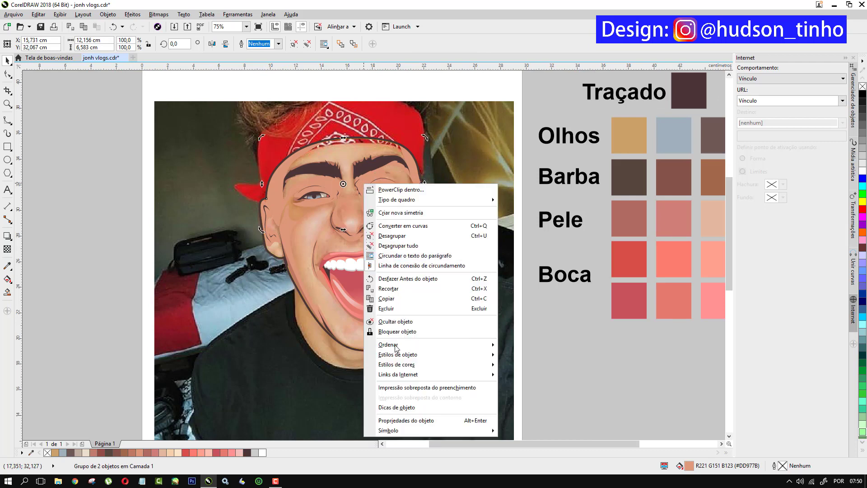
{"action": "mouse_move", "coordinate": [396, 346]}
{"action": "left_click", "coordinate": [522, 413]}
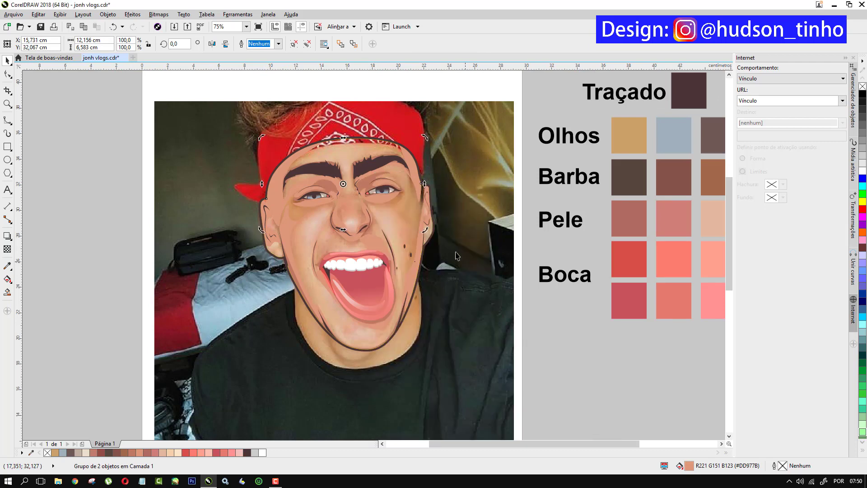
- Reorder the unfilled face contour curve so it sits directly in front of the photo
{"action": "scroll", "coordinate": [312, 158], "scroll_direction": "up", "scroll_amount": 2}
{"action": "left_click", "coordinate": [240, 243]}
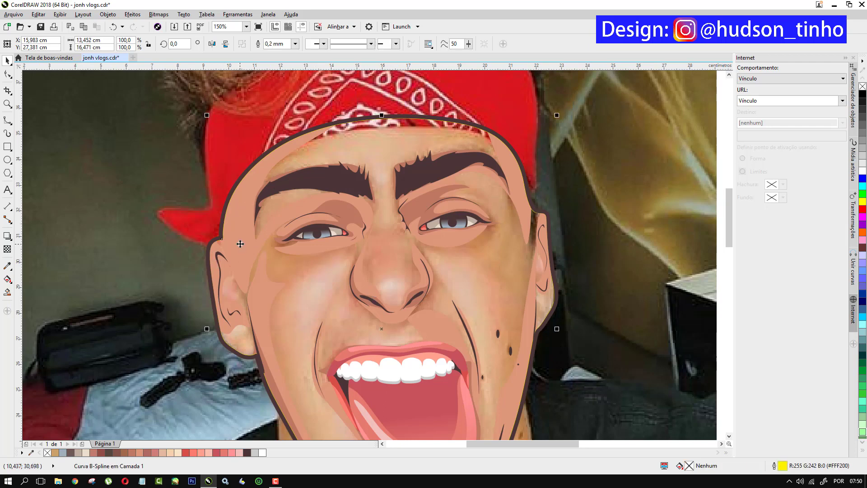
{"action": "right_click", "coordinate": [234, 238]}
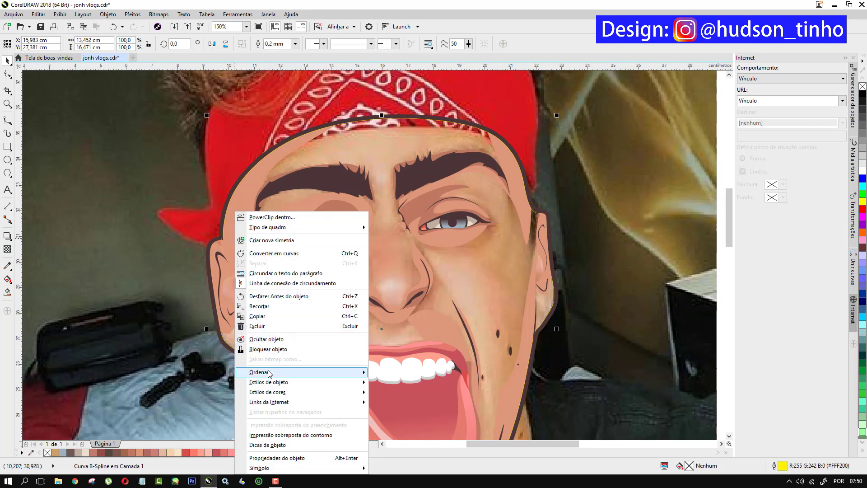
{"action": "mouse_move", "coordinate": [307, 372]}
{"action": "left_click", "coordinate": [392, 438]}
{"action": "left_click", "coordinate": [175, 384]}
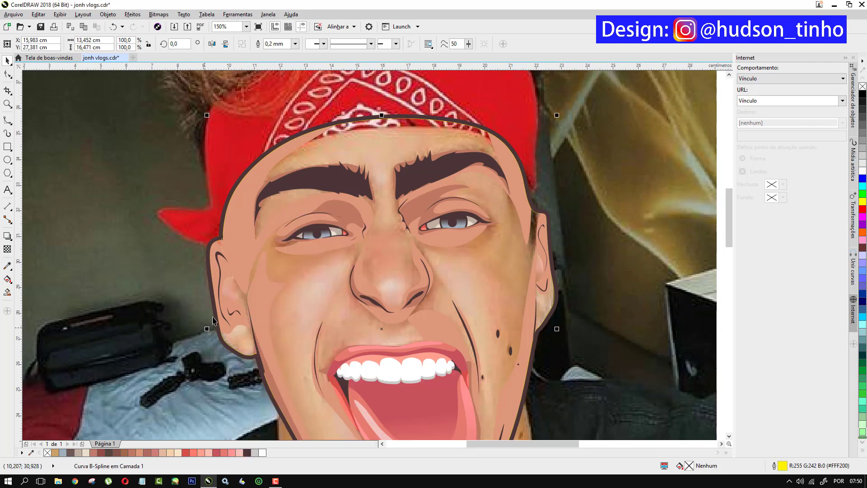
- Reorder the left-hand ear shadow so it sits directly in front of the photo, beneath the ear lines
{"action": "left_click", "coordinate": [234, 307]}
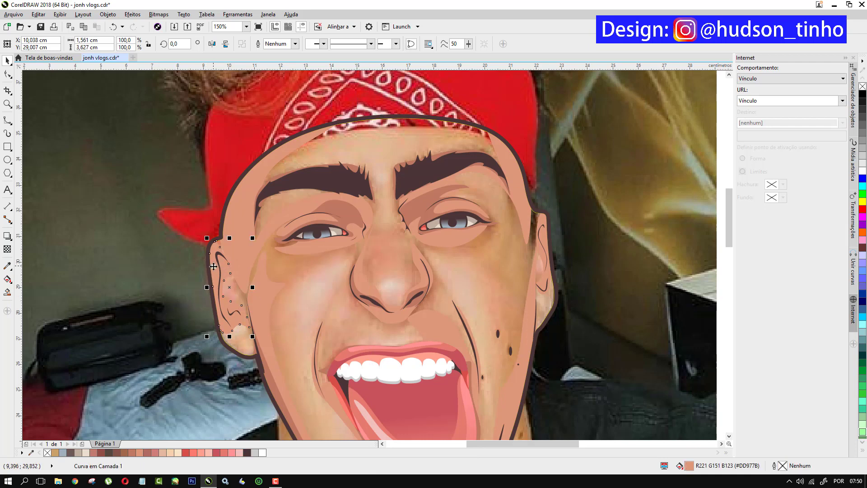
{"action": "right_click", "coordinate": [213, 270]}
{"action": "mouse_move", "coordinate": [244, 164]}
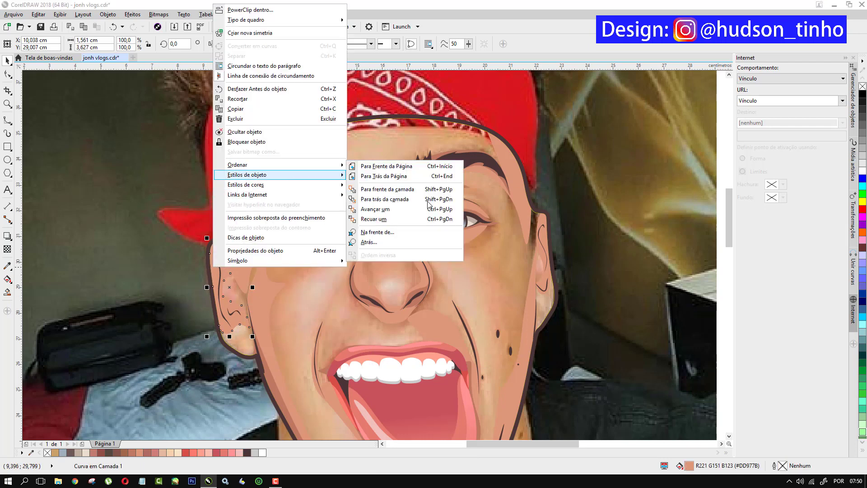
{"action": "left_click", "coordinate": [394, 230]}
{"action": "left_click", "coordinate": [639, 251]}
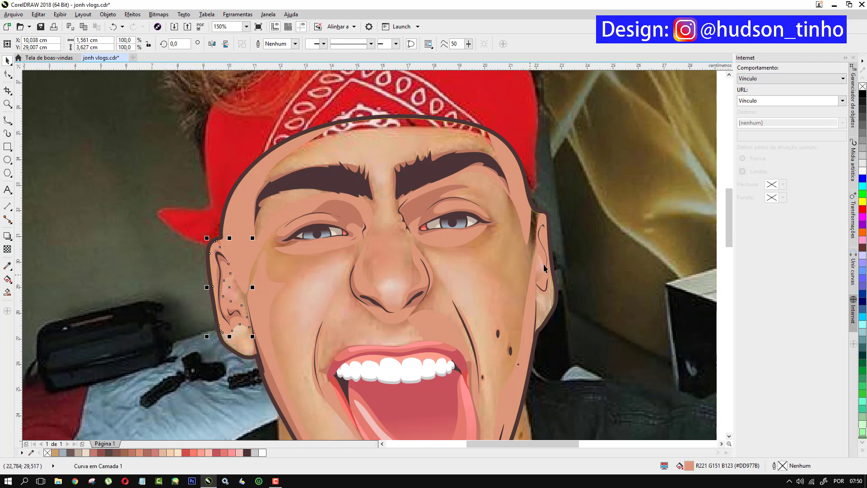
- Reorder the right-hand ear shadow so it sits directly in front of the photo, and clear the selection
{"action": "left_click", "coordinate": [584, 247]}
{"action": "left_click", "coordinate": [543, 219]}
{"action": "right_click", "coordinate": [543, 221]}
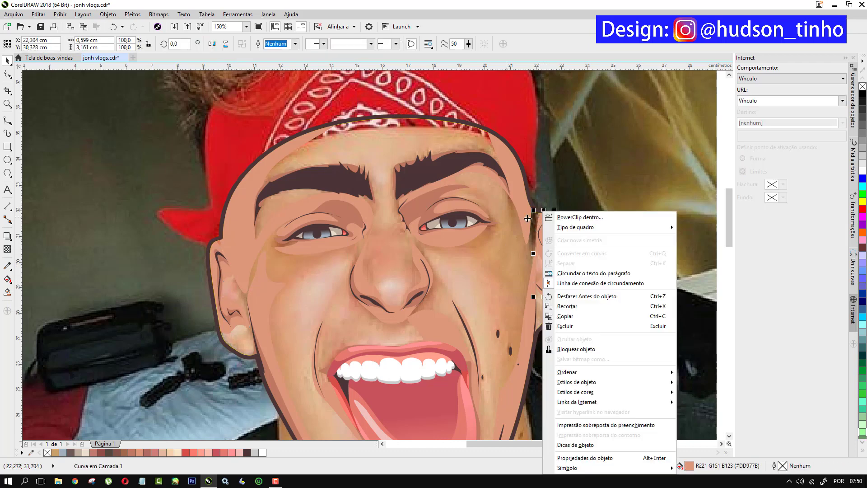
{"action": "mouse_move", "coordinate": [564, 373]}
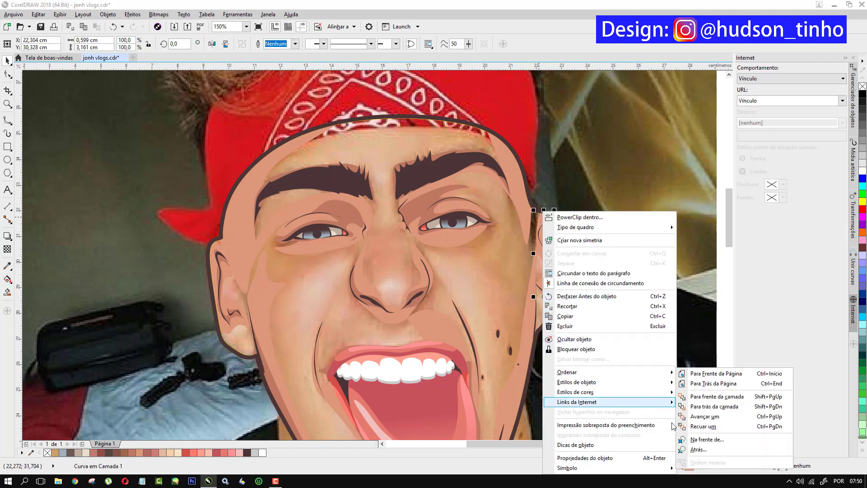
{"action": "left_click", "coordinate": [705, 439]}
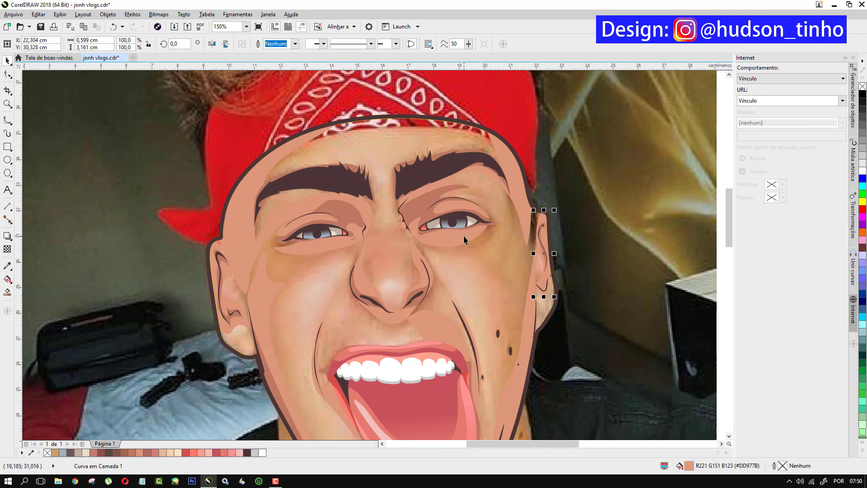
{"action": "scroll", "coordinate": [463, 235], "scroll_direction": "down", "scroll_amount": 2}
{"action": "key", "text": "Escape"}
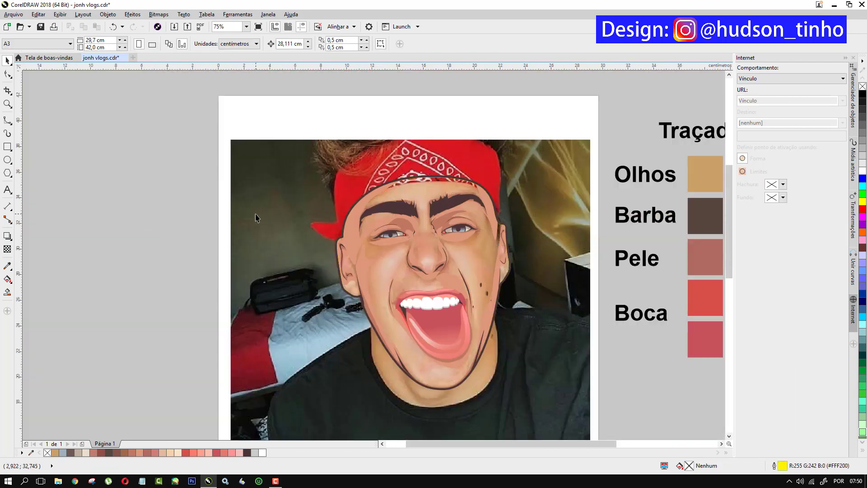
{"action": "scroll", "coordinate": [453, 292], "scroll_direction": "up", "scroll_amount": 2}
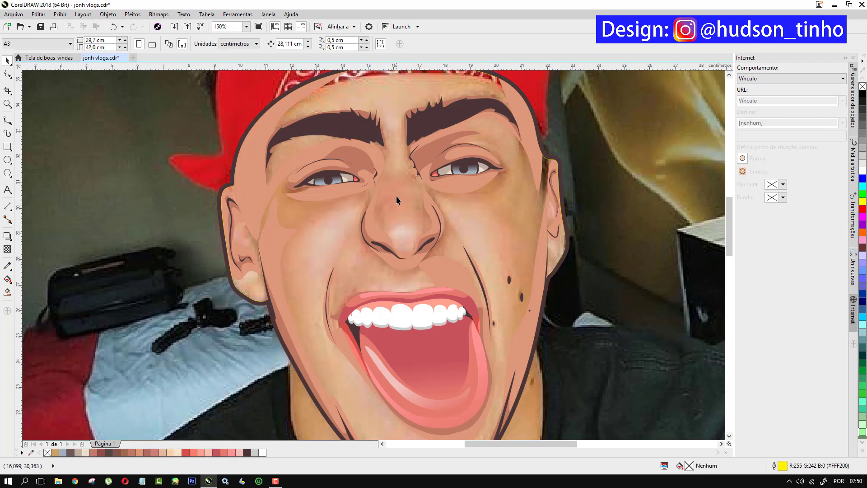
- Draw a closed B-spline highlight contour on the forehead, about 8.1 × 2.9 cm, following the eyebrows and dipping between them
{"action": "key", "text": "F5"}
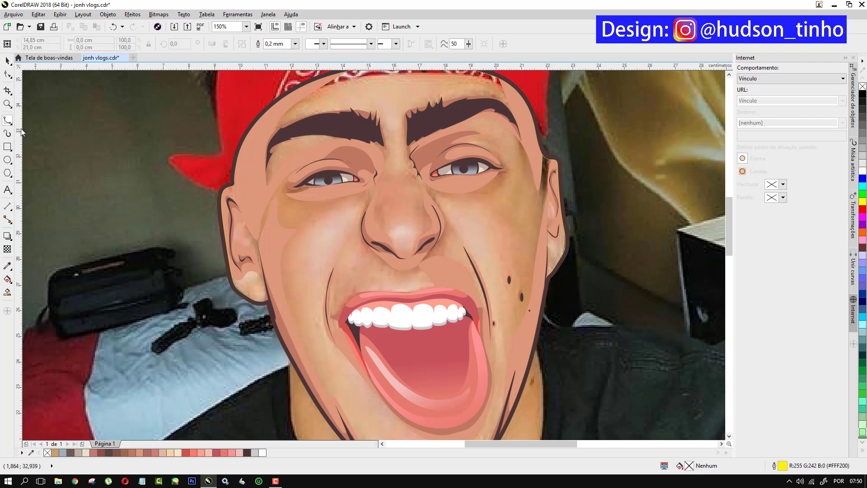
{"action": "scroll", "coordinate": [373, 185], "scroll_direction": "down", "scroll_amount": 2}
{"action": "scroll", "coordinate": [443, 131], "scroll_direction": "up", "scroll_amount": 2}
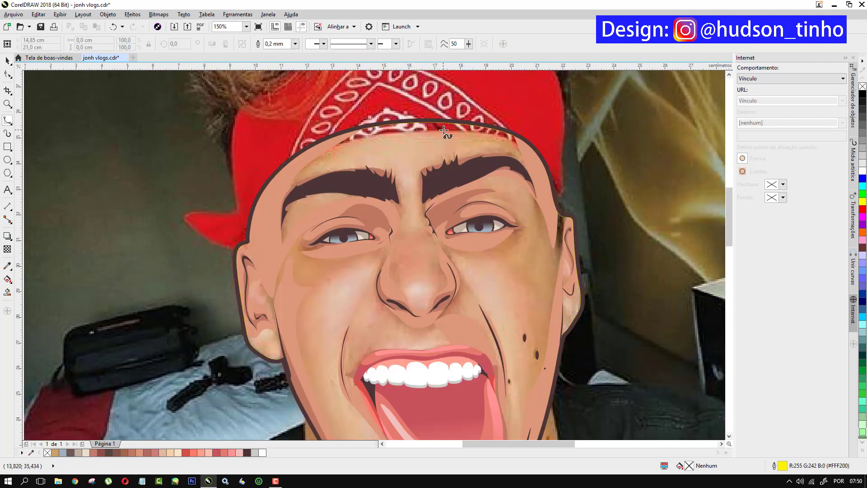
{"action": "left_click", "coordinate": [520, 151]}
{"action": "left_click", "coordinate": [501, 140]}
{"action": "left_click", "coordinate": [437, 132]}
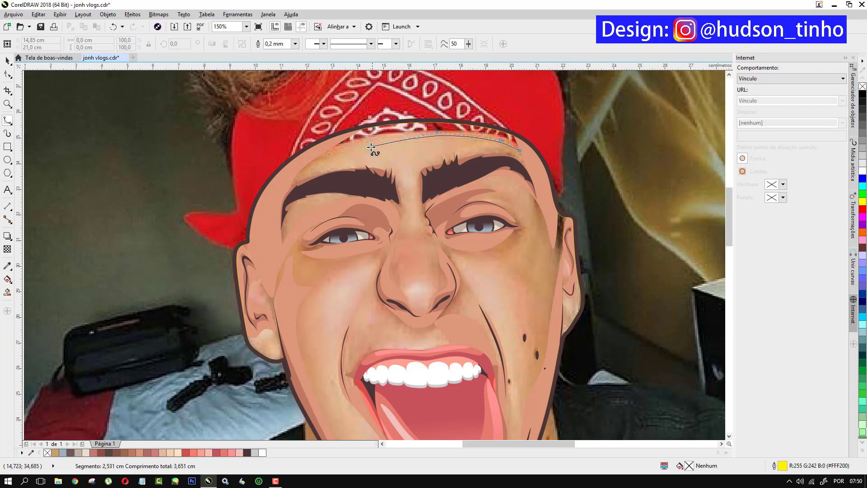
{"action": "left_click", "coordinate": [362, 137]}
{"action": "left_click", "coordinate": [314, 164]}
{"action": "left_click", "coordinate": [305, 178]}
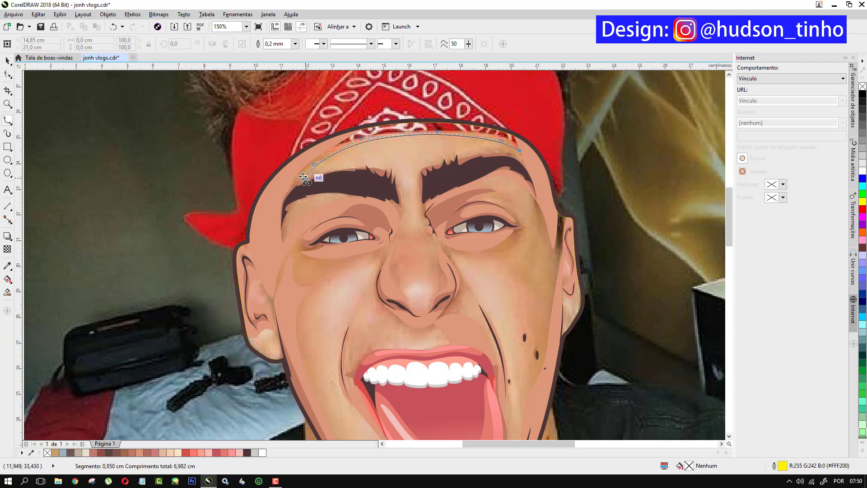
{"action": "left_click", "coordinate": [329, 166]}
{"action": "left_click", "coordinate": [376, 162]}
{"action": "left_click", "coordinate": [395, 174]}
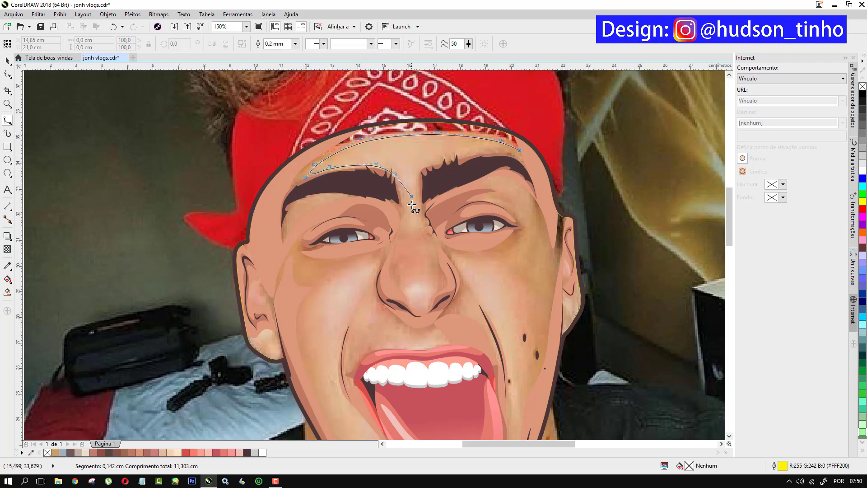
{"action": "left_click", "coordinate": [405, 208]}
{"action": "left_click", "coordinate": [419, 207]}
{"action": "left_click", "coordinate": [421, 160]}
{"action": "left_click", "coordinate": [457, 154]}
{"action": "left_click", "coordinate": [501, 147]}
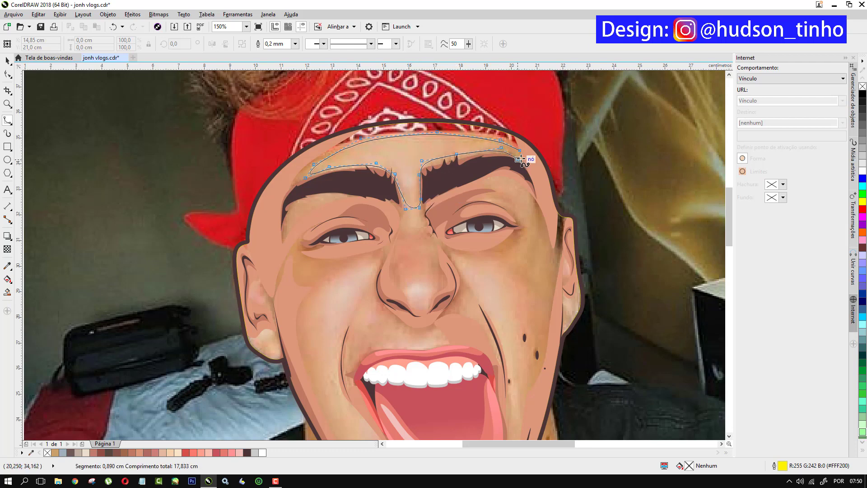
{"action": "left_click", "coordinate": [519, 150]}
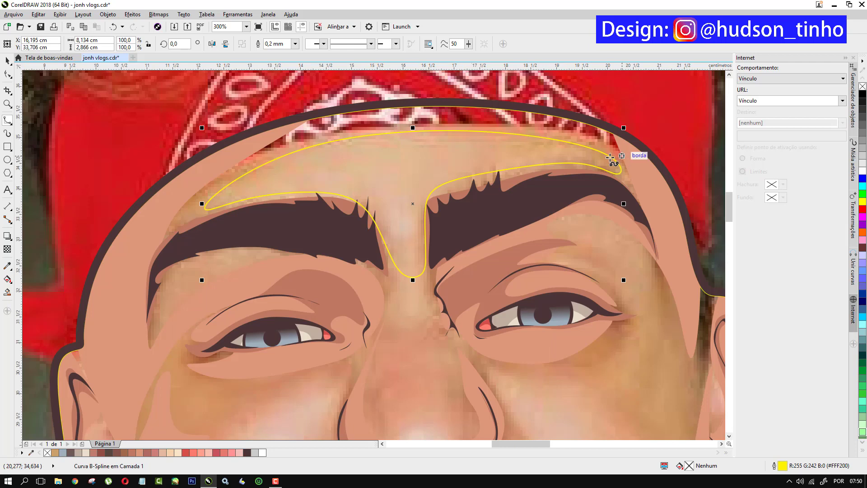
- Draw a second closed B-spline contour inside the forehead highlight, about 7.2 × 2.1 cm, echoing its outline
{"action": "left_click", "coordinate": [610, 161]}
{"action": "left_click", "coordinate": [536, 141]}
{"action": "left_click", "coordinate": [367, 140]}
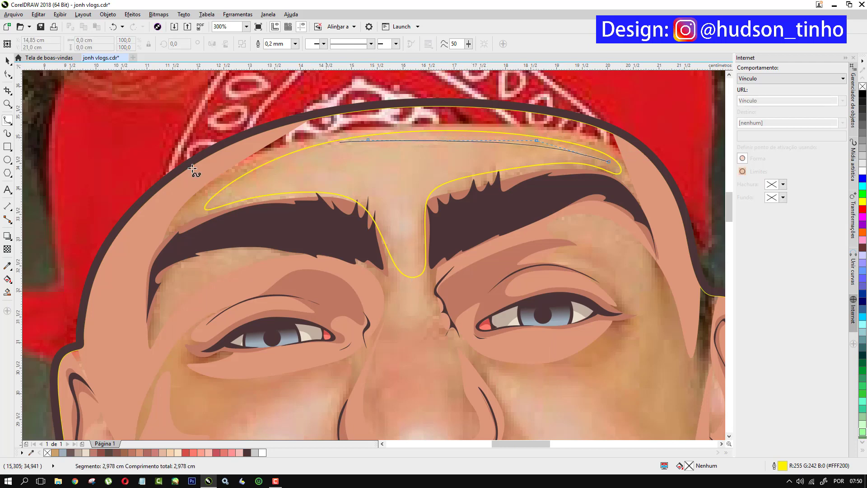
{"action": "left_click", "coordinate": [246, 178]}
{"action": "left_click", "coordinate": [217, 199]}
{"action": "left_click", "coordinate": [271, 186]}
{"action": "left_click", "coordinate": [325, 186]}
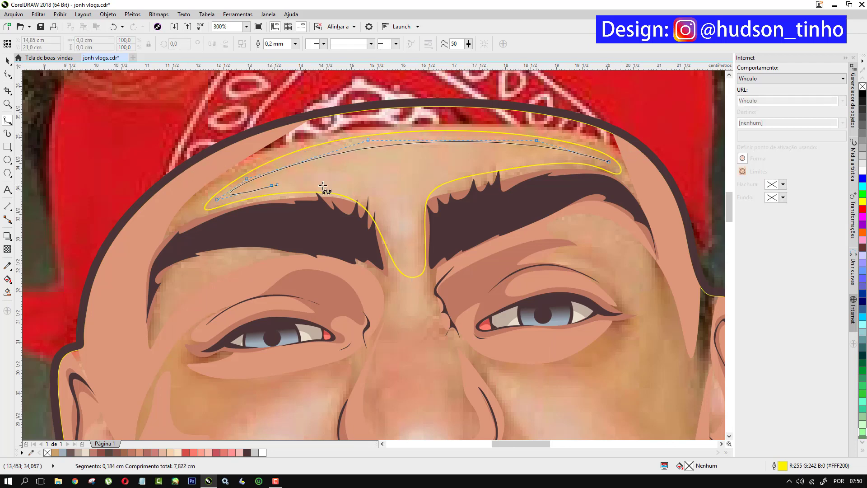
{"action": "left_click", "coordinate": [362, 195]}
{"action": "left_click", "coordinate": [384, 216]}
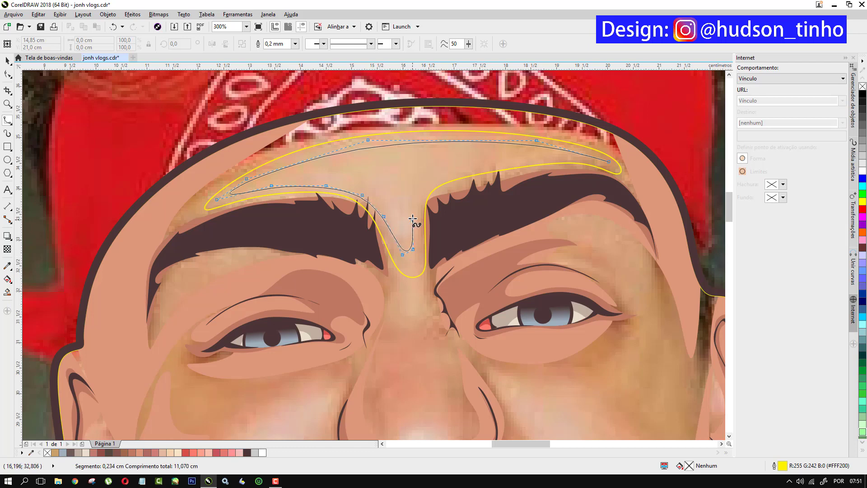
{"action": "left_click", "coordinate": [412, 213]}
{"action": "left_click", "coordinate": [423, 184]}
{"action": "left_click", "coordinate": [464, 159]}
{"action": "left_click", "coordinate": [559, 156]}
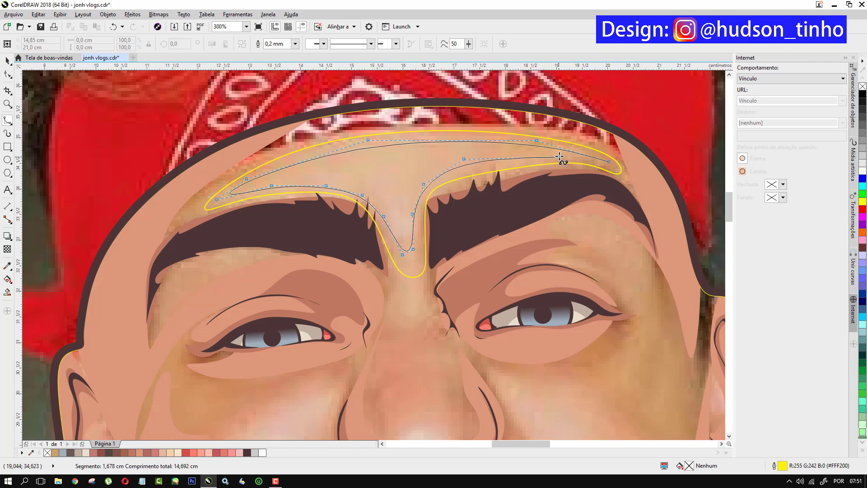
{"action": "left_click", "coordinate": [596, 161]}
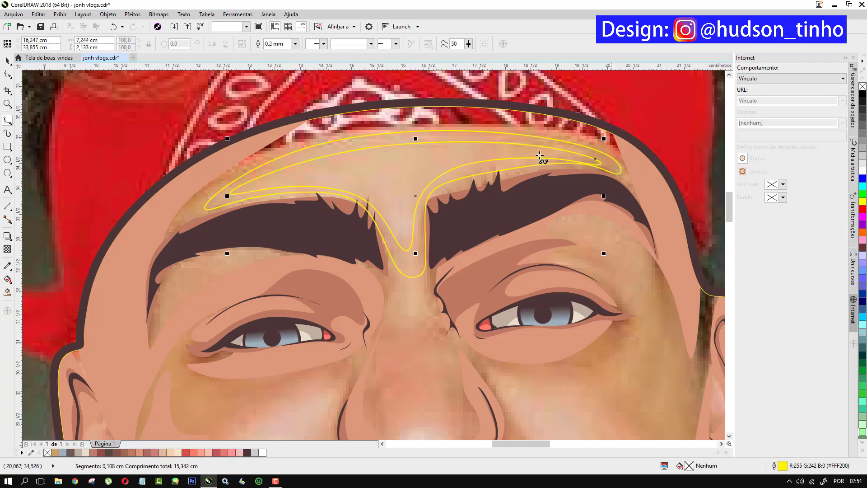
- Draw a third, innermost closed B-spline contour on the forehead, about 5.4 × 1.5 cm, with its dip above the nose bridge
{"action": "left_click", "coordinate": [296, 173]}
{"action": "left_click", "coordinate": [351, 176]}
{"action": "left_click", "coordinate": [398, 215]}
{"action": "left_click", "coordinate": [401, 233]}
{"action": "left_click", "coordinate": [414, 169]}
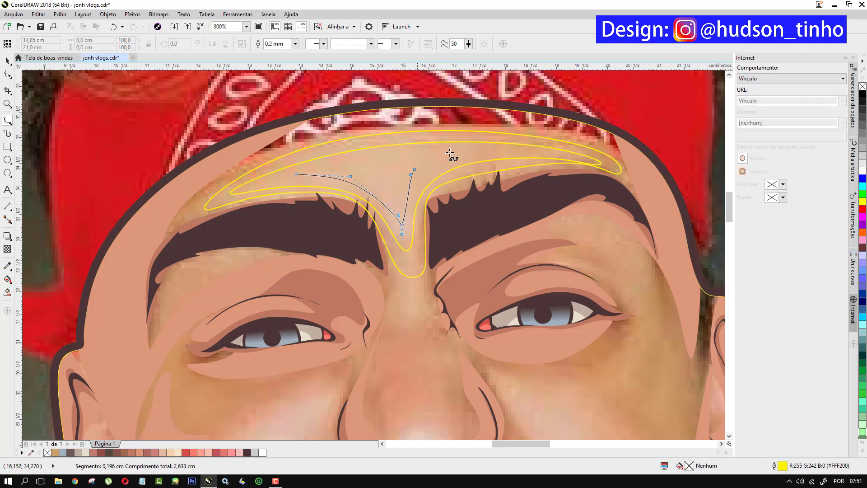
{"action": "left_click", "coordinate": [455, 149]}
{"action": "left_click", "coordinate": [514, 147]}
{"action": "left_click", "coordinate": [554, 154]}
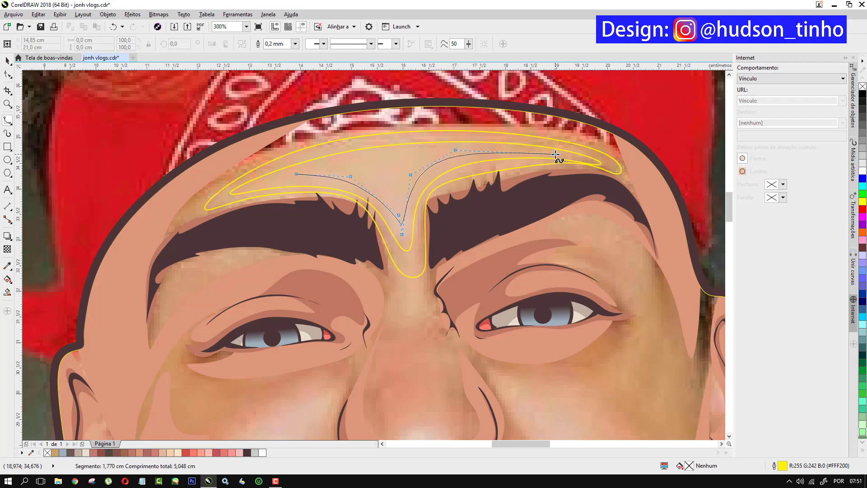
{"action": "left_click", "coordinate": [411, 148]}
{"action": "left_click", "coordinate": [276, 171]}
{"action": "left_click", "coordinate": [246, 187]}
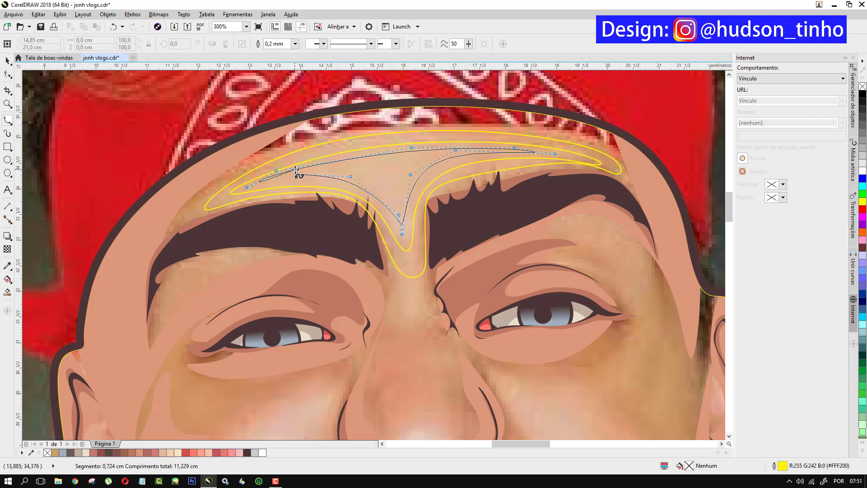
{"action": "left_click", "coordinate": [296, 170]}
- Select the three nested forehead contours and group them
{"action": "left_click", "coordinate": [7, 62]}
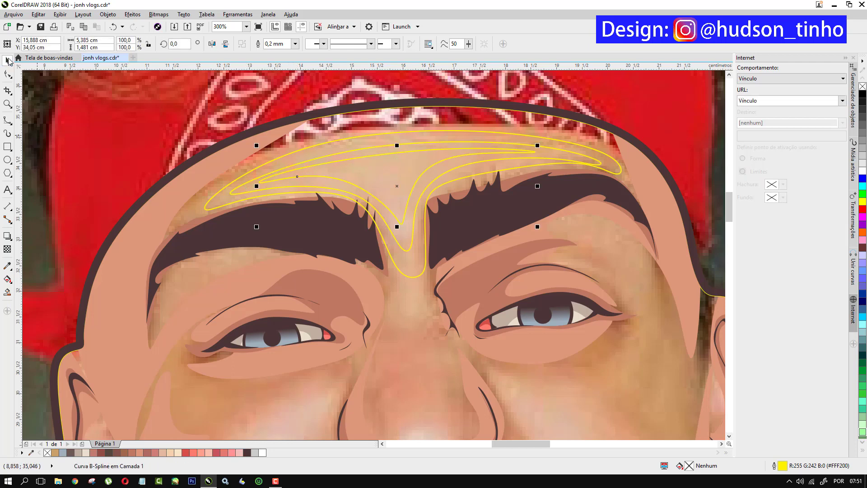
{"action": "left_click", "coordinate": [364, 150], "text": "shift"}
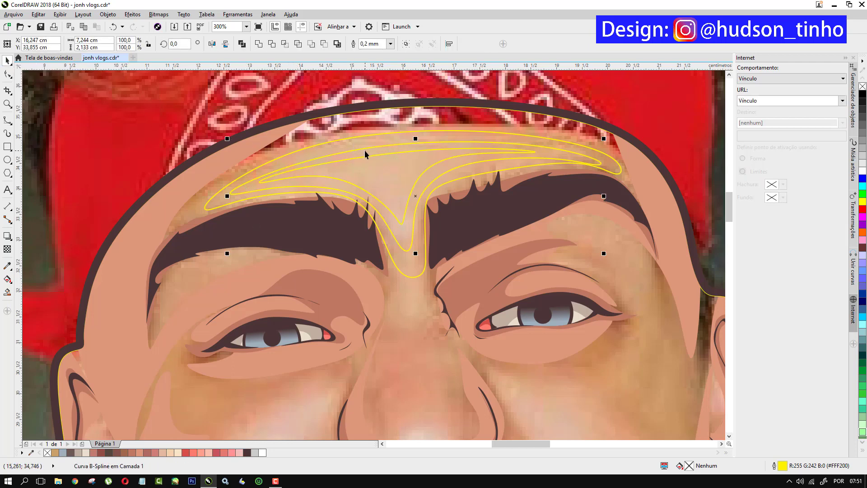
{"action": "left_click", "coordinate": [362, 137], "text": "shift"}
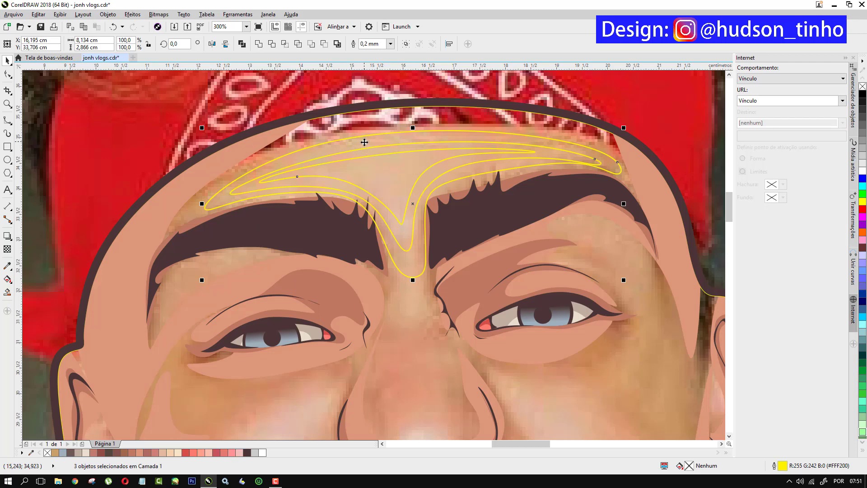
{"action": "right_click", "coordinate": [361, 145]}
{"action": "left_click", "coordinate": [384, 207]}
- Draw a closed B-spline highlight about 2.6 × 1.4 cm, curving just beneath the eyebrow on the image's left side
{"action": "scroll", "coordinate": [340, 161], "scroll_direction": "down", "scroll_amount": 2}
{"action": "left_click", "coordinate": [8, 121]}
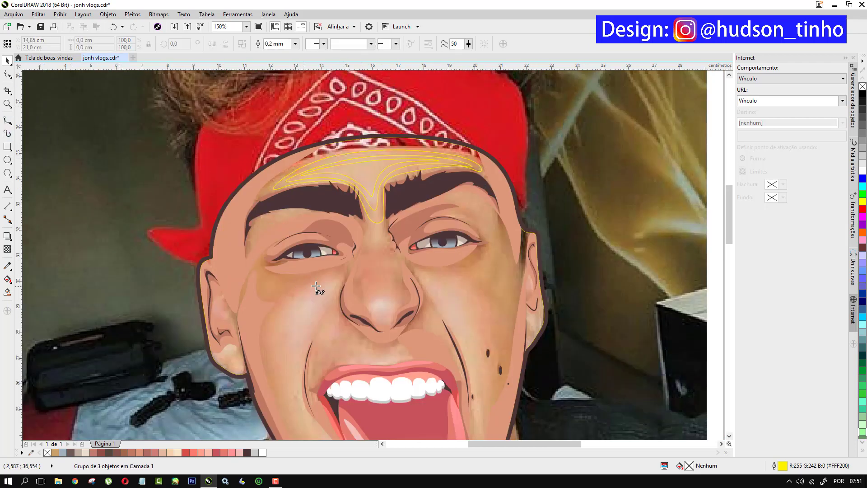
{"action": "scroll", "coordinate": [284, 213], "scroll_direction": "up", "scroll_amount": 2}
{"action": "left_click", "coordinate": [346, 212]}
{"action": "left_click", "coordinate": [301, 218]}
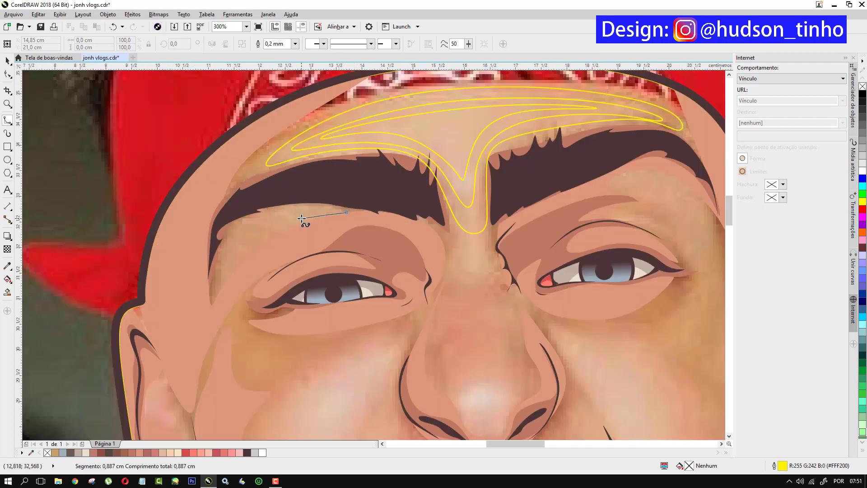
{"action": "left_click", "coordinate": [253, 238]}
{"action": "left_click", "coordinate": [222, 273]}
{"action": "left_click", "coordinate": [213, 291]}
{"action": "left_click", "coordinate": [222, 239]}
{"action": "left_click", "coordinate": [252, 220]}
{"action": "left_click", "coordinate": [282, 212]}
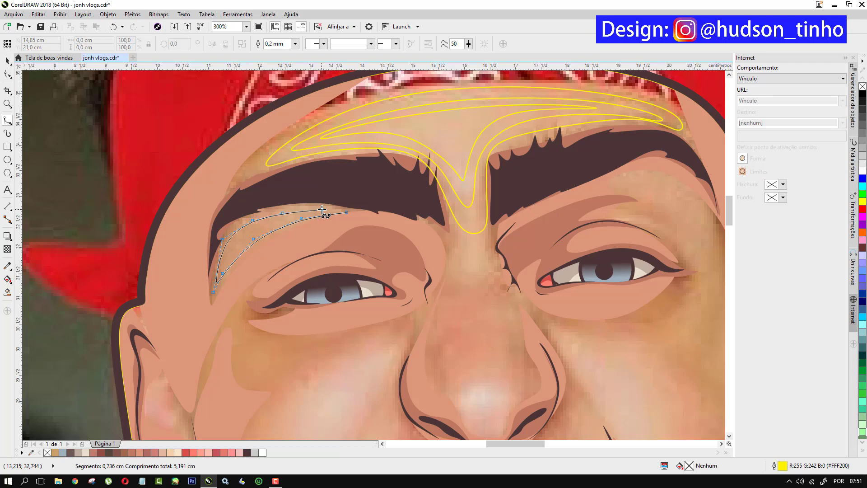
{"action": "left_click", "coordinate": [347, 211]}
- Draw a thinner closed B-spline contour, about 1.9 × 0.9 cm, inside the highlight beneath that eyebrow
{"action": "left_click", "coordinate": [221, 262]}
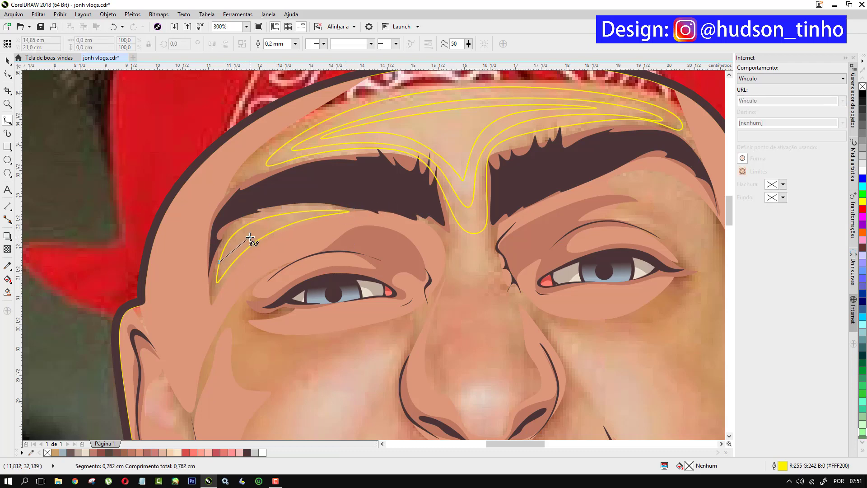
{"action": "left_click", "coordinate": [250, 236]}
{"action": "left_click", "coordinate": [283, 220]}
{"action": "left_click", "coordinate": [312, 211]}
{"action": "left_click", "coordinate": [325, 213]}
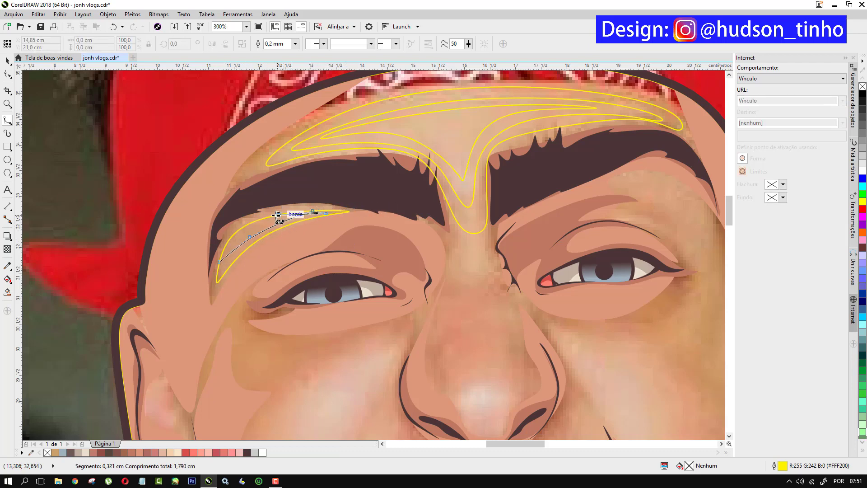
{"action": "left_click", "coordinate": [271, 216]}
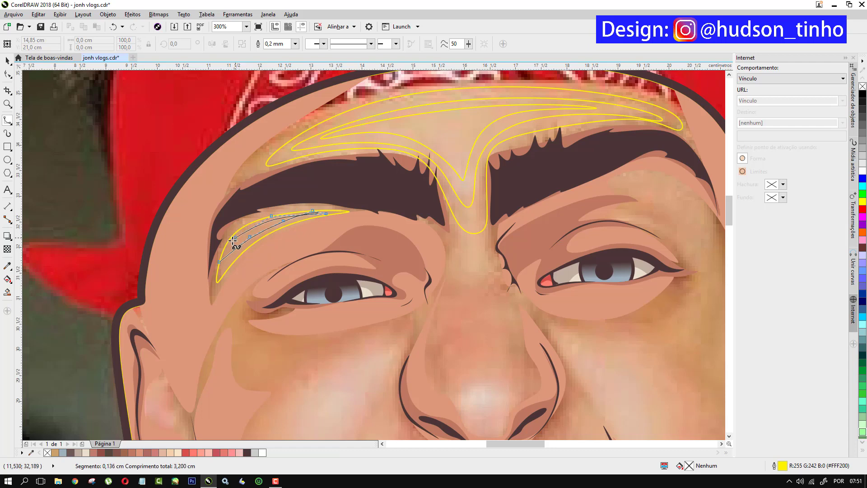
{"action": "left_click", "coordinate": [219, 261]}
- Select the two nested contours beneath the eyebrow and group them
{"action": "left_click", "coordinate": [7, 61]}
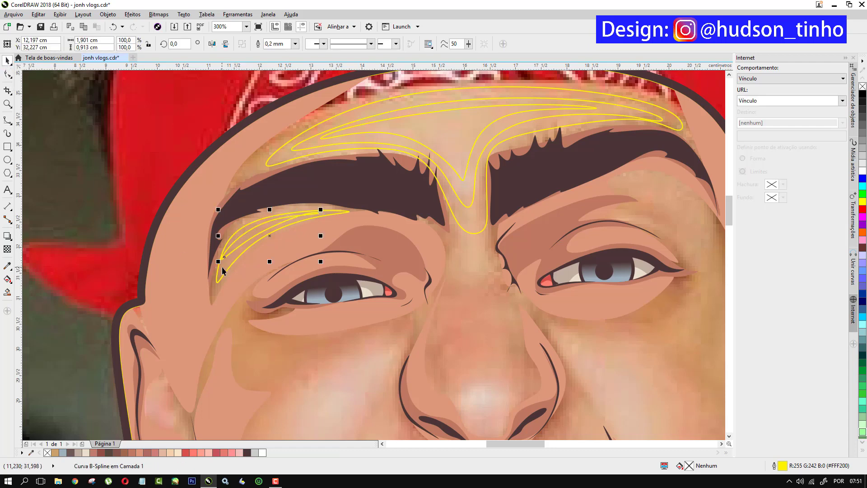
{"action": "left_click", "coordinate": [231, 260], "text": "shift"}
{"action": "right_click", "coordinate": [232, 254]}
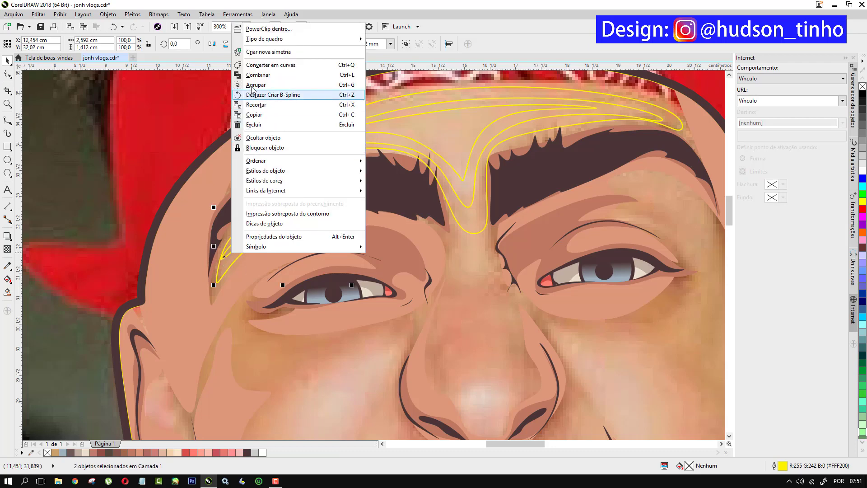
{"action": "left_click", "coordinate": [262, 93]}
- Fill the selected group containing the ear highlights with the light cream colour #FAE6C5
{"action": "scroll", "coordinate": [583, 209], "scroll_direction": "down", "scroll_amount": 2}
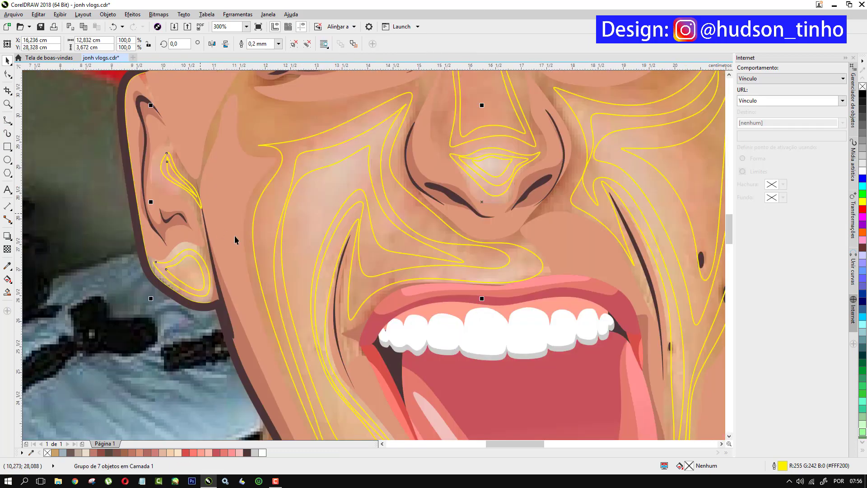
{"action": "scroll", "coordinate": [235, 240], "scroll_direction": "down", "scroll_amount": 4}
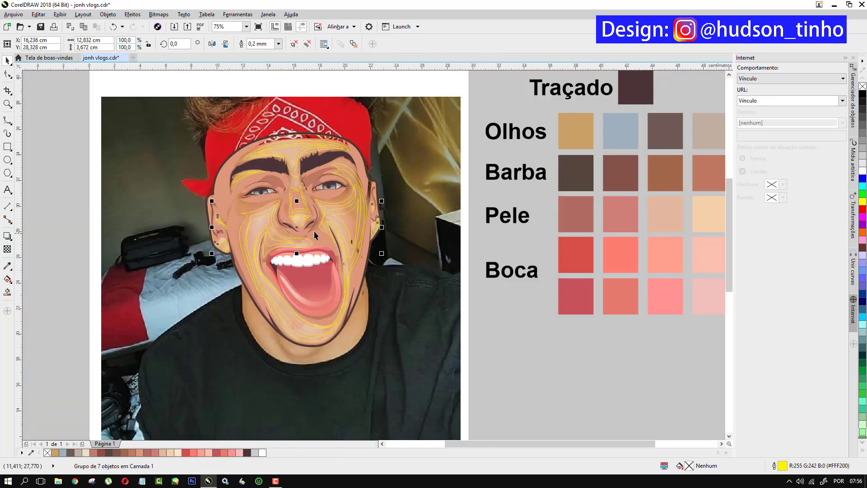
{"action": "left_click", "coordinate": [176, 451]}
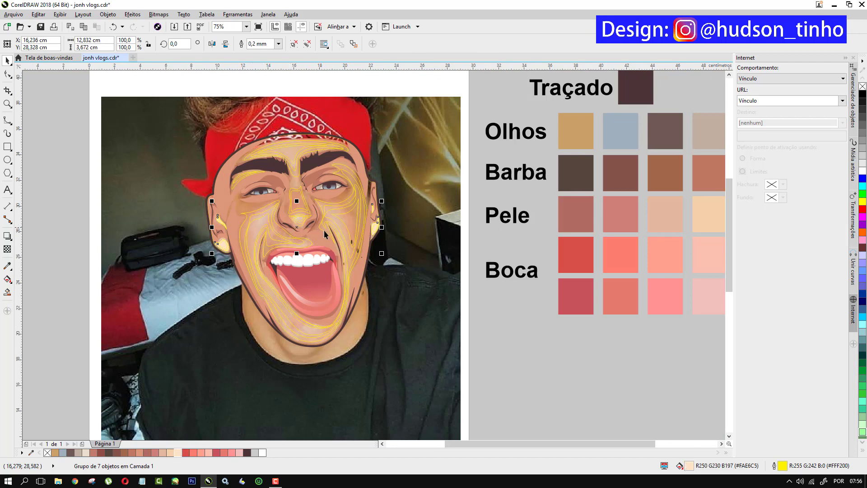
- Group the ear highlights with the remaining face highlight contours and fill the combined group with light cream #FAE6C5
{"action": "left_click", "coordinate": [346, 220], "text": "shift"}
{"action": "right_click", "coordinate": [346, 221]}
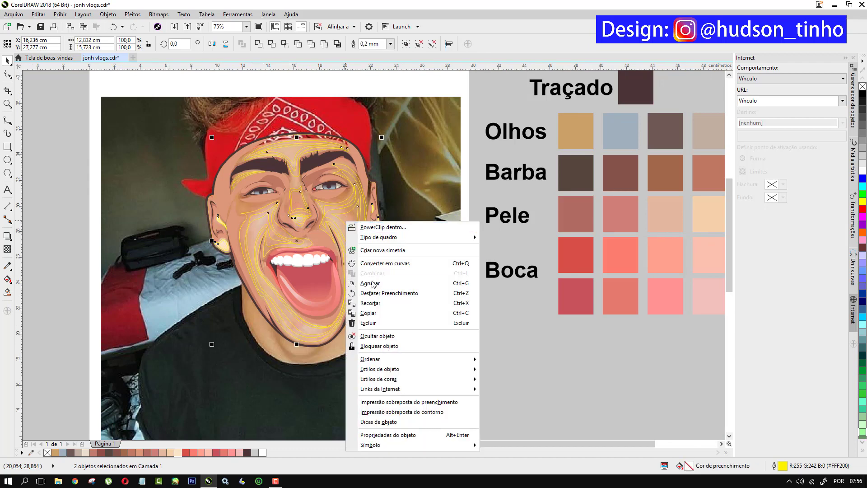
{"action": "left_click", "coordinate": [375, 285]}
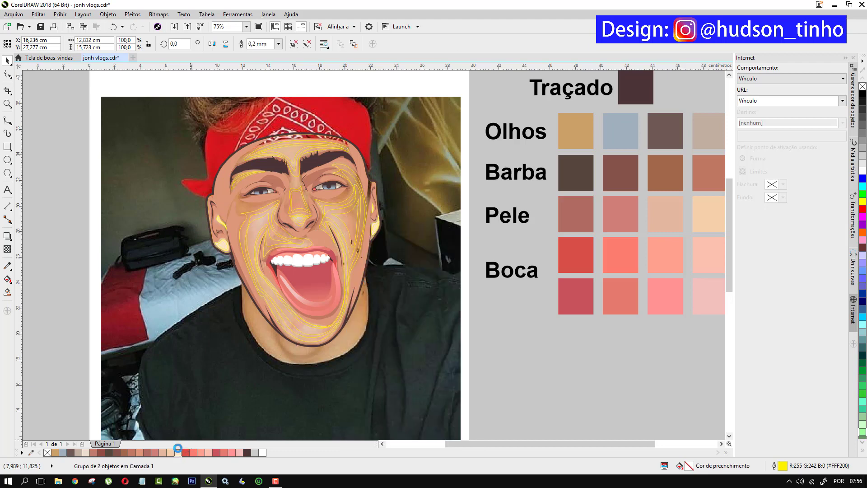
{"action": "left_click", "coordinate": [178, 452]}
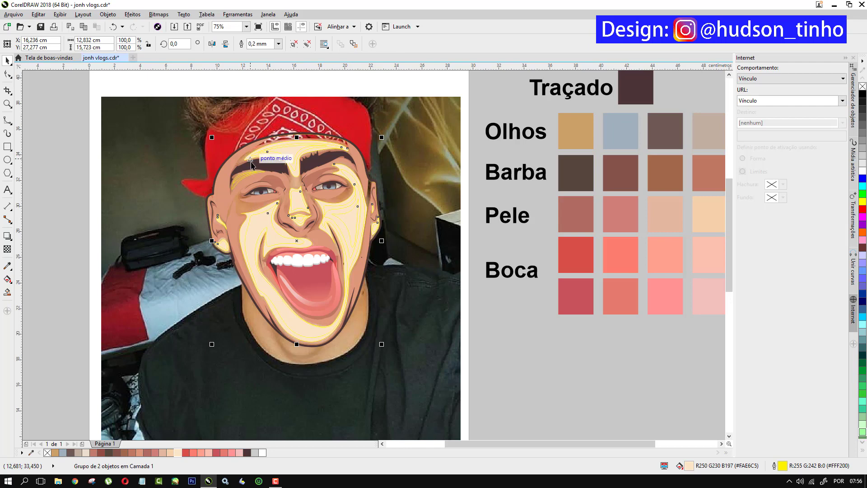
- Add the unfilled highlight beneath the eyebrow to the selection and fill it with the same light cream
{"action": "left_click", "coordinate": [242, 175], "text": "shift"}
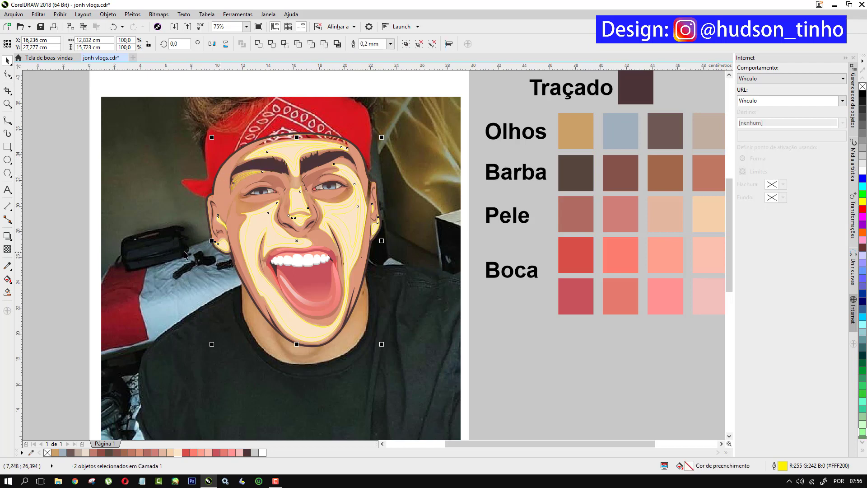
{"action": "scroll", "coordinate": [227, 161], "scroll_direction": "up", "scroll_amount": 2}
{"action": "scroll", "coordinate": [228, 165], "scroll_direction": "up", "scroll_amount": 2}
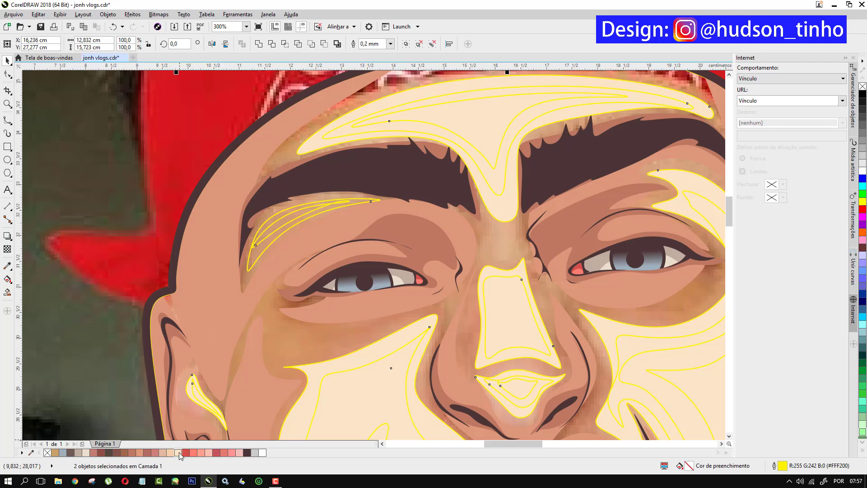
{"action": "scroll", "coordinate": [324, 224], "scroll_direction": "down", "scroll_amount": 5}
{"action": "scroll", "coordinate": [407, 276], "scroll_direction": "up", "scroll_amount": 1}
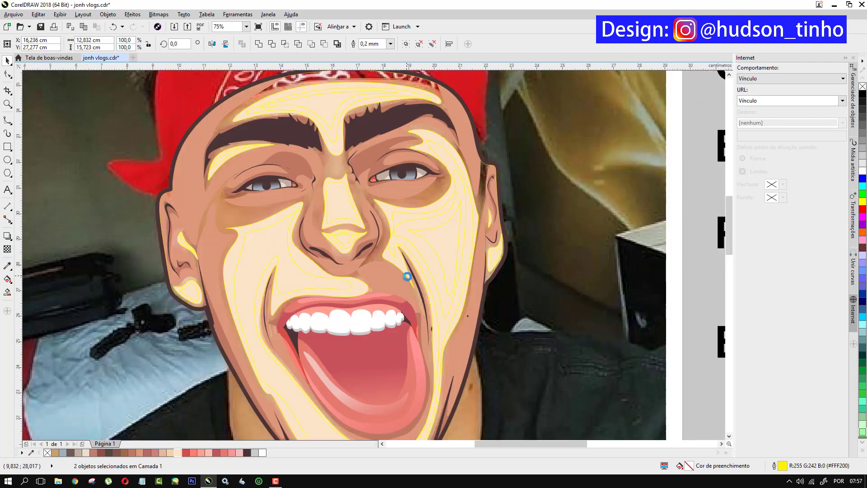
- Remove the outline from the selected cream face highlights and give them a uniform transparency of 74
{"action": "right_click", "coordinate": [47, 452]}
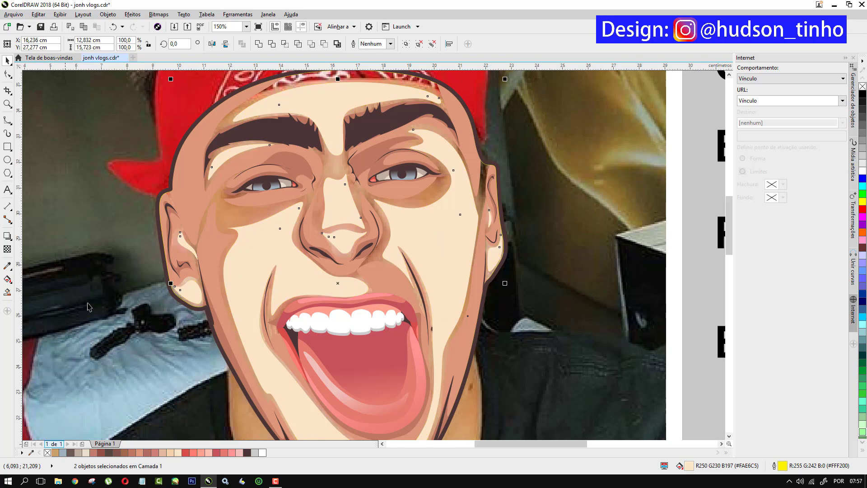
{"action": "left_click", "coordinate": [7, 249]}
{"action": "scroll", "coordinate": [314, 87], "scroll_direction": "down", "scroll_amount": 1}
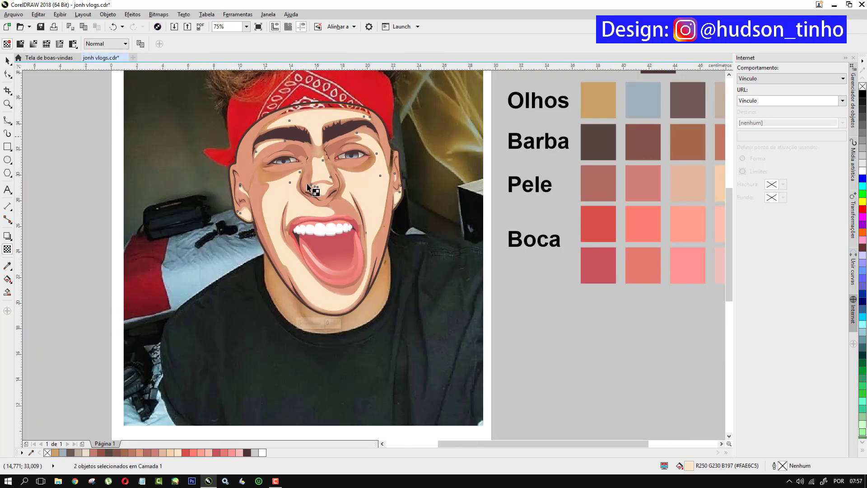
{"action": "left_click", "coordinate": [313, 326]}
{"action": "left_click_drag", "start_coordinate": [306, 326], "coordinate": [316, 323]}
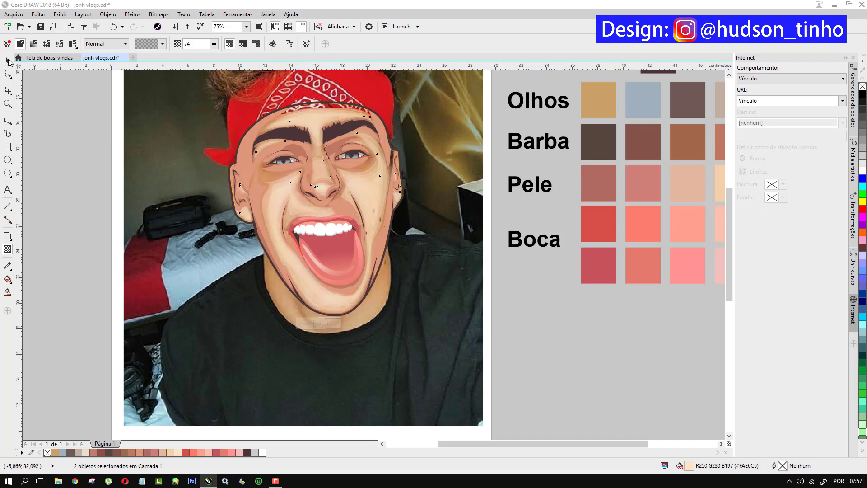
{"action": "left_click", "coordinate": [8, 61]}
{"action": "left_click", "coordinate": [102, 167]}
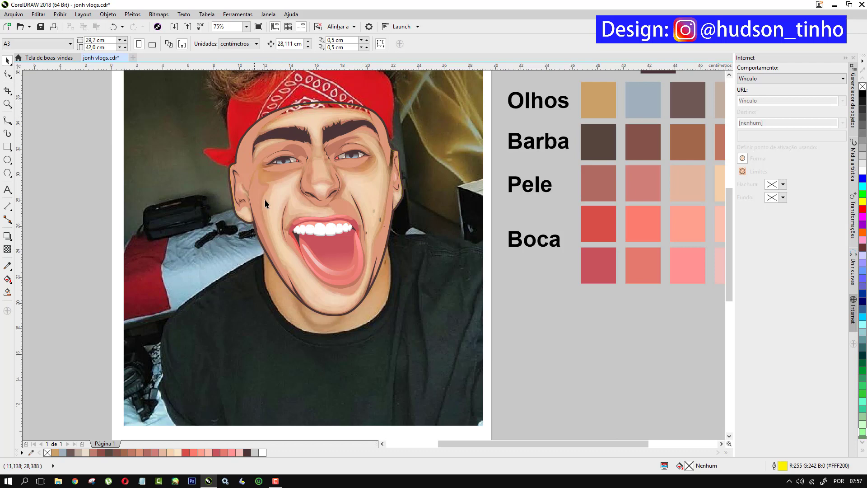
- Select the unfilled curve that outlines the whole face and ears and fill it with the skin tone #F3D0AA
{"action": "scroll", "coordinate": [277, 191], "scroll_direction": "up", "scroll_amount": 4}
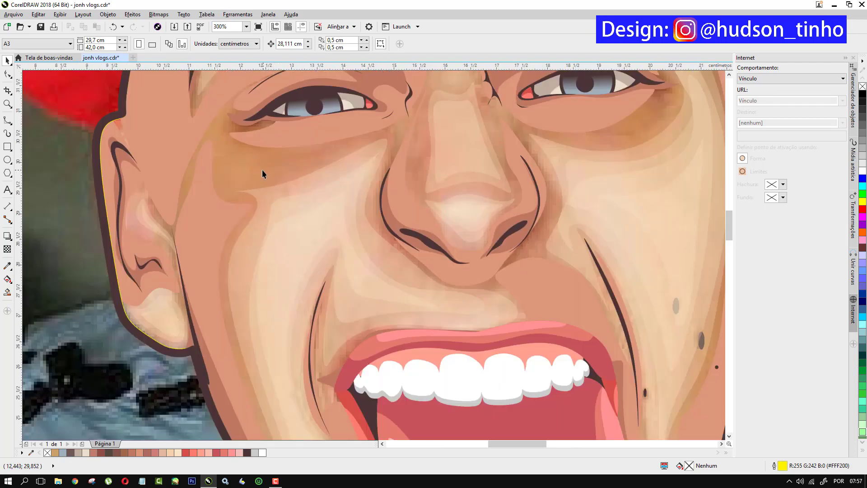
{"action": "left_click", "coordinate": [284, 159]}
{"action": "scroll", "coordinate": [168, 340], "scroll_direction": "down", "scroll_amount": 2}
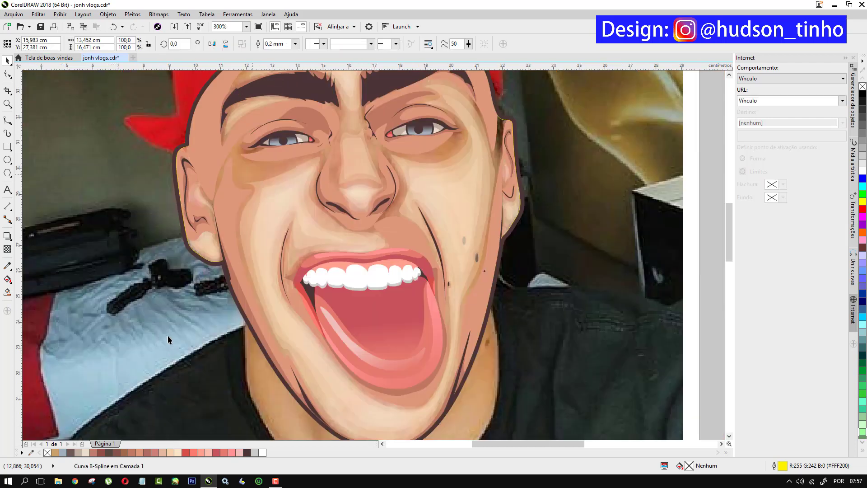
{"action": "left_click", "coordinate": [168, 453]}
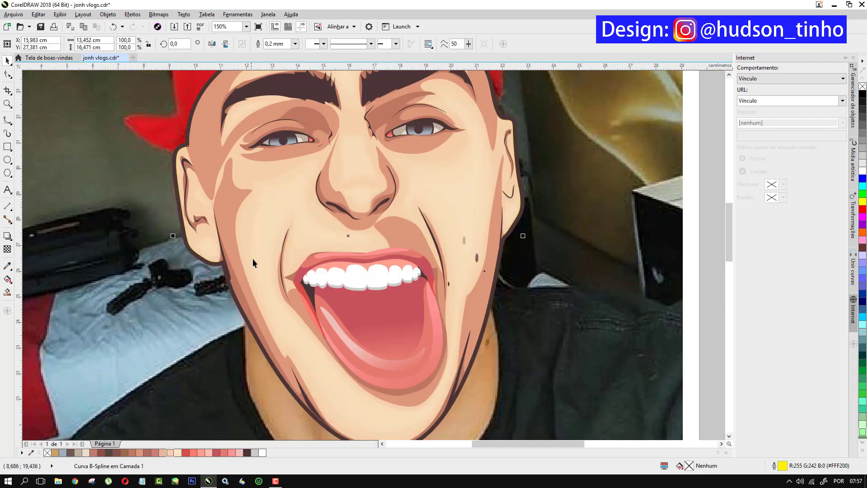
{"action": "scroll", "coordinate": [241, 191], "scroll_direction": "down", "scroll_amount": 2}
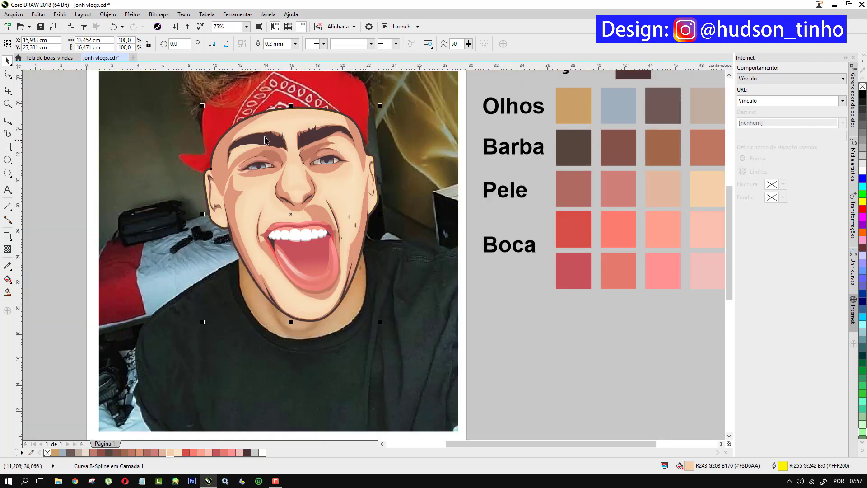
{"action": "scroll", "coordinate": [331, 160], "scroll_direction": "up", "scroll_amount": 2}
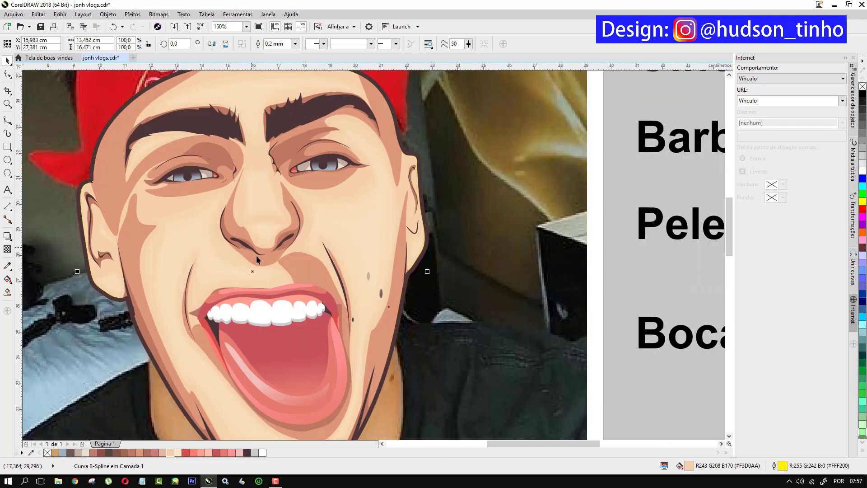
- Apply a uniform transparency of 55 to the #DD977B shadow shape around the mouth
{"action": "left_click", "coordinate": [310, 270]}
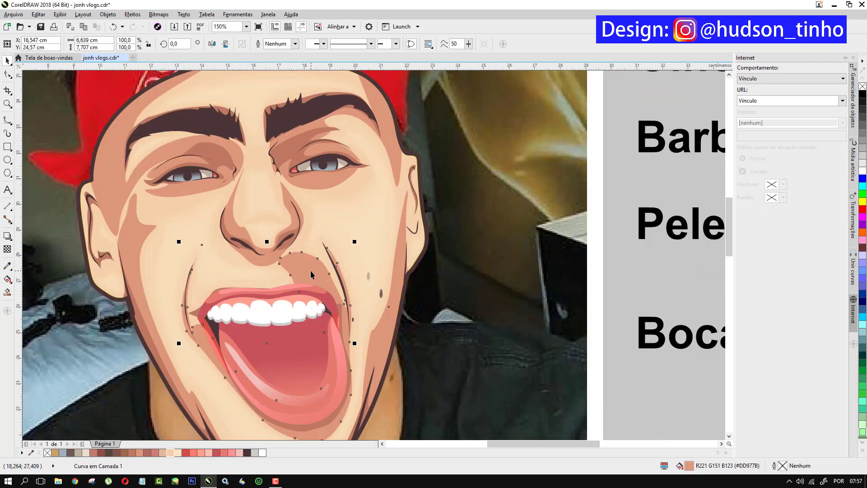
{"action": "left_click", "coordinate": [7, 248]}
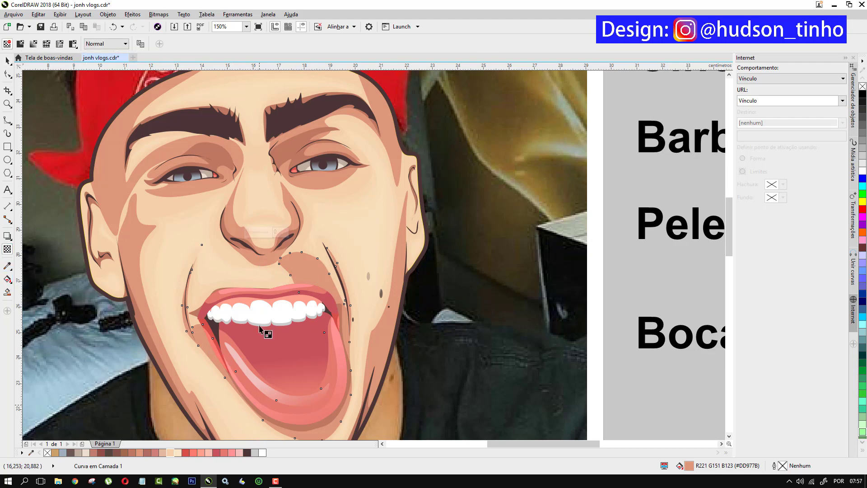
{"action": "left_click", "coordinate": [258, 233]}
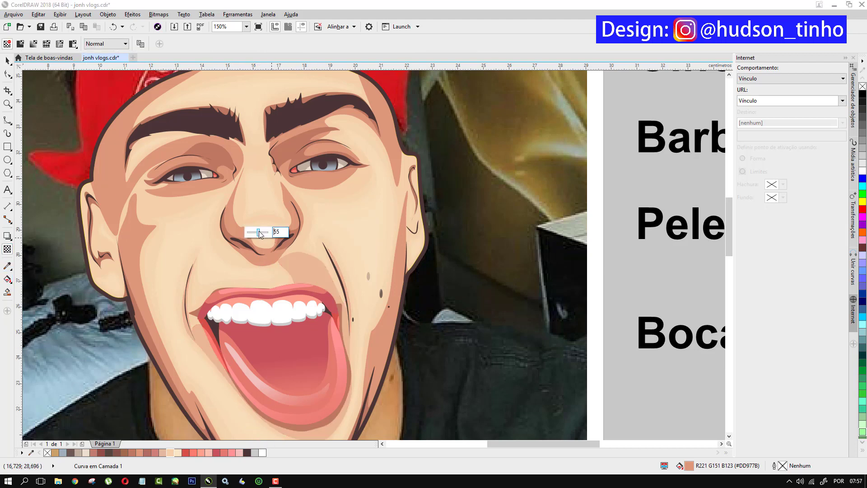
- Set the transparency of the nose shadow to 43 and of the grouped forehead and eye shadows to 77
{"action": "left_click", "coordinate": [233, 225]}
{"action": "left_click_drag", "start_coordinate": [242, 279], "coordinate": [251, 279]}
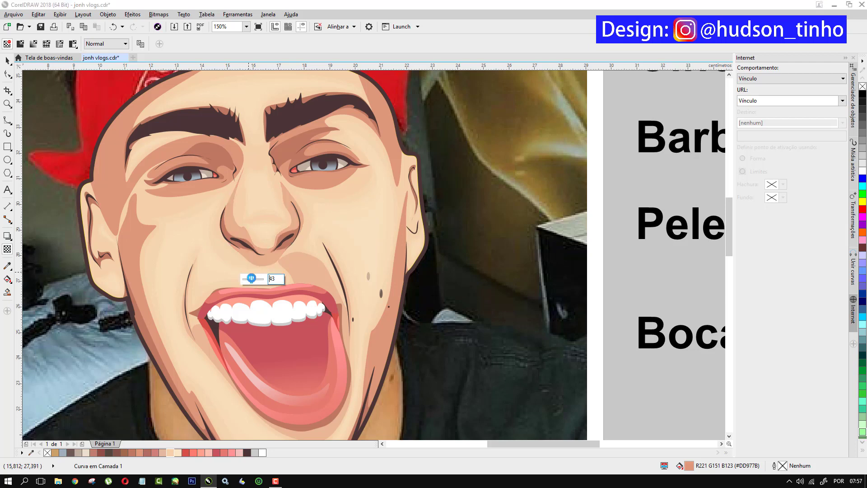
{"action": "left_click", "coordinate": [320, 135]}
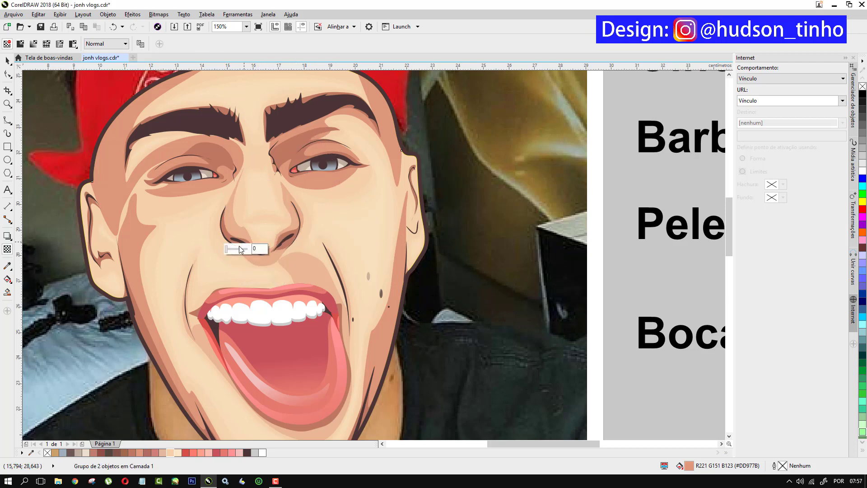
{"action": "left_click_drag", "start_coordinate": [226, 248], "coordinate": [238, 249]}
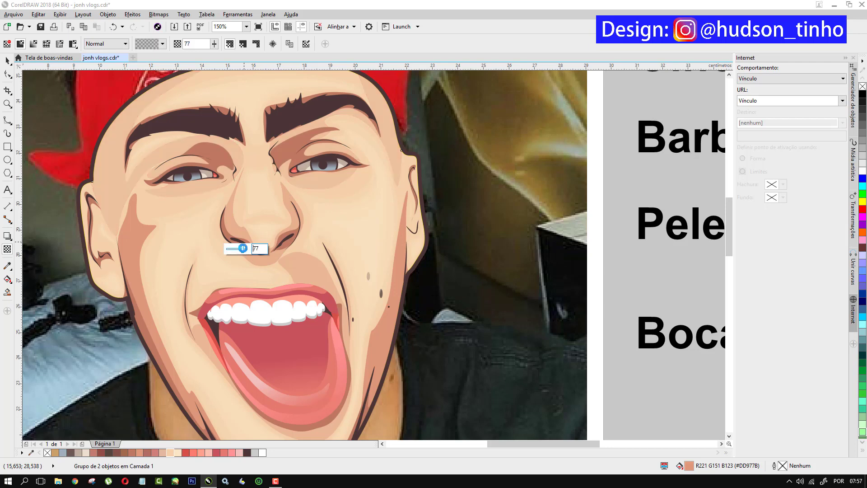
- Set the transparency of the left cheek shadow to 45 and of the right cheek and jaw shadow to 68
{"action": "left_click", "coordinate": [148, 237]}
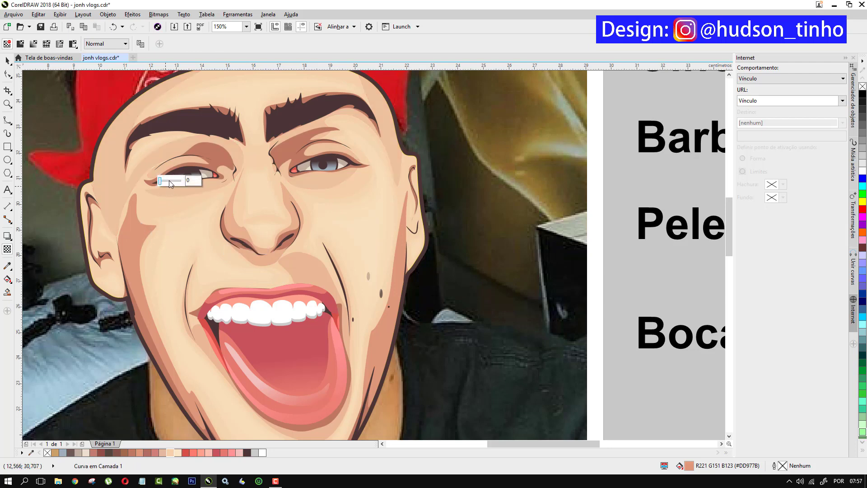
{"action": "left_click", "coordinate": [171, 181]}
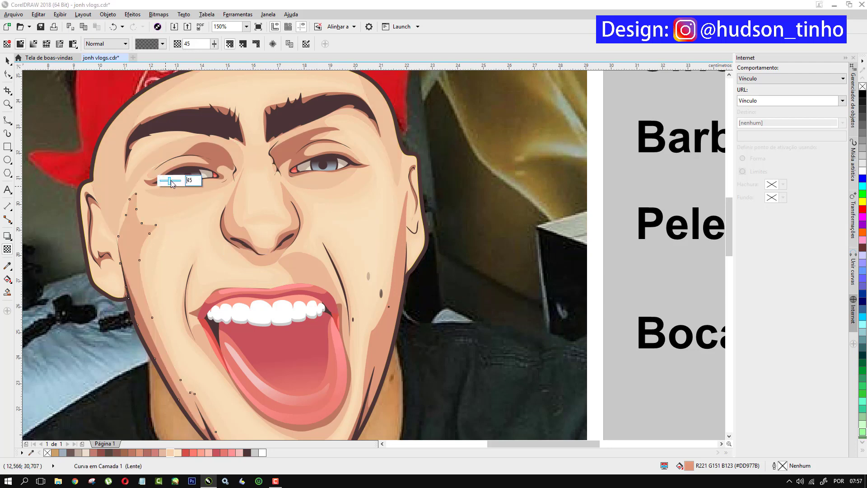
{"action": "left_click", "coordinate": [377, 342]}
{"action": "left_click", "coordinate": [374, 180]}
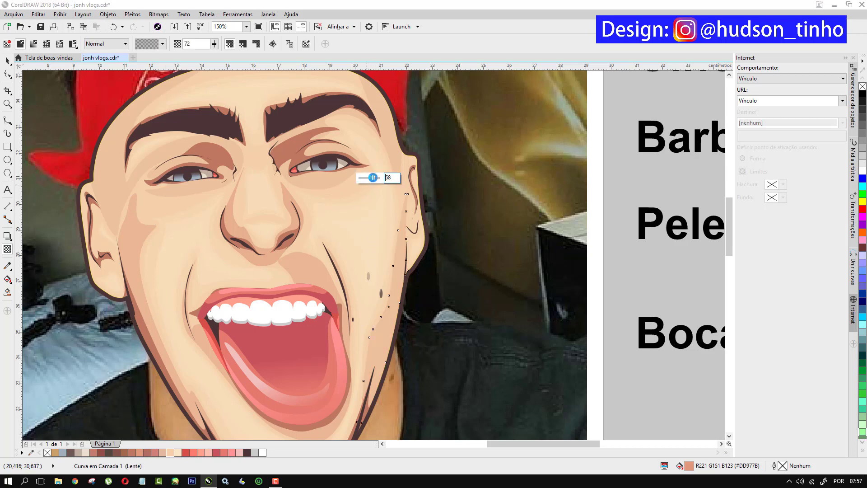
{"action": "scroll", "coordinate": [303, 233], "scroll_direction": "down", "scroll_amount": 1}
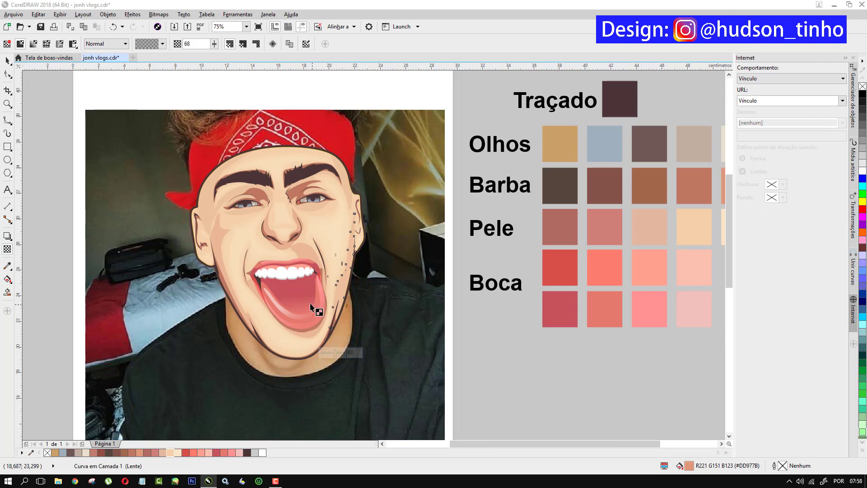
- Select the group of darker #BD7962 shadows around the eyes, nose and ears and set its uniform transparency to 77
{"action": "left_click", "coordinate": [7, 60]}
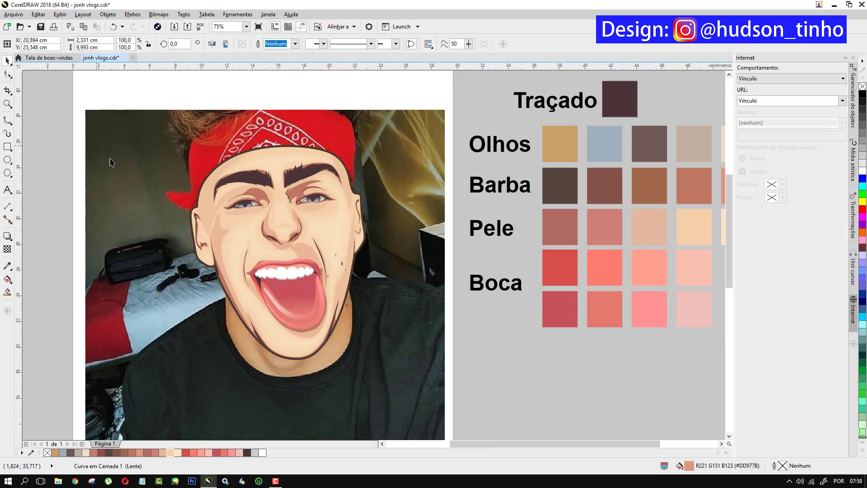
{"action": "left_click", "coordinate": [264, 197]}
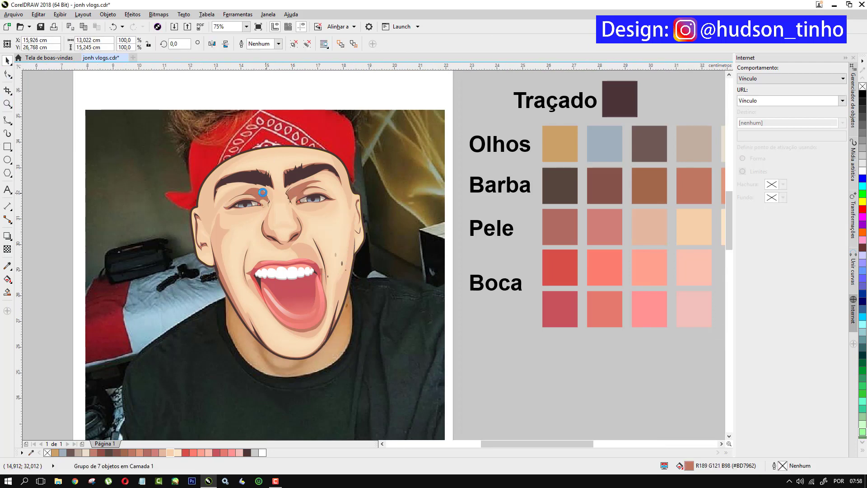
{"action": "scroll", "coordinate": [264, 197], "scroll_direction": "up", "scroll_amount": 4}
{"action": "scroll", "coordinate": [260, 196], "scroll_direction": "down", "scroll_amount": 4}
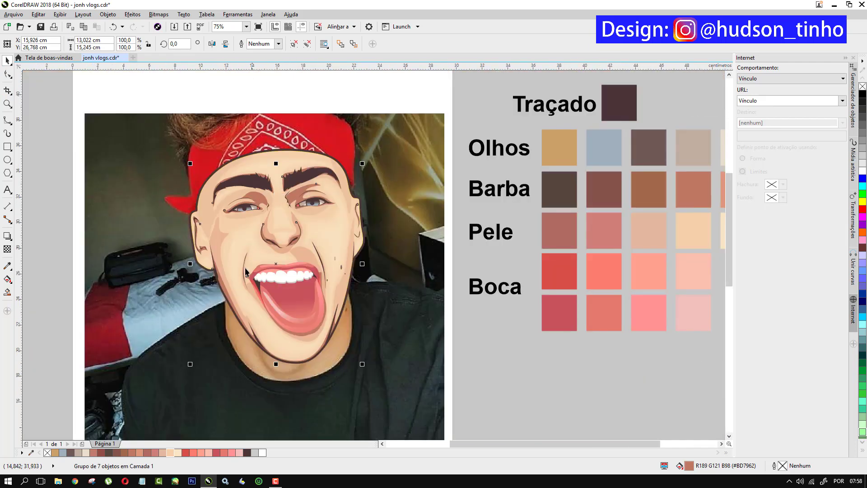
{"action": "left_click", "coordinate": [7, 250]}
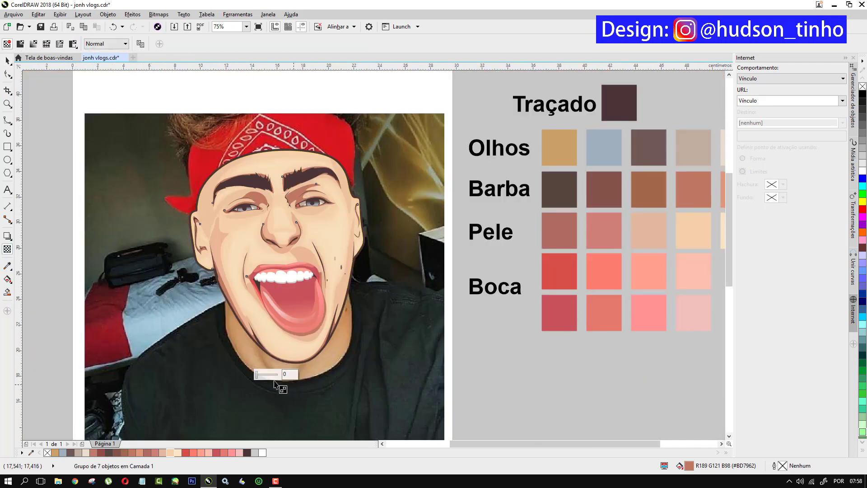
{"action": "left_click_drag", "start_coordinate": [258, 375], "coordinate": [267, 374]}
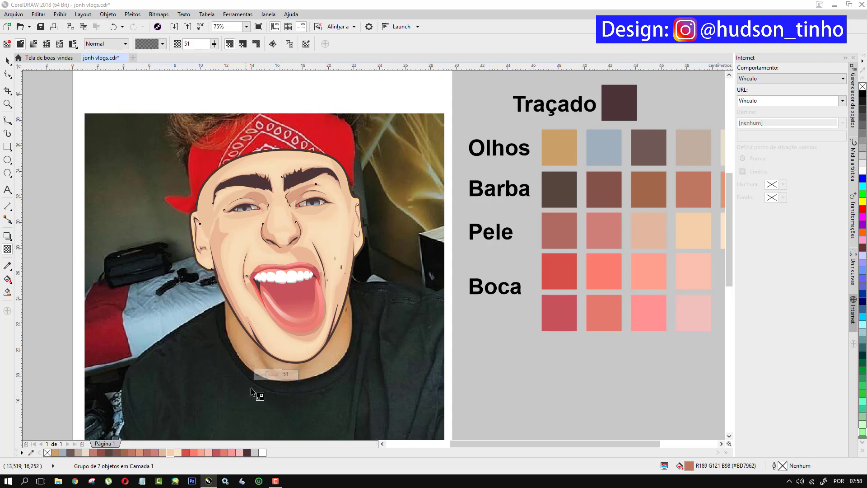
{"action": "left_click_drag", "start_coordinate": [270, 378], "coordinate": [273, 377]}
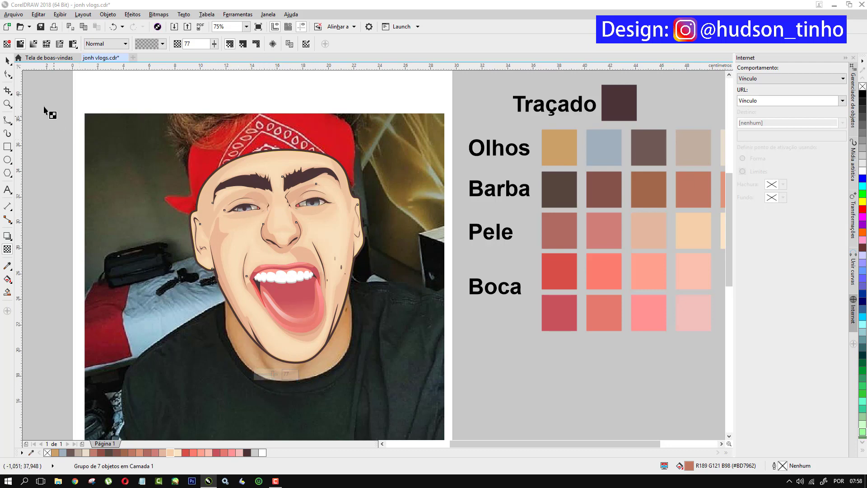
{"action": "left_click", "coordinate": [6, 61]}
{"action": "left_click", "coordinate": [82, 160]}
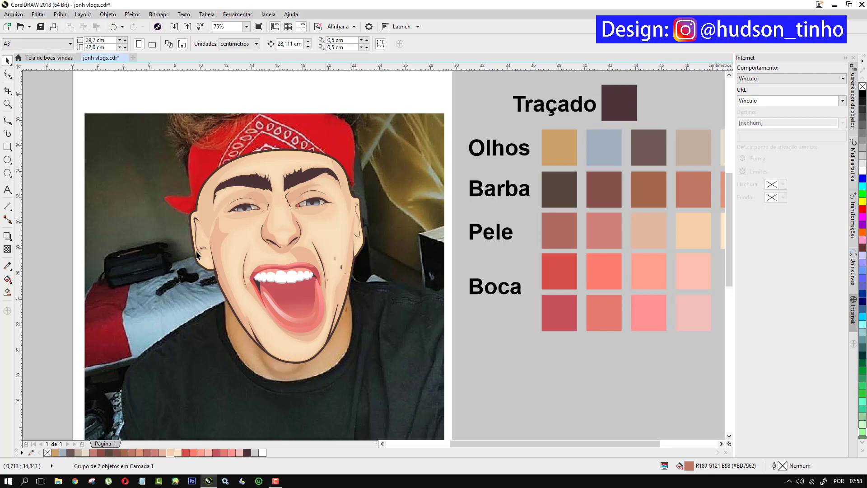
- Select the left cheek shadow and raise its transparency to 68
{"action": "left_click", "coordinate": [221, 238]}
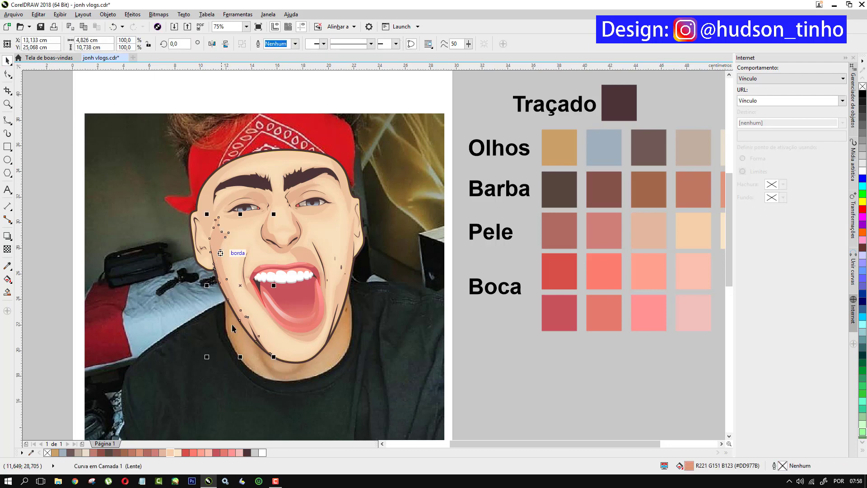
{"action": "left_click", "coordinate": [7, 250]}
{"action": "left_click_drag", "start_coordinate": [236, 368], "coordinate": [239, 367]}
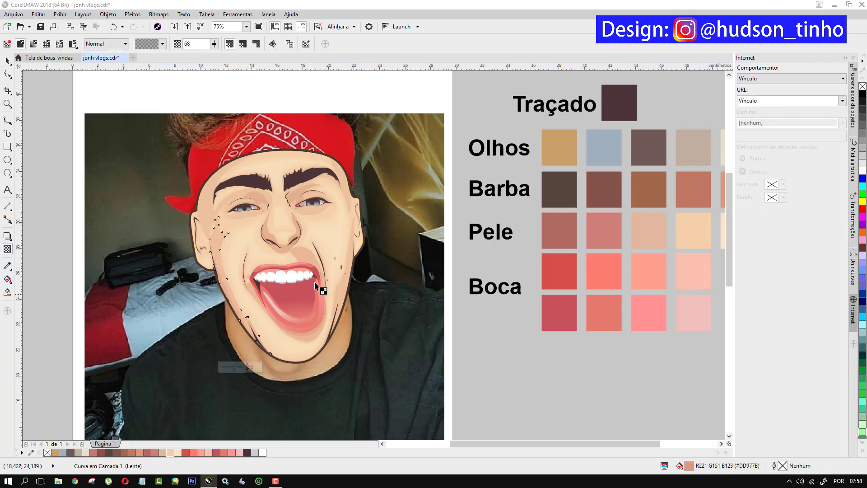
- Increase the transparency of the nose shadow and clear the selection
{"action": "left_click", "coordinate": [297, 229]}
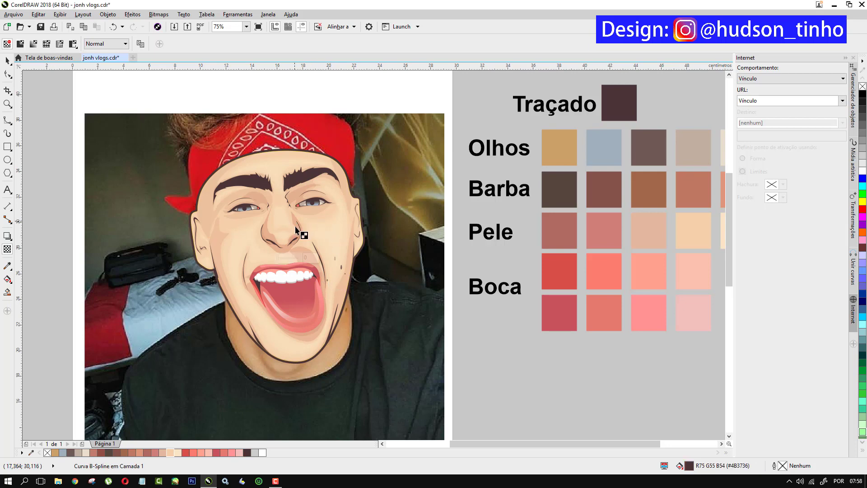
{"action": "left_click", "coordinate": [293, 222]}
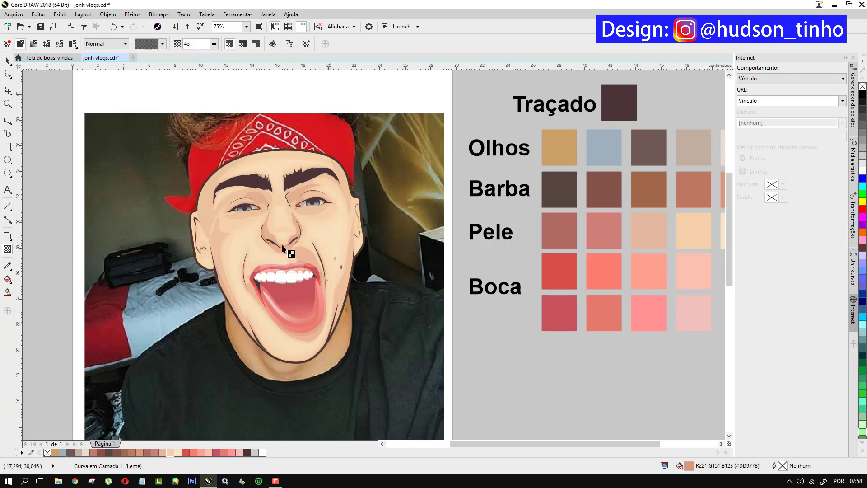
{"action": "left_click_drag", "start_coordinate": [274, 269], "coordinate": [280, 268]}
{"action": "left_click", "coordinate": [8, 74]}
{"action": "left_click", "coordinate": [7, 60]}
{"action": "key", "text": "Escape"}
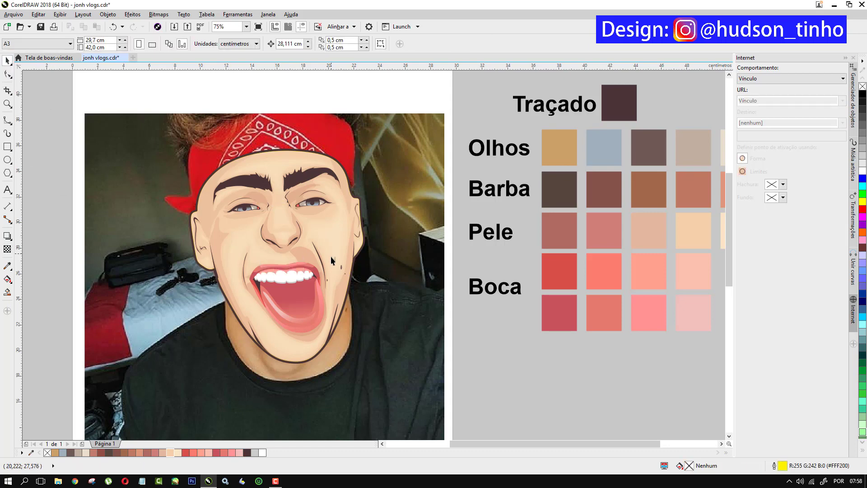
- Select all the vector face objects and move them about 28 cm left, off the photo and beside the page
{"action": "scroll", "coordinate": [301, 232], "scroll_direction": "down", "scroll_amount": 2}
{"action": "scroll", "coordinate": [301, 231], "scroll_direction": "up", "scroll_amount": 4}
{"action": "scroll", "coordinate": [301, 232], "scroll_direction": "up", "scroll_amount": 2}
{"action": "scroll", "coordinate": [318, 243], "scroll_direction": "down", "scroll_amount": 2}
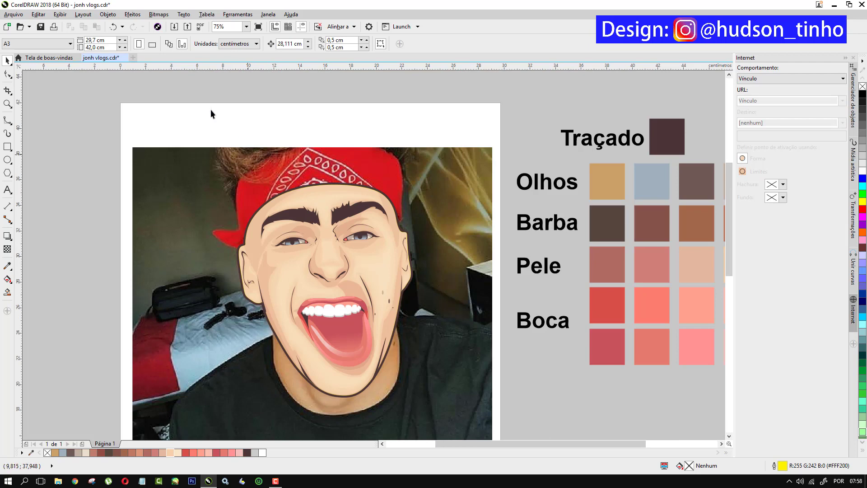
{"action": "left_click_drag", "start_coordinate": [211, 110], "coordinate": [474, 392]}
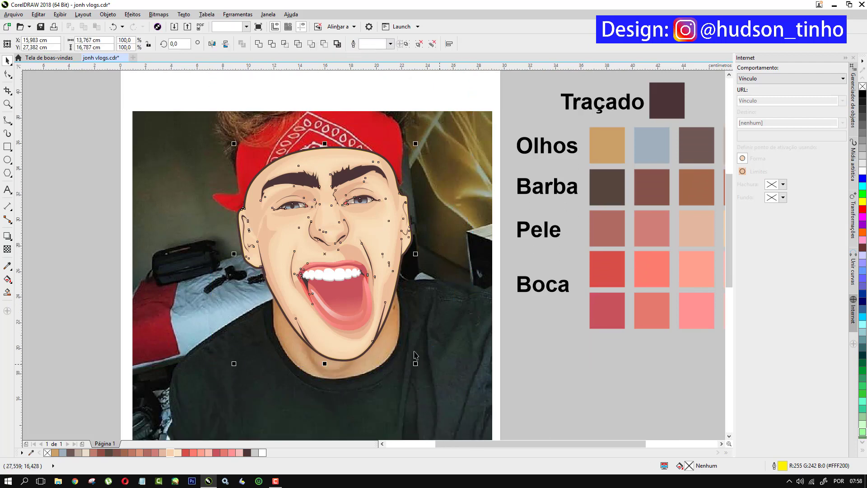
{"action": "scroll", "coordinate": [415, 355], "scroll_direction": "down", "scroll_amount": 2}
{"action": "key", "text": "shift+Left"}
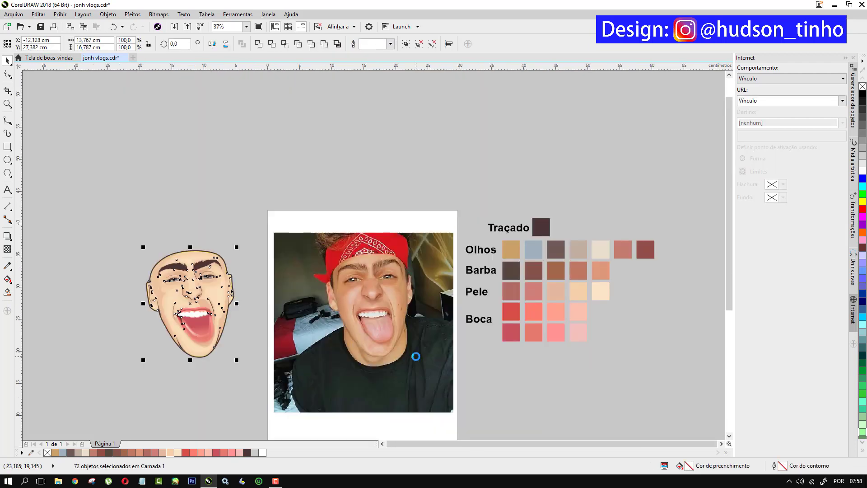
{"action": "left_click", "coordinate": [166, 180]}
{"action": "scroll", "coordinate": [223, 304], "scroll_direction": "up", "scroll_amount": 2}
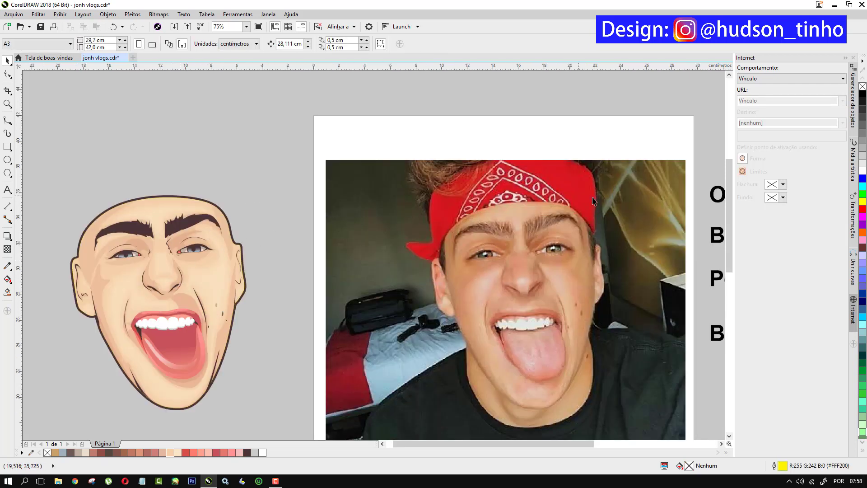
- Start a B-Spline outline of the red bandana at the ear, tracing around the knot tail and up the left side
{"action": "left_click", "coordinate": [8, 120]}
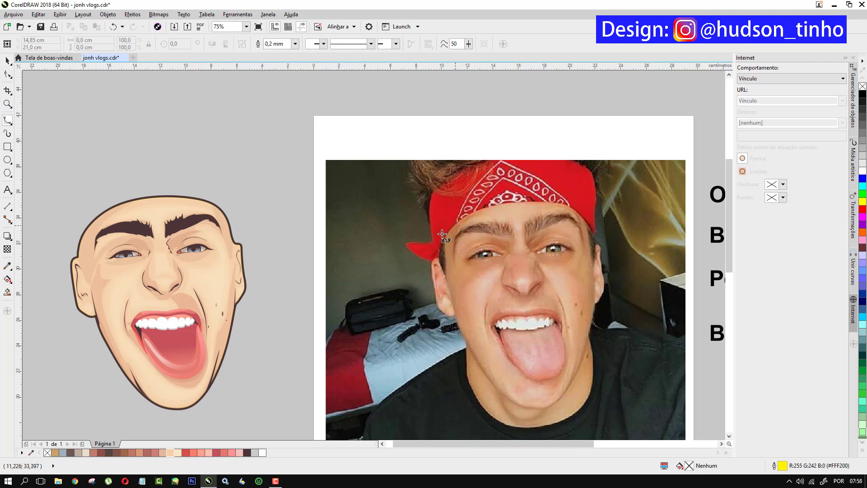
{"action": "scroll", "coordinate": [436, 263], "scroll_direction": "up", "scroll_amount": 2}
{"action": "left_click", "coordinate": [425, 283]}
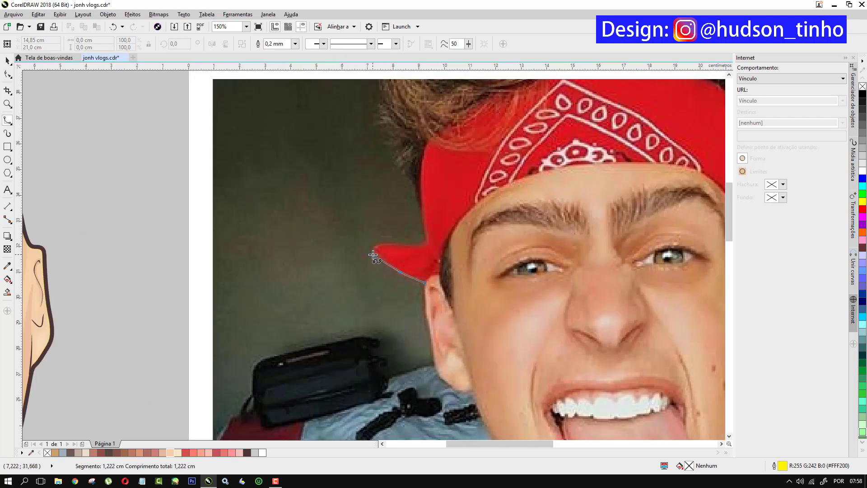
{"action": "left_click", "coordinate": [422, 246]}
{"action": "left_click", "coordinate": [423, 224]}
{"action": "left_click", "coordinate": [422, 174]}
{"action": "left_click", "coordinate": [424, 147]}
{"action": "left_click", "coordinate": [446, 120]}
{"action": "left_click_drag", "start_coordinate": [461, 98], "coordinate": [391, 141]}
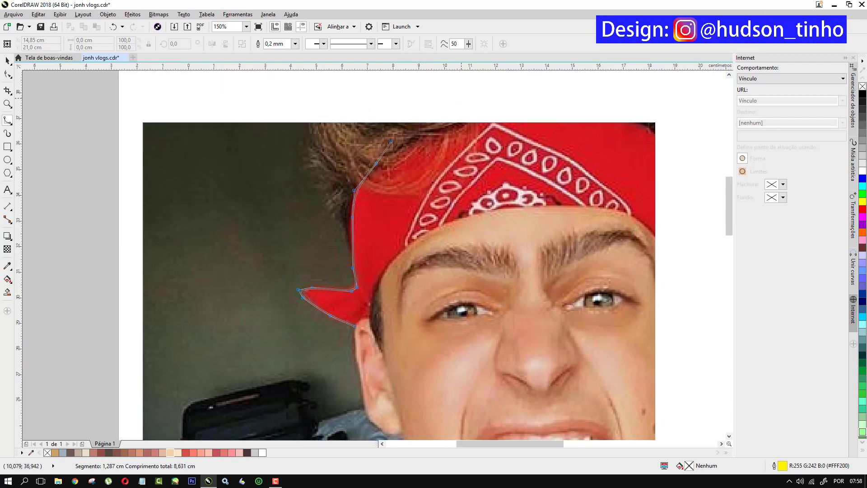
- Continue the B-Spline outline over the top of the bandana and down its right side
{"action": "left_click", "coordinate": [476, 144]}
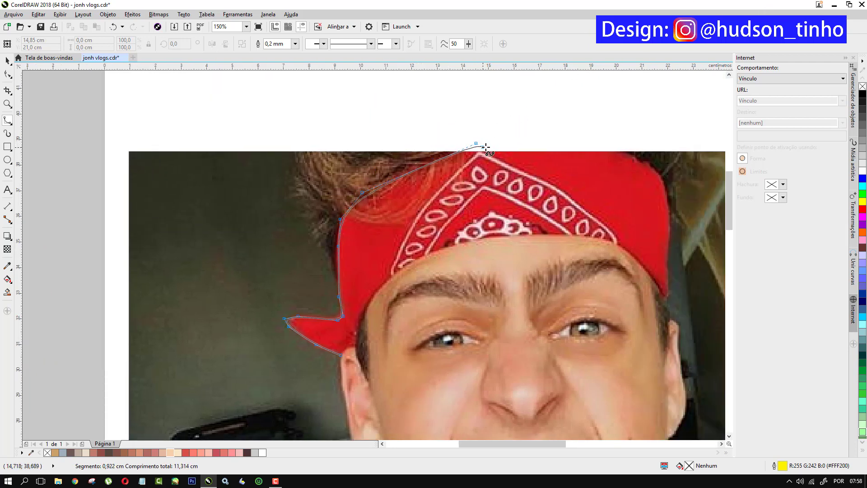
{"action": "left_click", "coordinate": [488, 150]}
{"action": "left_click", "coordinate": [574, 147]}
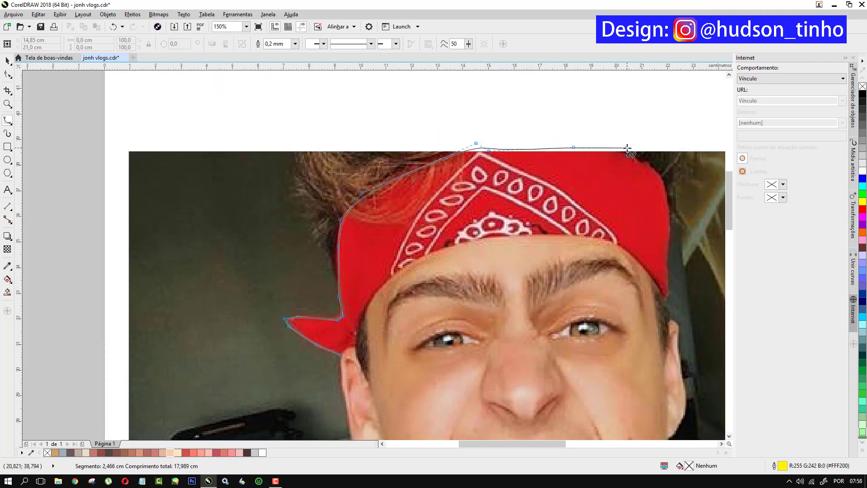
{"action": "left_click", "coordinate": [626, 150]}
{"action": "left_click", "coordinate": [662, 175]}
{"action": "left_click", "coordinate": [668, 197]}
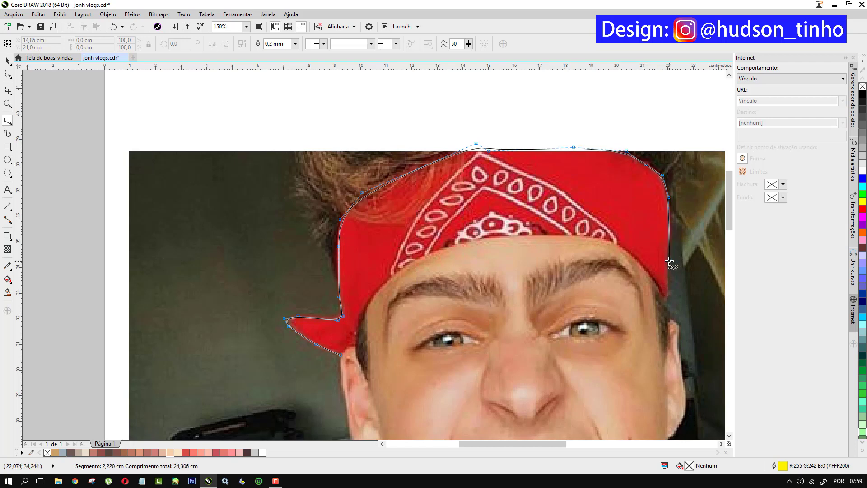
{"action": "left_click", "coordinate": [667, 261]}
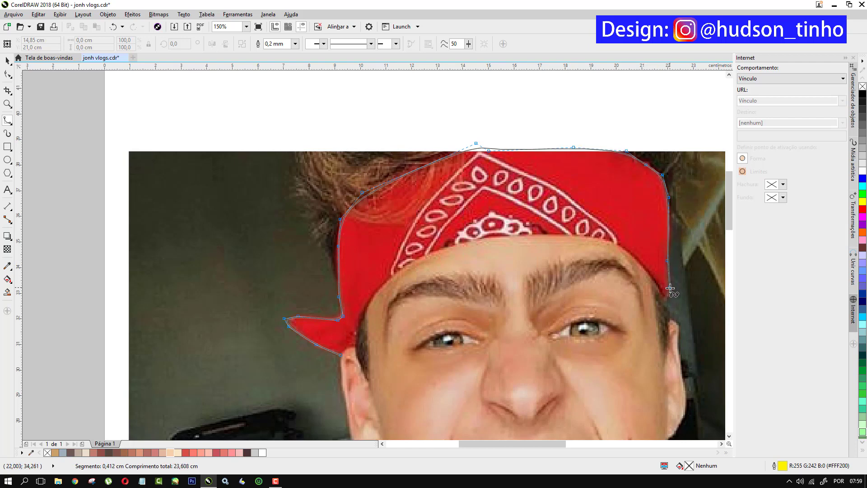
- Trace the bandana's lower edge along the forehead and close the outline at the ear, about 15 by 8 cm overall
{"action": "left_click", "coordinate": [617, 244]}
{"action": "left_click", "coordinate": [572, 237]}
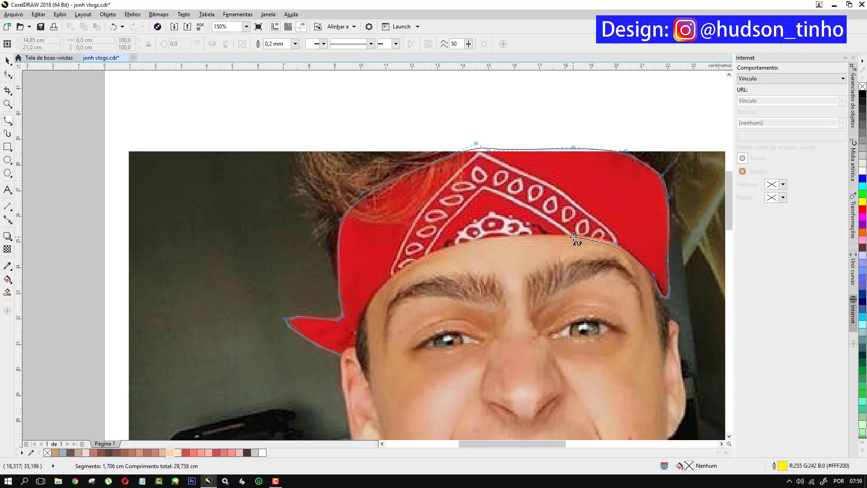
{"action": "left_click", "coordinate": [497, 238]}
{"action": "left_click", "coordinate": [420, 252]}
{"action": "left_click", "coordinate": [384, 280]}
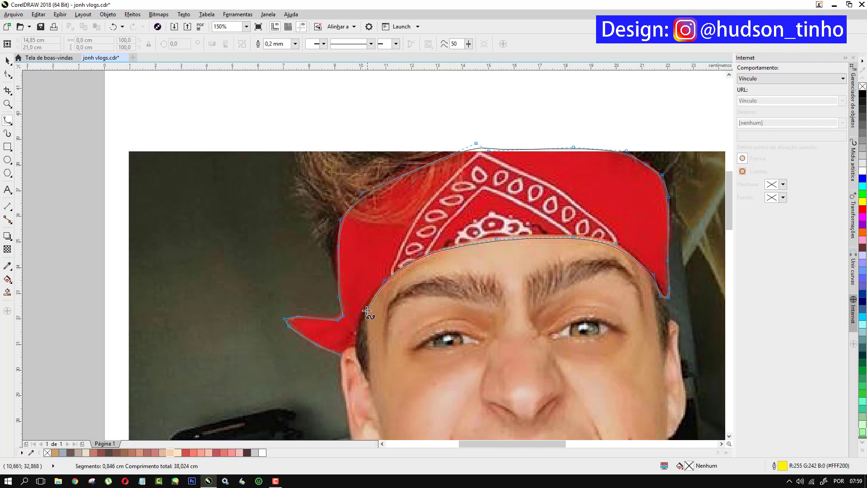
{"action": "left_click", "coordinate": [357, 334]}
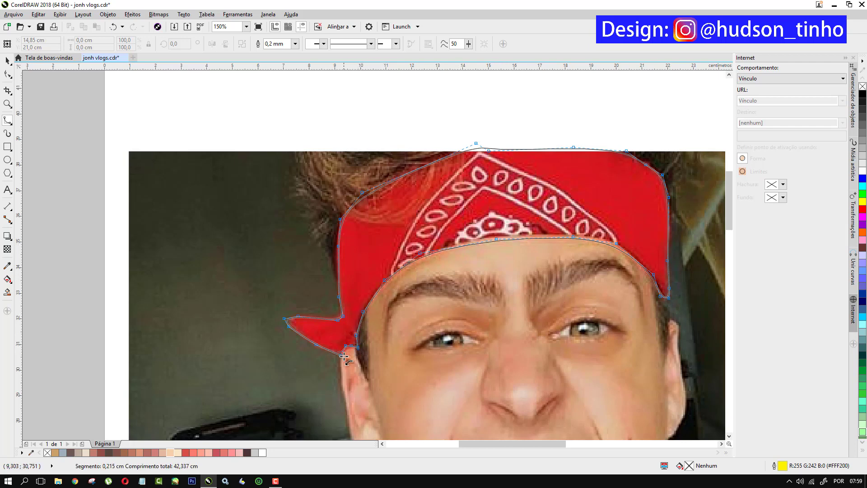
{"action": "left_click", "coordinate": [344, 357]}
- Reshape the bandana outline at the ear by moving two control points to follow the lower corner of the knot tail
{"action": "left_click", "coordinate": [7, 73]}
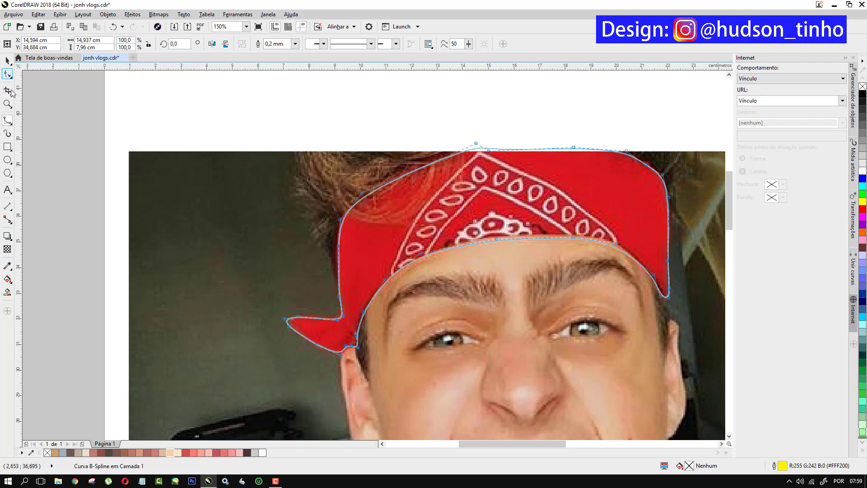
{"action": "scroll", "coordinate": [337, 352], "scroll_direction": "up", "scroll_amount": 4}
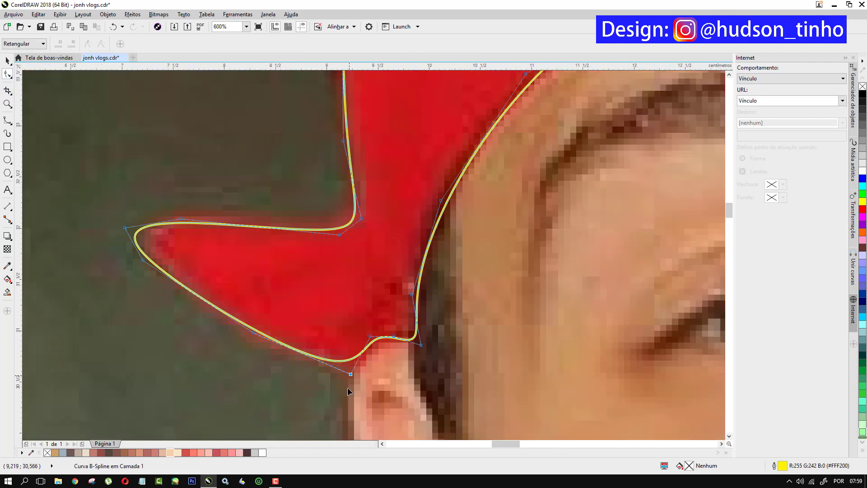
{"action": "left_click_drag", "start_coordinate": [350, 374], "coordinate": [355, 392]}
{"action": "left_click_drag", "start_coordinate": [370, 336], "coordinate": [363, 335]}
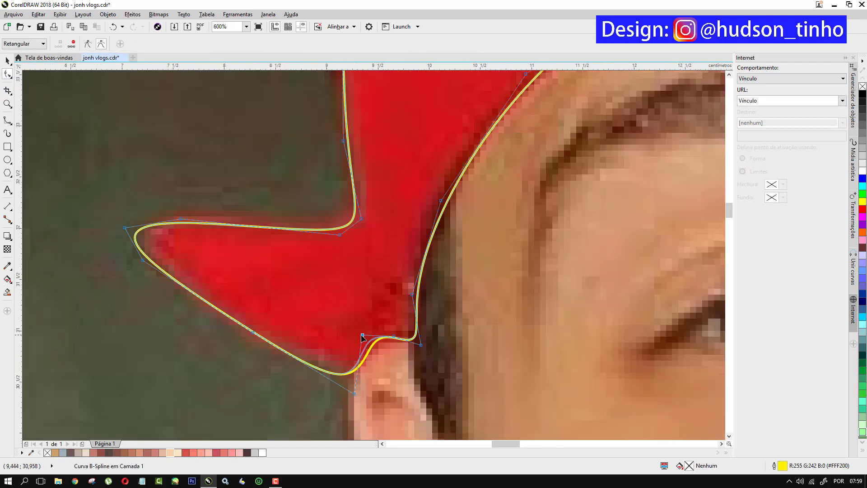
- Add a one-step outward contour of about 0.17 cm around the bandana outline
{"action": "scroll", "coordinate": [407, 249], "scroll_direction": "down", "scroll_amount": 2}
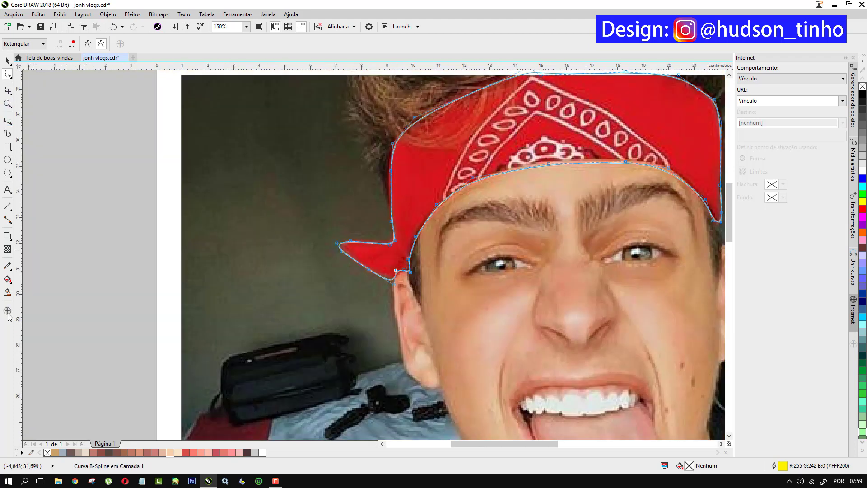
{"action": "left_click", "coordinate": [6, 235]}
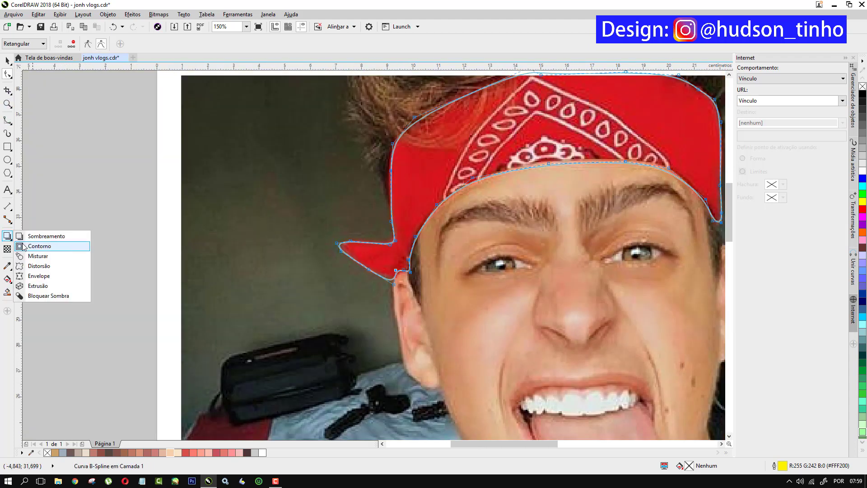
{"action": "left_click", "coordinate": [34, 246]}
{"action": "left_click_drag", "start_coordinate": [354, 264], "coordinate": [335, 261]}
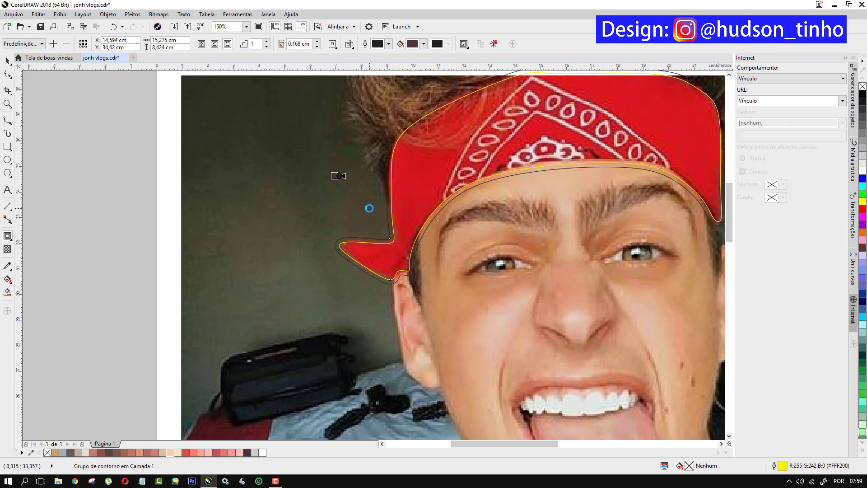
- Save the drawing as jonh vlogs.cdr in the PACOTES DE VETORES folder, replacing the existing file
{"action": "left_click", "coordinate": [10, 15]}
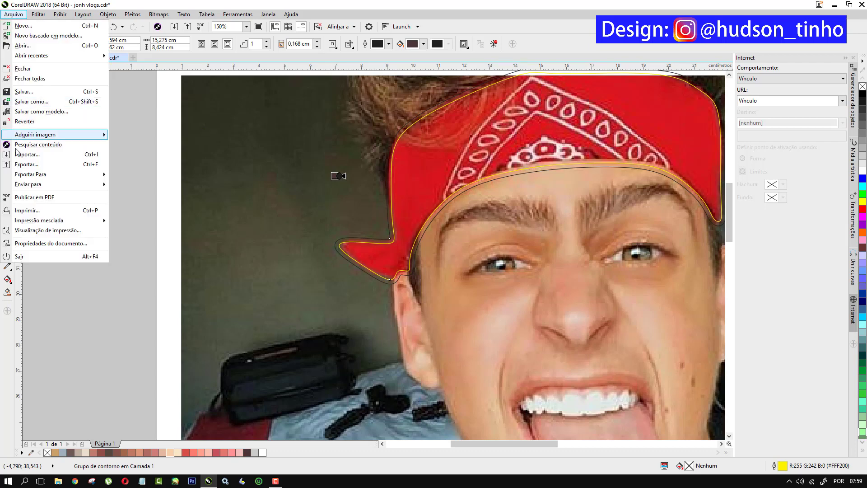
{"action": "left_click", "coordinate": [37, 102]}
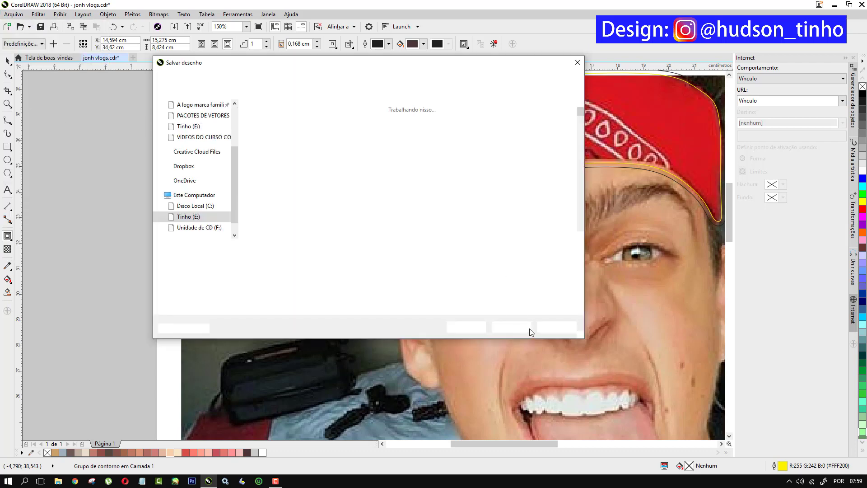
{"action": "key", "text": "Return"}
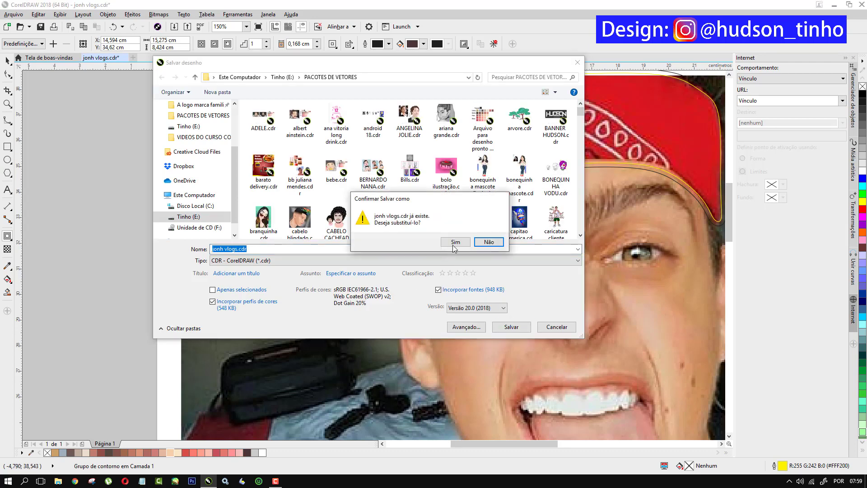
{"action": "left_click", "coordinate": [454, 243]}
- Break the bandana's contour group apart into separate curves and clear the selection
{"action": "key", "text": "space"}
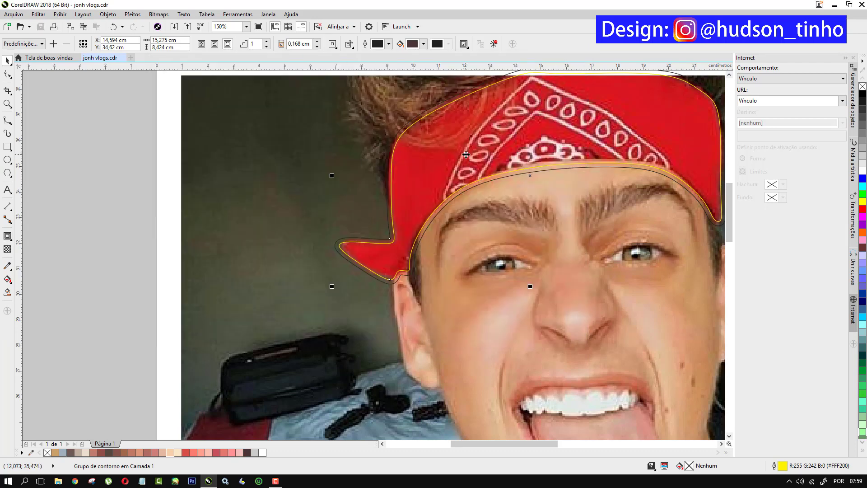
{"action": "scroll", "coordinate": [446, 158], "scroll_direction": "down", "scroll_amount": 1}
{"action": "scroll", "coordinate": [548, 124], "scroll_direction": "up", "scroll_amount": 1}
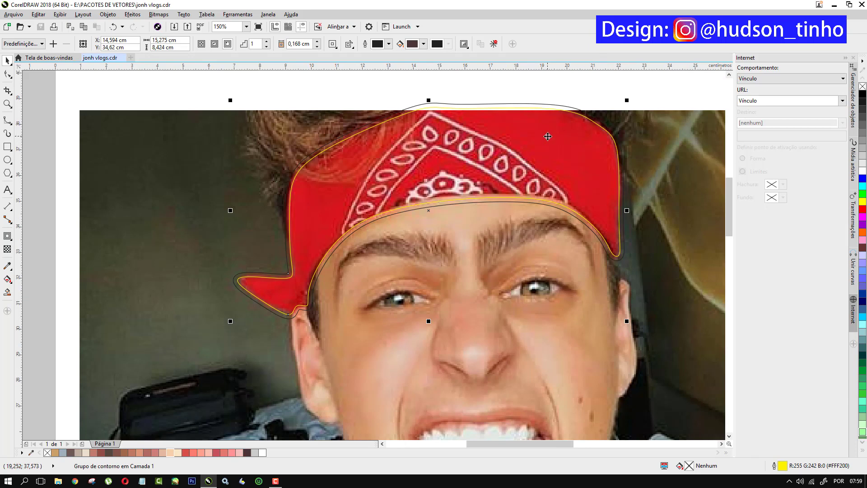
{"action": "key", "text": "ctrl+k"}
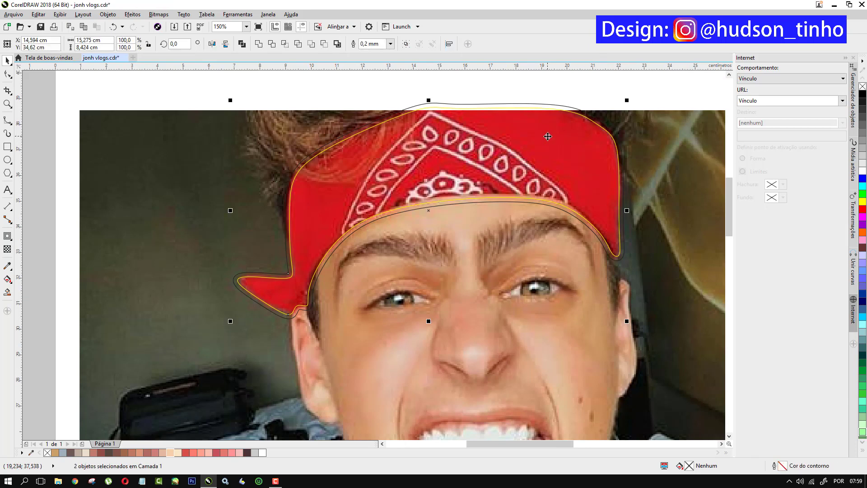
{"action": "left_click", "coordinate": [657, 95]}
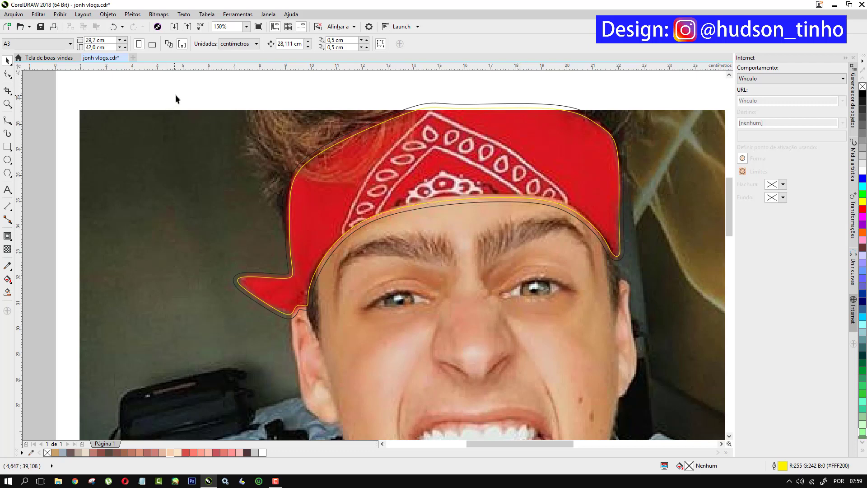
- Select both bandana curves and trim the outer one with the inner one to make a border ring
{"action": "left_click_drag", "start_coordinate": [172, 84], "coordinate": [663, 342]}
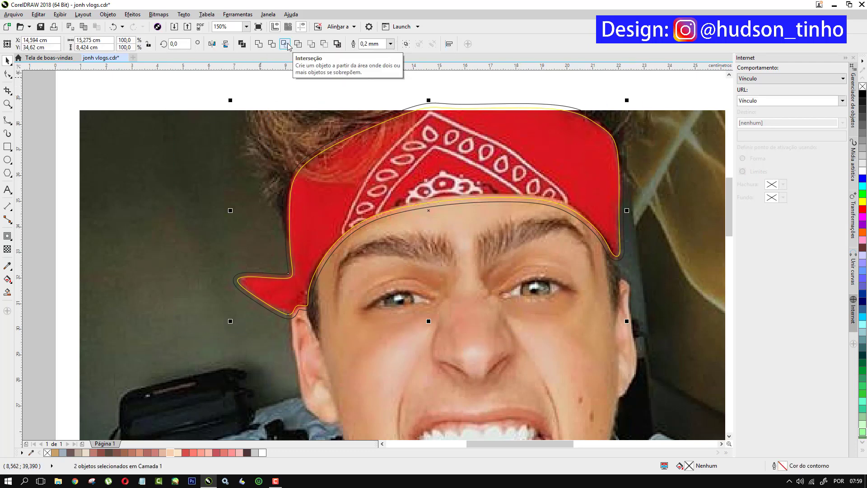
{"action": "left_click", "coordinate": [273, 44]}
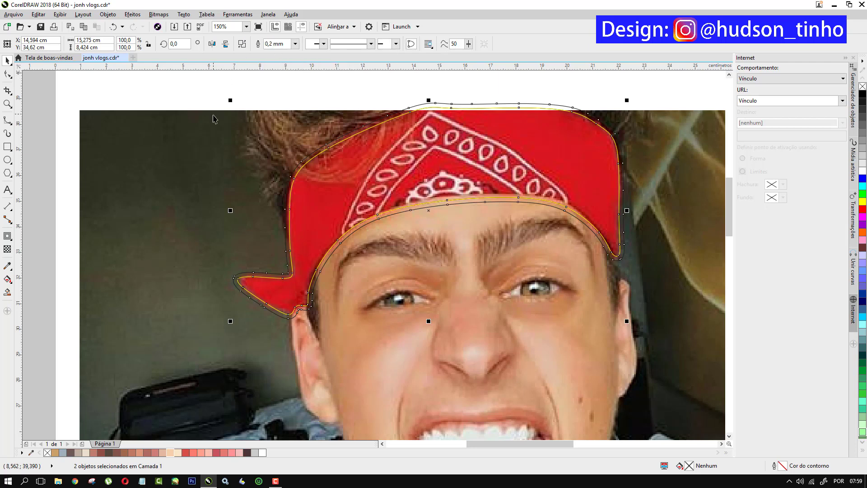
{"action": "left_click", "coordinate": [213, 116]}
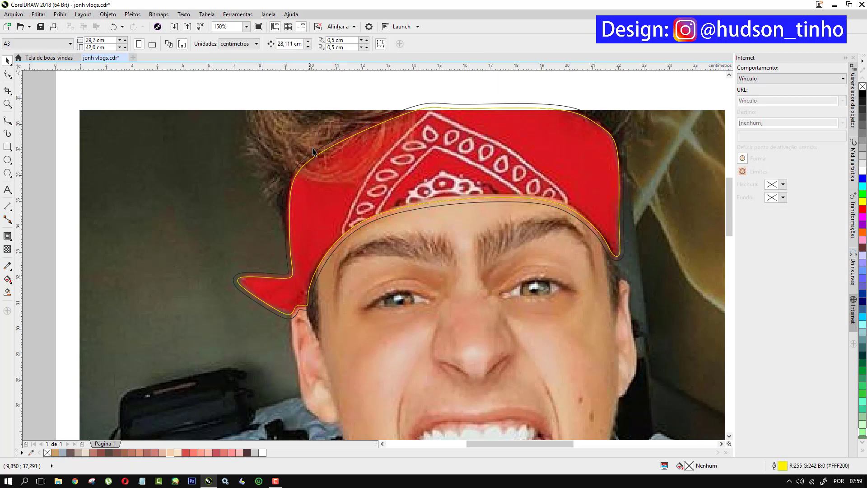
- Color the bandana's border ring with the dark brown Traçado color and clear the selection
{"action": "left_click", "coordinate": [257, 275]}
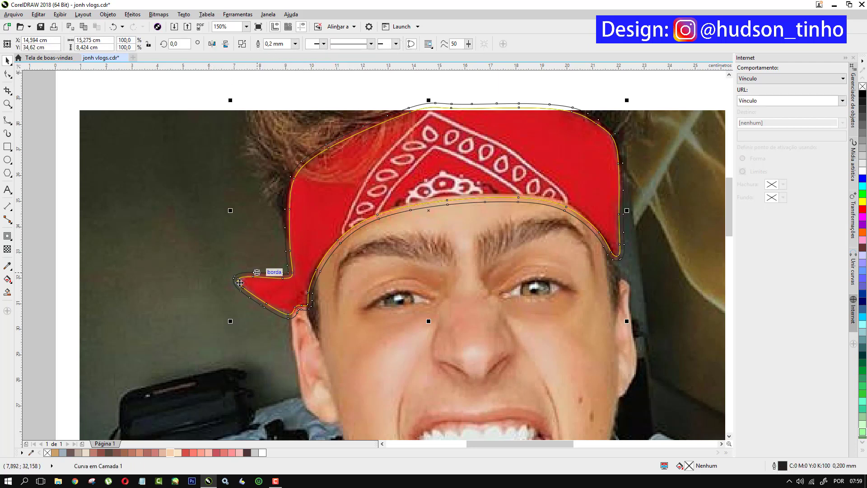
{"action": "right_click", "coordinate": [247, 455]}
{"action": "scroll", "coordinate": [289, 190], "scroll_direction": "down", "scroll_amount": 2}
{"action": "key", "text": "Escape"}
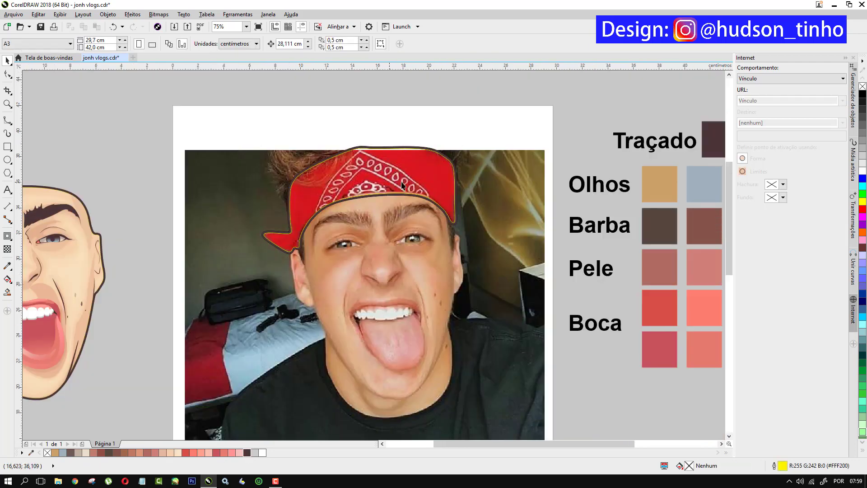
- Start a B-Spline shading shape at the bandana's tail tip, running just inside the lower edge to the lower right corner
{"action": "scroll", "coordinate": [418, 179], "scroll_direction": "down", "scroll_amount": 2}
{"action": "scroll", "coordinate": [429, 169], "scroll_direction": "up", "scroll_amount": 4}
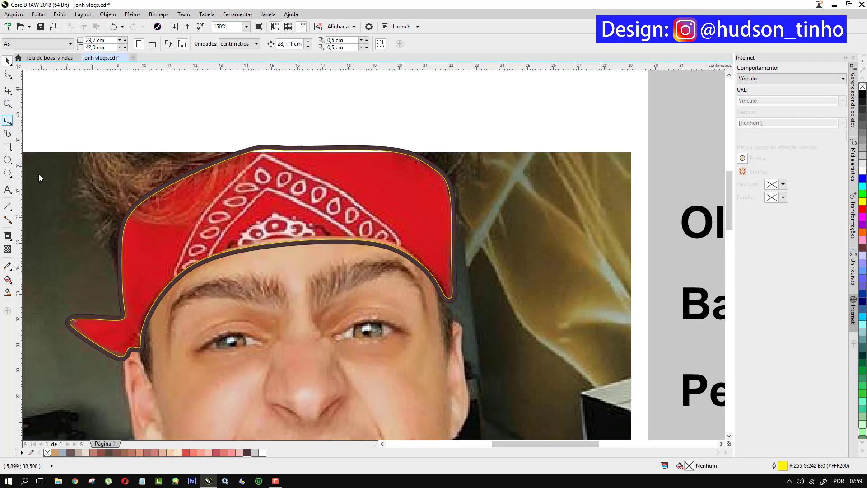
{"action": "key", "text": "F5"}
{"action": "left_click", "coordinate": [94, 339]}
{"action": "left_click", "coordinate": [117, 343]}
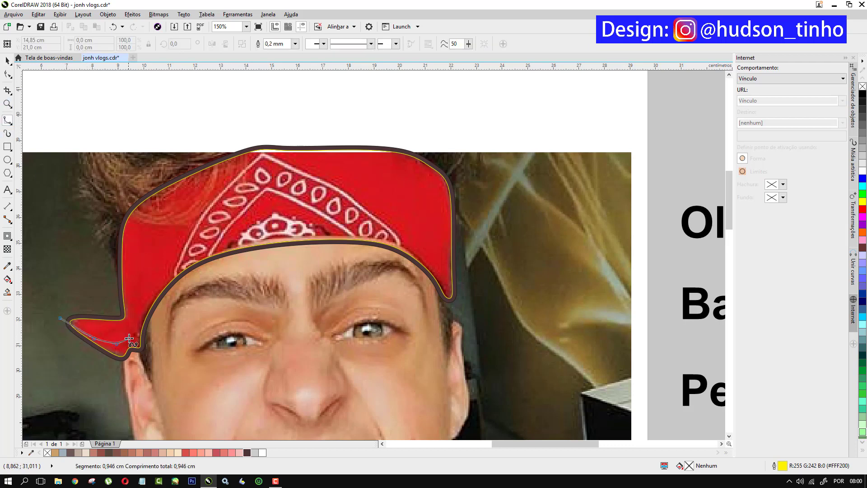
{"action": "left_click", "coordinate": [129, 338]}
{"action": "left_click", "coordinate": [139, 310]}
{"action": "left_click", "coordinate": [182, 260]}
{"action": "left_click", "coordinate": [273, 232]}
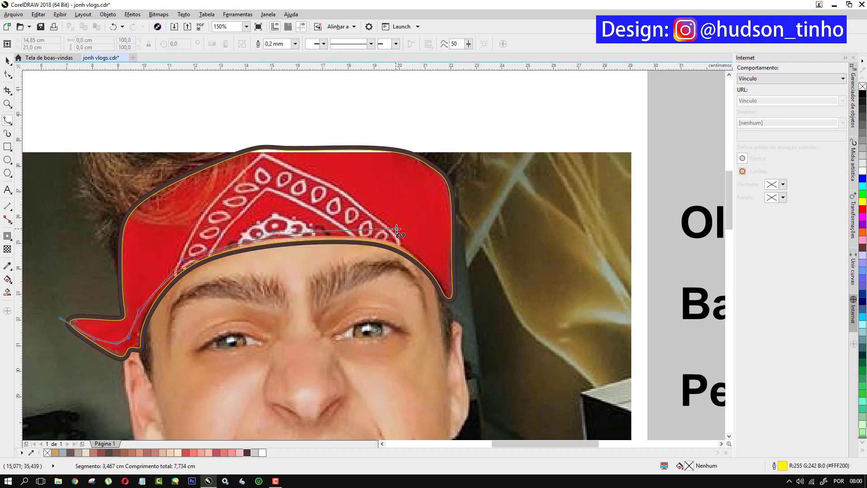
{"action": "left_click", "coordinate": [389, 231]}
{"action": "left_click", "coordinate": [427, 263]}
{"action": "left_click", "coordinate": [451, 285]}
- Continue the shading path just inside the bandana's right side, across the top and down the left side
{"action": "left_click", "coordinate": [446, 220]}
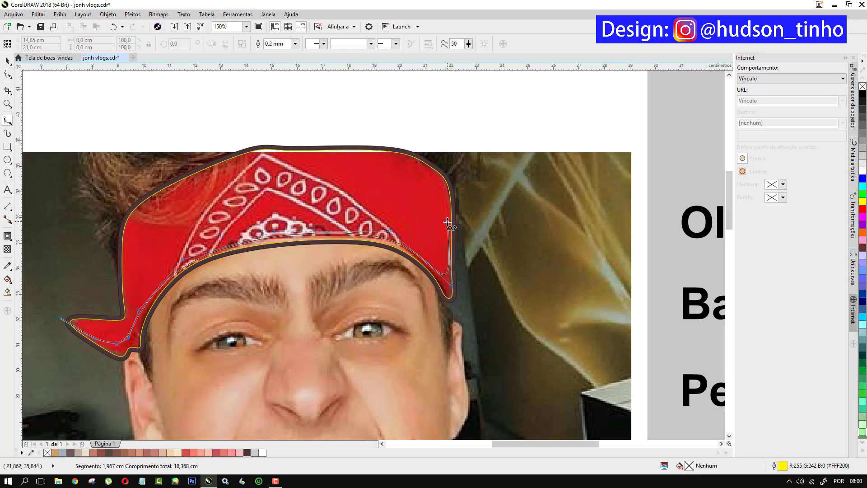
{"action": "left_click", "coordinate": [443, 178]}
{"action": "left_click", "coordinate": [405, 154]}
{"action": "left_click", "coordinate": [328, 152]}
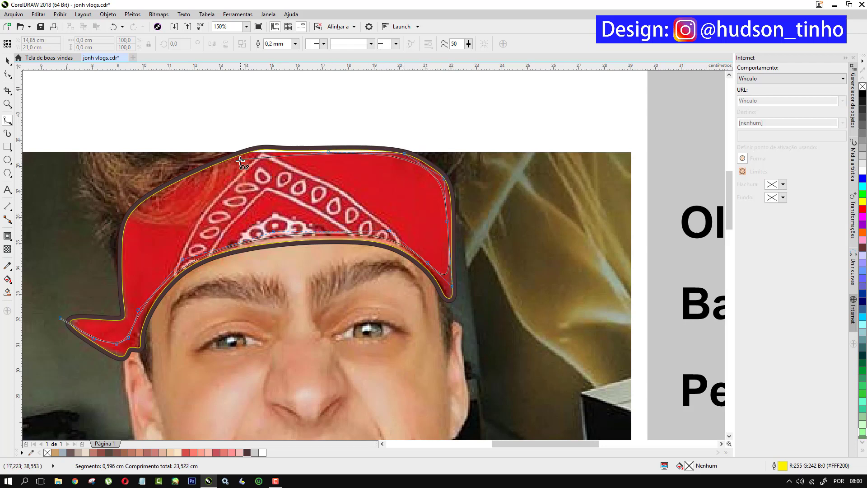
{"action": "left_click", "coordinate": [241, 159]}
{"action": "left_click", "coordinate": [181, 183]}
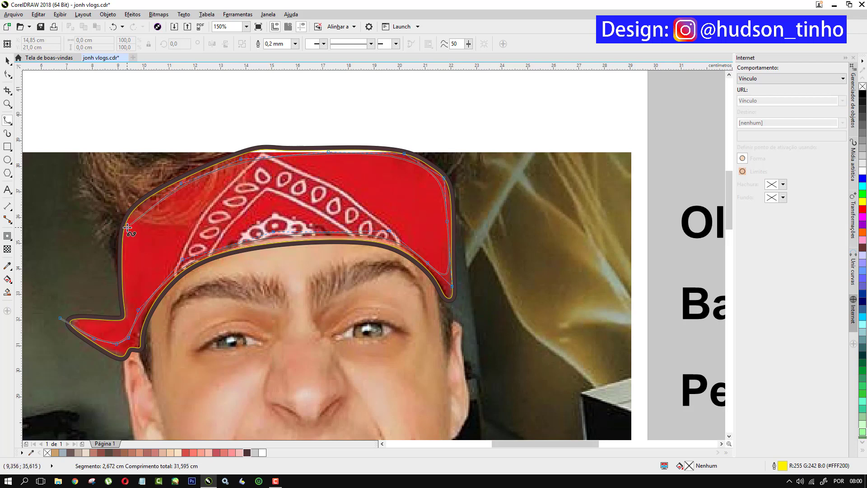
{"action": "left_click", "coordinate": [127, 227]}
{"action": "left_click", "coordinate": [122, 264]}
- Carry the shading path outside the bandana over the top, down the right and back across the face, closing it at the tail tip
{"action": "left_click", "coordinate": [114, 218]}
{"action": "left_click", "coordinate": [199, 126]}
{"action": "left_click", "coordinate": [462, 108]}
{"action": "left_click", "coordinate": [506, 235]}
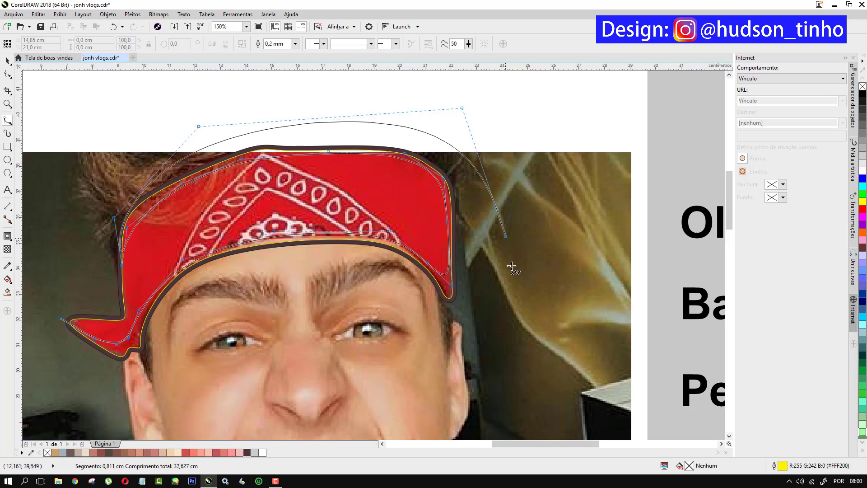
{"action": "left_click", "coordinate": [510, 330]}
{"action": "left_click", "coordinate": [451, 393]}
{"action": "left_click", "coordinate": [261, 422]}
{"action": "left_click", "coordinate": [150, 382]}
{"action": "left_click", "coordinate": [113, 377]}
{"action": "left_click", "coordinate": [48, 352]}
{"action": "left_click", "coordinate": [44, 303]}
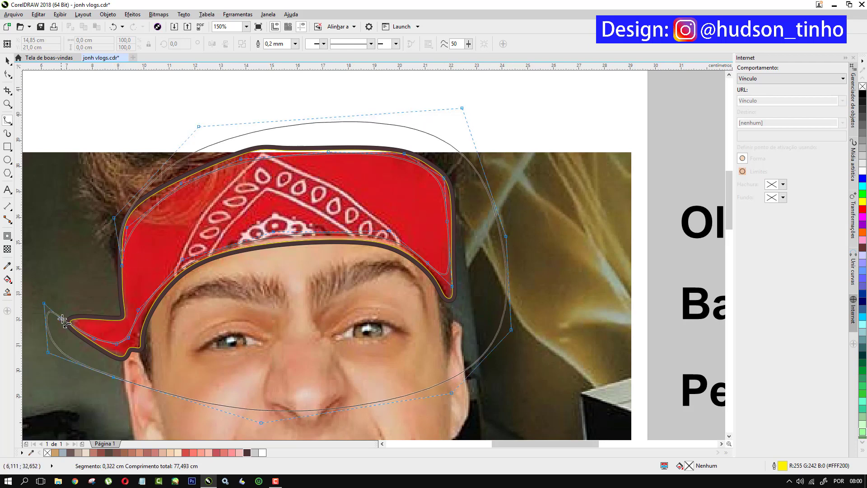
{"action": "left_click", "coordinate": [60, 319]}
- Intersect the closed shading shape with the bandana's red base curve and delete the original shading shape
{"action": "left_click", "coordinate": [6, 55]}
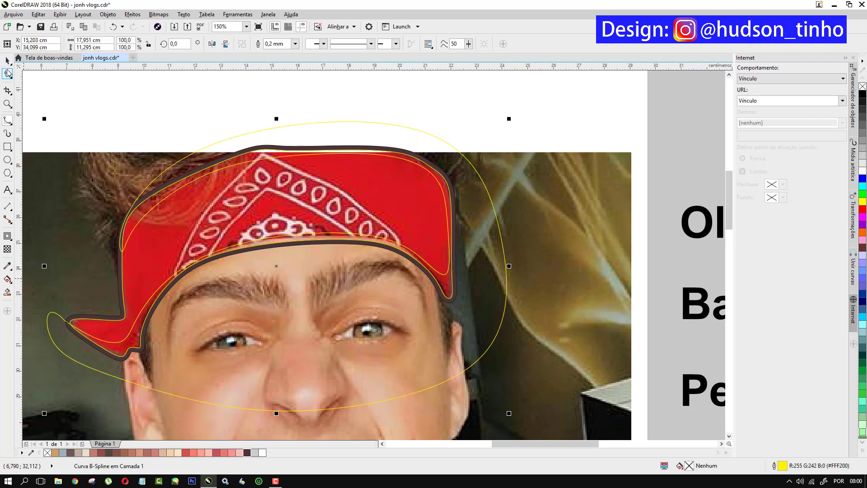
{"action": "key", "text": "space"}
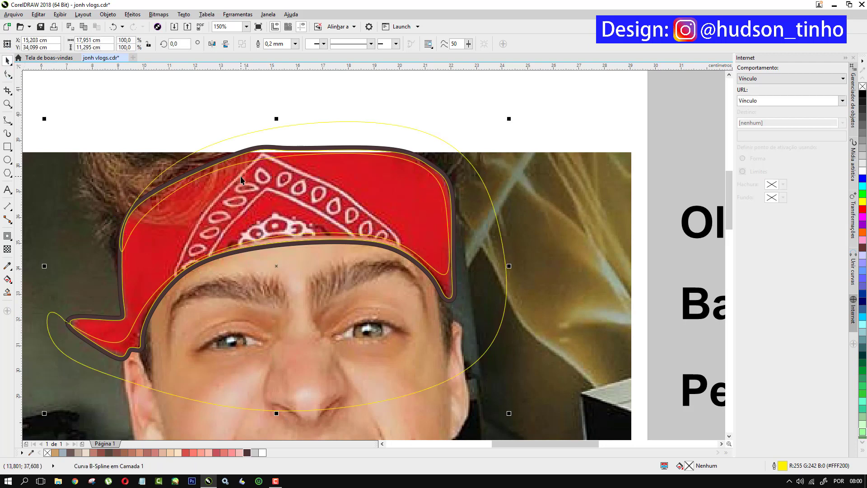
{"action": "left_click", "coordinate": [418, 200], "text": "shift"}
{"action": "left_click", "coordinate": [283, 44]}
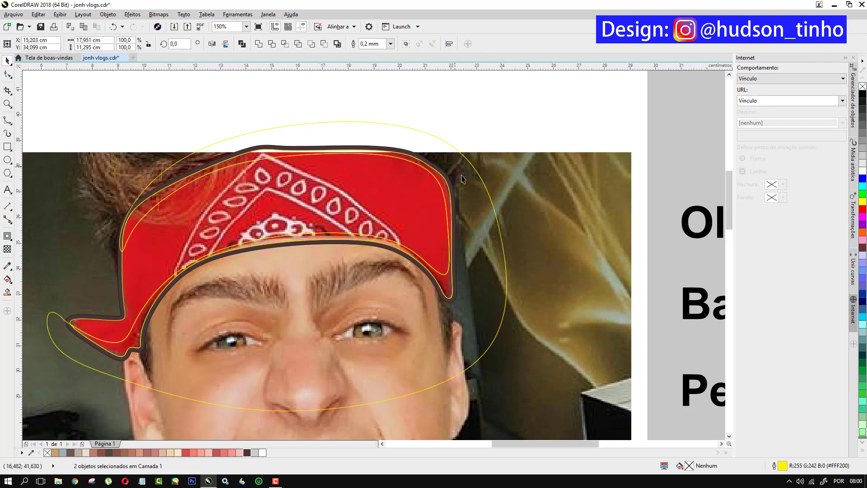
{"action": "left_click_drag", "start_coordinate": [464, 174], "coordinate": [573, 196]}
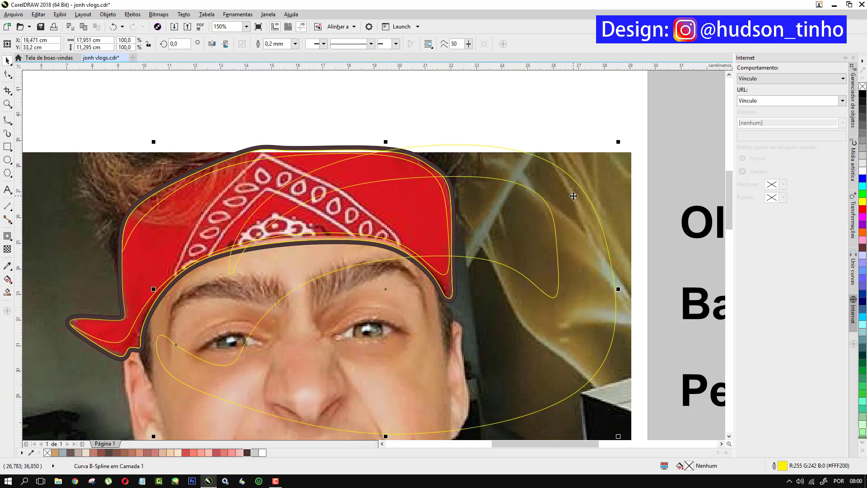
{"action": "key", "text": "Delete"}
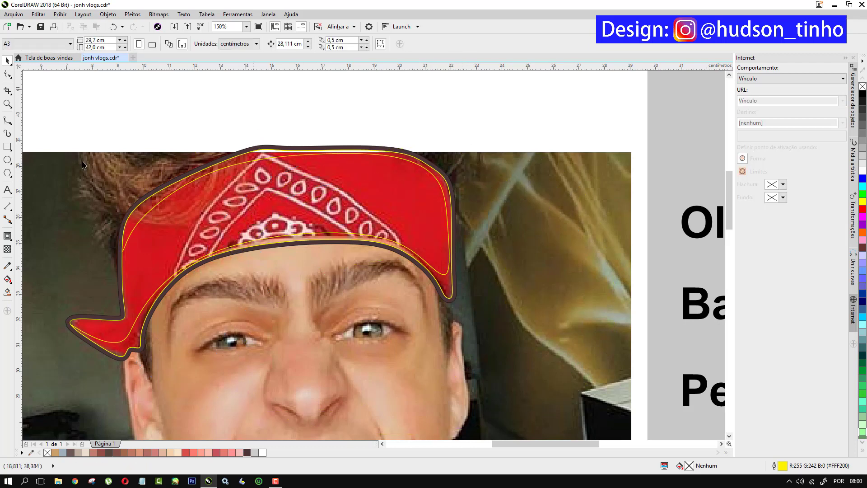
- Start a second B-Spline shading shape at the bandana's tail, running up just inside the left side toward the middle
{"action": "left_click", "coordinate": [6, 120]}
{"action": "left_click", "coordinate": [81, 313]}
{"action": "left_click", "coordinate": [110, 333]}
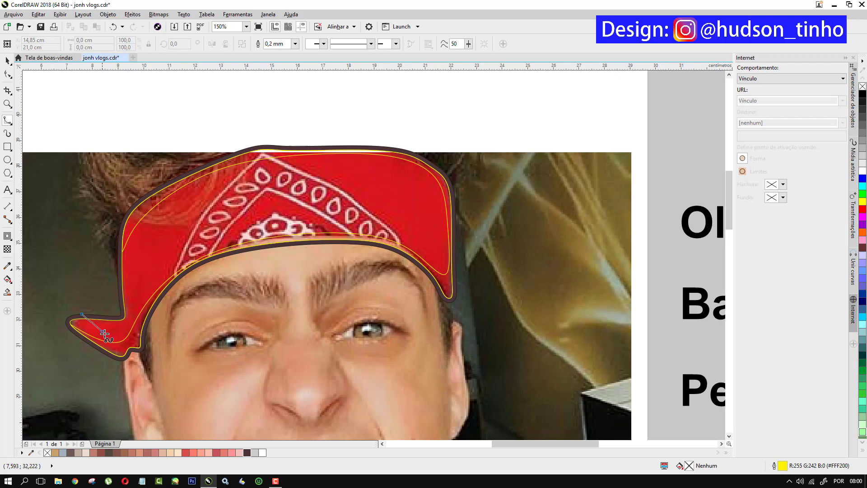
{"action": "left_click", "coordinate": [130, 316]}
{"action": "left_click", "coordinate": [134, 277]}
{"action": "left_click", "coordinate": [147, 245]}
{"action": "left_click", "coordinate": [212, 208]}
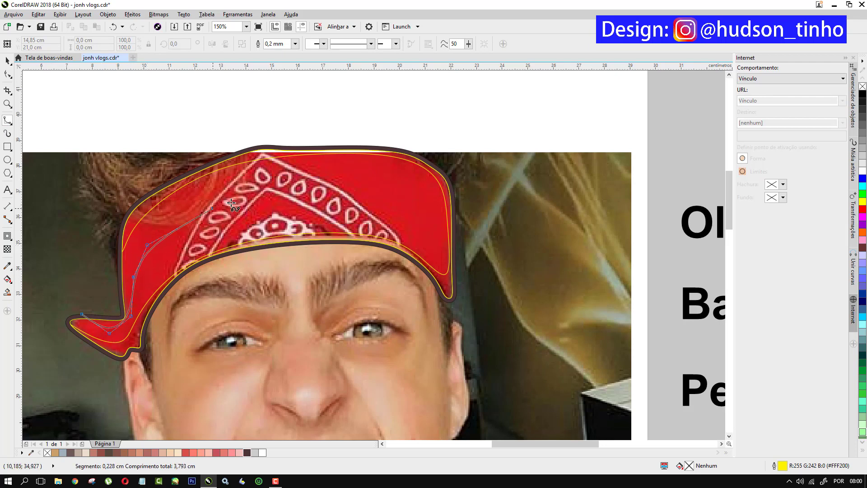
- Continue the second shading path across the bandana's middle, then curve it up past the top edge near the right end
{"action": "left_click", "coordinate": [235, 203]}
{"action": "left_click", "coordinate": [337, 203]}
{"action": "left_click", "coordinate": [387, 195]}
{"action": "left_click", "coordinate": [379, 158]}
{"action": "left_click", "coordinate": [351, 121]}
{"action": "left_click", "coordinate": [454, 121]}
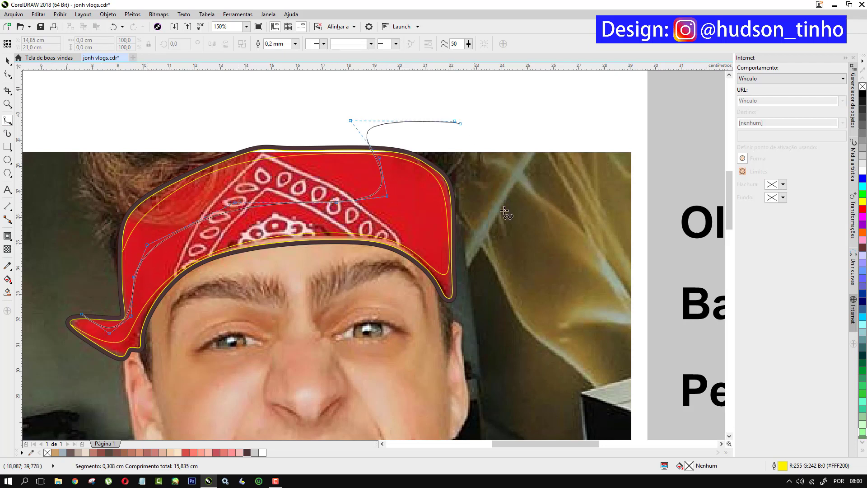
- Loop the second shading path outside the bandana's right side and back below it across the face, closing it at the tail
{"action": "left_click", "coordinate": [506, 250]}
{"action": "left_click", "coordinate": [508, 335]}
{"action": "left_click", "coordinate": [393, 361]}
{"action": "left_click", "coordinate": [244, 337]}
{"action": "left_click", "coordinate": [144, 390]}
{"action": "left_click", "coordinate": [64, 369]}
{"action": "left_click", "coordinate": [49, 292]}
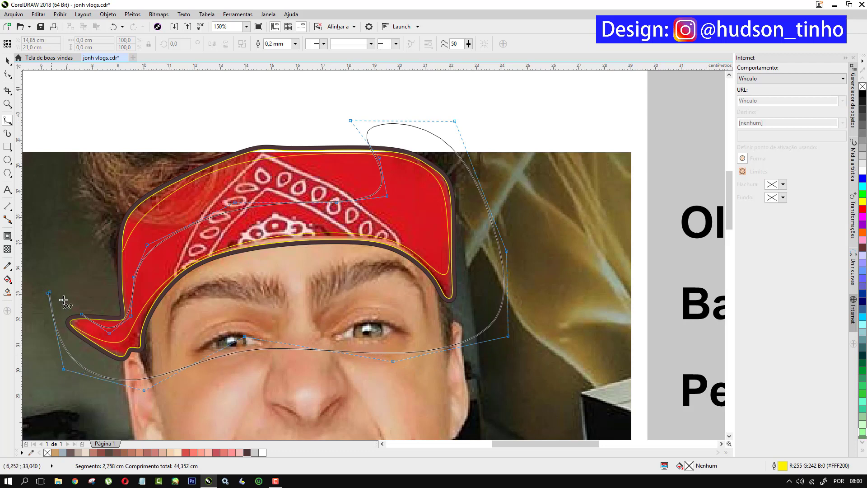
{"action": "left_click", "coordinate": [81, 313]}
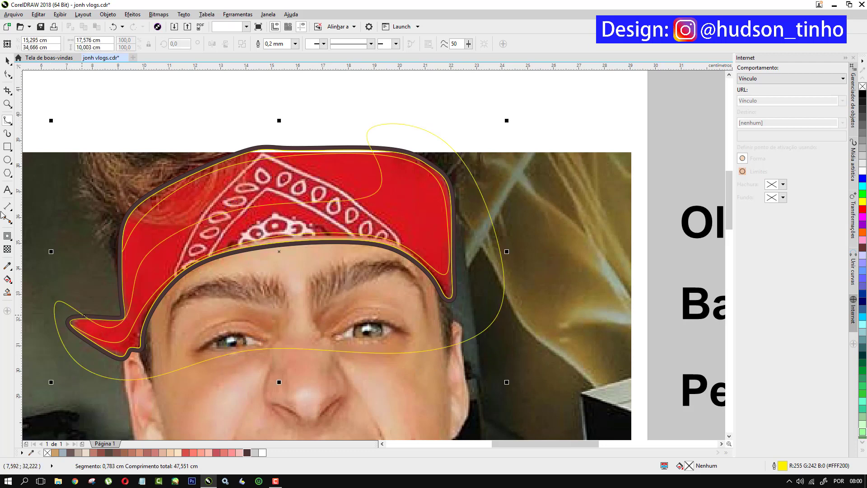
- Intersect the second shading shape with the bandana's base curve and delete the original shading shape
{"action": "left_click", "coordinate": [8, 60]}
{"action": "left_click", "coordinate": [337, 185], "text": "shift"}
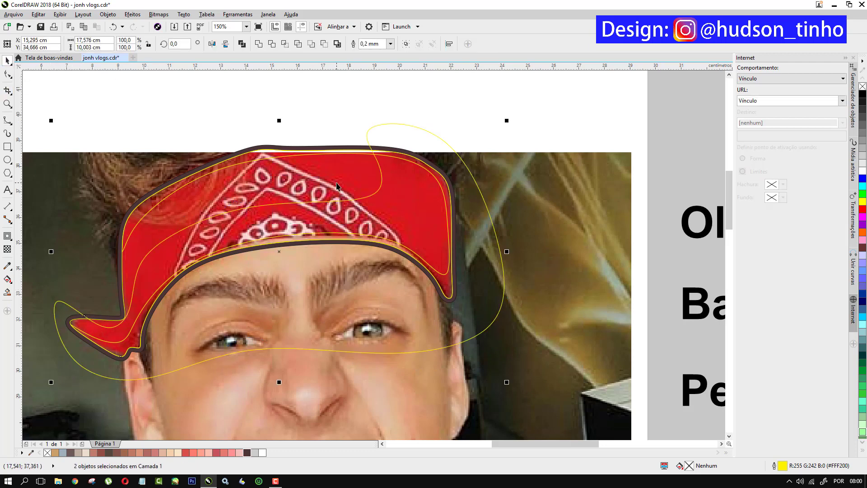
{"action": "left_click", "coordinate": [284, 43]}
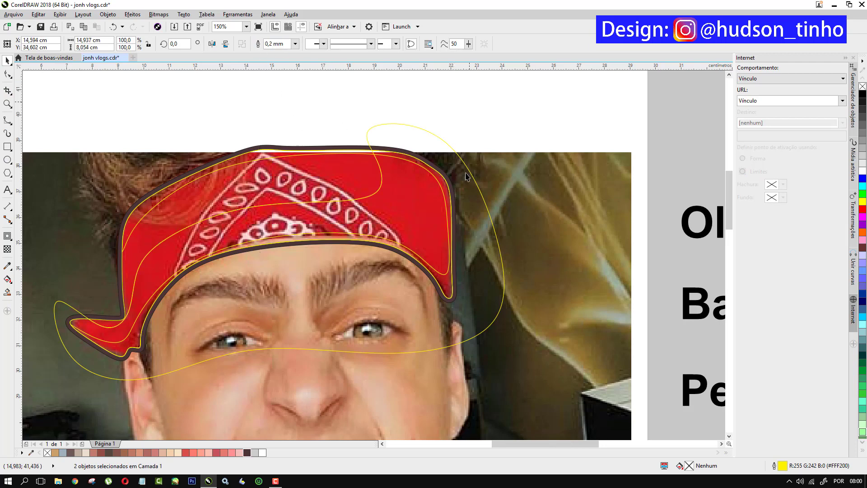
{"action": "left_click_drag", "start_coordinate": [493, 225], "coordinate": [661, 246]}
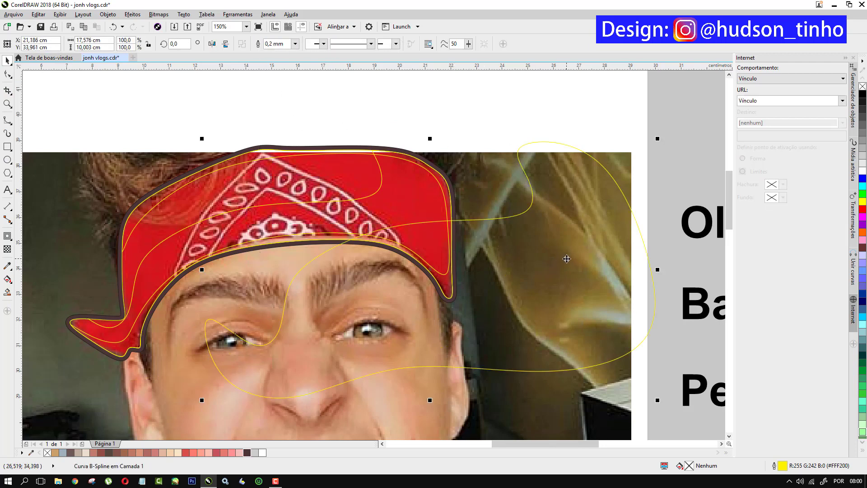
{"action": "key", "text": "Delete"}
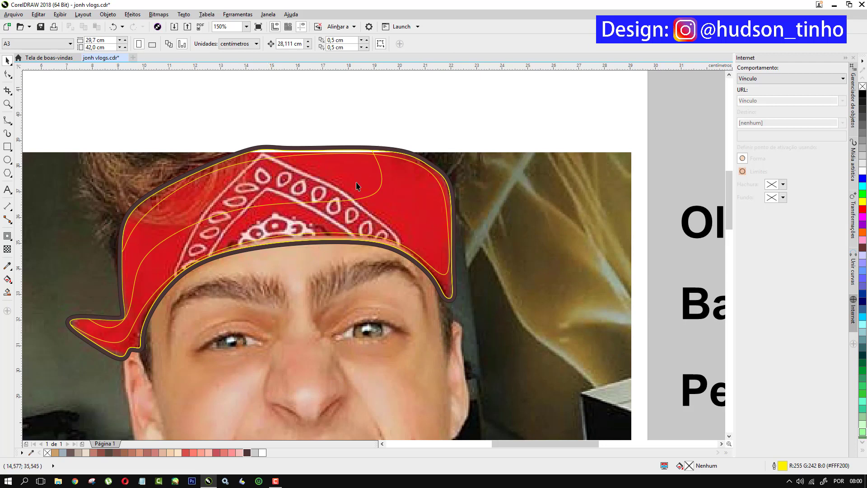
- Fill the bandana's outer edge shading piece with a dark shade of red
{"action": "left_click", "coordinate": [446, 293]}
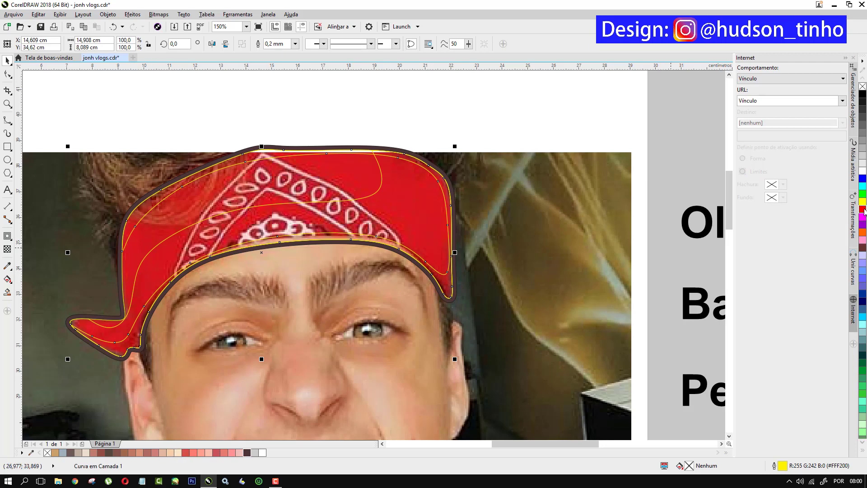
{"action": "left_click", "coordinate": [862, 210]}
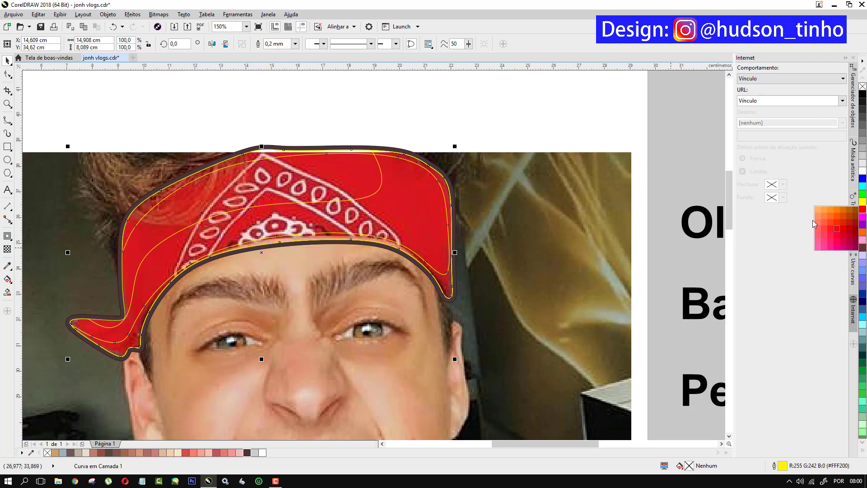
{"action": "left_click", "coordinate": [849, 229]}
- Fill the bandana's lower shading piece with red #FE002A and its base curve with pure red #FF0000
{"action": "left_click", "coordinate": [409, 183]}
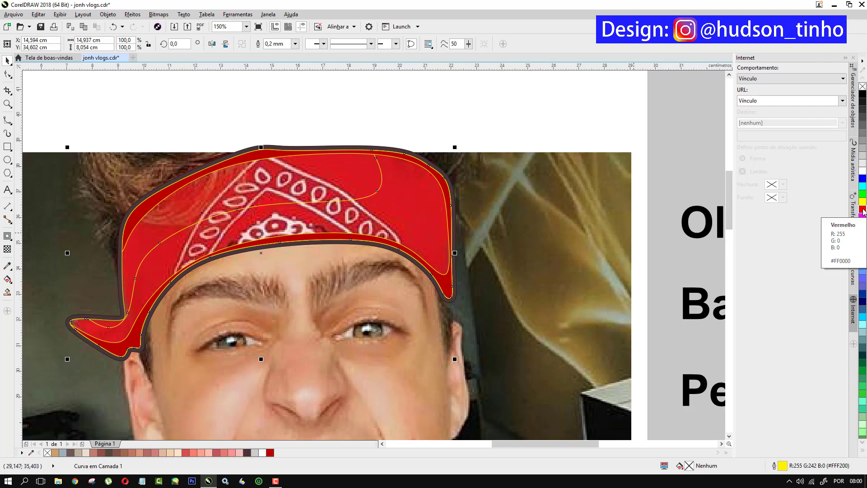
{"action": "left_click", "coordinate": [863, 211]}
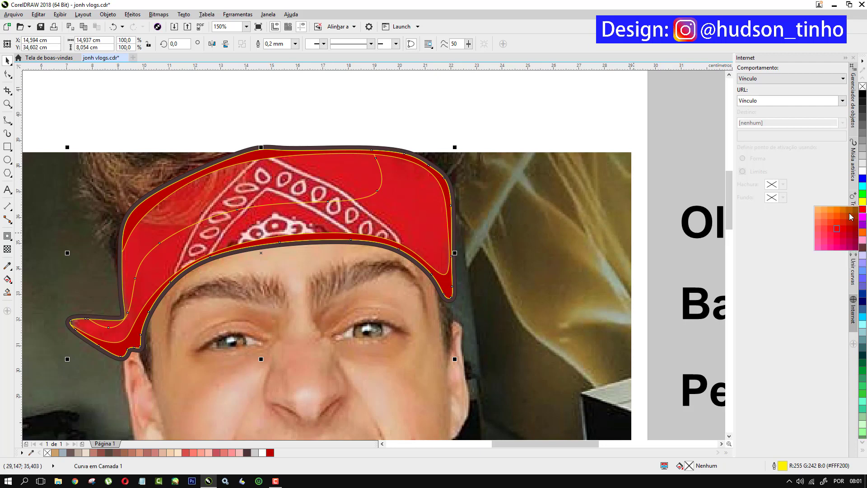
{"action": "left_click", "coordinate": [838, 233]}
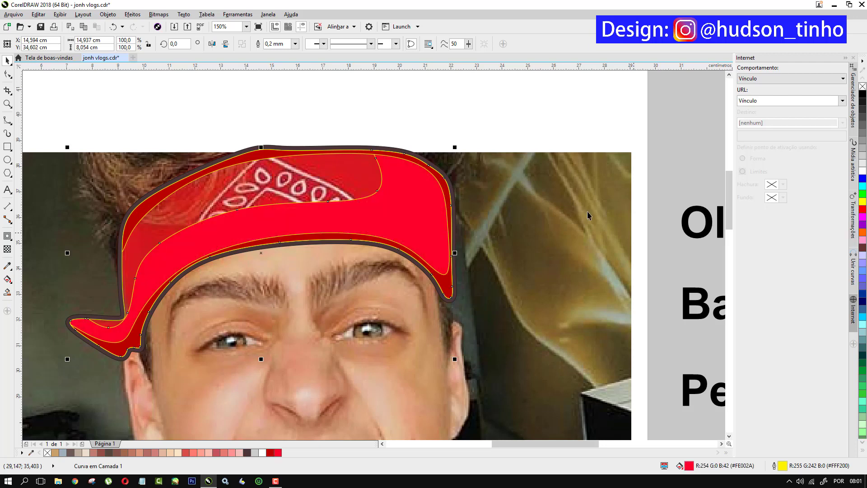
{"action": "left_click", "coordinate": [361, 172]}
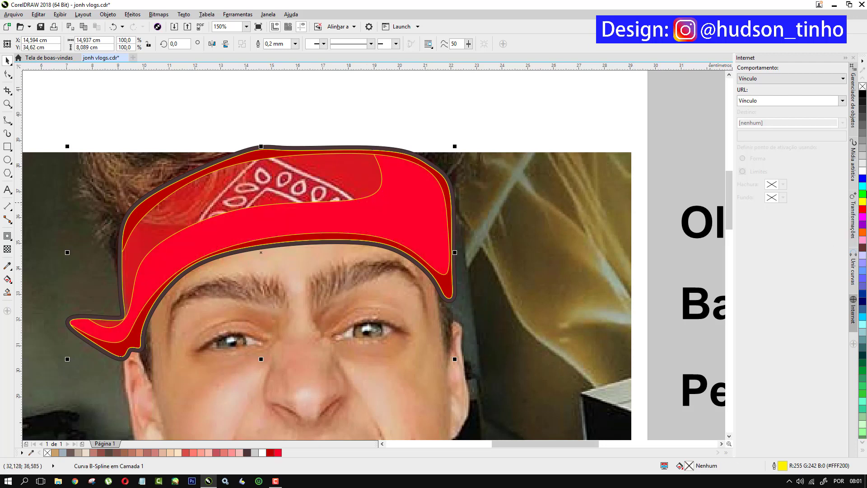
{"action": "left_click", "coordinate": [862, 208]}
- Select all four bandana pieces, remove their outline color and clear the selection
{"action": "scroll", "coordinate": [358, 249], "scroll_direction": "down", "scroll_amount": 5}
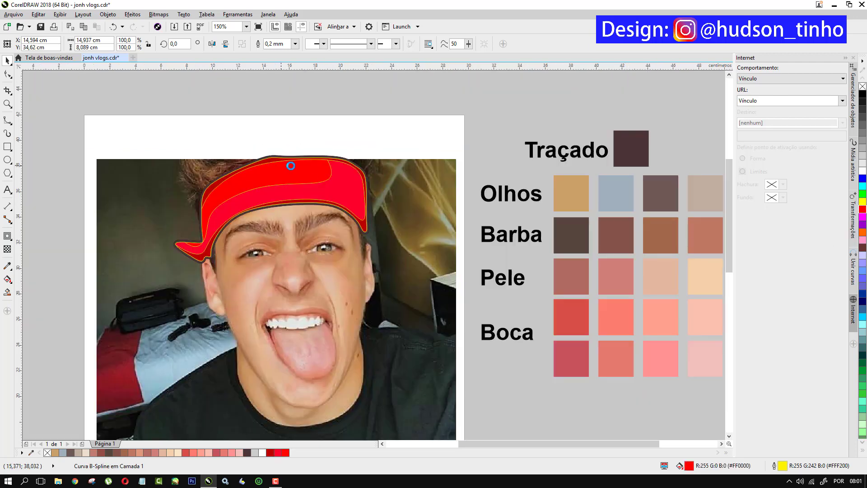
{"action": "left_click_drag", "start_coordinate": [358, 249], "coordinate": [371, 256]}
{"action": "scroll", "coordinate": [291, 173], "scroll_direction": "up", "scroll_amount": 2}
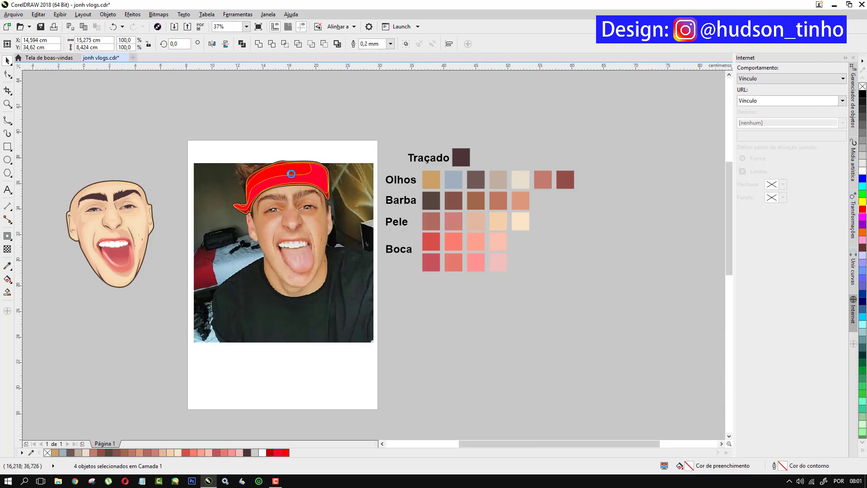
{"action": "right_click", "coordinate": [47, 453]}
{"action": "scroll", "coordinate": [351, 139], "scroll_direction": "down", "scroll_amount": 2}
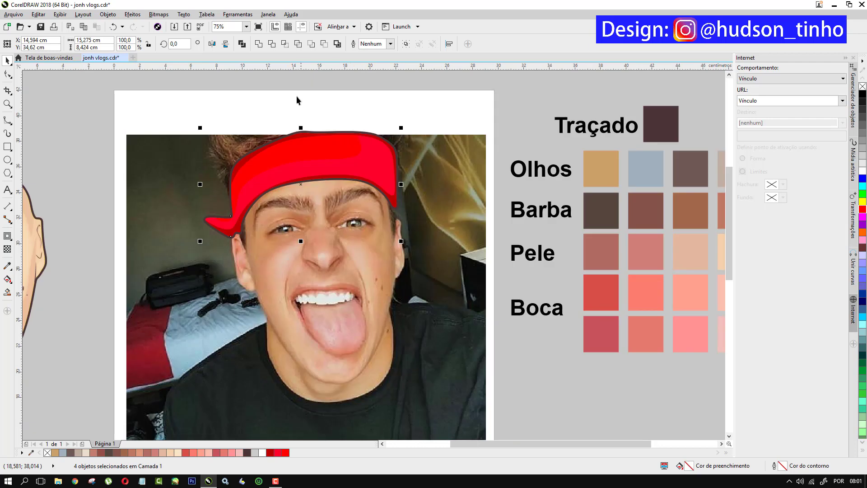
{"action": "left_click", "coordinate": [277, 87]}
- Start a B-Spline highlight shape inside the bandana's bright red area, from the left side along its lower boundary to the upper right
{"action": "scroll", "coordinate": [328, 140], "scroll_direction": "up", "scroll_amount": 2}
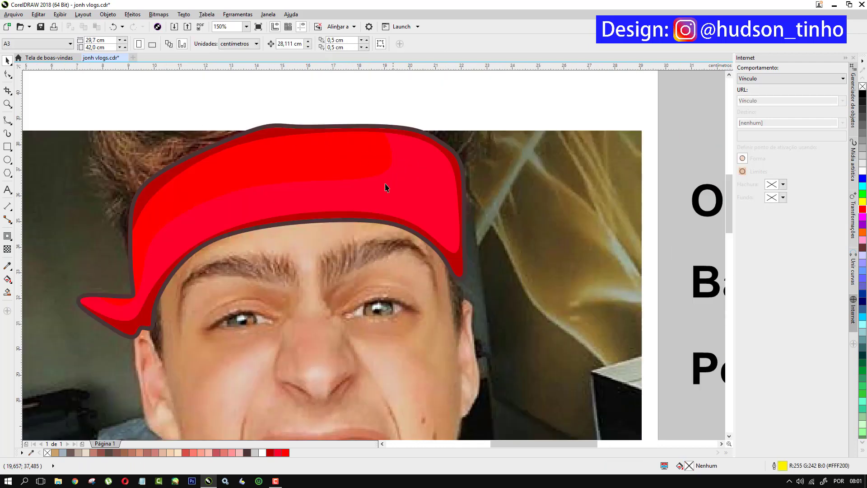
{"action": "left_click", "coordinate": [9, 121]}
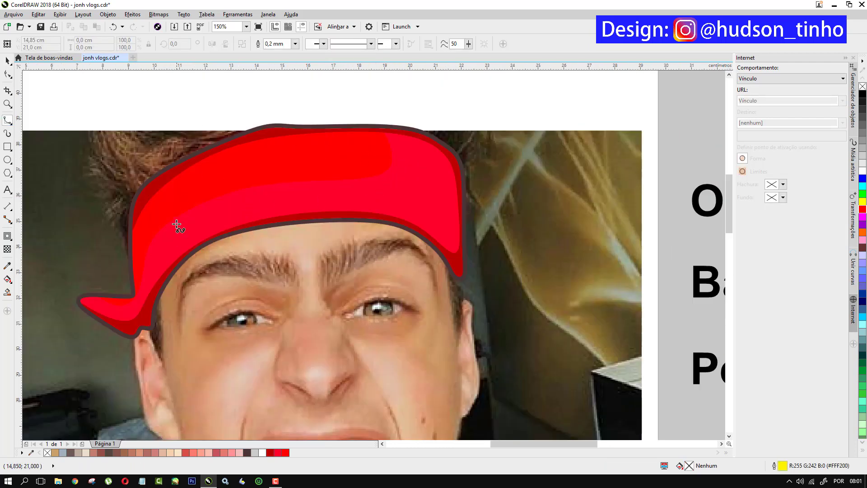
{"action": "left_click", "coordinate": [139, 251]}
{"action": "left_click", "coordinate": [170, 204]}
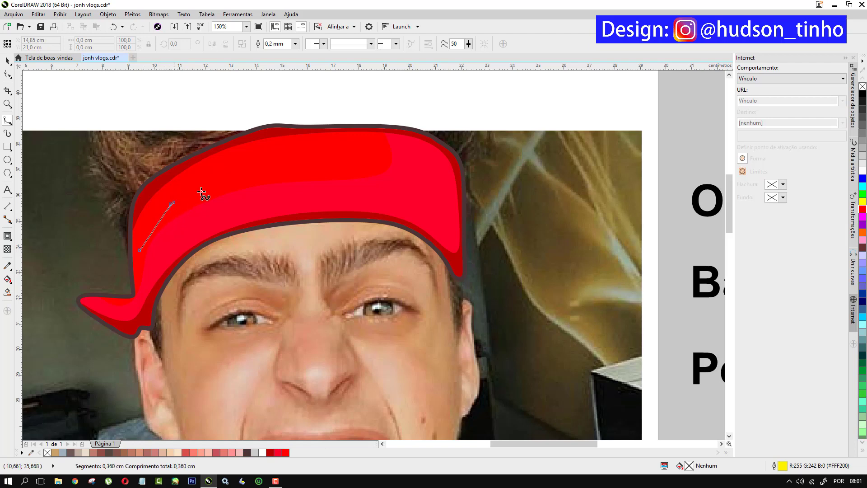
{"action": "left_click", "coordinate": [237, 180]}
{"action": "left_click", "coordinate": [300, 176]}
{"action": "left_click", "coordinate": [371, 168]}
{"action": "left_click", "coordinate": [382, 149]}
{"action": "left_click", "coordinate": [376, 134]}
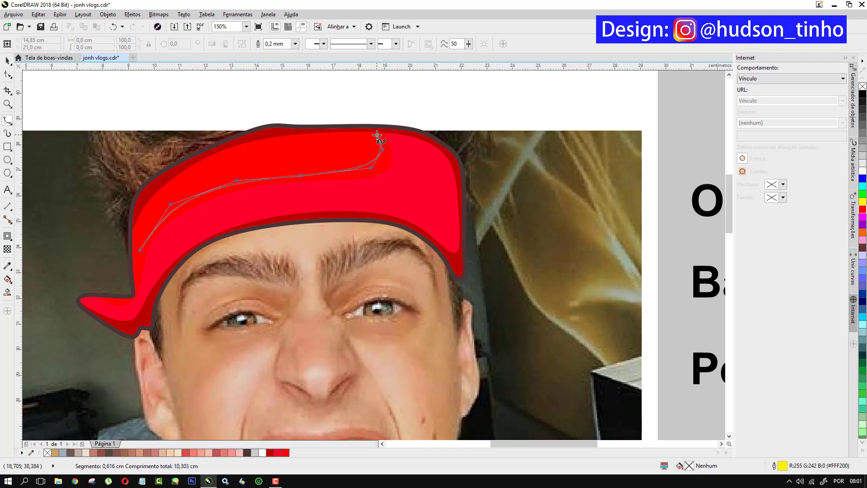
- Bring the highlight path back just inside the bandana's top edge and down the left side, closing it at its start point
{"action": "left_click", "coordinate": [319, 137]}
{"action": "left_click", "coordinate": [251, 145]}
{"action": "left_click", "coordinate": [198, 165]}
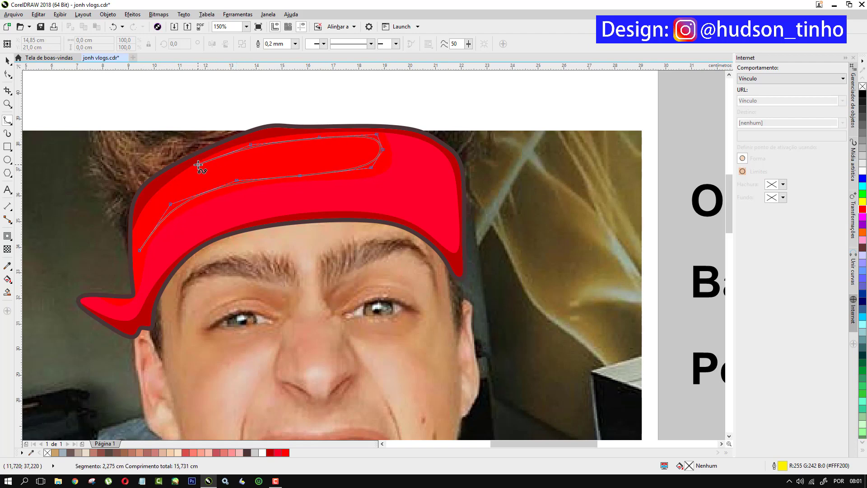
{"action": "left_click", "coordinate": [145, 205]}
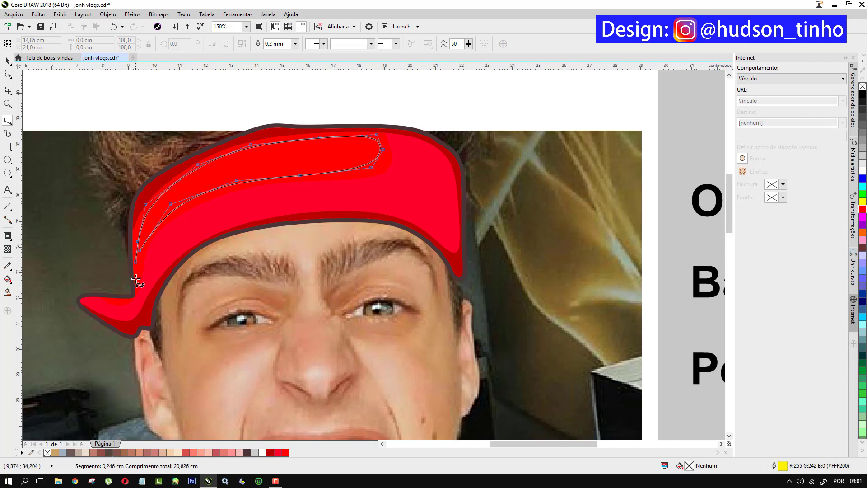
{"action": "left_click", "coordinate": [140, 250]}
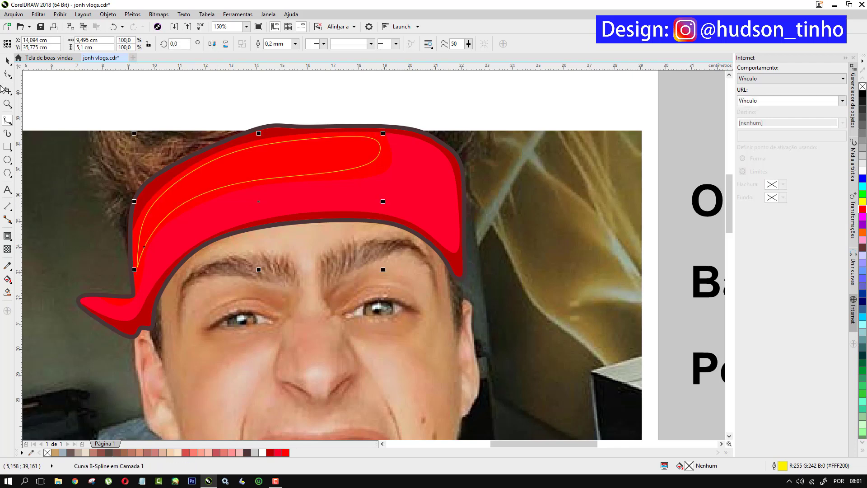
- Intersect the highlight shape with the bandana's bright red base and delete the original highlight curve
{"action": "left_click", "coordinate": [6, 61]}
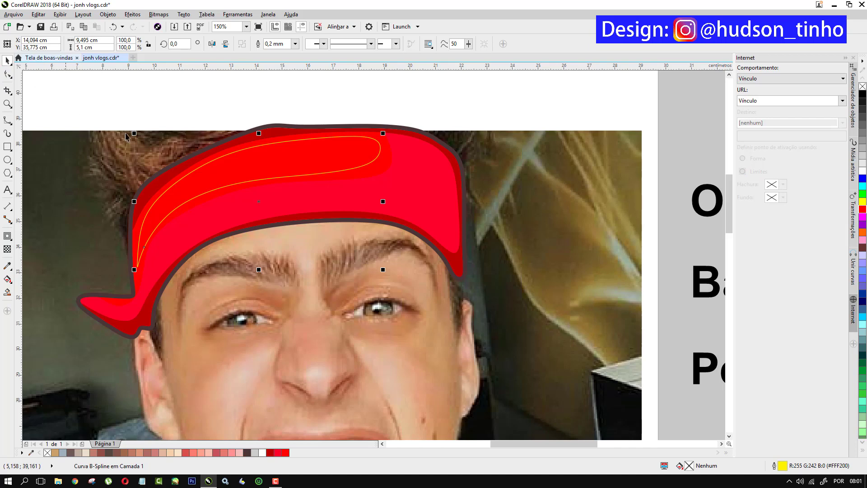
{"action": "left_click", "coordinate": [384, 164], "text": "shift"}
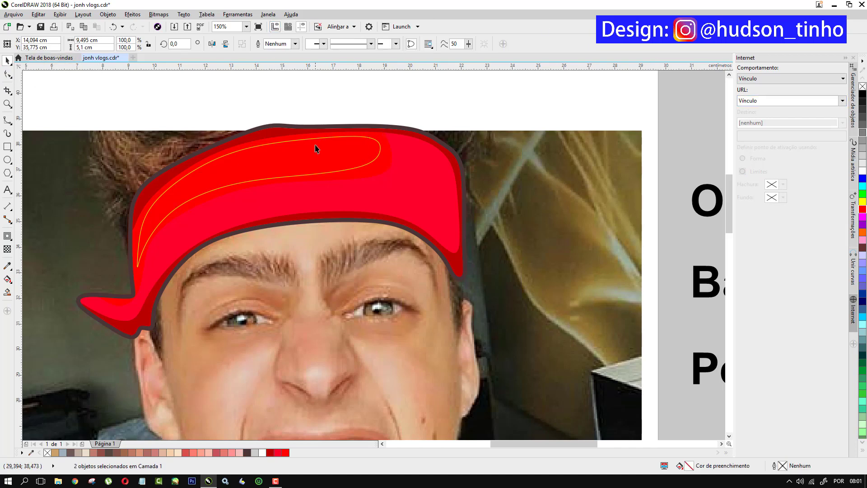
{"action": "left_click_drag", "start_coordinate": [316, 143], "coordinate": [545, 81]}
{"action": "key", "text": "Delete"}
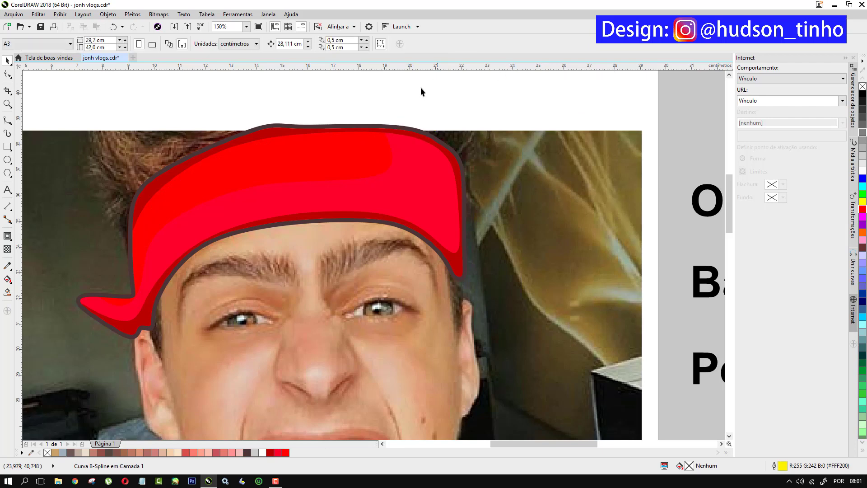
- Recolor the bandana's highlight shape with the lighter red #FF4141
{"action": "left_click", "coordinate": [339, 152]}
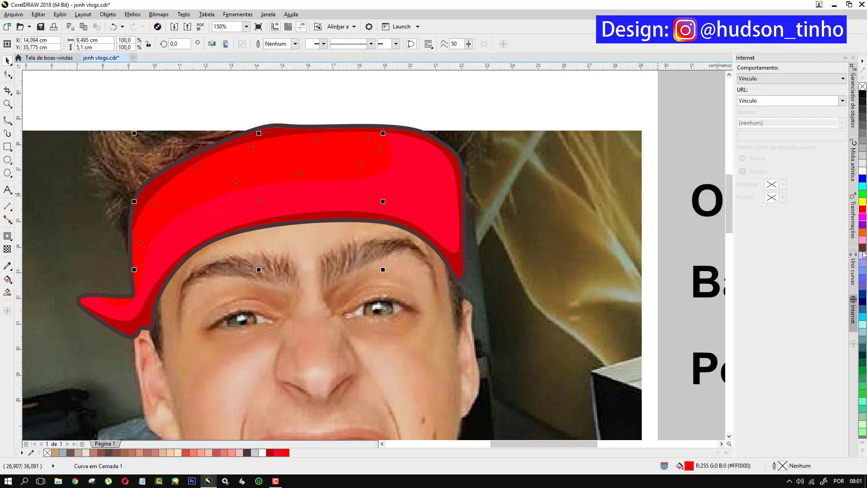
{"action": "left_click", "coordinate": [863, 211]}
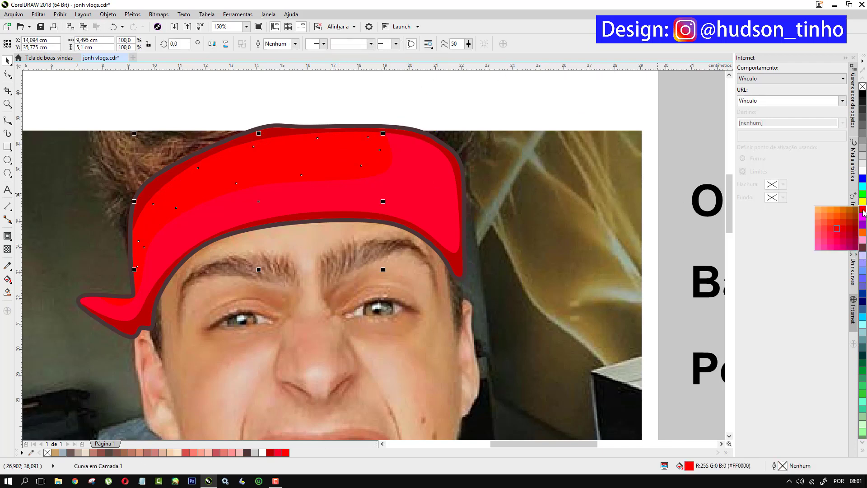
{"action": "left_click", "coordinate": [823, 227]}
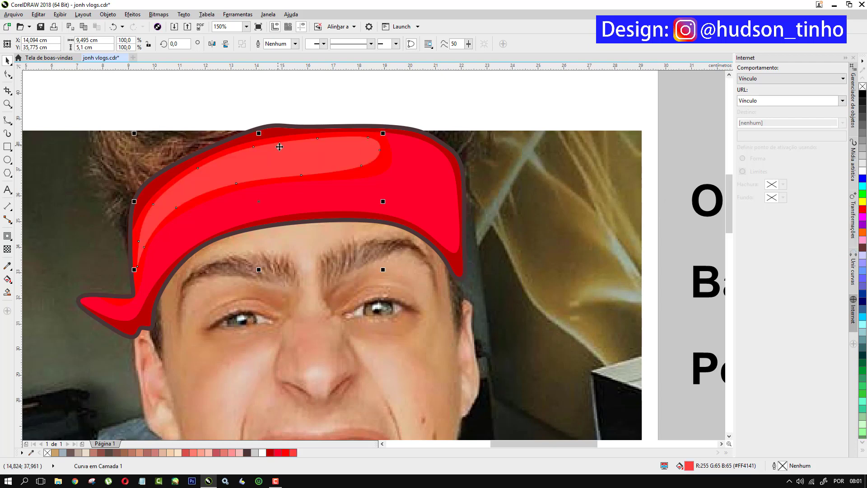
- Select the five bandana objects over the photo and move them onto the vector face beside the page
{"action": "scroll", "coordinate": [280, 145], "scroll_direction": "down", "scroll_amount": 1}
{"action": "left_click", "coordinate": [135, 106]}
{"action": "left_click_drag", "start_coordinate": [135, 105], "coordinate": [431, 289]}
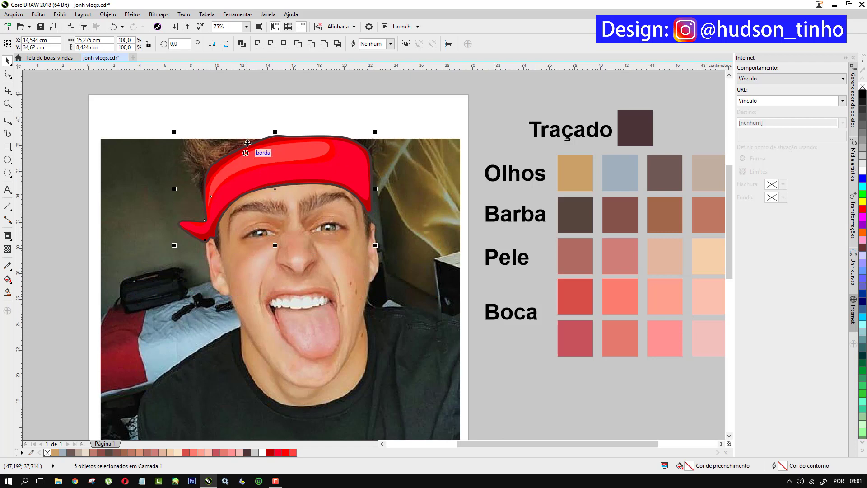
{"action": "key", "text": "Escape"}
{"action": "scroll", "coordinate": [300, 168], "scroll_direction": "down", "scroll_amount": 1}
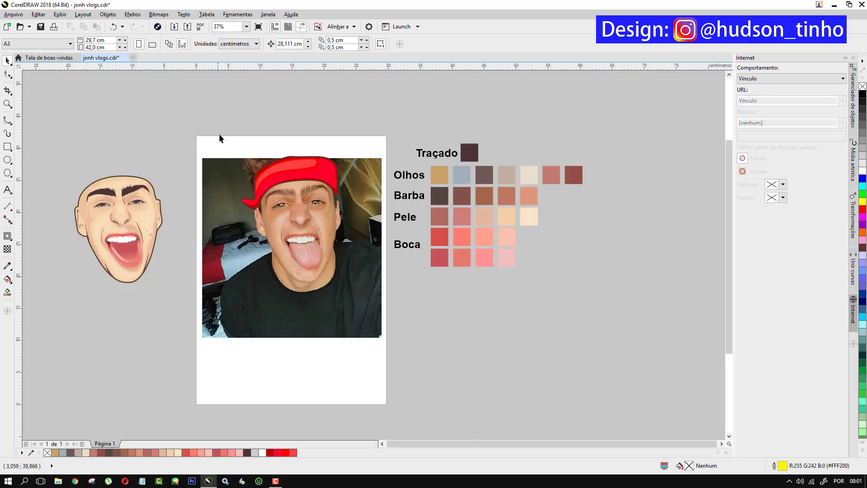
{"action": "left_click_drag", "start_coordinate": [219, 137], "coordinate": [361, 253]}
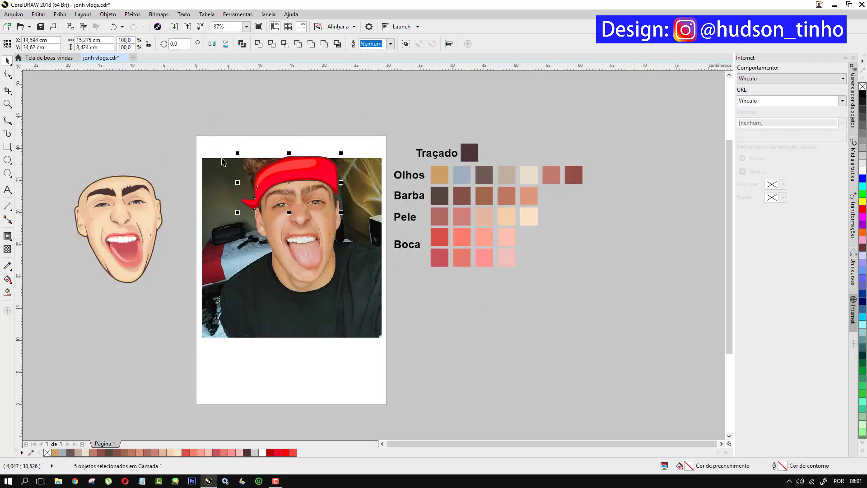
{"action": "key", "text": "ctrl+r"}
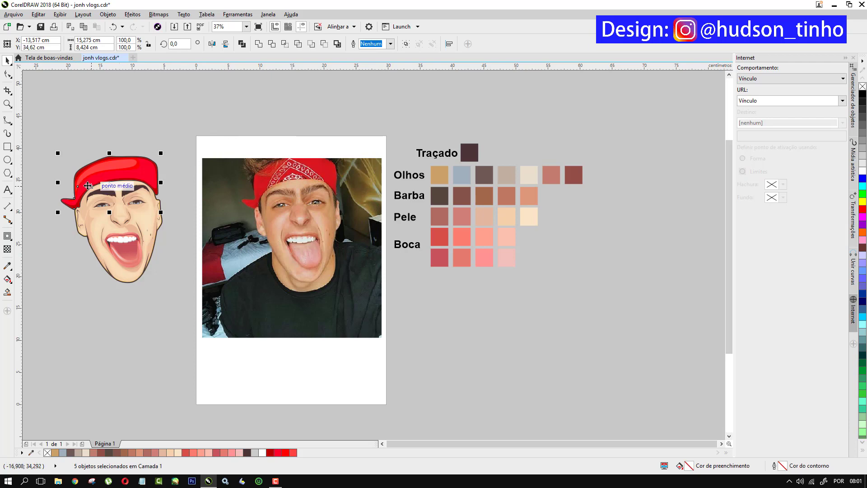
{"action": "scroll", "coordinate": [84, 183], "scroll_direction": "up", "scroll_amount": 2}
{"action": "scroll", "coordinate": [198, 188], "scroll_direction": "down", "scroll_amount": 2}
{"action": "left_click", "coordinate": [108, 150]}
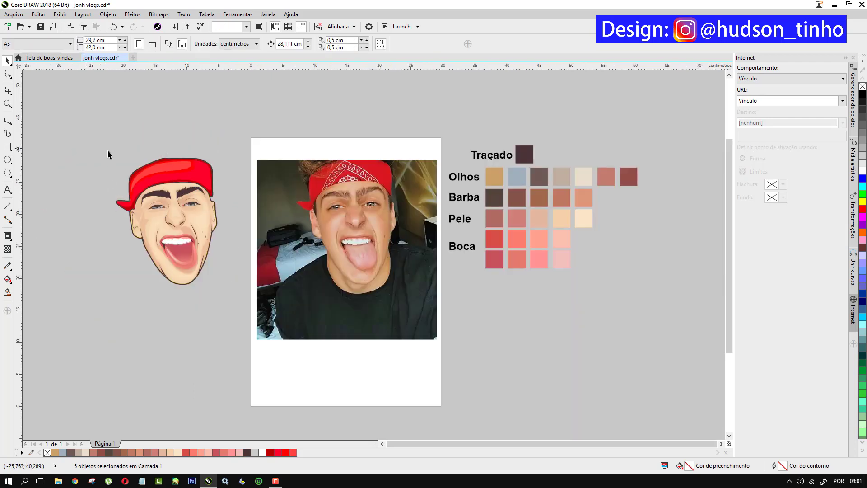
- Select the whole vector face with its bandana, place it back over the photo and check how the bandana fits
{"action": "left_click_drag", "start_coordinate": [80, 133], "coordinate": [251, 331]}
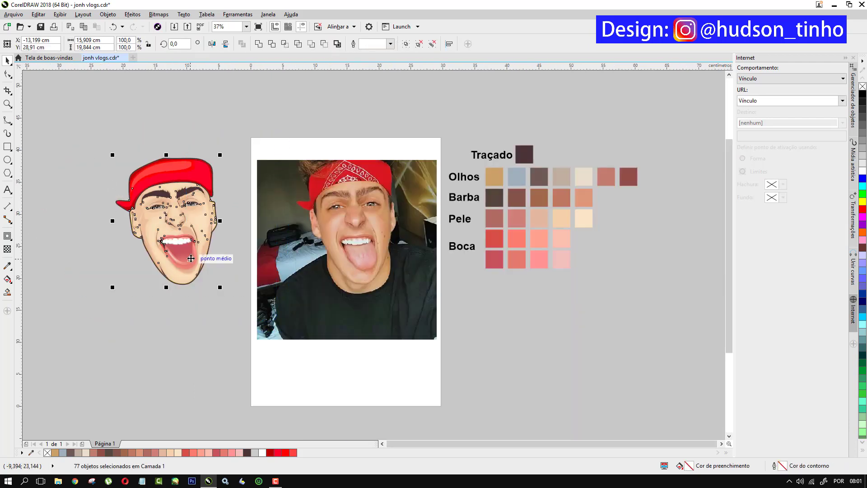
{"action": "key", "text": "ctrl+z"}
{"action": "key", "text": "ctrl+z"}
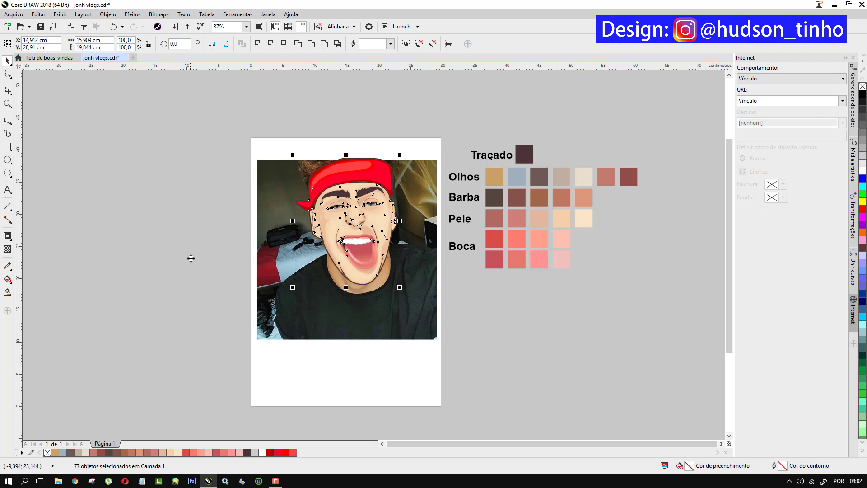
{"action": "left_click", "coordinate": [297, 77]}
{"action": "scroll", "coordinate": [315, 129], "scroll_direction": "up", "scroll_amount": 2}
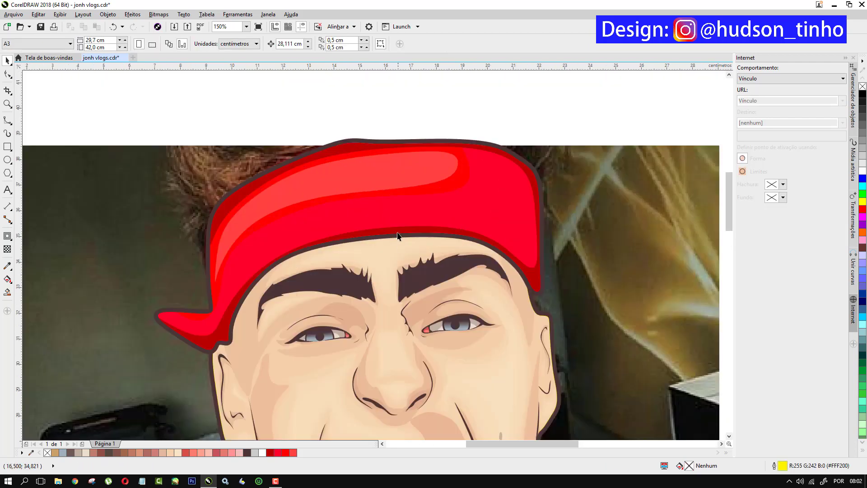
{"action": "scroll", "coordinate": [398, 234], "scroll_direction": "down", "scroll_amount": 4}
{"action": "scroll", "coordinate": [405, 269], "scroll_direction": "up", "scroll_amount": 4}
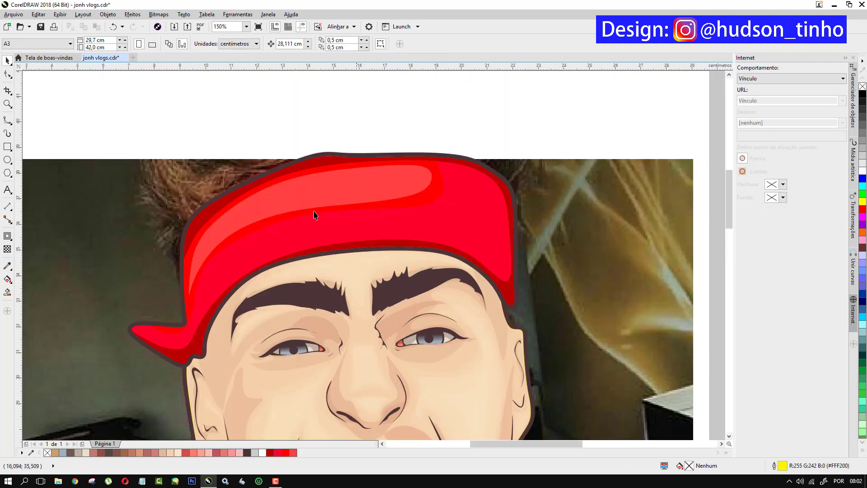
{"action": "scroll", "coordinate": [287, 190], "scroll_direction": "down", "scroll_amount": 2}
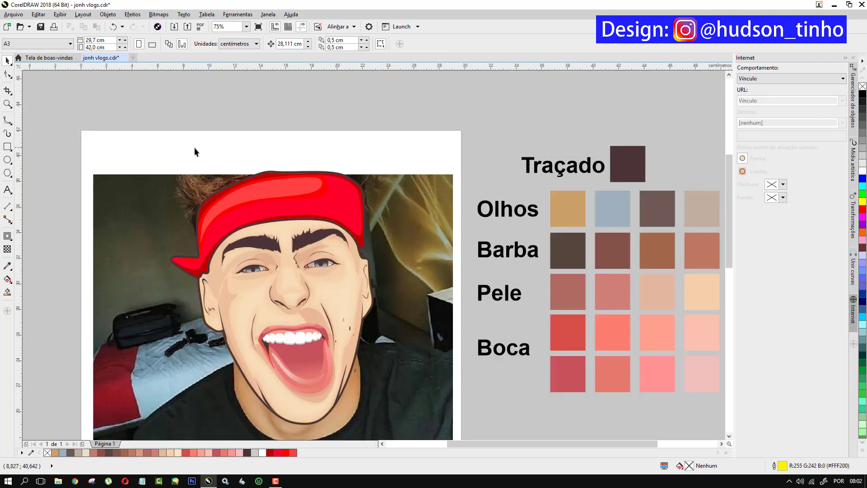
{"action": "scroll", "coordinate": [195, 151], "scroll_direction": "down", "scroll_amount": 2}
- Move the complete vector face and bandana off the photo, back beside the page, and clear the selection
{"action": "left_click_drag", "start_coordinate": [155, 158], "coordinate": [325, 339]}
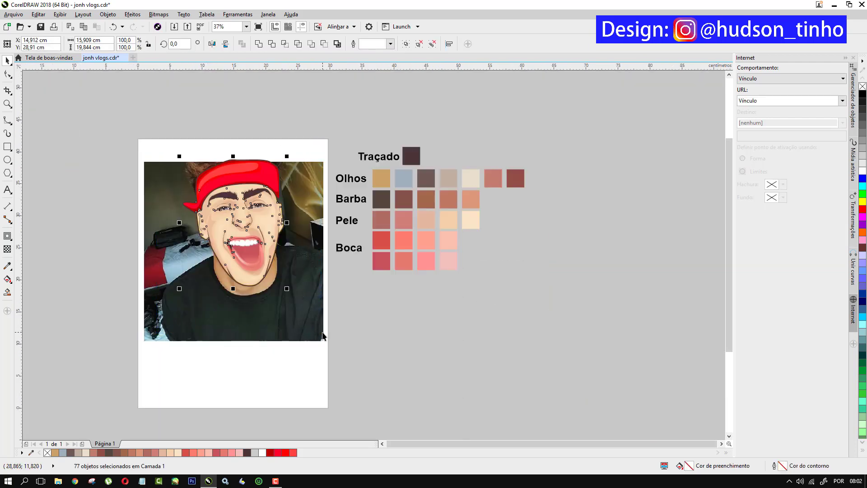
{"action": "left_click_drag", "start_coordinate": [260, 208], "coordinate": [80, 209]}
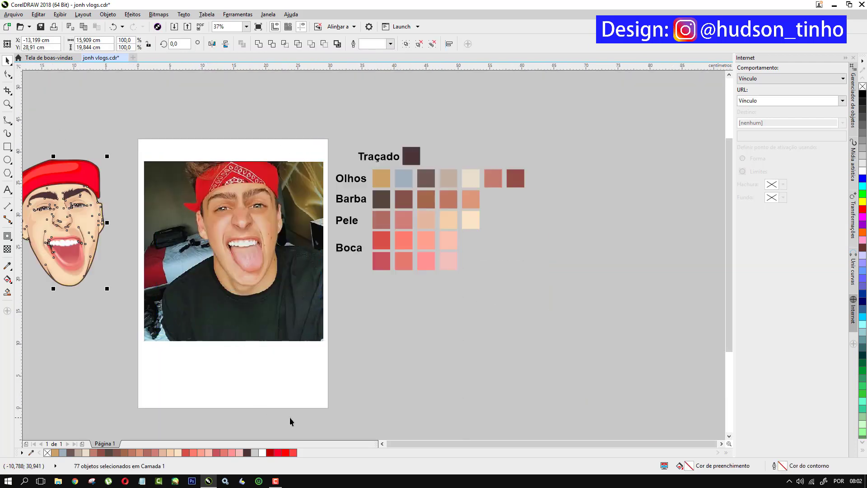
{"action": "left_click_drag", "start_coordinate": [434, 447], "coordinate": [384, 443]}
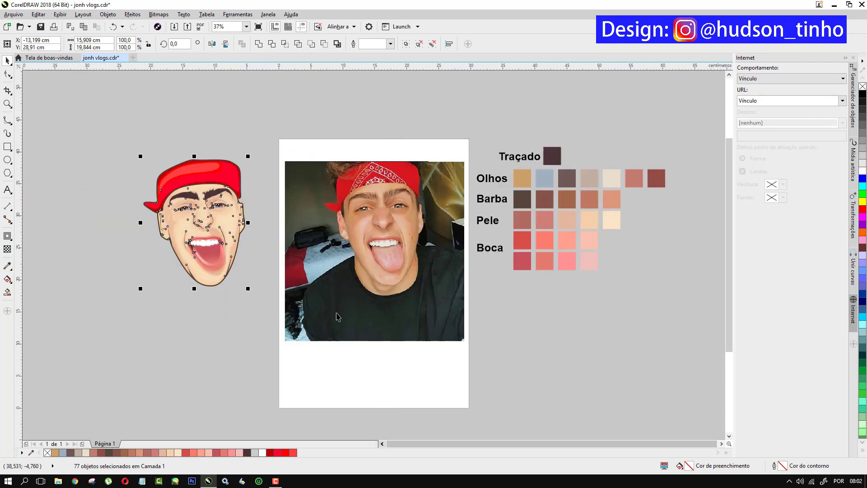
{"action": "key", "text": "Escape"}
- Trace the hair between the bandana and the ear on the face's left side as a closed B-Spline shape
{"action": "scroll", "coordinate": [340, 206], "scroll_direction": "up", "scroll_amount": 2}
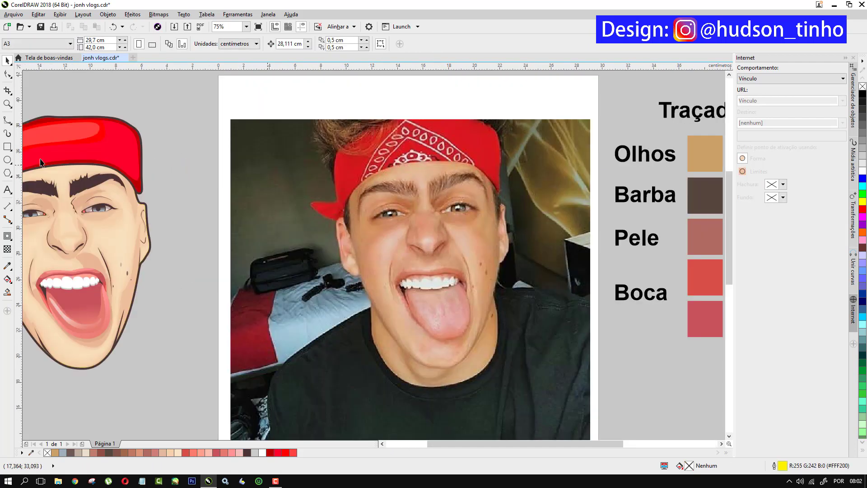
{"action": "left_click", "coordinate": [8, 121]}
{"action": "scroll", "coordinate": [342, 231], "scroll_direction": "up", "scroll_amount": 2}
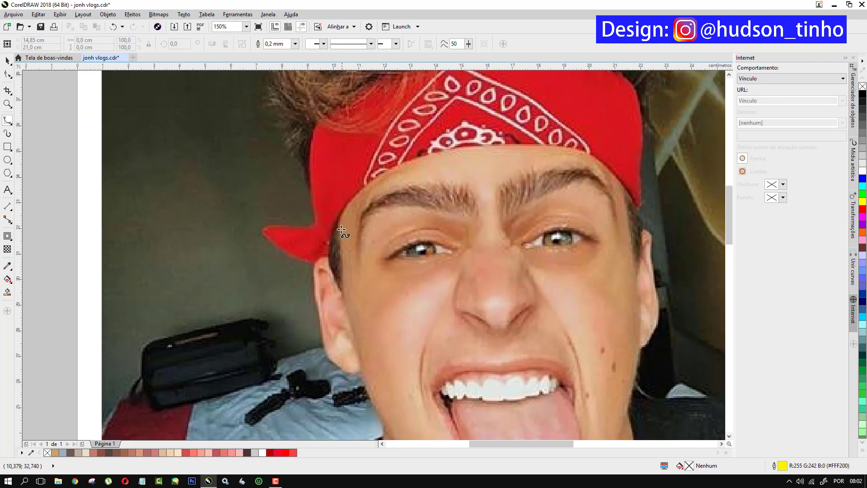
{"action": "left_click", "coordinate": [340, 214]}
{"action": "left_click", "coordinate": [338, 240]}
{"action": "left_click", "coordinate": [343, 282]}
{"action": "left_click", "coordinate": [343, 301]}
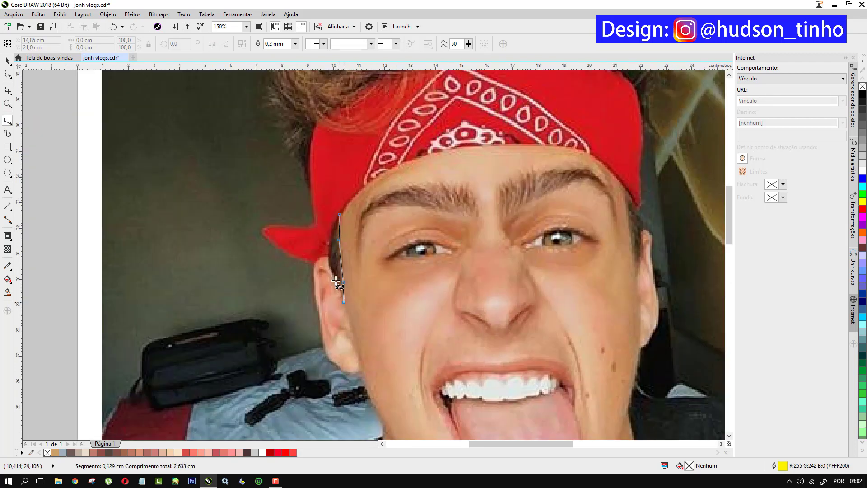
{"action": "left_click", "coordinate": [334, 276]}
{"action": "left_click", "coordinate": [325, 256]}
{"action": "left_click", "coordinate": [334, 229]}
{"action": "left_click", "coordinate": [340, 205]}
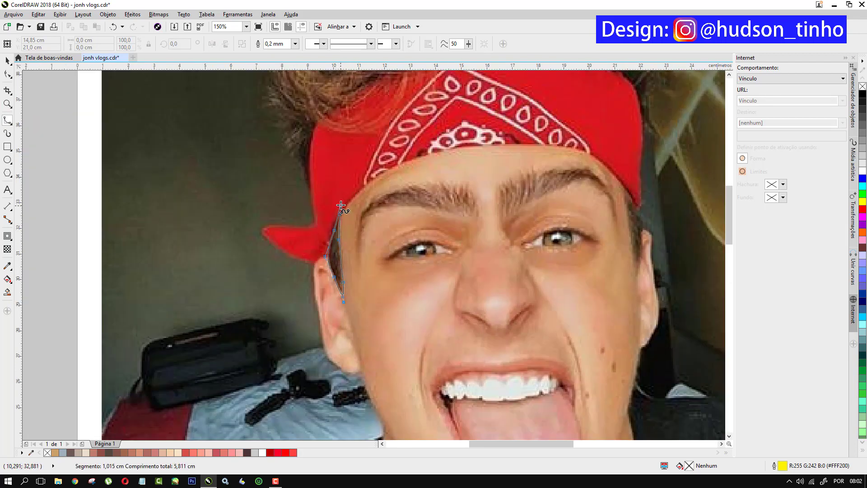
{"action": "left_click", "coordinate": [340, 206]}
- Trace the sideburn below the bandana on the face's right side as a closed B-Spline, about 0.7 by 3.4 cm
{"action": "left_click", "coordinate": [623, 184]}
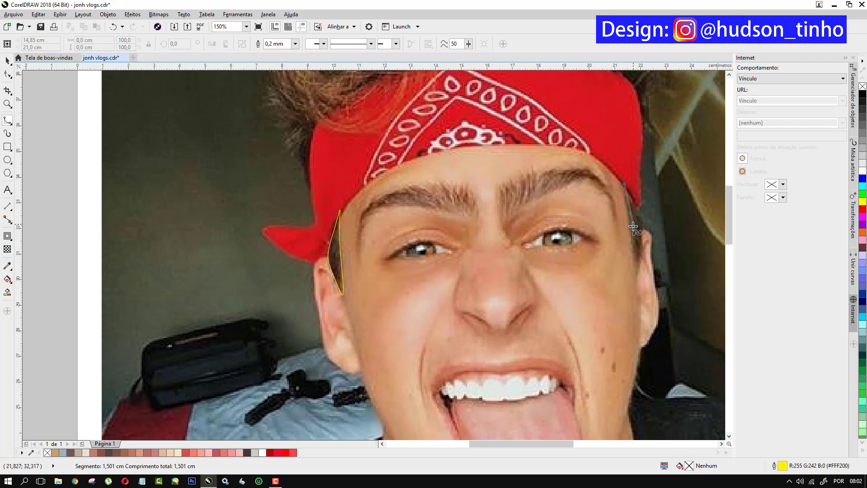
{"action": "left_click", "coordinate": [632, 225]}
{"action": "left_click", "coordinate": [635, 268]}
{"action": "left_click", "coordinate": [642, 240]}
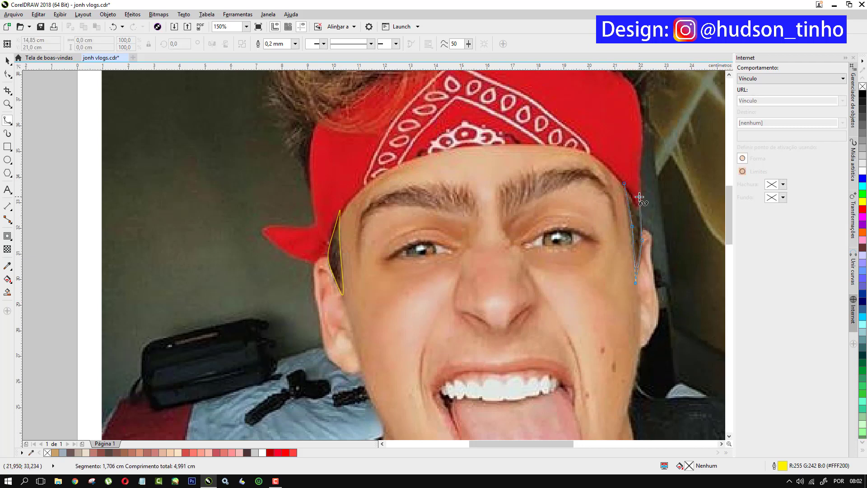
{"action": "left_click", "coordinate": [637, 203]}
{"action": "left_click", "coordinate": [633, 197]}
{"action": "left_click", "coordinate": [623, 184]}
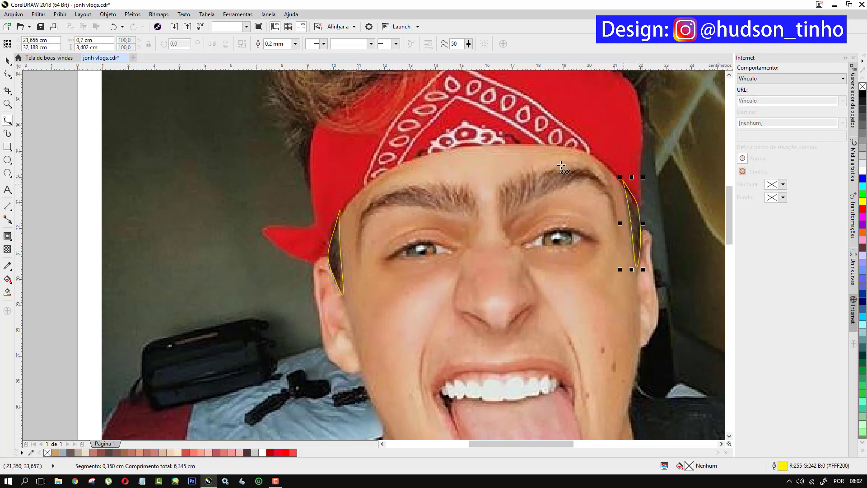
- Start the main hair outline as a B-Spline at the bandana's left edge, following the pointed tufts up to the photo's top edge
{"action": "scroll", "coordinate": [522, 125], "scroll_direction": "down", "scroll_amount": 1}
{"action": "scroll", "coordinate": [480, 99], "scroll_direction": "up", "scroll_amount": 1}
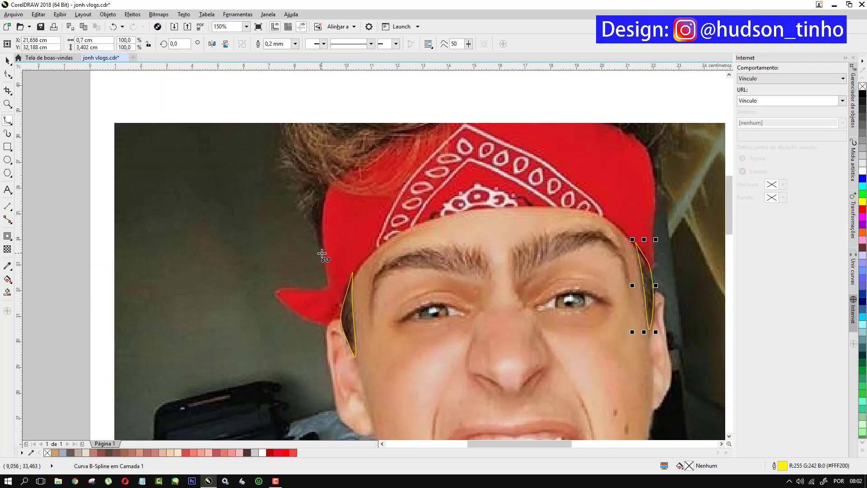
{"action": "left_click", "coordinate": [322, 253]}
{"action": "left_click", "coordinate": [310, 197]}
{"action": "left_click", "coordinate": [302, 228]}
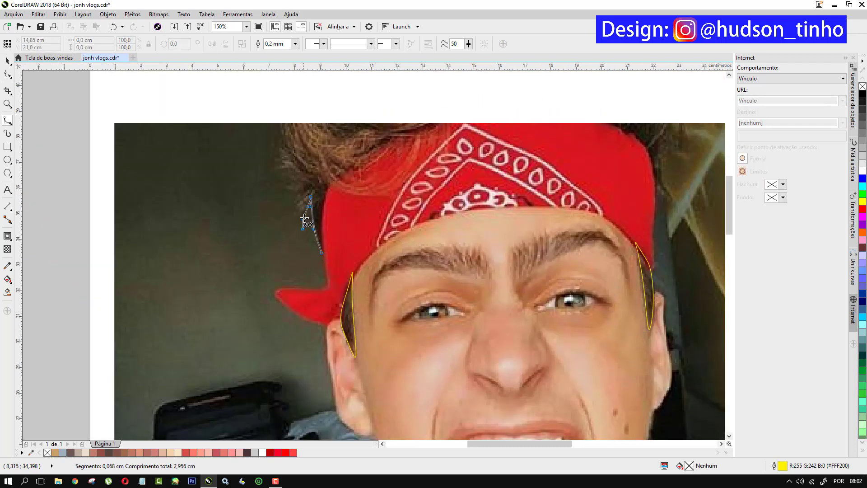
{"action": "mouse_move", "coordinate": [307, 193]}
{"action": "left_mouse_down"}
{"action": "mouse_move", "coordinate": [293, 197]}
{"action": "mouse_move", "coordinate": [276, 183]}
{"action": "mouse_move", "coordinate": [303, 186]}
{"action": "mouse_move", "coordinate": [278, 141]}
{"action": "mouse_move", "coordinate": [293, 157]}
{"action": "mouse_move", "coordinate": [279, 121]}
{"action": "left_mouse_up"}
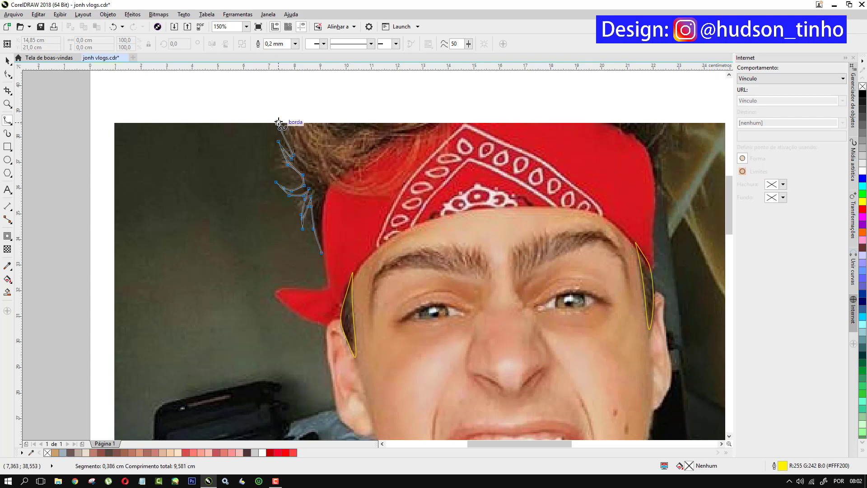
{"action": "left_click", "coordinate": [278, 121]}
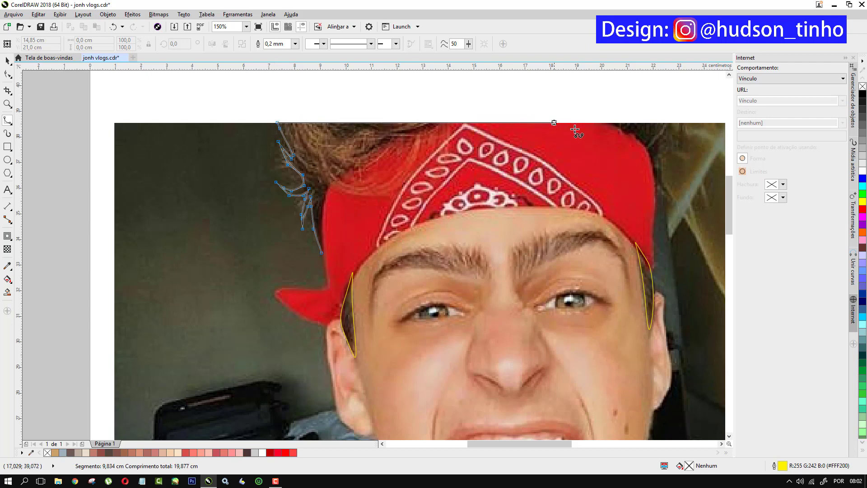
- Continue the hair outline across the photo's top edge and around the upper tuft beyond the bandana's right corner
{"action": "left_click", "coordinate": [640, 119]}
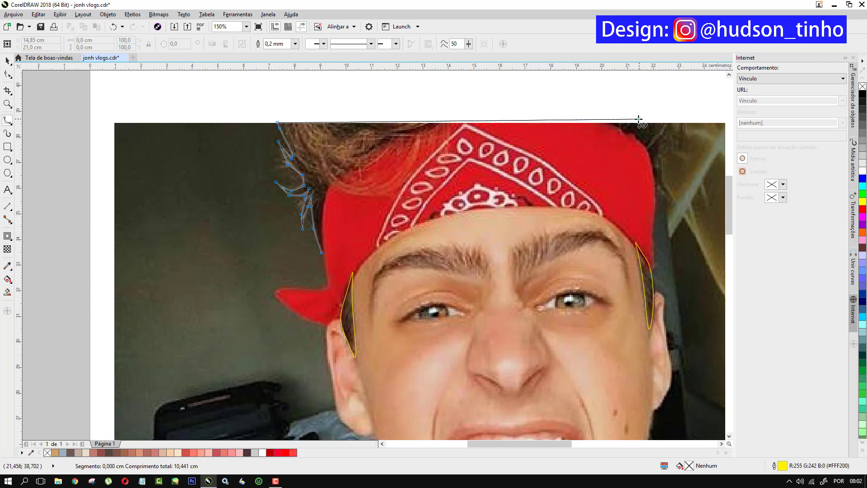
{"action": "left_click", "coordinate": [671, 122]}
{"action": "left_click", "coordinate": [672, 130]}
{"action": "left_click", "coordinate": [681, 122]}
{"action": "left_click", "coordinate": [682, 138]}
{"action": "left_click", "coordinate": [679, 151]}
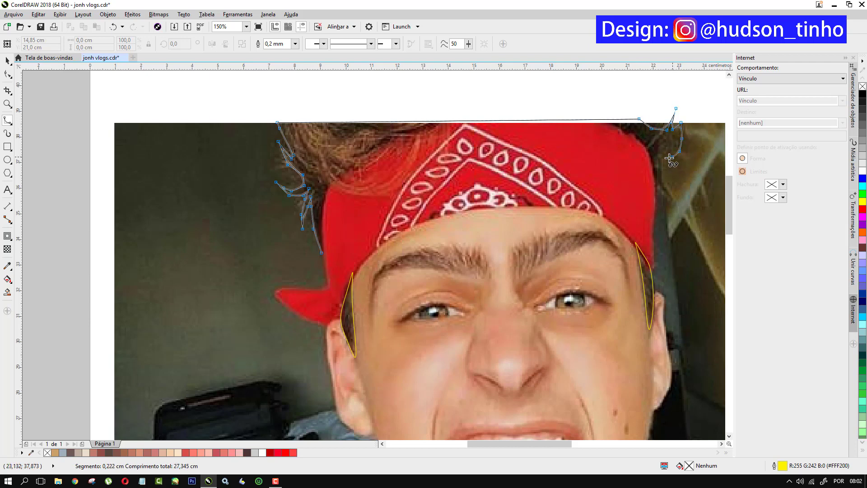
- Extend the hair outline down the bandana's right side, adding a curled tuft that returns to the bandana's edge
{"action": "left_click", "coordinate": [665, 158]}
{"action": "left_click", "coordinate": [657, 167]}
{"action": "left_click", "coordinate": [659, 182]}
{"action": "left_click", "coordinate": [673, 188]}
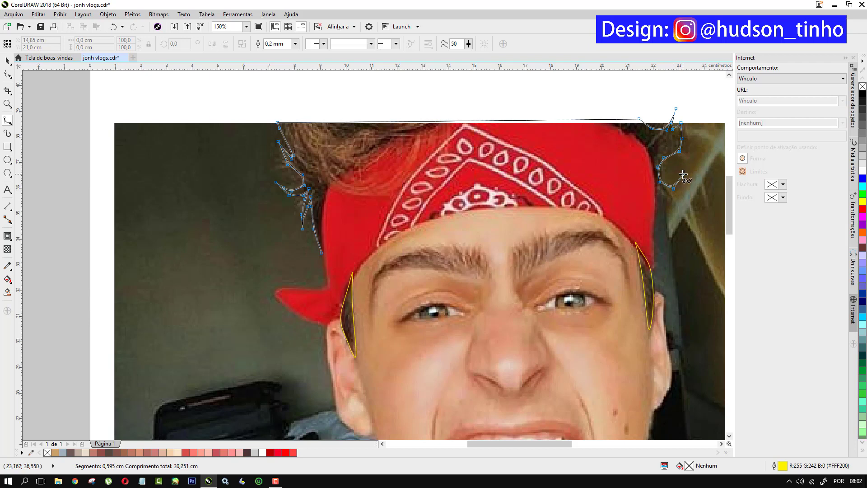
{"action": "left_click", "coordinate": [682, 174]}
{"action": "left_click", "coordinate": [679, 187]}
{"action": "left_click", "coordinate": [666, 195]}
{"action": "left_click", "coordinate": [655, 190]}
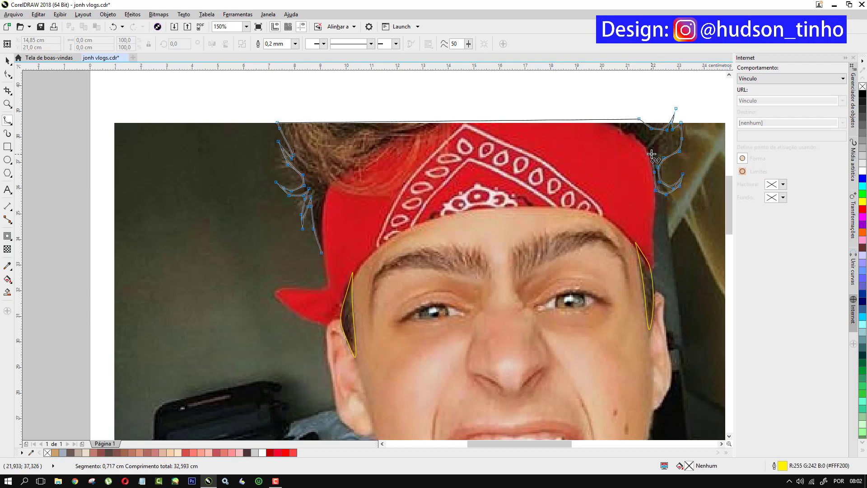
- Bring the hair path back inside the bandana's top and left edges and close it, giving a shape about 15.8 by 6.1 cm
{"action": "left_click", "coordinate": [651, 154]}
{"action": "left_click", "coordinate": [632, 134]}
{"action": "left_click", "coordinate": [530, 129]}
{"action": "left_click", "coordinate": [442, 146]}
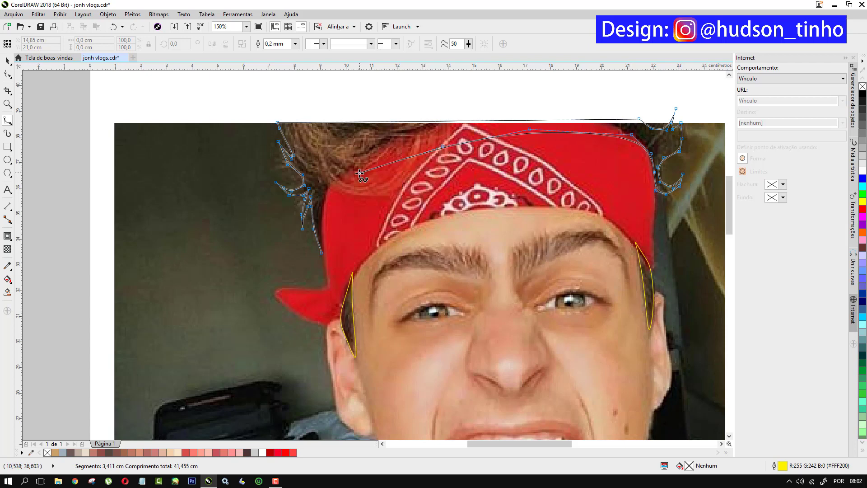
{"action": "left_click", "coordinate": [359, 172]}
{"action": "left_click", "coordinate": [327, 216]}
{"action": "left_click", "coordinate": [330, 276]}
{"action": "left_click", "coordinate": [323, 261]}
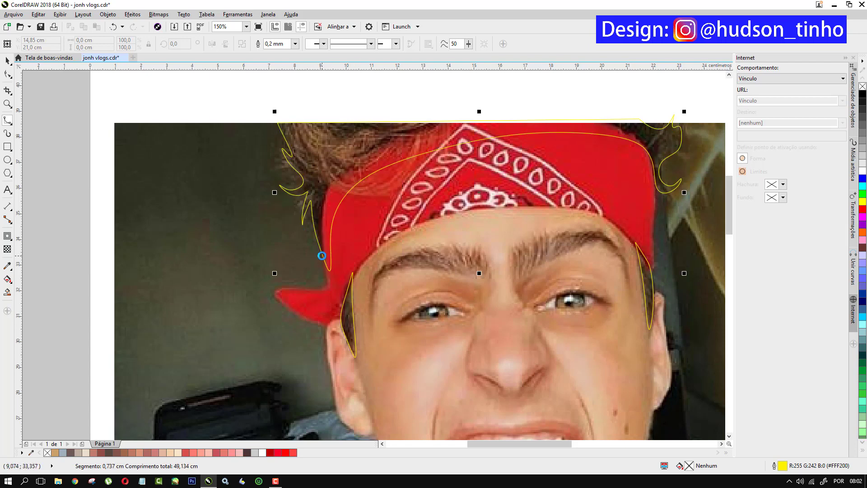
{"action": "scroll", "coordinate": [368, 188], "scroll_direction": "down", "scroll_amount": 2}
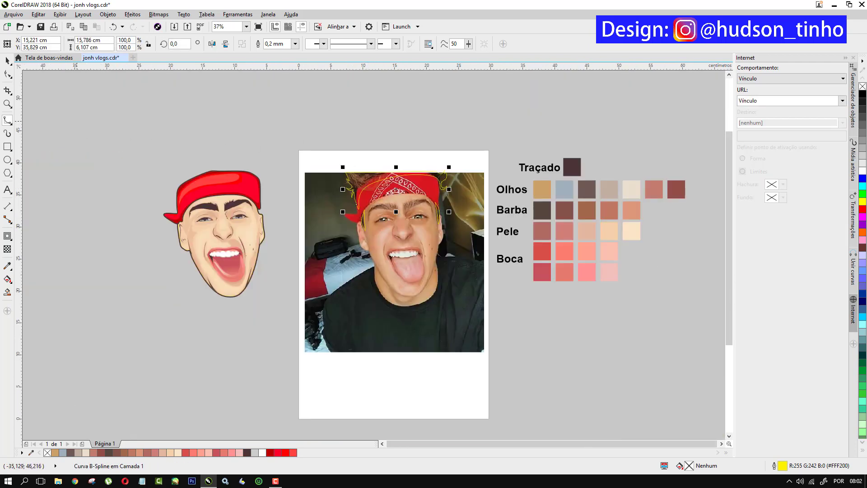
{"action": "key", "text": "space"}
{"action": "scroll", "coordinate": [370, 176], "scroll_direction": "up", "scroll_amount": 1}
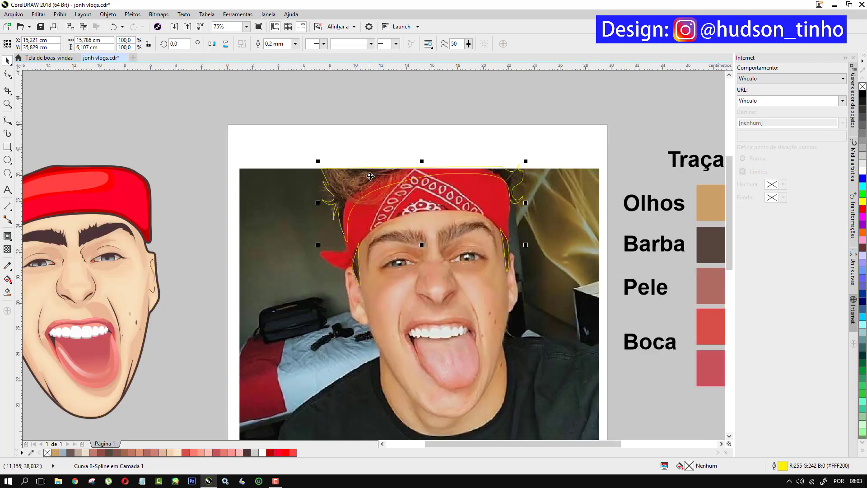
- Move the hair outline about 28.1 cm onto the vector face and shift both sideburn shapes by the same distance
{"action": "left_click_drag", "start_coordinate": [370, 176], "coordinate": [114, 176]}
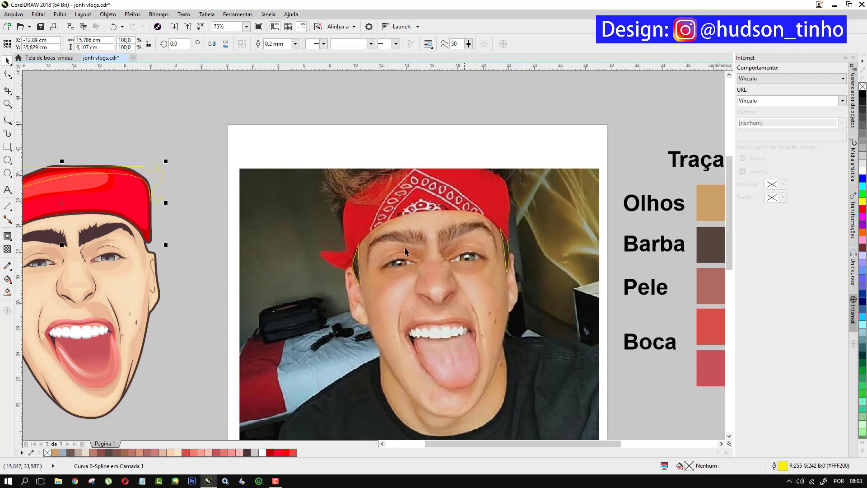
{"action": "left_click", "coordinate": [358, 265]}
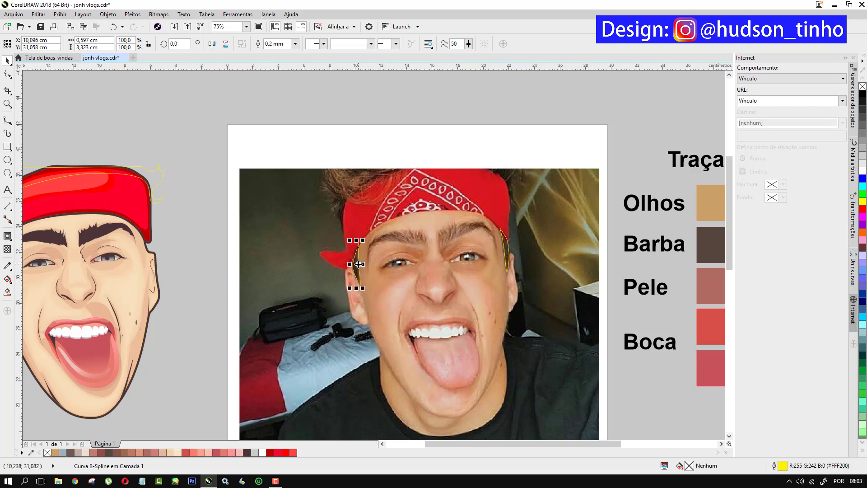
{"action": "left_click", "coordinate": [502, 240], "text": "shift"}
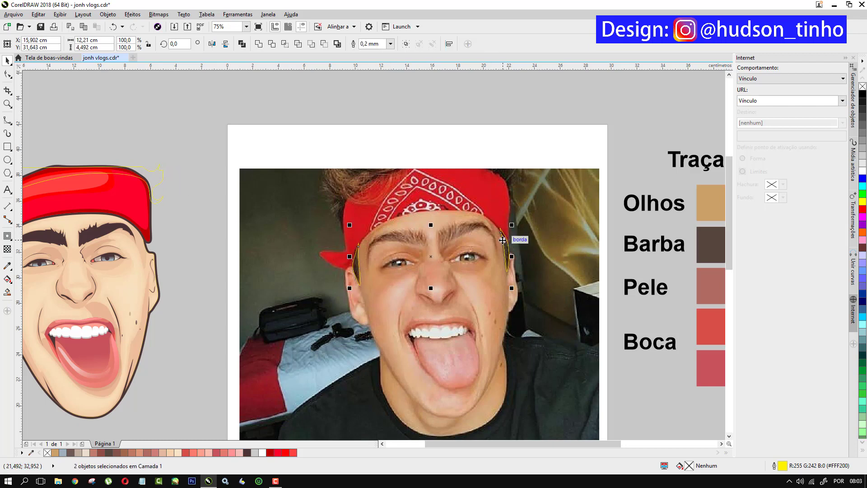
{"action": "key", "text": "ctrl+r"}
{"action": "scroll", "coordinate": [438, 215], "scroll_direction": "down", "scroll_amount": 2}
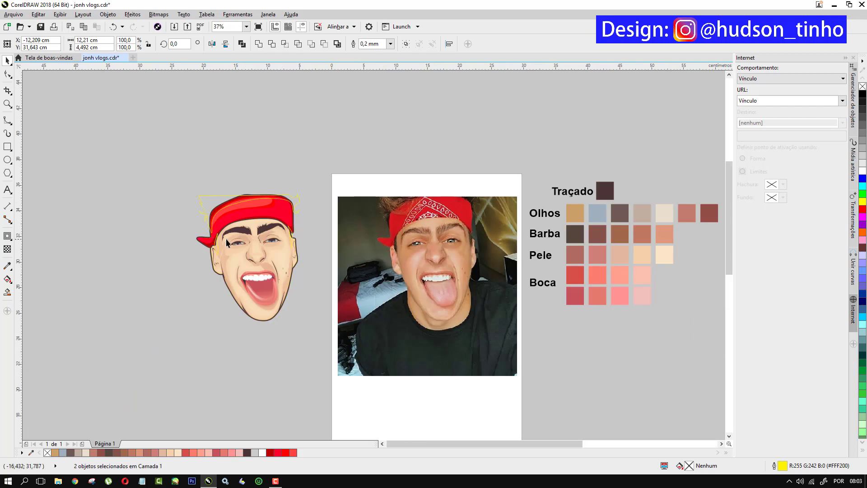
{"action": "scroll", "coordinate": [227, 243], "scroll_direction": "up", "scroll_amount": 2}
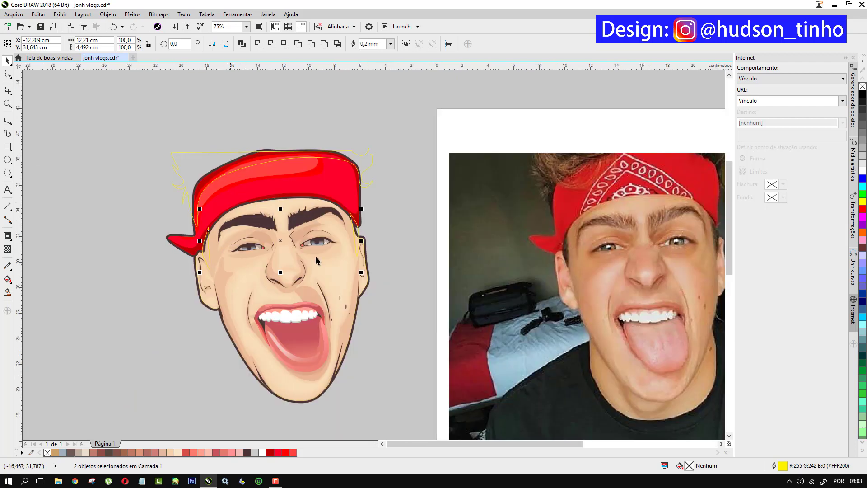
- Fill the two sideburn shapes and the main hair shape with the brown #84544A
{"action": "left_click", "coordinate": [118, 452]}
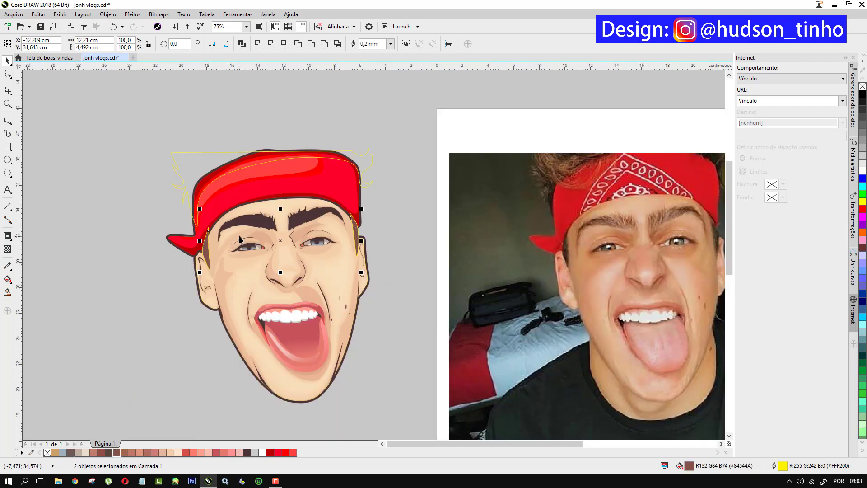
{"action": "left_click", "coordinate": [197, 160]}
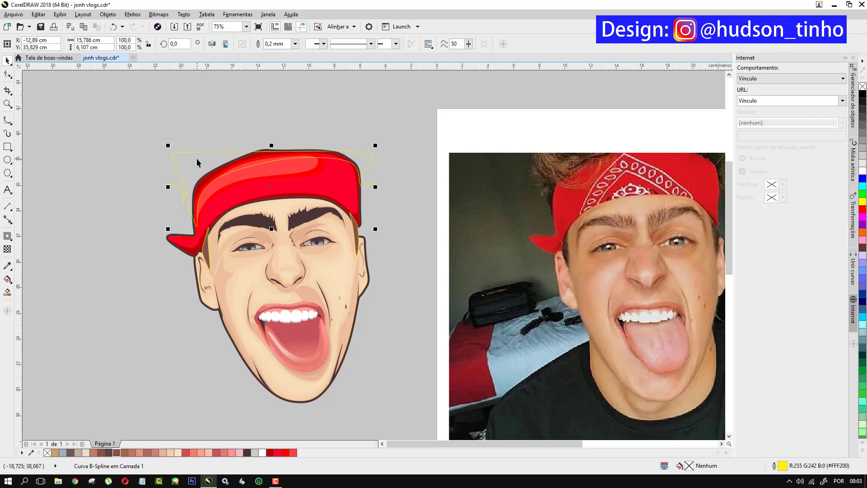
{"action": "left_click", "coordinate": [117, 452]}
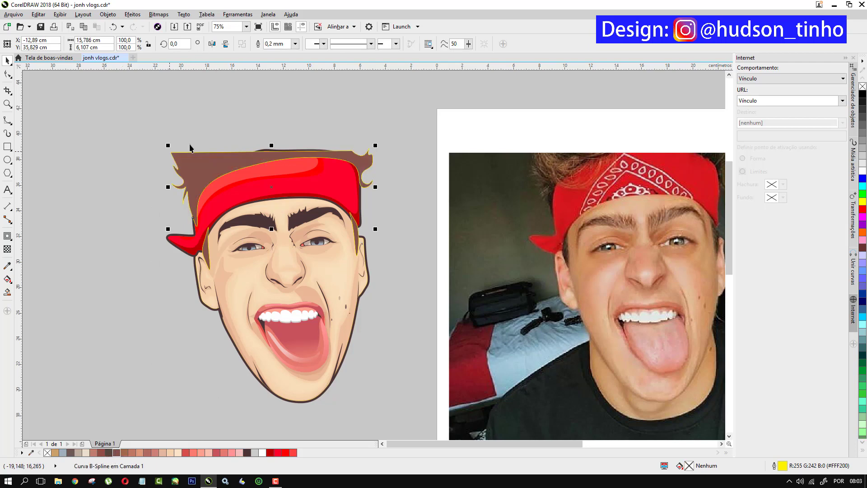
- Reorder the brown hair shape so it sits behind the red bandana
{"action": "right_click", "coordinate": [260, 161]}
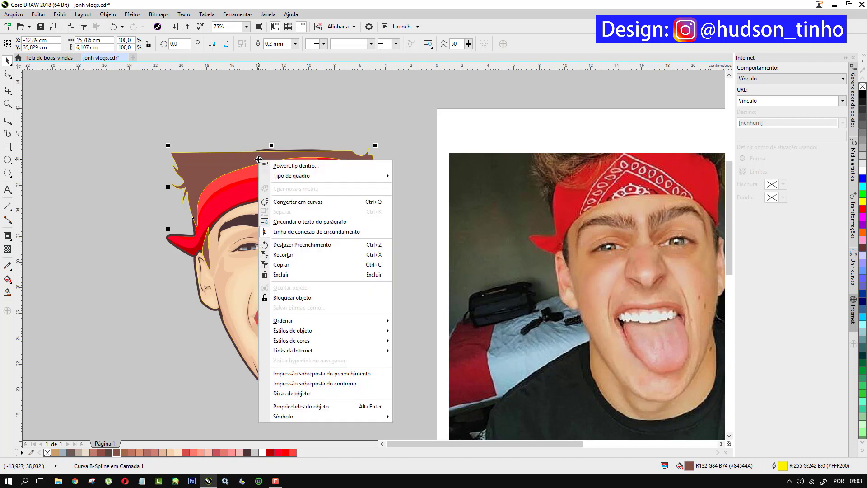
{"action": "left_click", "coordinate": [252, 156]}
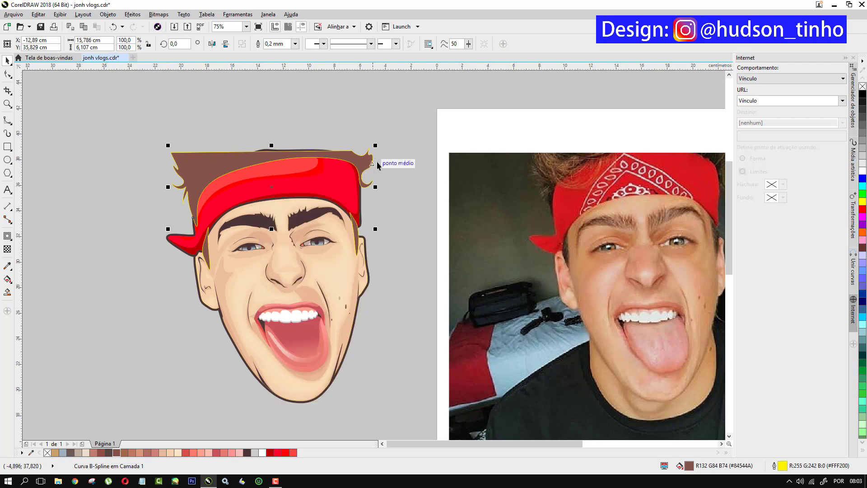
{"action": "right_click", "coordinate": [365, 156]}
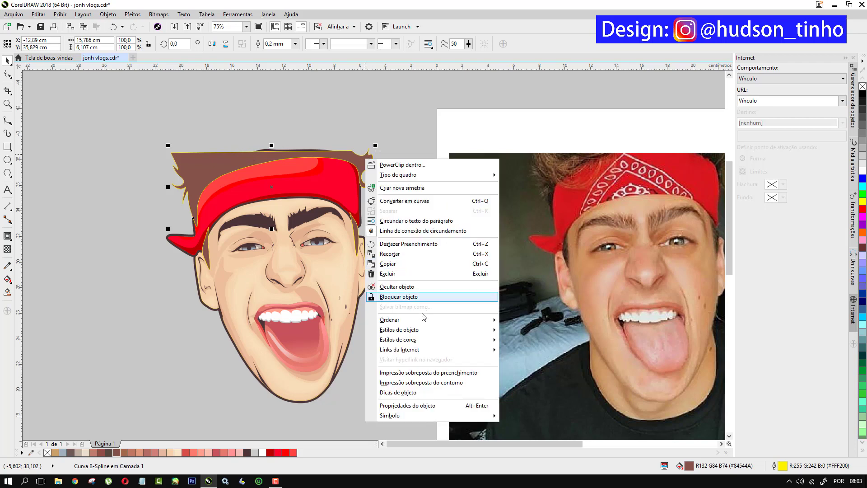
{"action": "mouse_move", "coordinate": [433, 319]}
{"action": "left_click", "coordinate": [557, 387]}
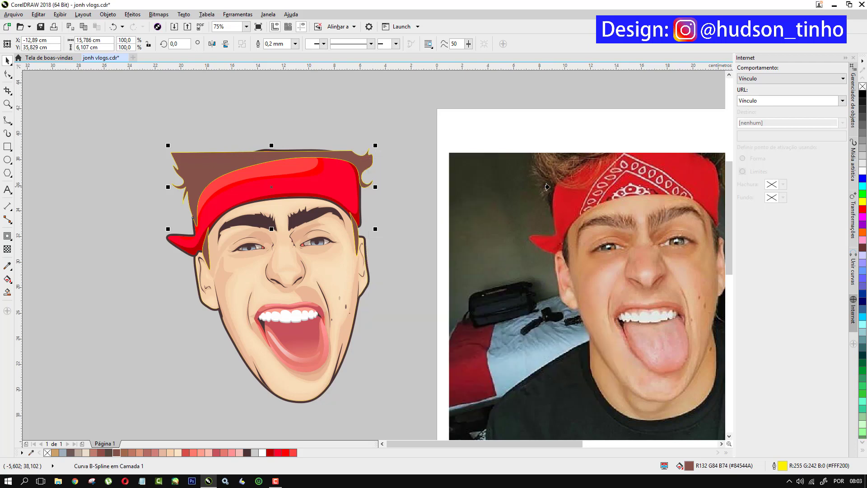
{"action": "left_click", "coordinate": [466, 168]}
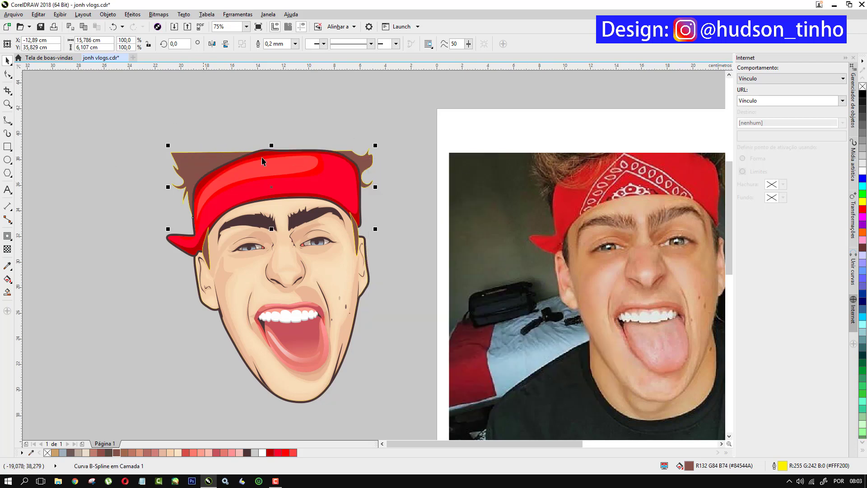
- Group the two sideburn shapes and remove the yellow outline from both the sideburns and the main hair shape
{"action": "left_click", "coordinate": [358, 225]}
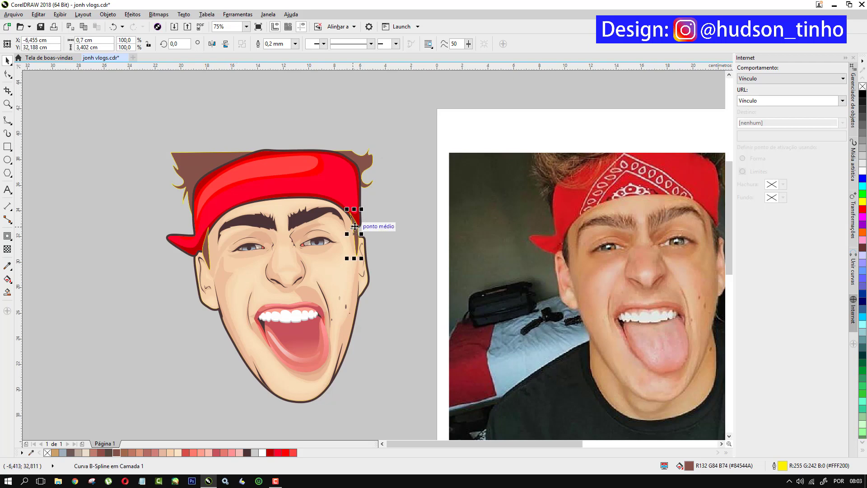
{"action": "left_click", "coordinate": [203, 246], "text": "shift"}
{"action": "right_click", "coordinate": [205, 247]}
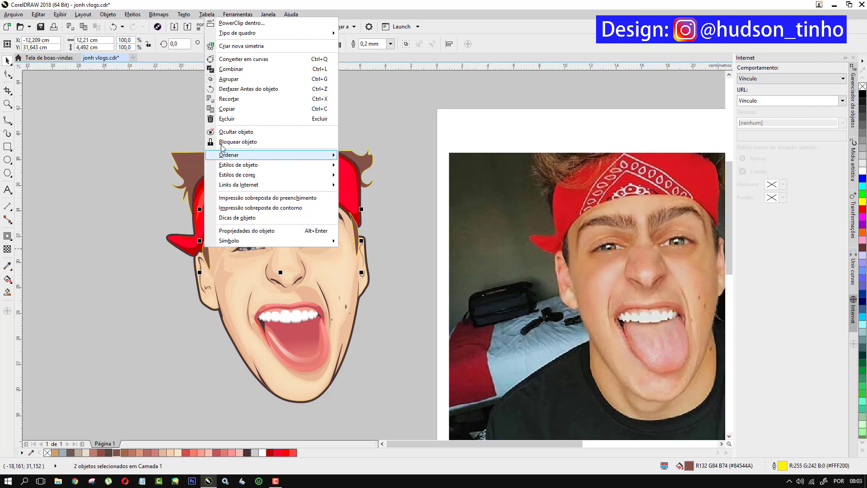
{"action": "left_click", "coordinate": [229, 79]}
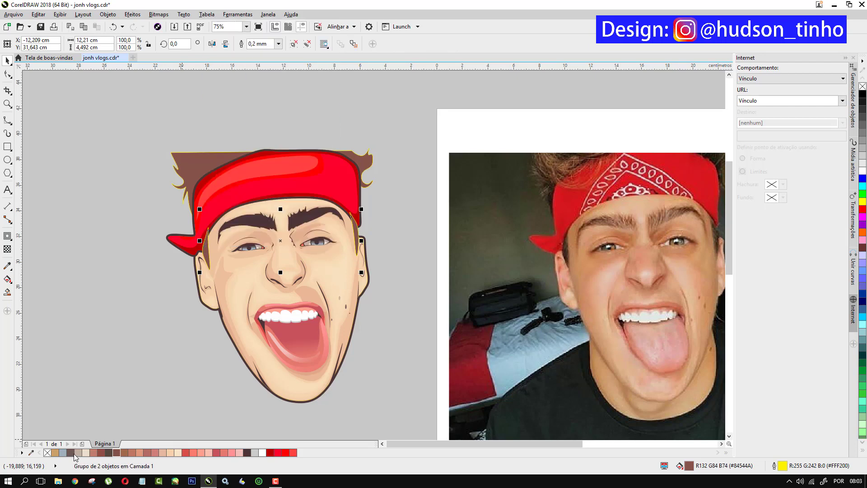
{"action": "right_click", "coordinate": [48, 452]}
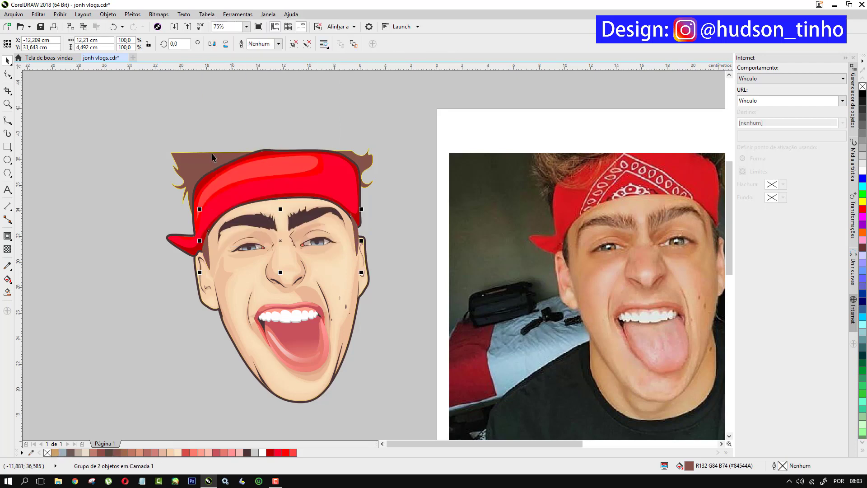
{"action": "left_click", "coordinate": [191, 165]}
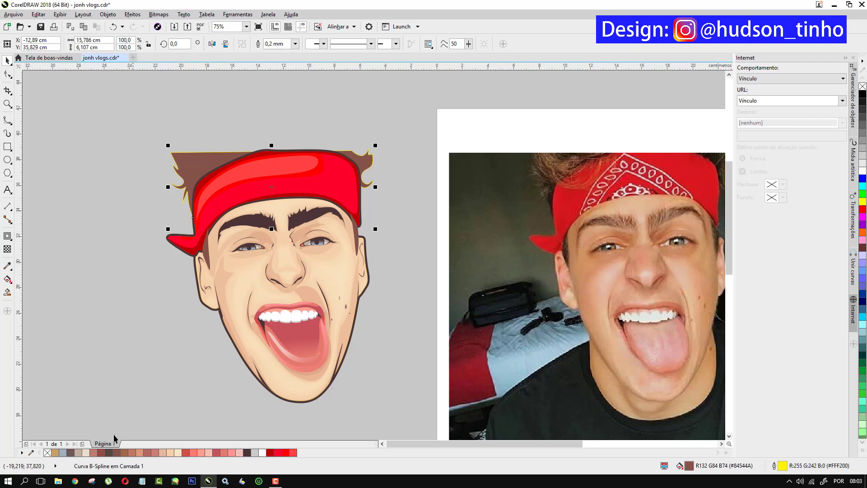
{"action": "right_click", "coordinate": [48, 452]}
{"action": "left_click", "coordinate": [404, 145]}
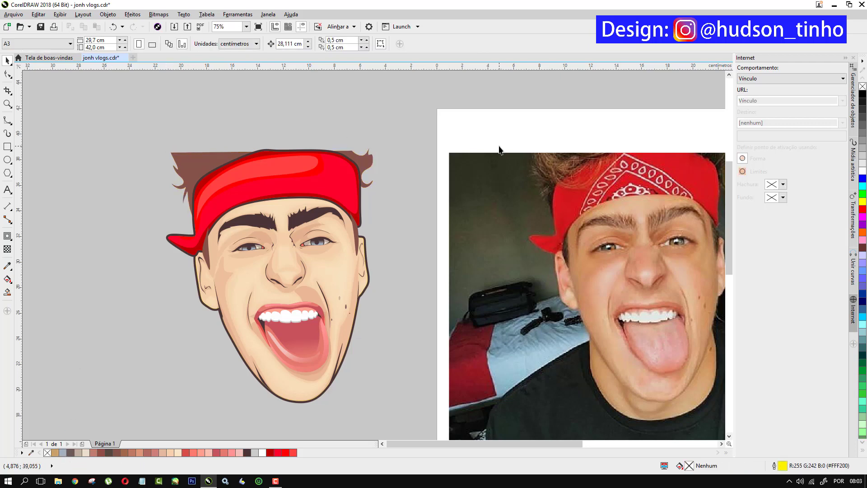
- Draw a U-shaped B-Spline hair strand about 4.2 by 2.9 cm over the bandana's upper left part and duplicate it into several closely spaced strands
{"action": "scroll", "coordinate": [567, 156], "scroll_direction": "down", "scroll_amount": 2}
{"action": "scroll", "coordinate": [626, 173], "scroll_direction": "up", "scroll_amount": 2}
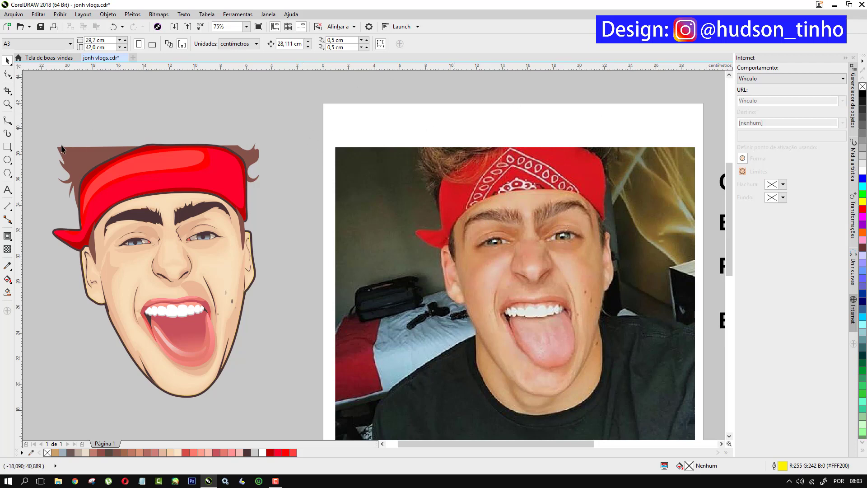
{"action": "scroll", "coordinate": [493, 146], "scroll_direction": "up", "scroll_amount": 2}
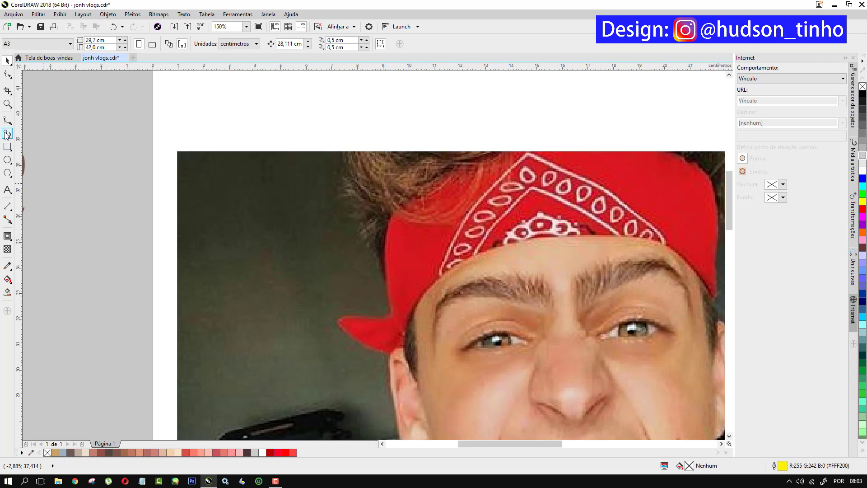
{"action": "left_click", "coordinate": [5, 121]}
{"action": "left_click", "coordinate": [489, 150]}
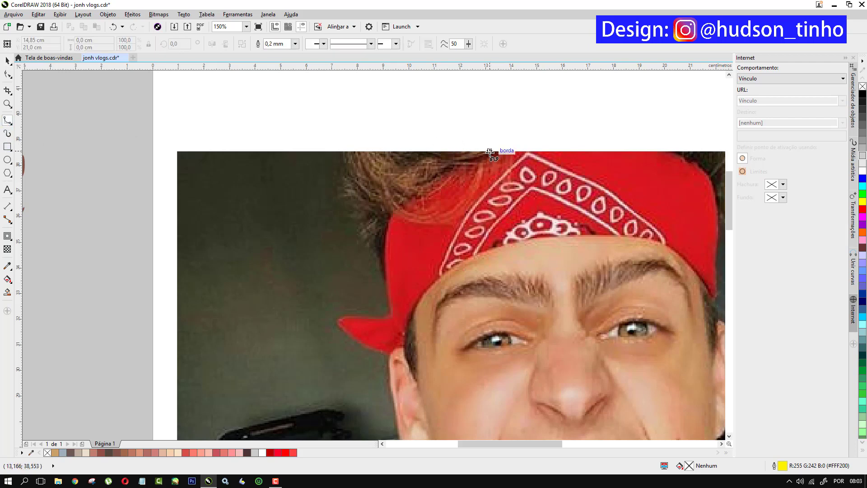
{"action": "left_click", "coordinate": [482, 192]}
{"action": "left_click", "coordinate": [461, 225]}
{"action": "left_click", "coordinate": [421, 226]}
{"action": "left_click", "coordinate": [398, 219]}
{"action": "left_click", "coordinate": [384, 199]}
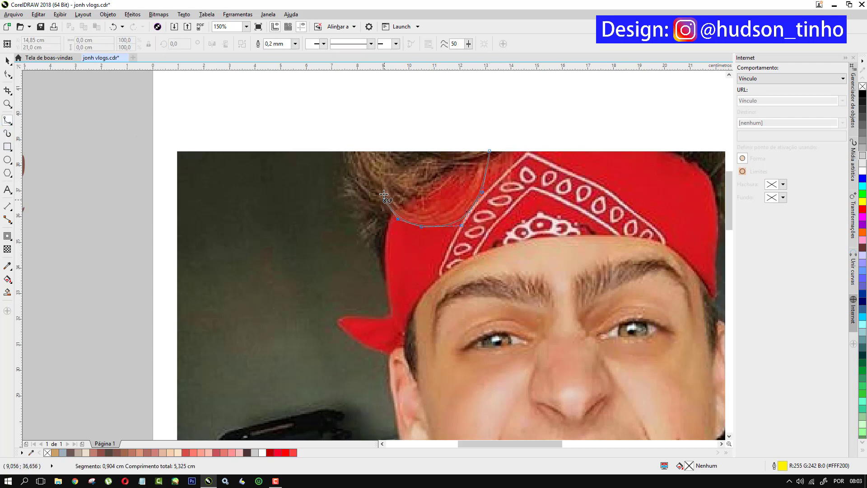
{"action": "double_click", "coordinate": [382, 182]}
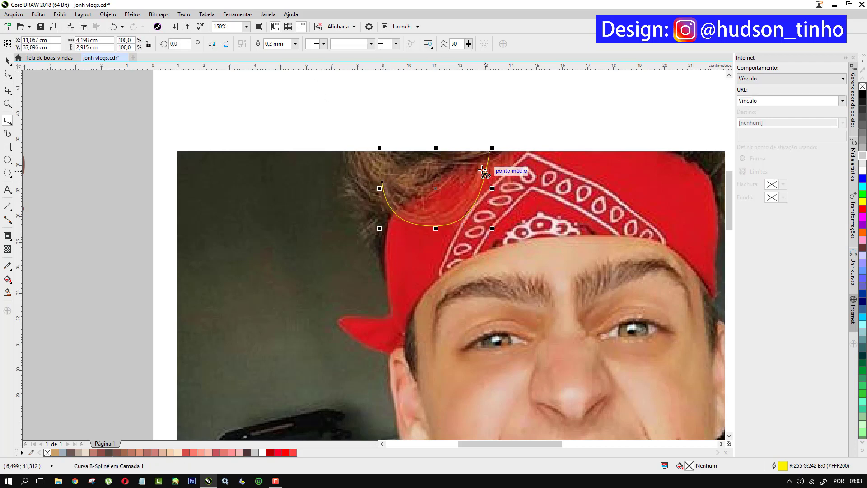
{"action": "left_click", "coordinate": [6, 61]}
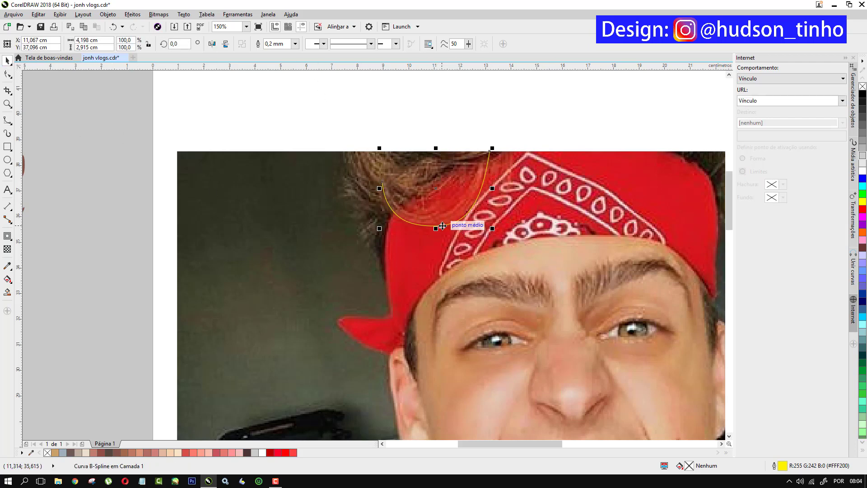
{"action": "mouse_move", "coordinate": [441, 225]}
{"action": "left_mouse_down"}
{"action": "mouse_move", "coordinate": [434, 209]}
{"action": "mouse_move", "coordinate": [439, 229]}
{"action": "left_mouse_up"}
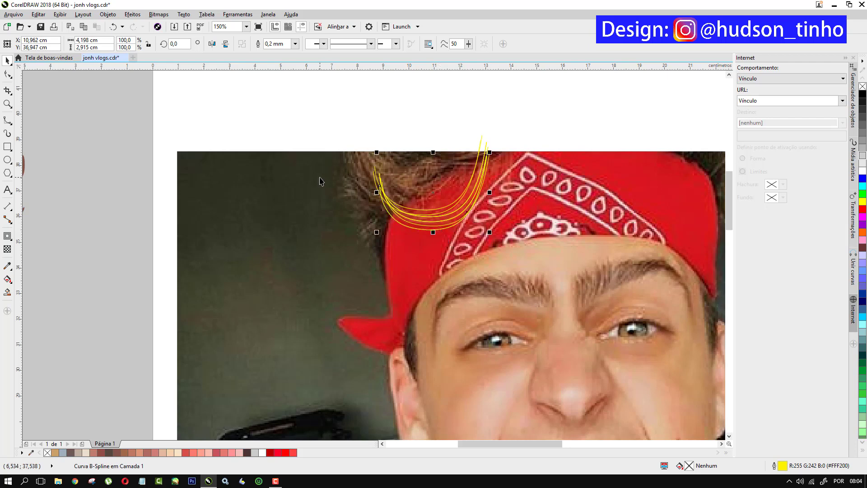
{"action": "left_click", "coordinate": [7, 120]}
{"action": "left_click", "coordinate": [487, 155]}
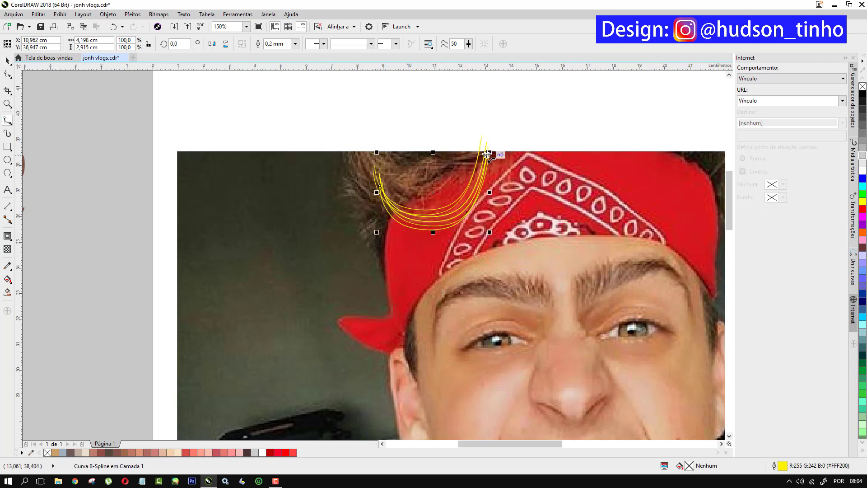
{"action": "left_click", "coordinate": [480, 195]}
{"action": "left_click", "coordinate": [459, 229]}
{"action": "left_click", "coordinate": [418, 229]}
{"action": "left_click", "coordinate": [395, 223]}
{"action": "left_click", "coordinate": [453, 167]}
{"action": "left_click", "coordinate": [438, 192]}
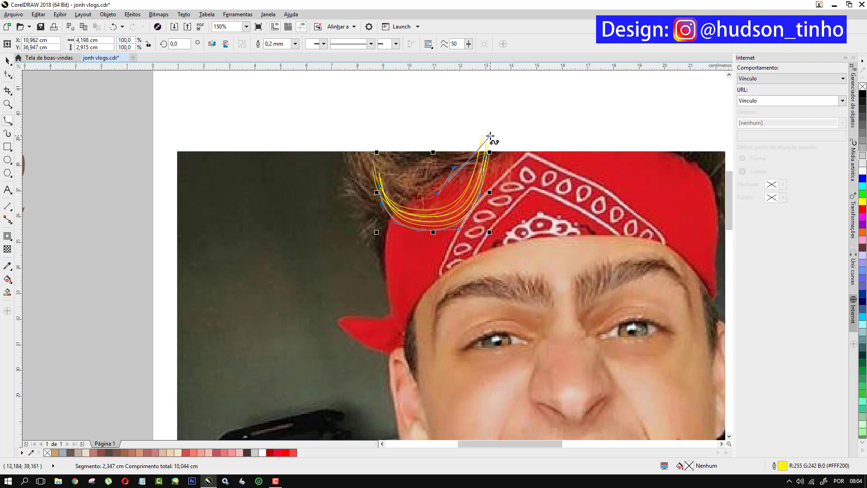
{"action": "key", "text": "BackSpace"}
{"action": "key", "text": "BackSpace"}
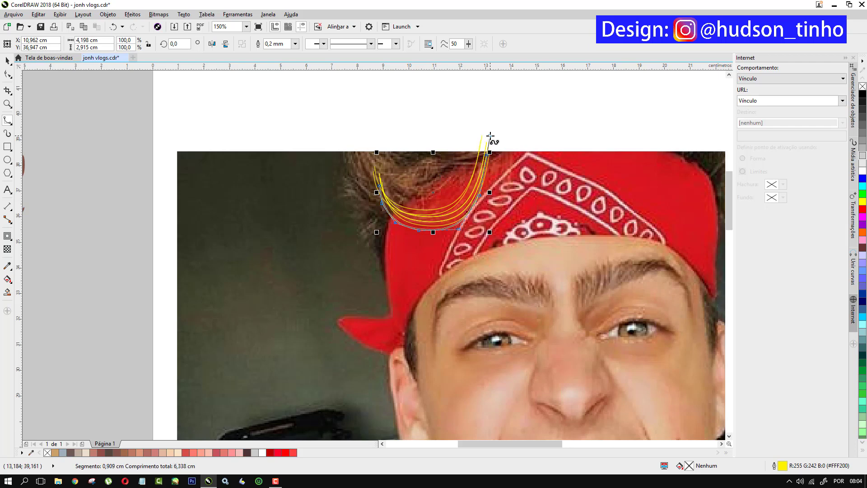
{"action": "key", "text": "Return"}
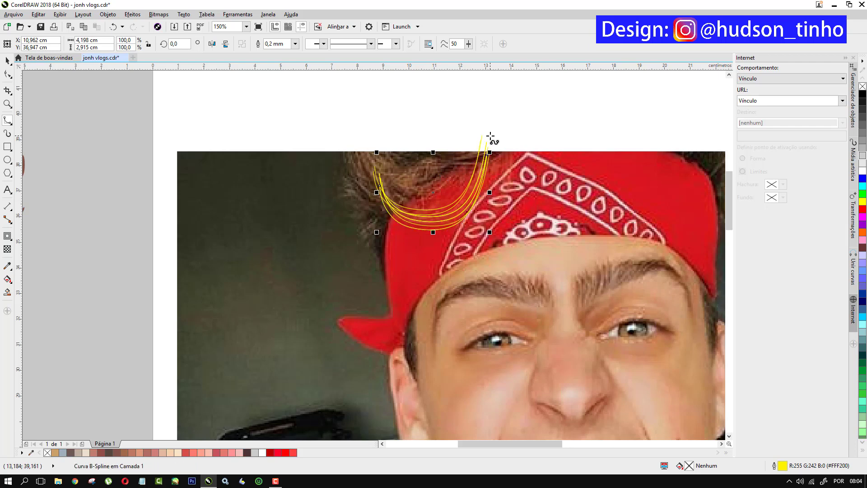
- Draw a wavy B-Spline hair strand about 4.3 by 1.6 cm through the hair, starting and ending at the photo's top edge
{"action": "left_click", "coordinate": [472, 155]}
{"action": "left_click", "coordinate": [465, 162]}
{"action": "left_click", "coordinate": [438, 167]}
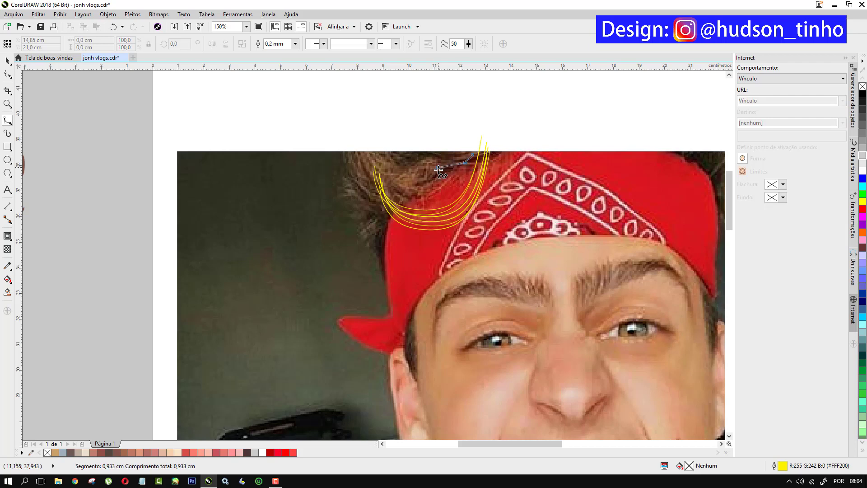
{"action": "left_click", "coordinate": [436, 187]}
{"action": "left_click", "coordinate": [412, 195]}
{"action": "double_click", "coordinate": [362, 149]}
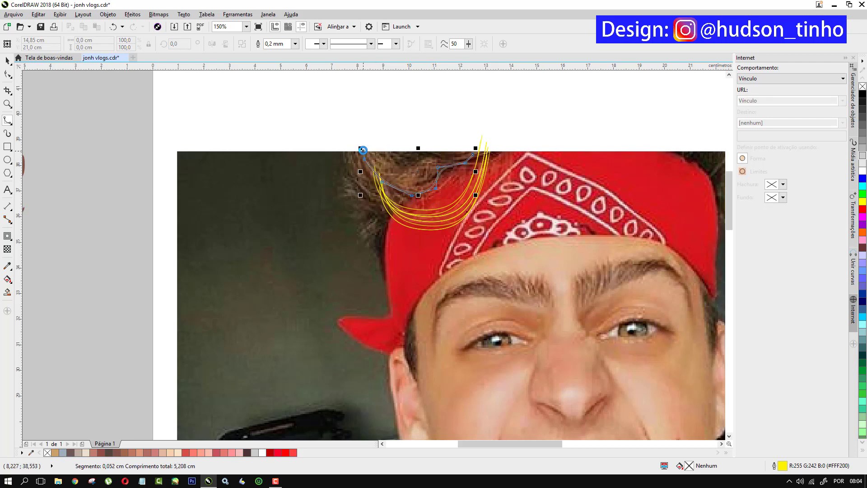
- Duplicate the wavy strand across the hair and add further curved B-Spline strands, including one about 1.5 by 1.9 cm along the hair's left edge
{"action": "key", "text": "space"}
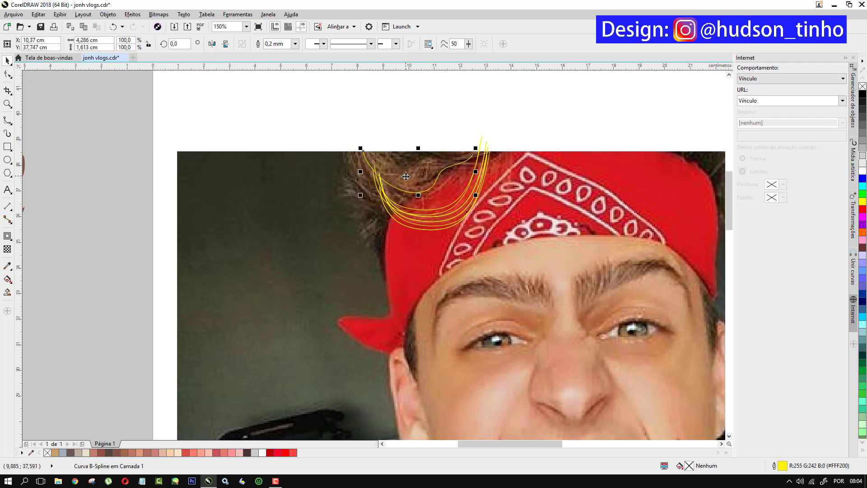
{"action": "scroll", "coordinate": [406, 197], "scroll_direction": "up", "scroll_amount": 2}
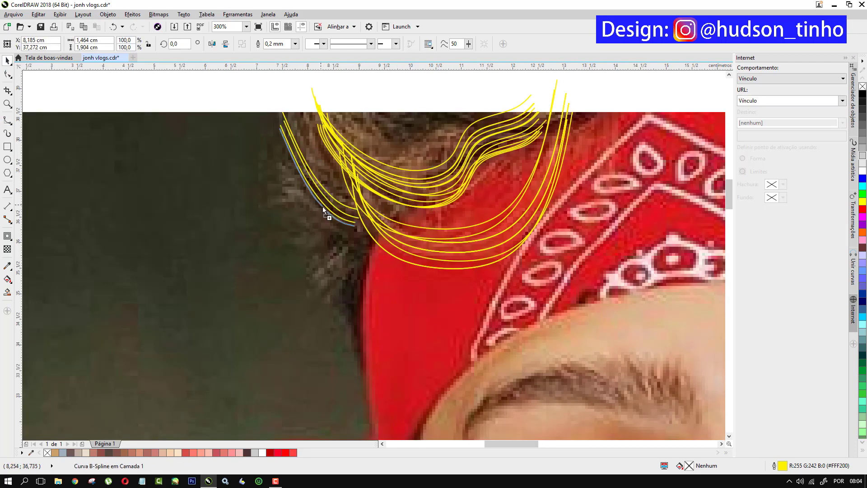
{"action": "key", "text": "space"}
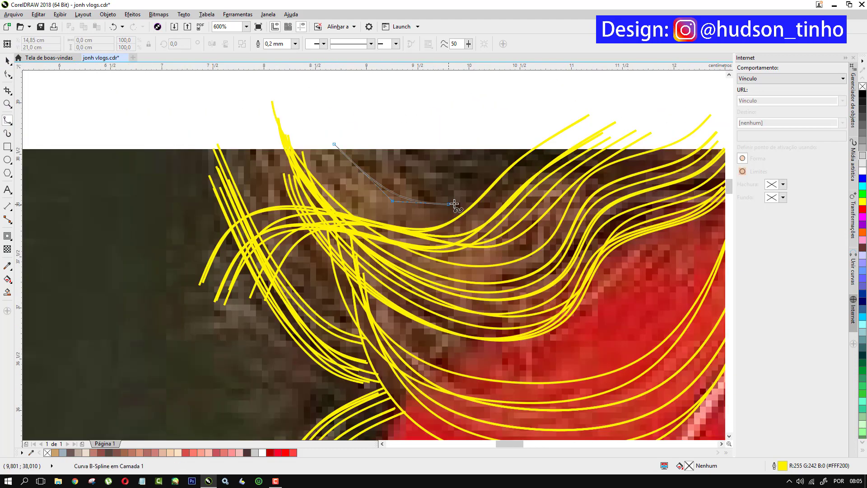
{"action": "key", "text": "space"}
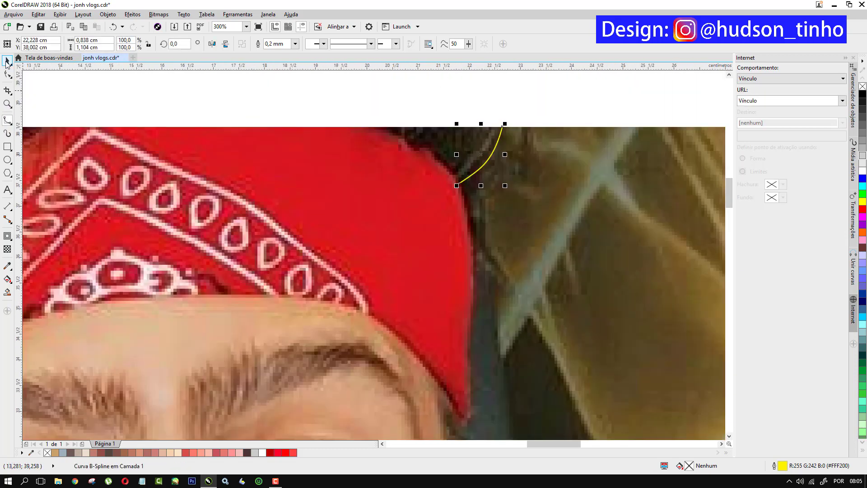
- Duplicate the 0.8 by 1.1 cm strand at the bandana's upper right corner, and draw and duplicate a B-Spline strand about 0.4 by 1 cm below it
{"action": "left_click", "coordinate": [6, 62]}
{"action": "mouse_move", "coordinate": [489, 159]}
{"action": "left_mouse_down"}
{"action": "mouse_move", "coordinate": [481, 160]}
{"action": "mouse_move", "coordinate": [489, 153]}
{"action": "left_mouse_up"}
{"action": "left_click", "coordinate": [7, 120]}
{"action": "left_click", "coordinate": [470, 191]}
{"action": "double_click", "coordinate": [485, 237]}
{"action": "left_click", "coordinate": [7, 60]}
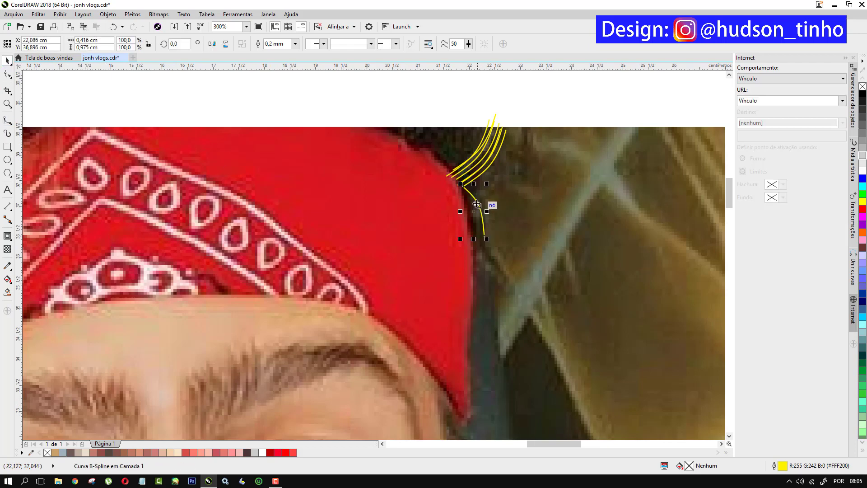
{"action": "left_click_drag", "start_coordinate": [476, 204], "coordinate": [479, 211]}
- Draw a shallow B-Spline strand about 1.3 by 0.3 cm along the bandana's upper right edge and duplicate it
{"action": "left_click", "coordinate": [8, 120]}
{"action": "left_click", "coordinate": [400, 135]}
{"action": "left_click", "coordinate": [441, 154]}
{"action": "double_click", "coordinate": [466, 143]}
{"action": "left_click", "coordinate": [8, 61]}
{"action": "left_click_drag", "start_coordinate": [442, 145], "coordinate": [454, 140]}
{"action": "scroll", "coordinate": [441, 122], "scroll_direction": "down", "scroll_amount": 2}
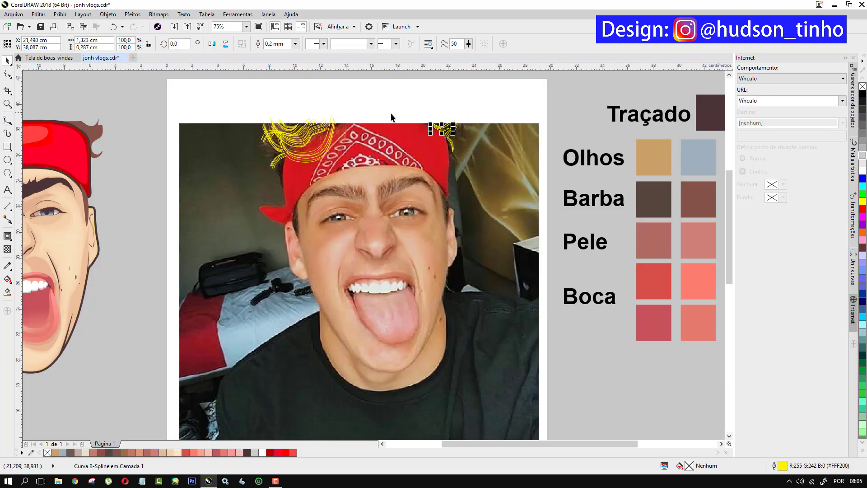
- Apply a tapered artistic media stroke from the Pinceladas padrão library to all the yellow hair strands on the photo
{"action": "scroll", "coordinate": [368, 151], "scroll_direction": "down", "scroll_amount": 1}
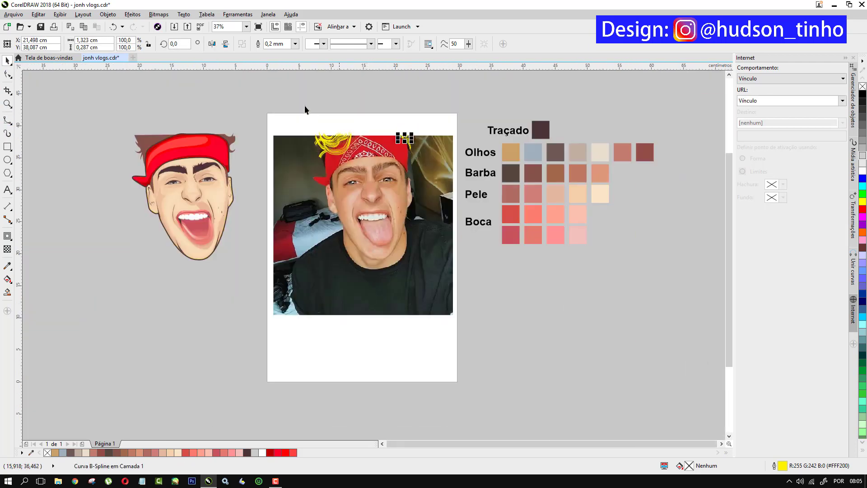
{"action": "scroll", "coordinate": [353, 120], "scroll_direction": "up", "scroll_amount": 1}
{"action": "left_click_drag", "start_coordinate": [226, 108], "coordinate": [512, 219]}
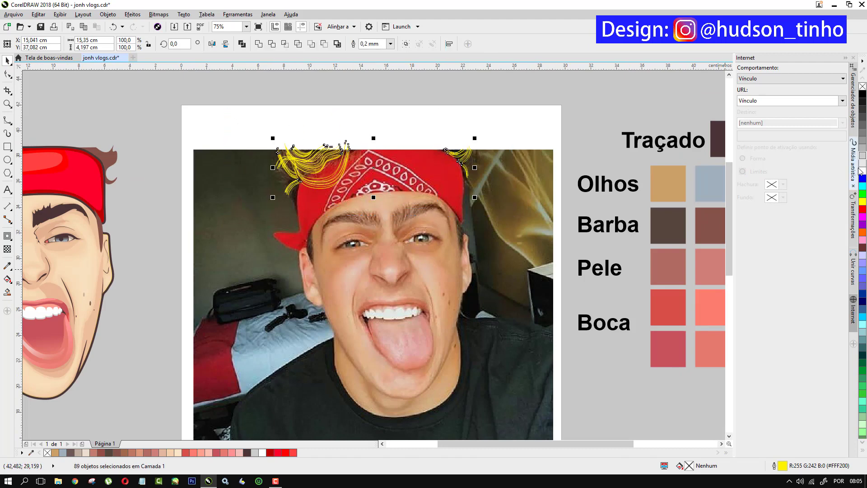
{"action": "left_click", "coordinate": [852, 345]}
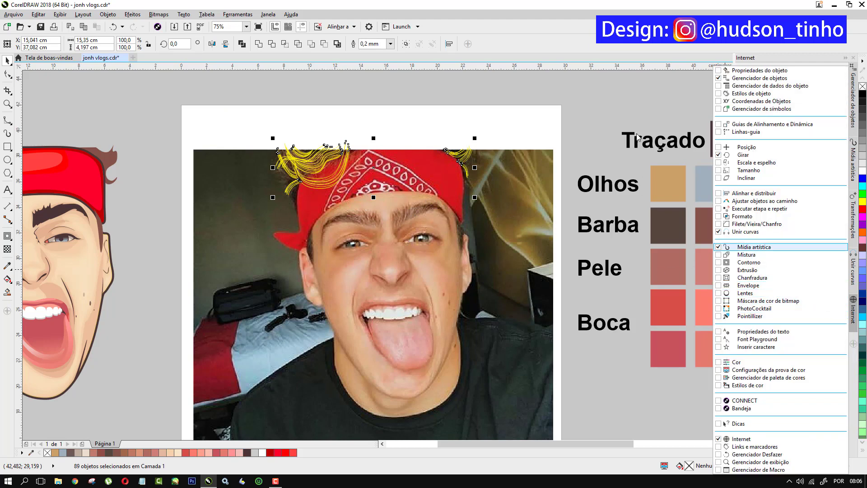
{"action": "left_click", "coordinate": [632, 116]}
{"action": "left_click", "coordinate": [852, 166]}
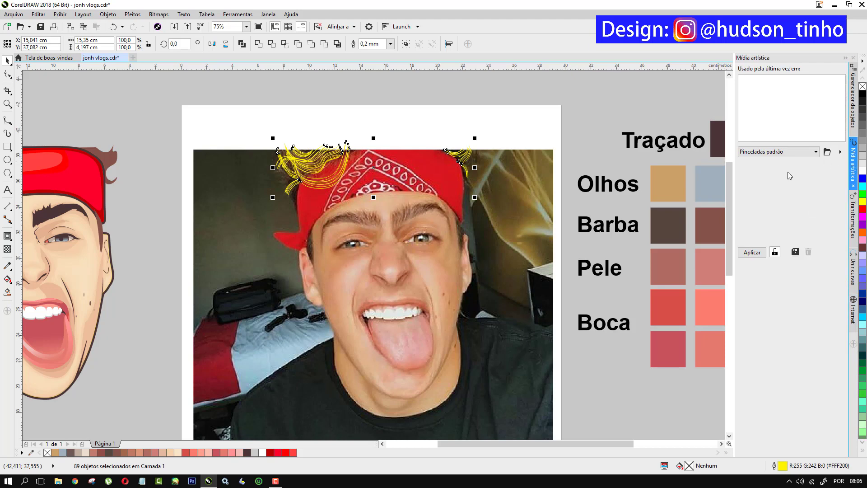
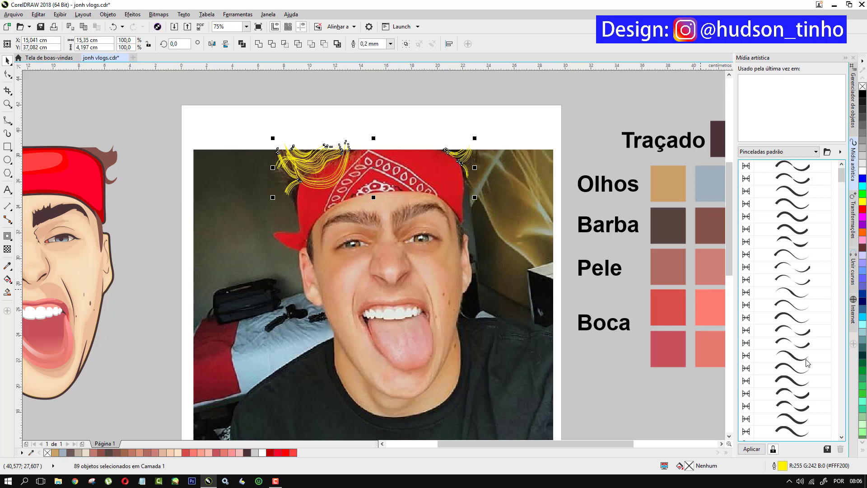
{"action": "left_click", "coordinate": [793, 357]}
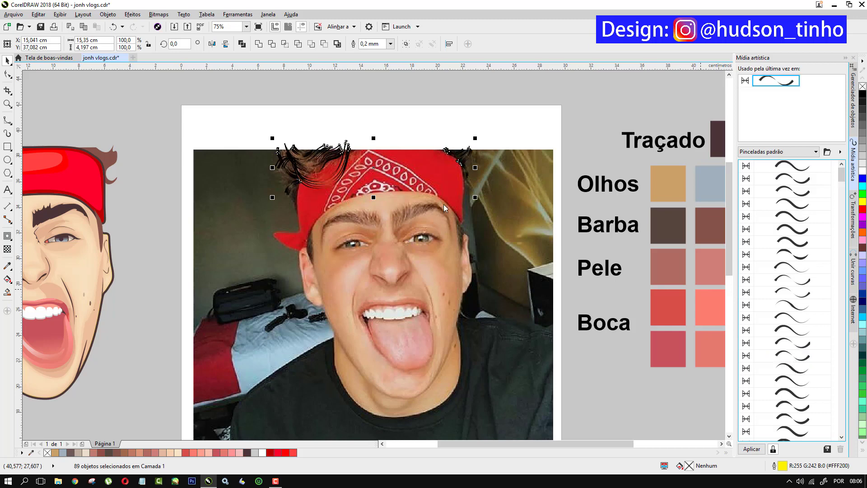
{"action": "left_click", "coordinate": [794, 371]}
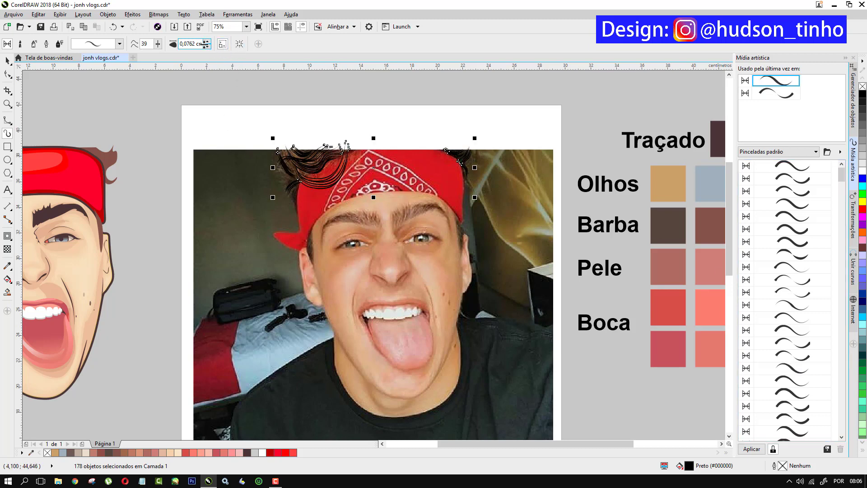
- Try a stroke width of 0.1762 cm on the hair strands and return it to 0.0762 cm
{"action": "scroll", "coordinate": [294, 150], "scroll_direction": "up", "scroll_amount": 1}
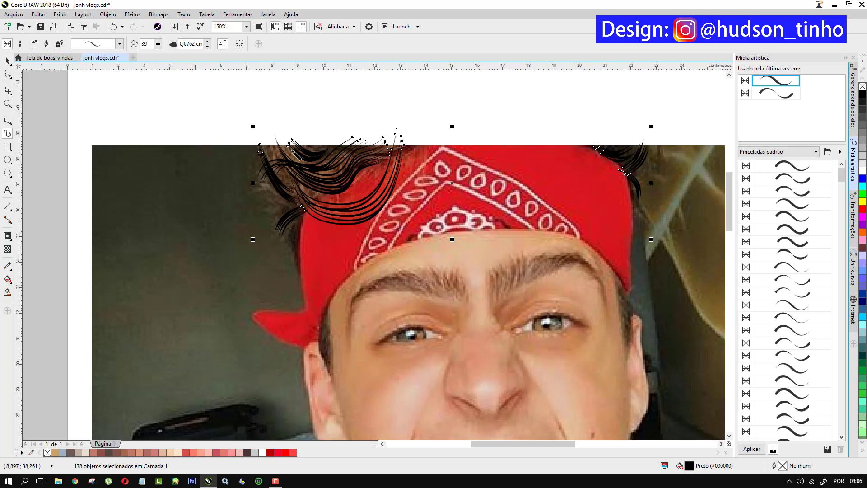
{"action": "left_click", "coordinate": [207, 42]}
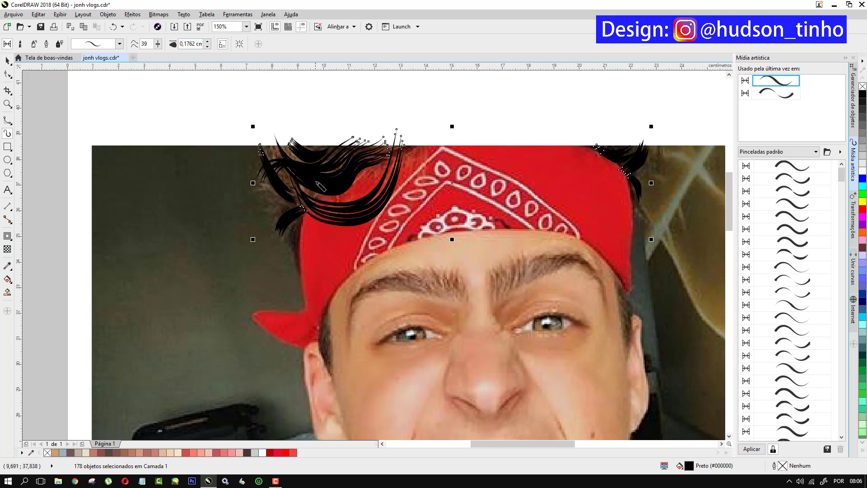
{"action": "left_click", "coordinate": [207, 46]}
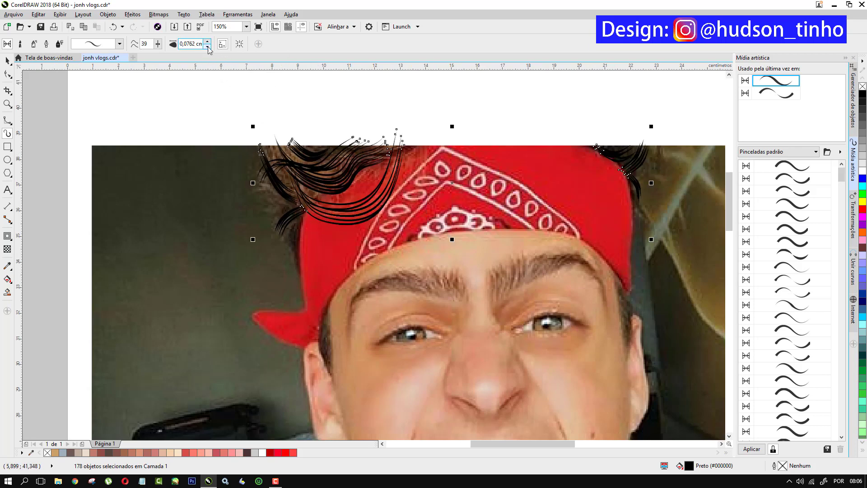
{"action": "scroll", "coordinate": [399, 194], "scroll_direction": "down", "scroll_amount": 1}
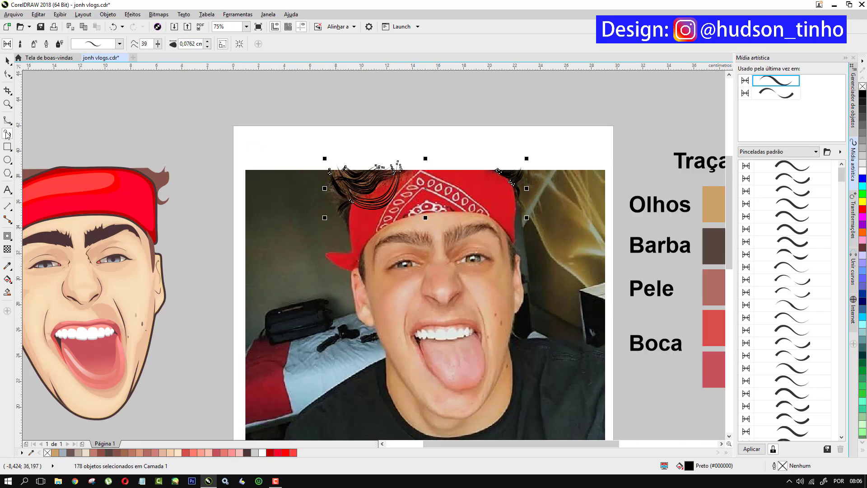
- Fill all the artistic media hair strands with the light brown R189 G121 B98
{"action": "left_click", "coordinate": [8, 62]}
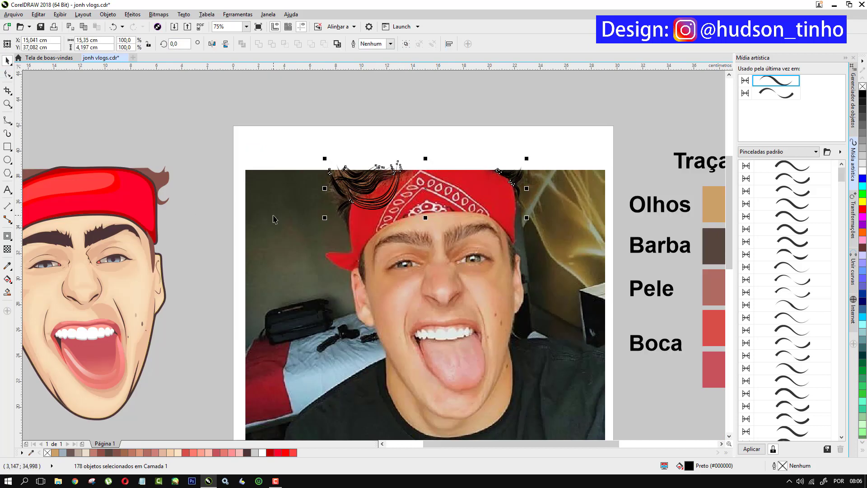
{"action": "left_click", "coordinate": [131, 452]}
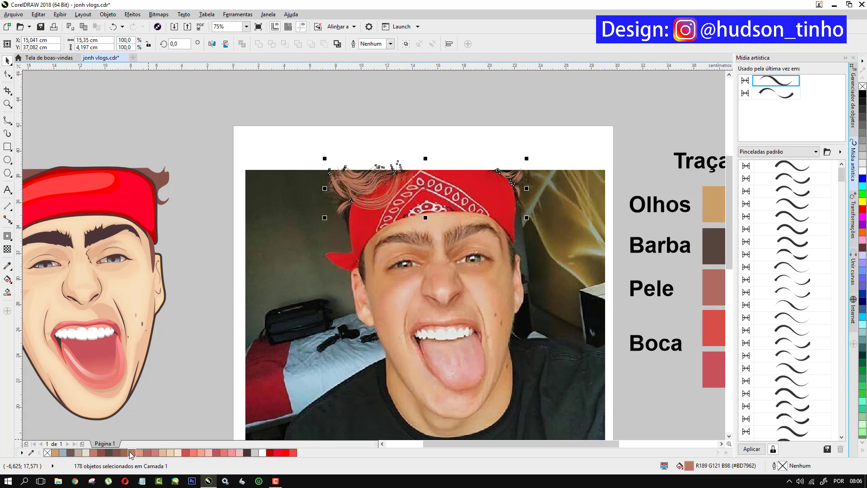
{"action": "right_click", "coordinate": [359, 185]}
{"action": "key", "text": "Escape"}
- Nudge the hair strands 28.111 cm to the left so they sit on the vector face's hair
{"action": "scroll", "coordinate": [368, 169], "scroll_direction": "down", "scroll_amount": 2}
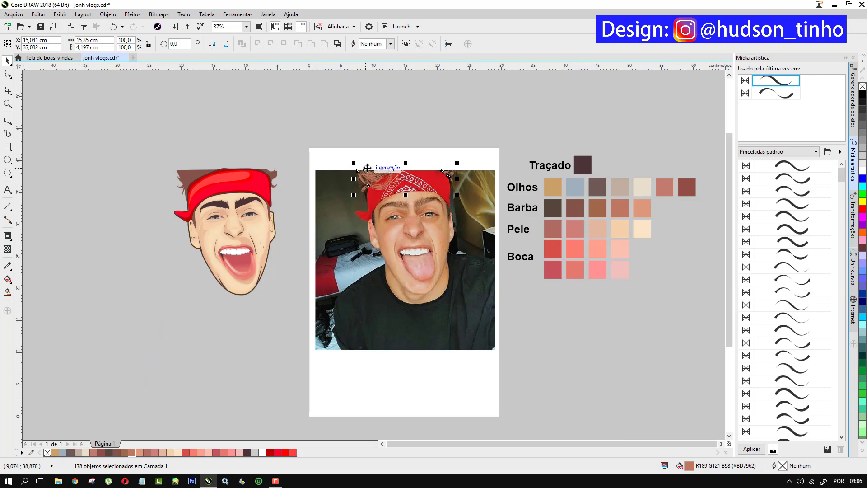
{"action": "key", "text": "Left"}
{"action": "scroll", "coordinate": [216, 181], "scroll_direction": "up", "scroll_amount": 2}
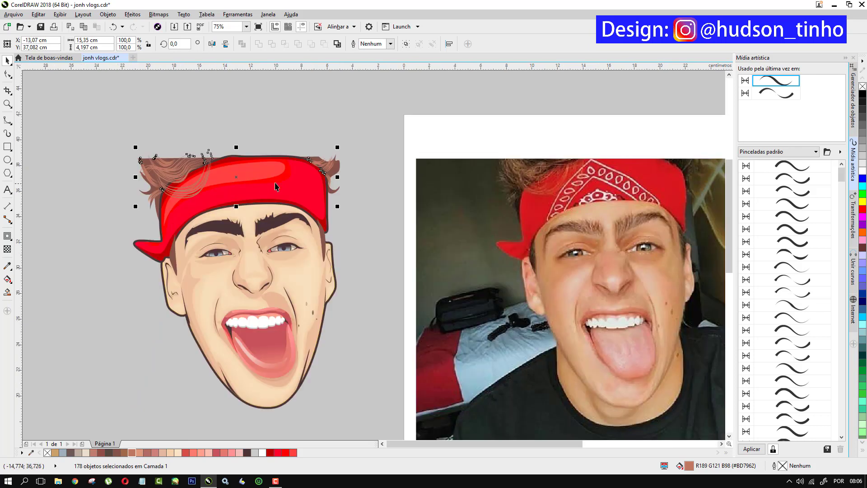
{"action": "left_click", "coordinate": [110, 128]}
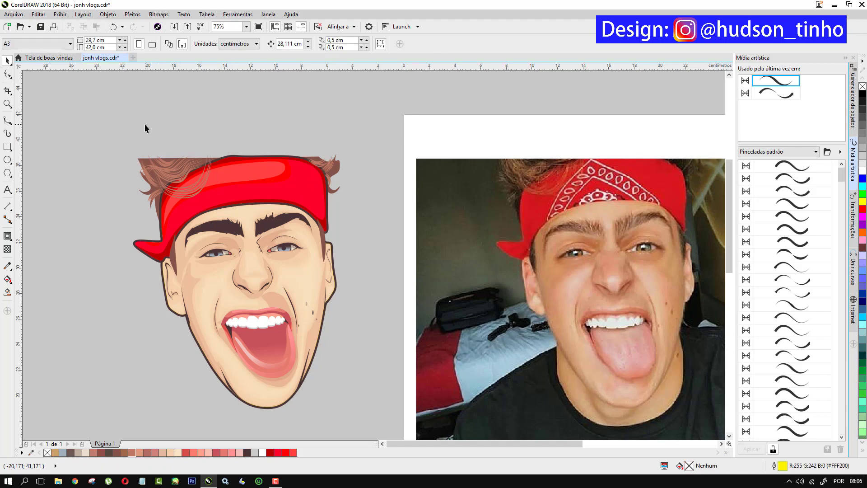
- Select the complete vector face with its hair strands and nudge it 28.111 cm to the right over the photo
{"action": "left_click_drag", "start_coordinate": [392, 413], "coordinate": [408, 428]}
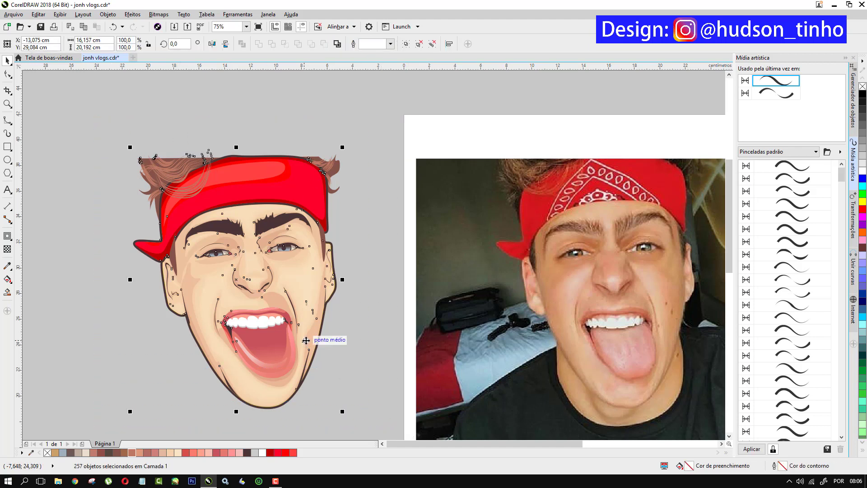
{"action": "key", "text": "Right"}
{"action": "scroll", "coordinate": [227, 257], "scroll_direction": "down", "scroll_amount": 1}
{"action": "scroll", "coordinate": [435, 236], "scroll_direction": "up", "scroll_amount": 1}
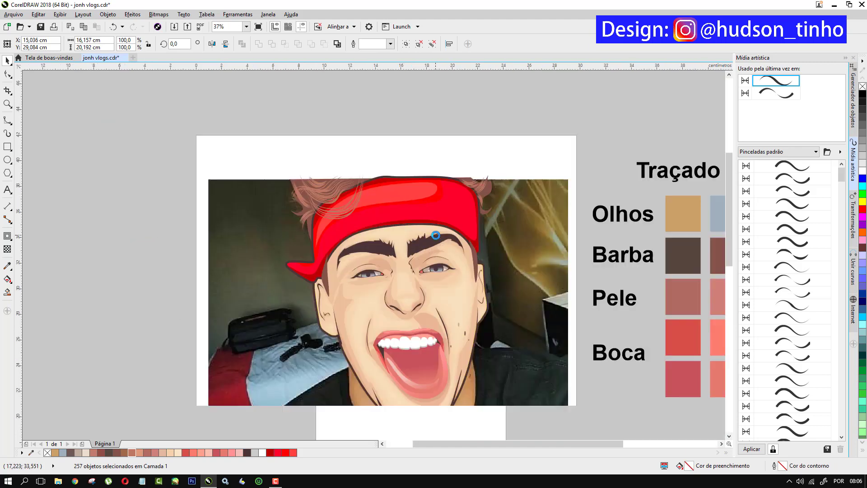
{"action": "left_click", "coordinate": [390, 138]}
{"action": "key", "text": "Escape"}
- Recolor the lowest U-shaped strand over the bandana to R221 G151 B123 and duplicate it among the neighboring strands
{"action": "scroll", "coordinate": [502, 173], "scroll_direction": "up", "scroll_amount": 2}
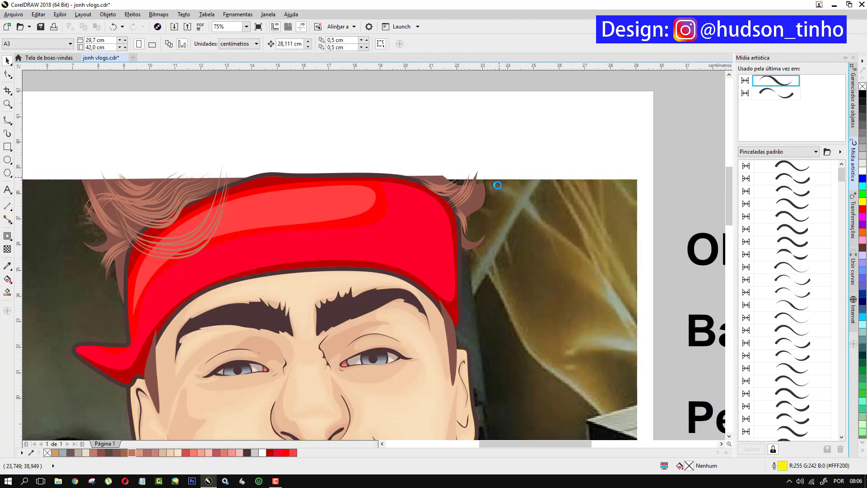
{"action": "scroll", "coordinate": [417, 202], "scroll_direction": "down", "scroll_amount": 1}
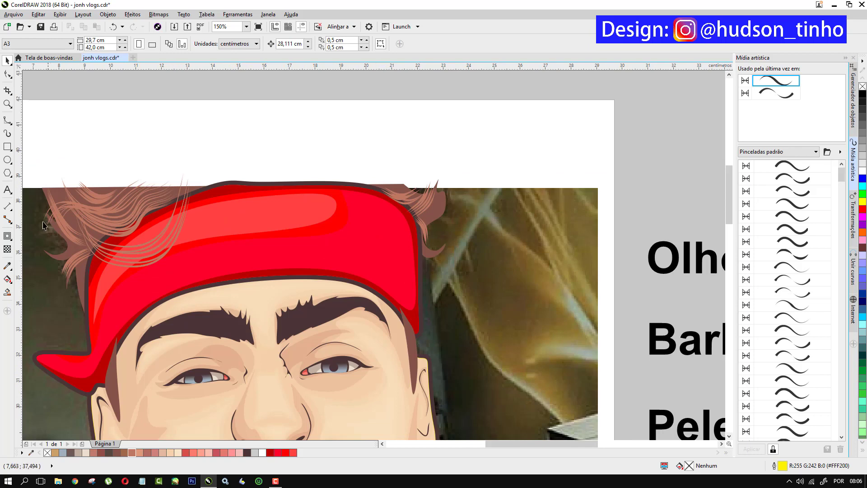
{"action": "scroll", "coordinate": [100, 210], "scroll_direction": "down", "scroll_amount": 1}
{"action": "scroll", "coordinate": [90, 217], "scroll_direction": "up", "scroll_amount": 2}
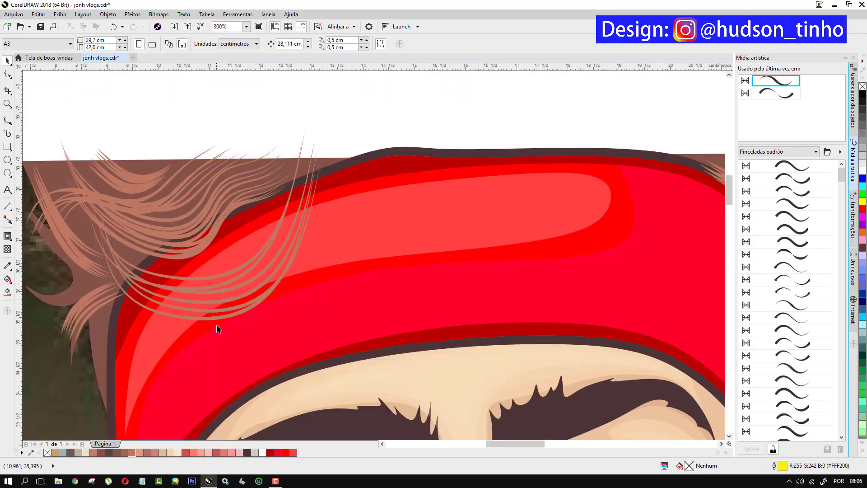
{"action": "left_click", "coordinate": [219, 320]}
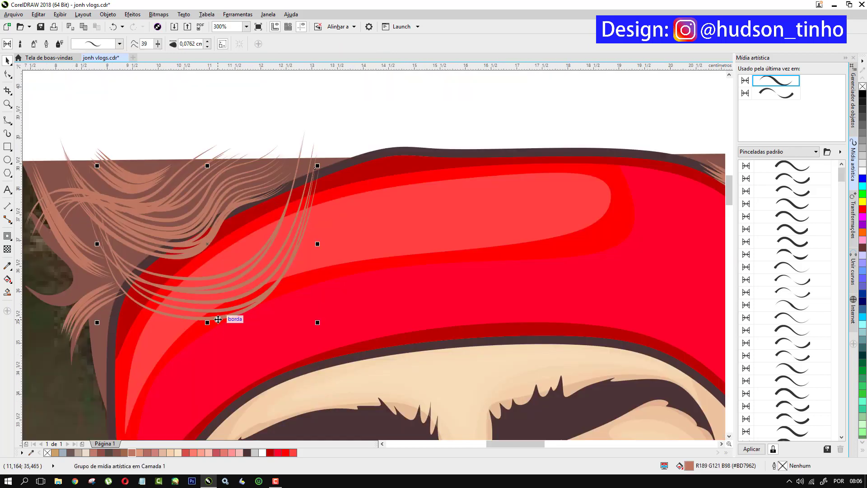
{"action": "left_click", "coordinate": [139, 452]}
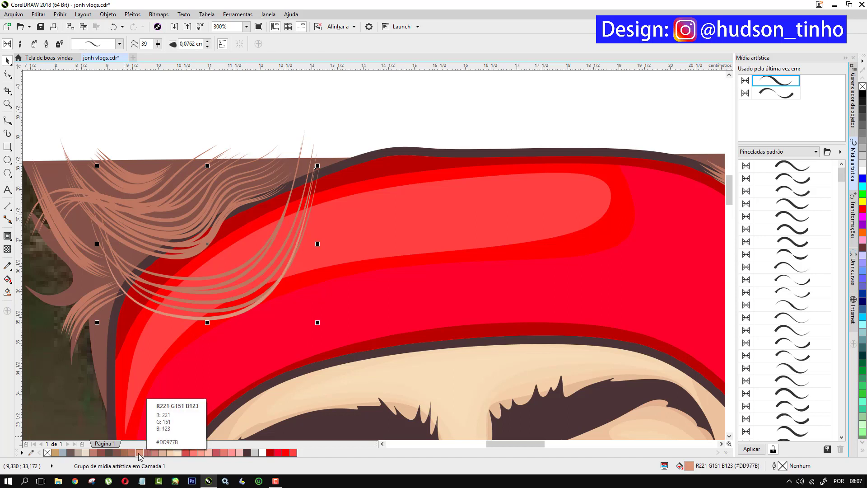
{"action": "left_click_drag", "start_coordinate": [220, 316], "coordinate": [211, 285]}
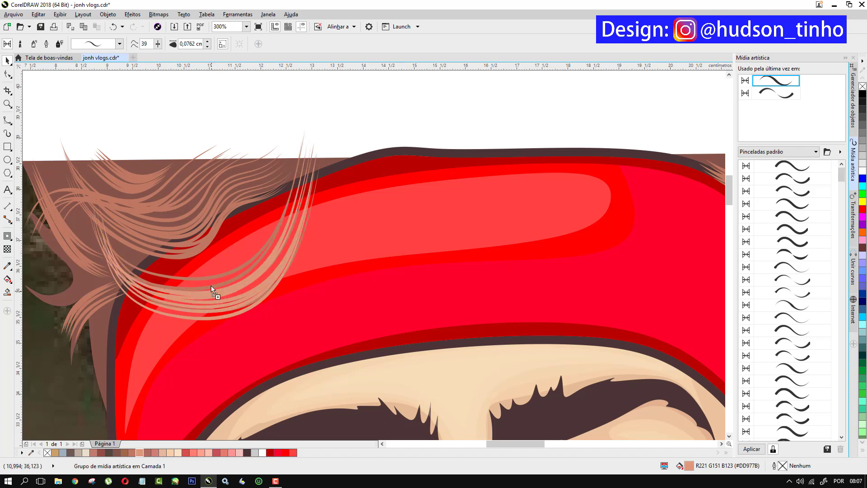
- Recolor the lowest wavy strand above the bandana's left side to R226 G183 B157 and duplicate it through the hair
{"action": "left_click", "coordinate": [203, 248]}
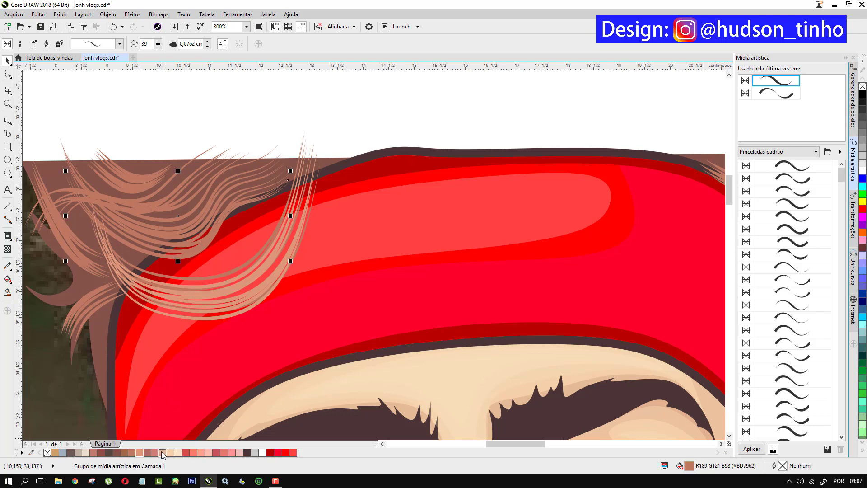
{"action": "left_click", "coordinate": [161, 452]}
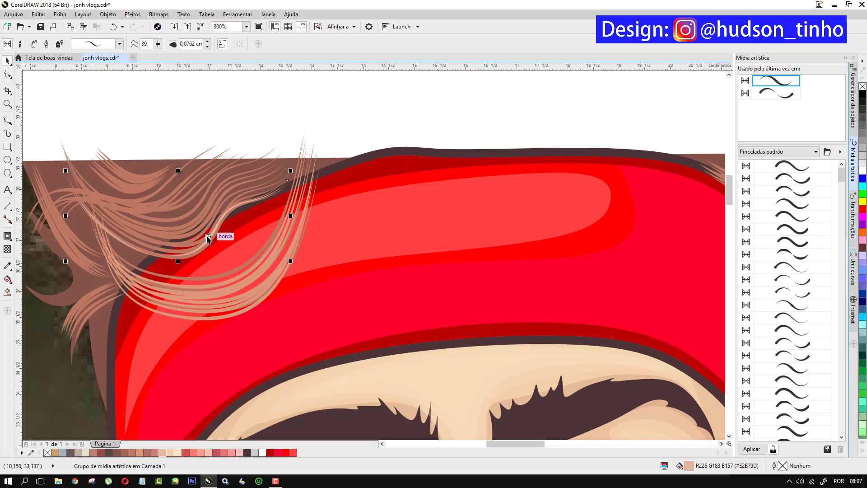
{"action": "mouse_move", "coordinate": [207, 236]}
{"action": "left_mouse_down"}
{"action": "mouse_move", "coordinate": [217, 225]}
{"action": "mouse_move", "coordinate": [214, 237]}
{"action": "left_mouse_up"}
{"action": "scroll", "coordinate": [212, 235], "scroll_direction": "down", "scroll_amount": 3}
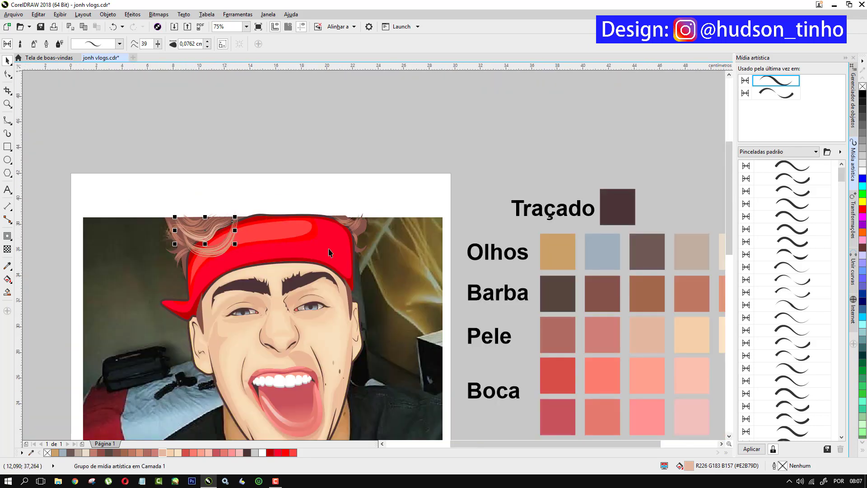
- Recolor one curved strand in the hair tuft at the bandana's upper right corner to R221 G151 B123
{"action": "scroll", "coordinate": [353, 227], "scroll_direction": "up", "scroll_amount": 3}
{"action": "left_click", "coordinate": [357, 229]}
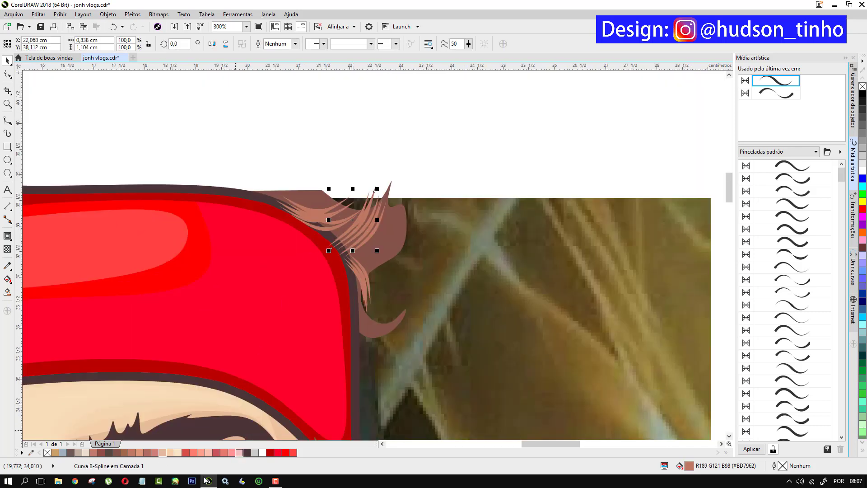
{"action": "left_click", "coordinate": [164, 452]}
{"action": "left_click", "coordinate": [172, 453]}
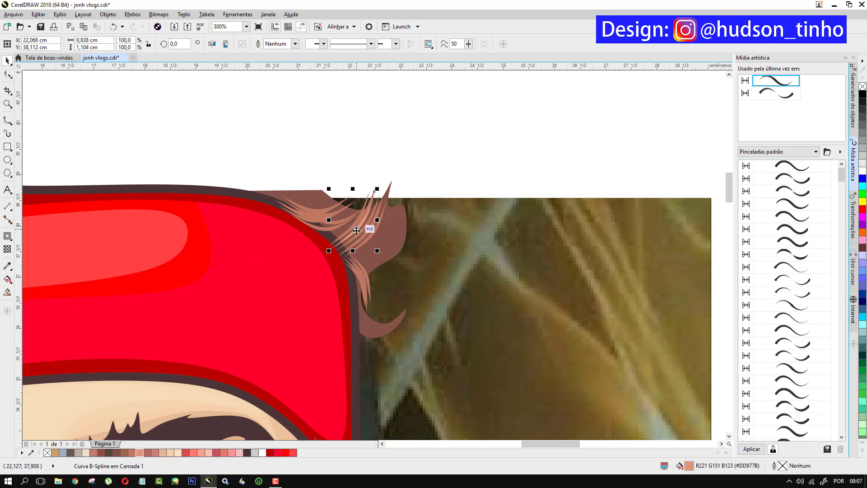
- Reposition the light R221 G151 B123 strand among the darker strands in the hair tuft at the bandana's upper right corner
{"action": "left_click_drag", "start_coordinate": [354, 239], "coordinate": [361, 234]}
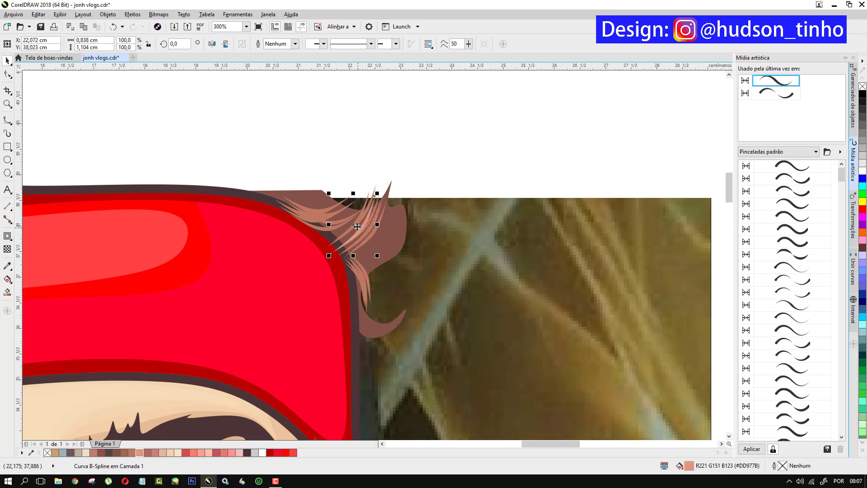
{"action": "scroll", "coordinate": [361, 231], "scroll_direction": "up", "scroll_amount": 3}
{"action": "key", "text": "Escape"}
{"action": "left_click_drag", "start_coordinate": [378, 223], "coordinate": [418, 220]}
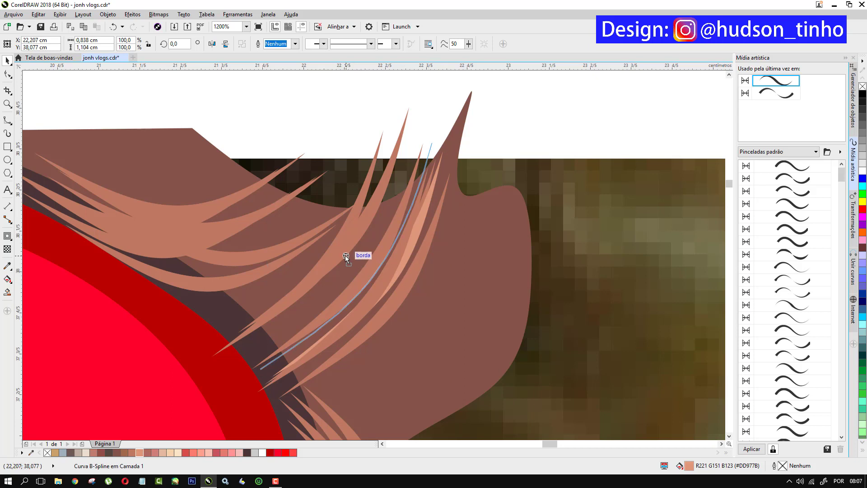
{"action": "left_click_drag", "start_coordinate": [345, 255], "coordinate": [295, 170]}
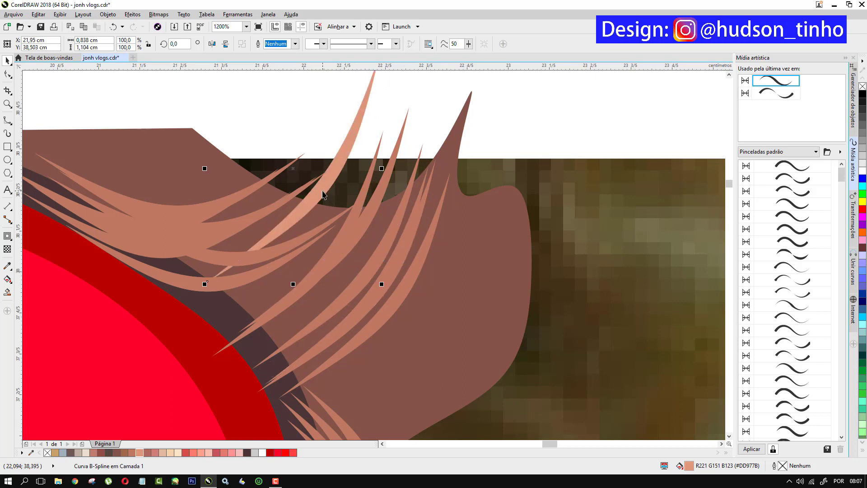
{"action": "key", "text": "F10"}
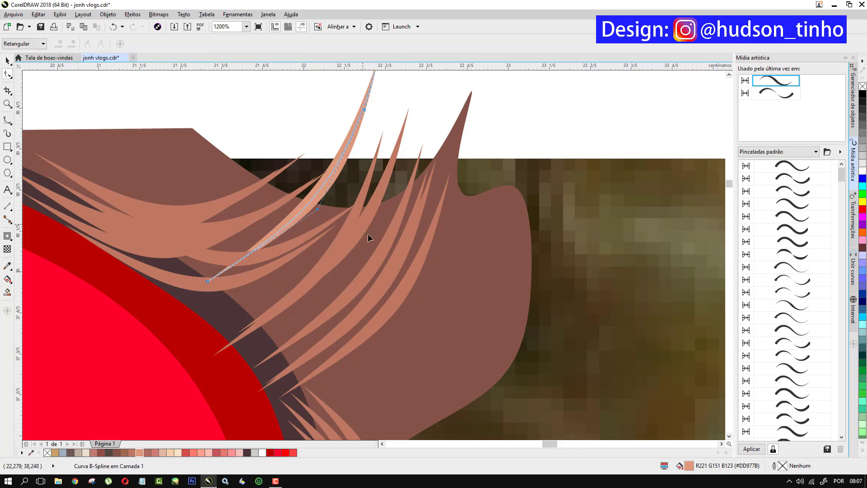
{"action": "left_click", "coordinate": [8, 60]}
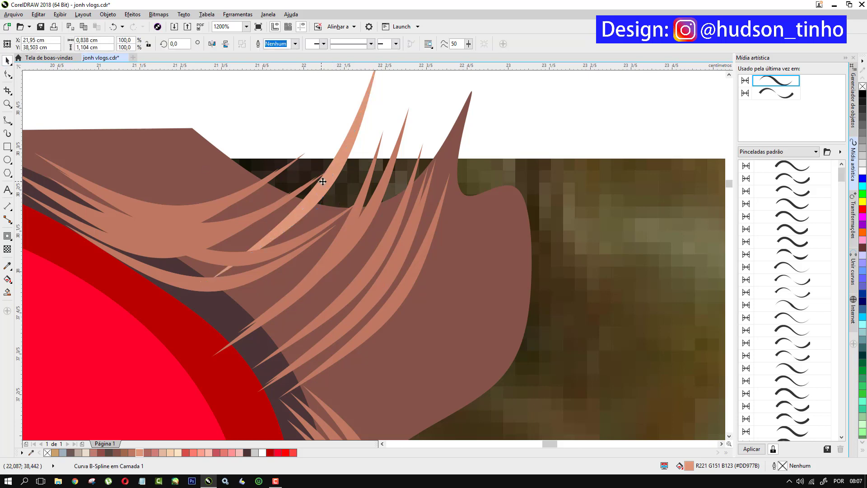
{"action": "left_click", "coordinate": [369, 249]}
{"action": "left_click_drag", "start_coordinate": [368, 247], "coordinate": [367, 245]}
{"action": "scroll", "coordinate": [365, 228], "scroll_direction": "down", "scroll_amount": 2}
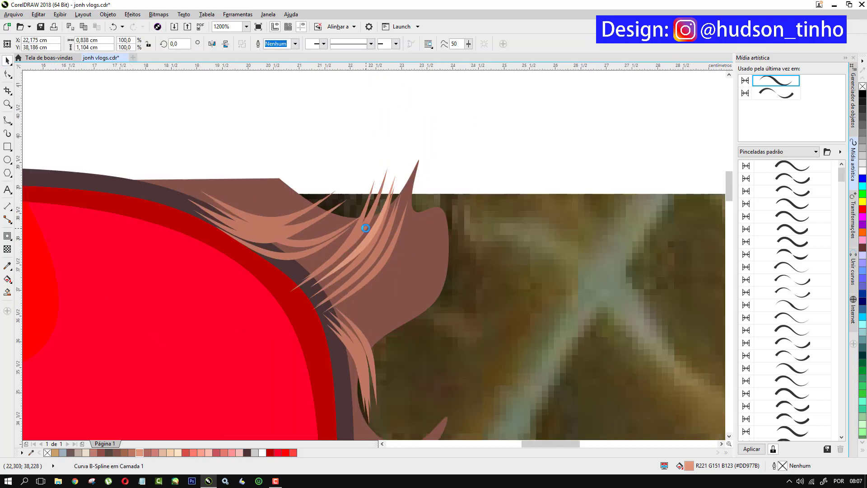
{"action": "left_click", "coordinate": [353, 179]}
- Recolor one curved strand in the hair tuft beside the bandana's left edge to R221 G151 B123 and duplicate it within the tuft
{"action": "scroll", "coordinate": [363, 197], "scroll_direction": "down", "scroll_amount": 2}
{"action": "scroll", "coordinate": [362, 199], "scroll_direction": "down", "scroll_amount": 2}
{"action": "scroll", "coordinate": [184, 247], "scroll_direction": "up", "scroll_amount": 5}
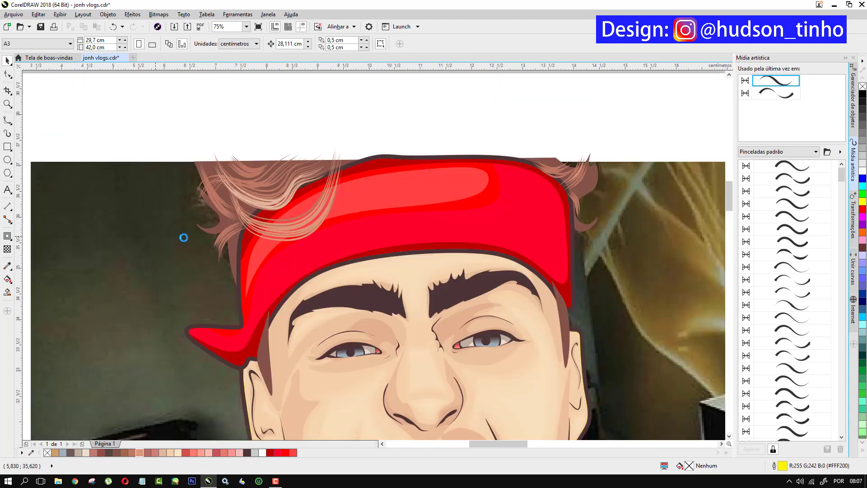
{"action": "left_click", "coordinate": [288, 232]}
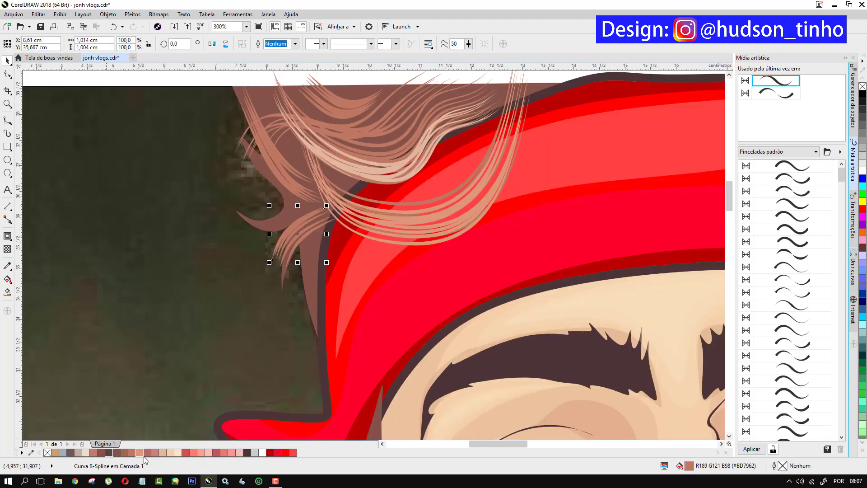
{"action": "left_click_drag", "start_coordinate": [297, 231], "coordinate": [291, 218]}
{"action": "scroll", "coordinate": [289, 219], "scroll_direction": "up", "scroll_amount": 4}
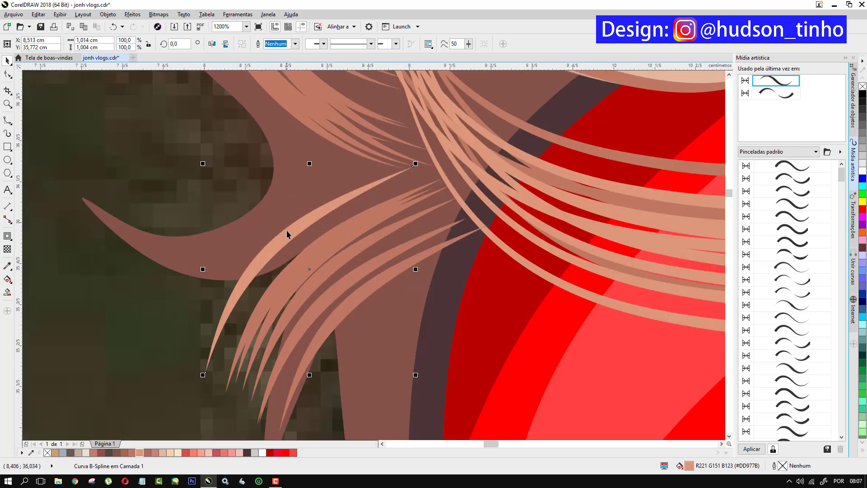
{"action": "left_click", "coordinate": [310, 275]}
{"action": "left_click_drag", "start_coordinate": [310, 275], "coordinate": [300, 232]}
{"action": "scroll", "coordinate": [300, 226], "scroll_direction": "down", "scroll_amount": 3}
{"action": "scroll", "coordinate": [285, 218], "scroll_direction": "down", "scroll_amount": 7}
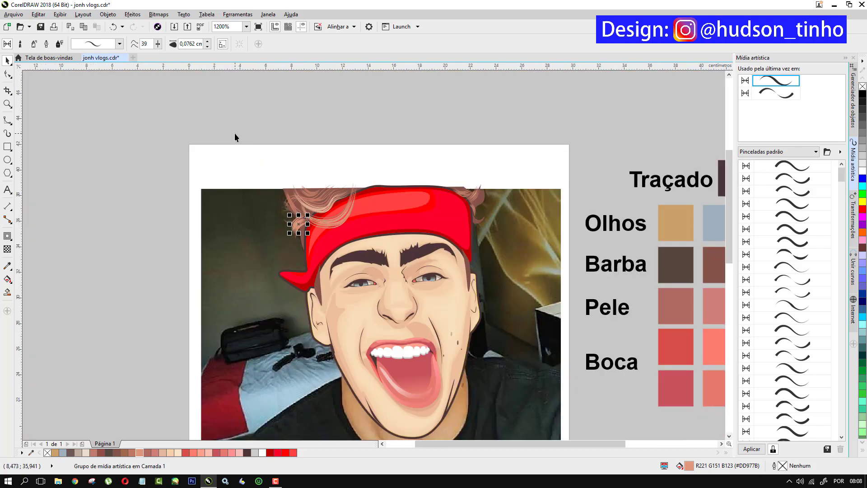
{"action": "left_click", "coordinate": [234, 132]}
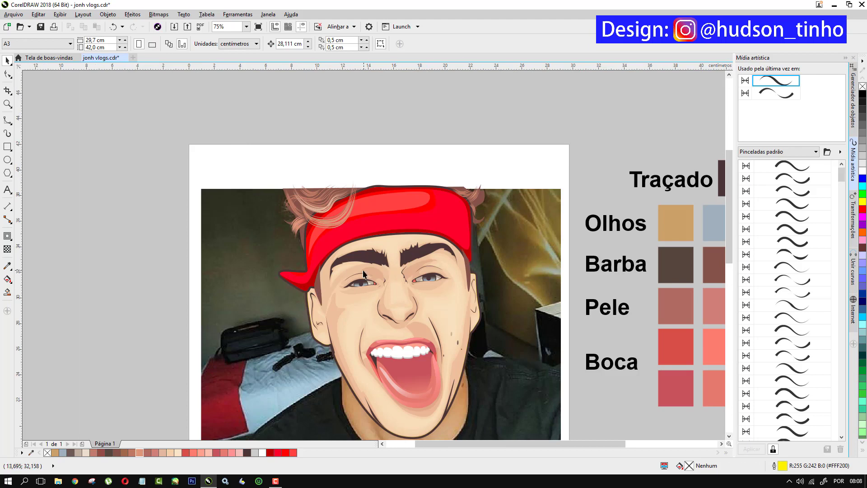
- Reorder the brown sideburn group so it sits beneath the bandana's lower edge on both sides of the face
{"action": "scroll", "coordinate": [364, 273], "scroll_direction": "up", "scroll_amount": 2}
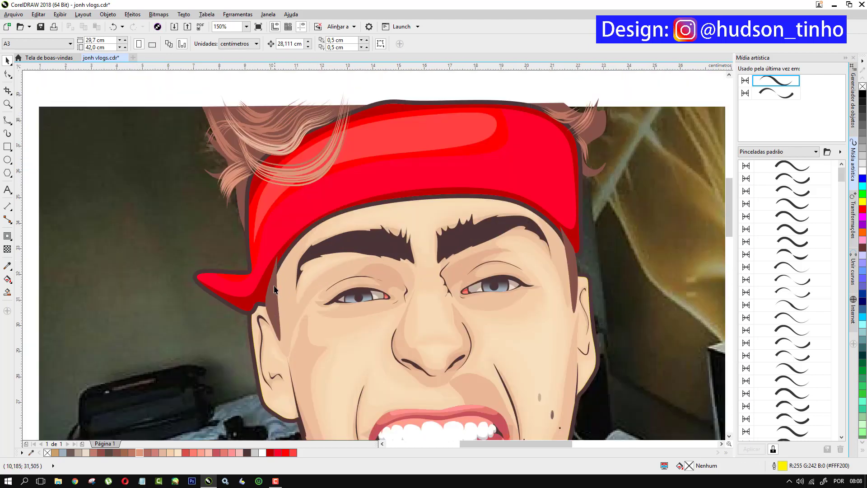
{"action": "right_click", "coordinate": [274, 289]}
{"action": "mouse_move", "coordinate": [319, 194]}
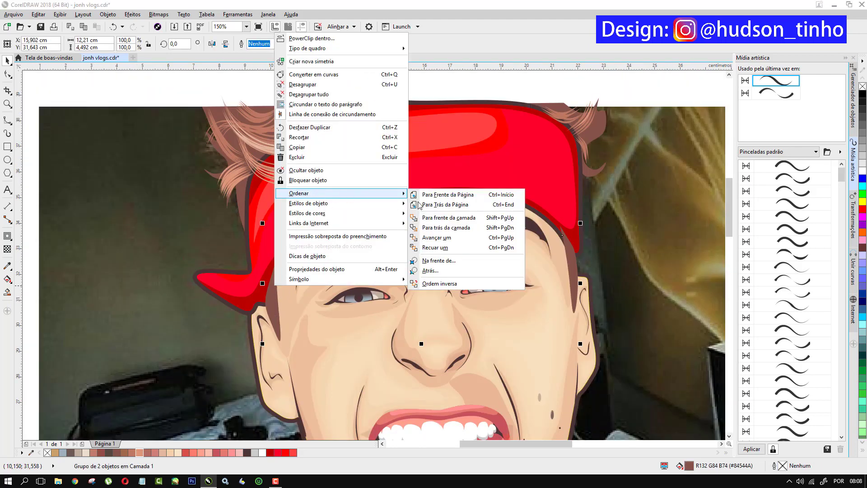
{"action": "left_click", "coordinate": [446, 264]}
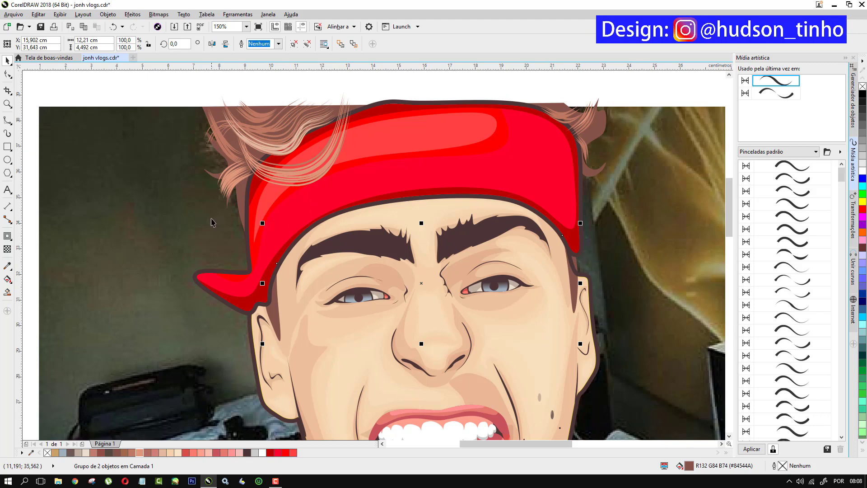
{"action": "scroll", "coordinate": [202, 217], "scroll_direction": "down", "scroll_amount": 2}
{"action": "left_click", "coordinate": [185, 148]}
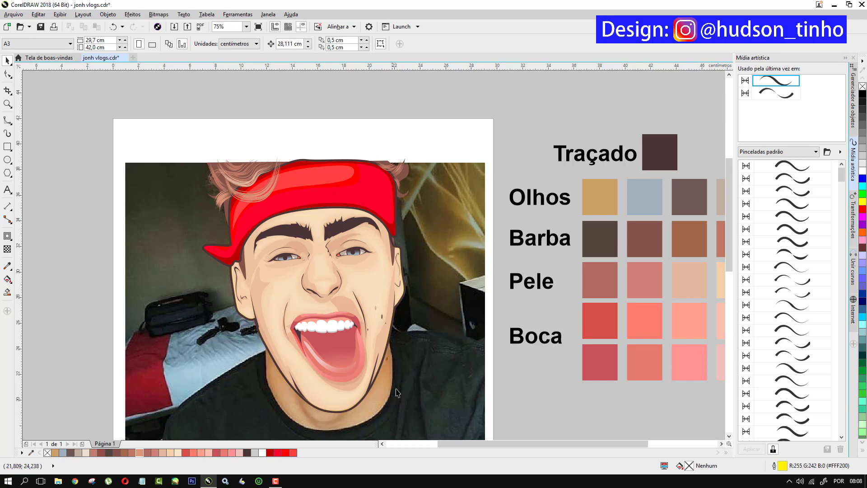
{"action": "scroll", "coordinate": [269, 357], "scroll_direction": "down", "scroll_amount": 3}
{"action": "scroll", "coordinate": [308, 435], "scroll_direction": "up", "scroll_amount": 3}
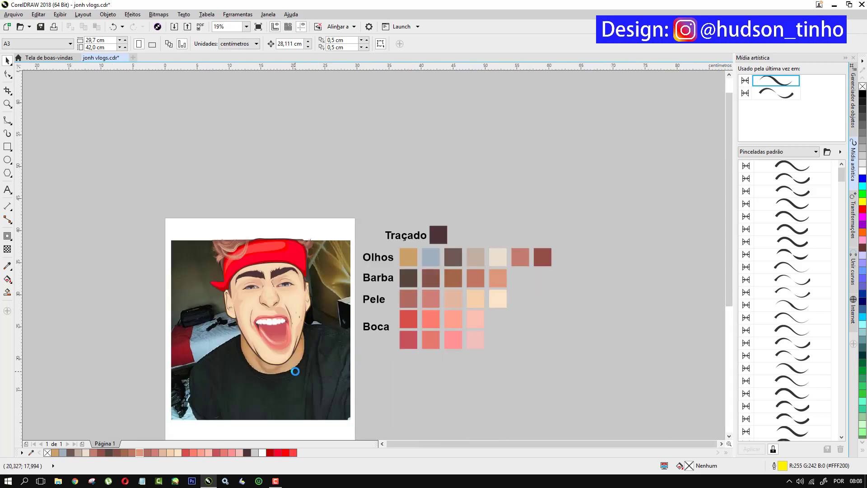
{"action": "left_click", "coordinate": [272, 482]}
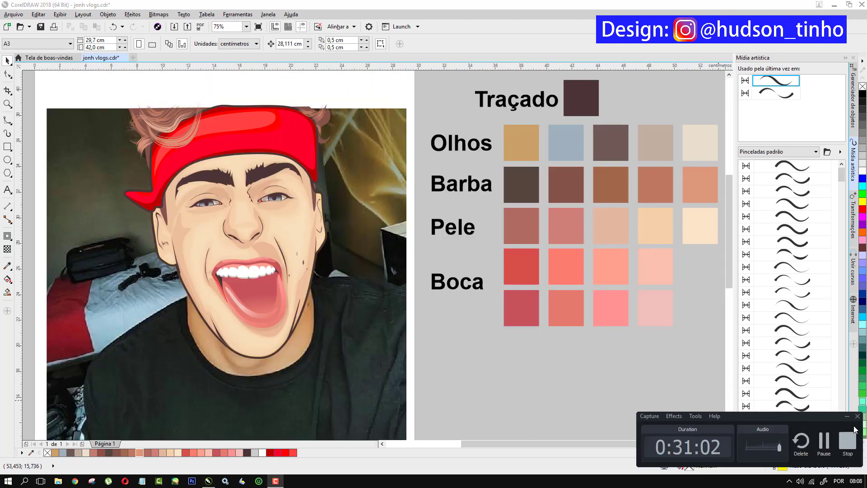
{"action": "left_click", "coordinate": [846, 416]}
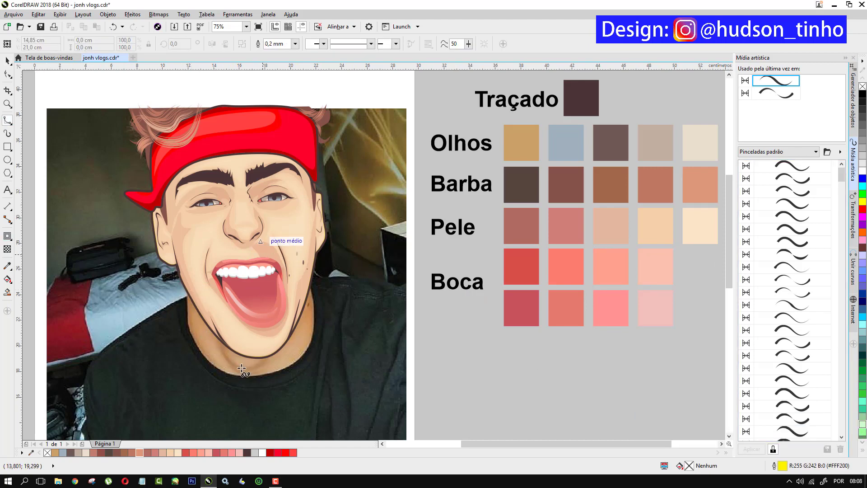
- Trace the neck outline over the photo from the left jaw edge down along the shirt collar to its lowest point
{"action": "scroll", "coordinate": [228, 364], "scroll_direction": "up", "scroll_amount": 2}
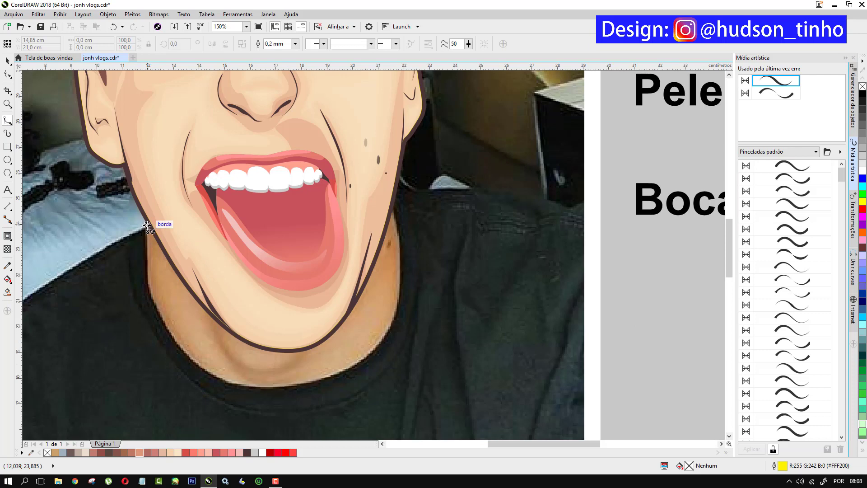
{"action": "left_click_drag", "start_coordinate": [147, 224], "coordinate": [149, 293]}
{"action": "left_click", "coordinate": [178, 351]}
{"action": "left_click", "coordinate": [232, 386]}
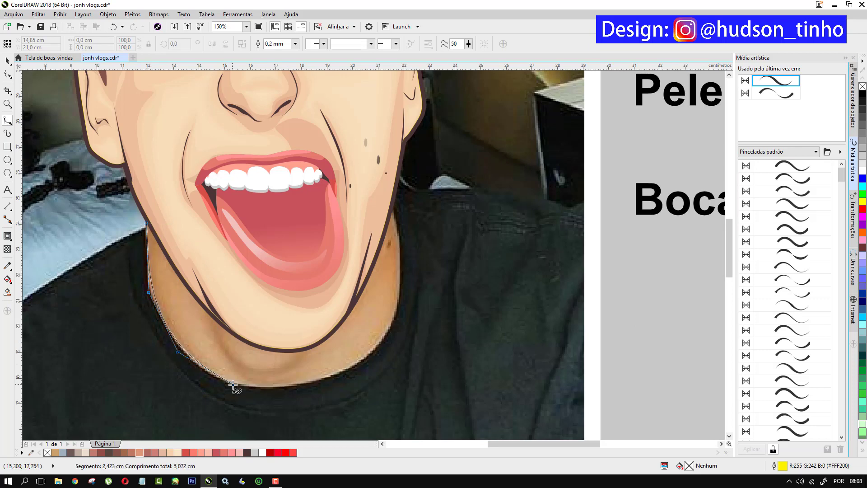
{"action": "left_click", "coordinate": [292, 387]}
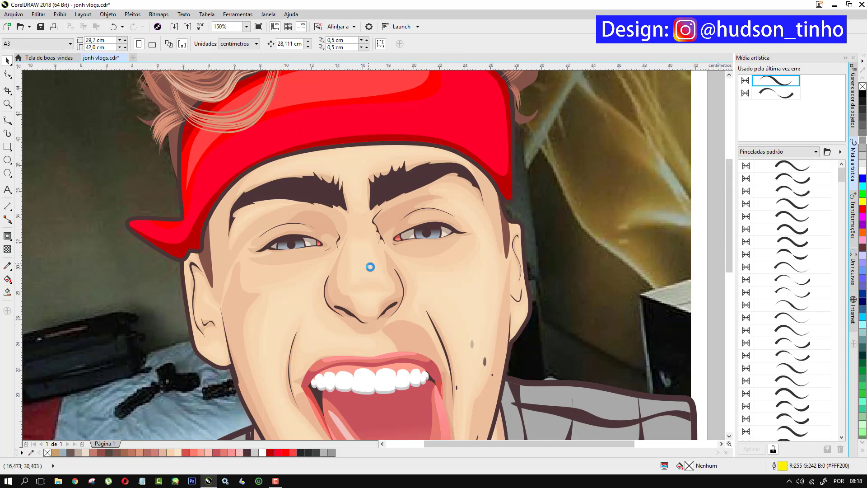
- Set the transparency of the R221 G151 B123 shading shape around the mouth to 79
{"action": "scroll", "coordinate": [380, 288], "scroll_direction": "down", "scroll_amount": 4}
{"action": "scroll", "coordinate": [380, 288], "scroll_direction": "up", "scroll_amount": 2}
{"action": "left_click", "coordinate": [383, 274]}
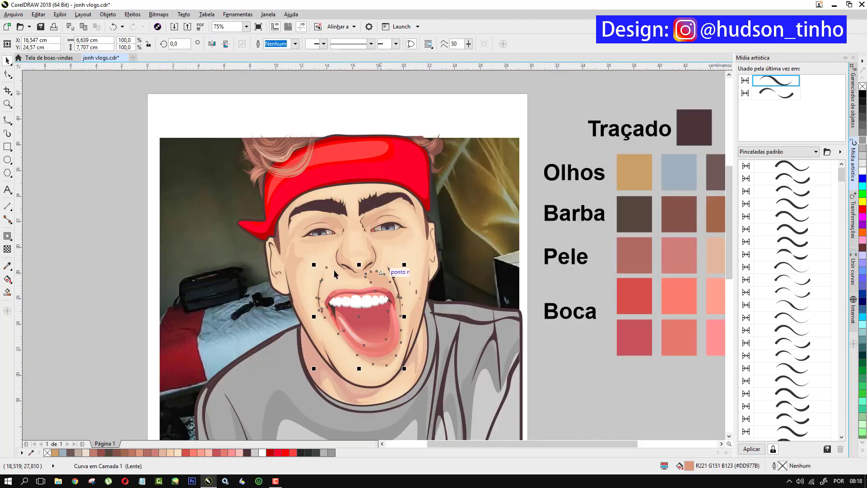
{"action": "left_click", "coordinate": [7, 249]}
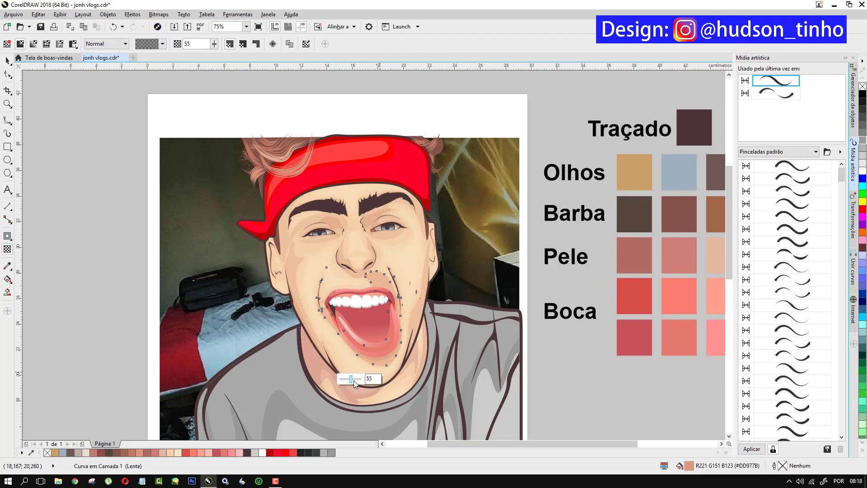
{"action": "left_click_drag", "start_coordinate": [356, 379], "coordinate": [356, 378]}
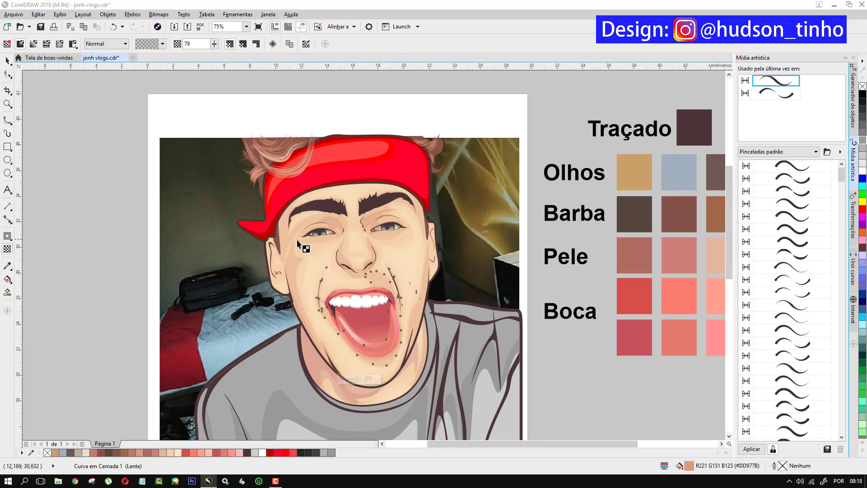
- Set the transparency of the R226 G183 B157 shading shape on the neck below the chin to 36
{"action": "left_click", "coordinate": [321, 375]}
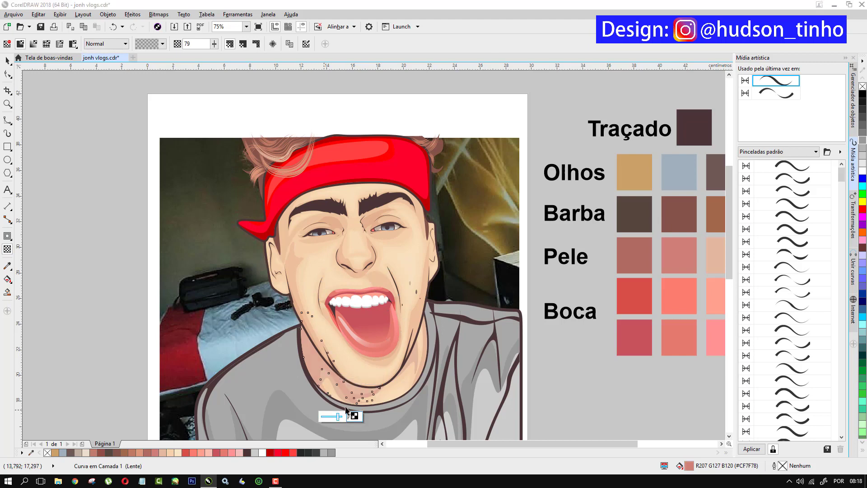
{"action": "left_click", "coordinate": [362, 390]}
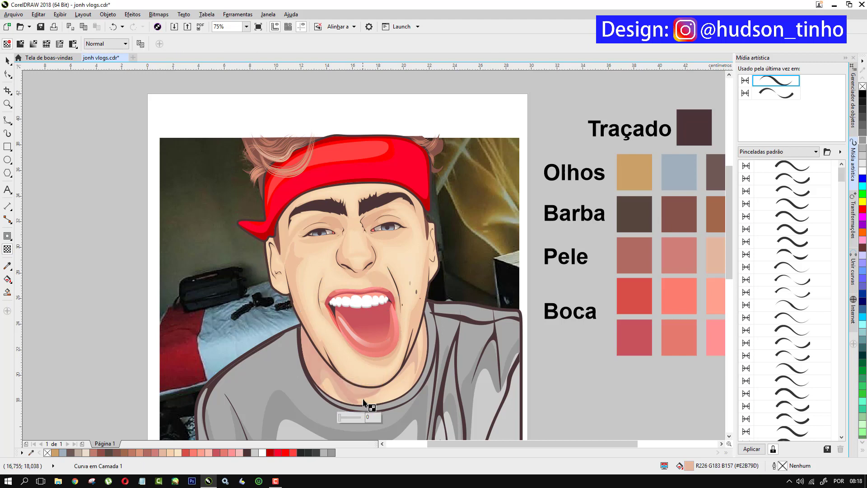
{"action": "left_click", "coordinate": [364, 391]}
{"action": "left_click", "coordinate": [348, 419]}
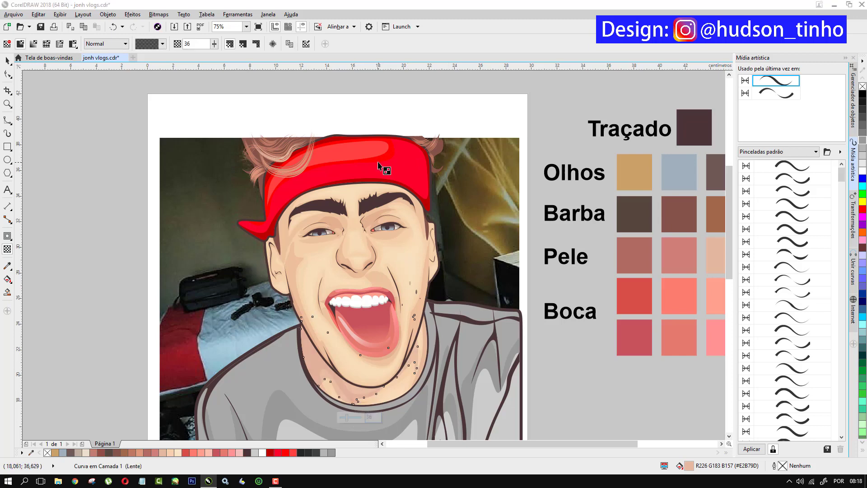
{"action": "left_click", "coordinate": [7, 61]}
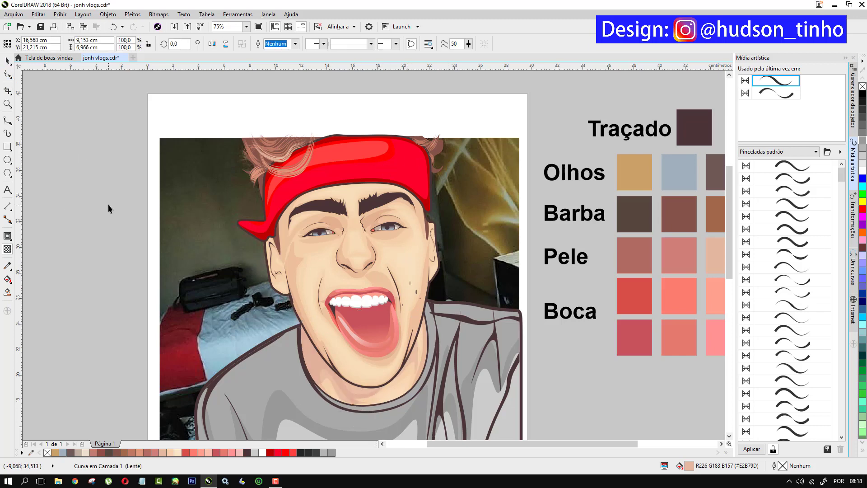
{"action": "left_click", "coordinate": [107, 204]}
- Set the transparency of the R221 G151 B123 shading shape along the left cheek and jaw to 79
{"action": "scroll", "coordinate": [365, 251], "scroll_direction": "up", "scroll_amount": 2}
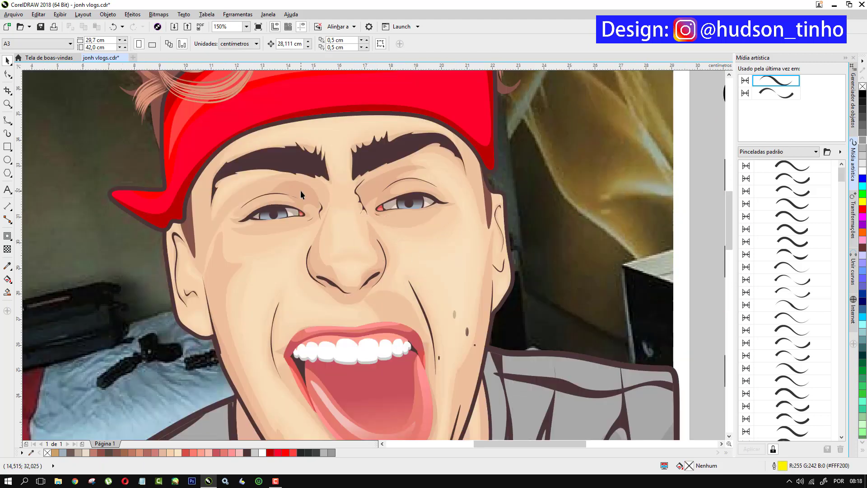
{"action": "scroll", "coordinate": [302, 194], "scroll_direction": "down", "scroll_amount": 2}
{"action": "left_click", "coordinate": [269, 227]}
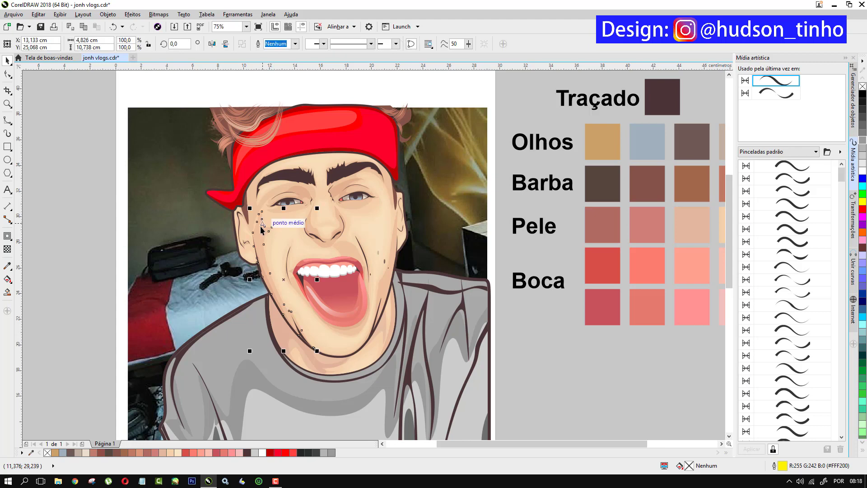
{"action": "left_click", "coordinate": [7, 249]}
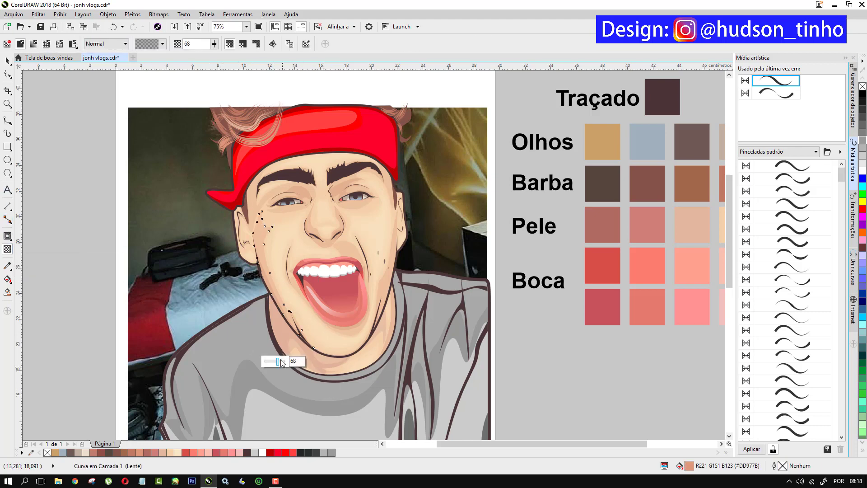
{"action": "left_click_drag", "start_coordinate": [281, 362], "coordinate": [285, 362]}
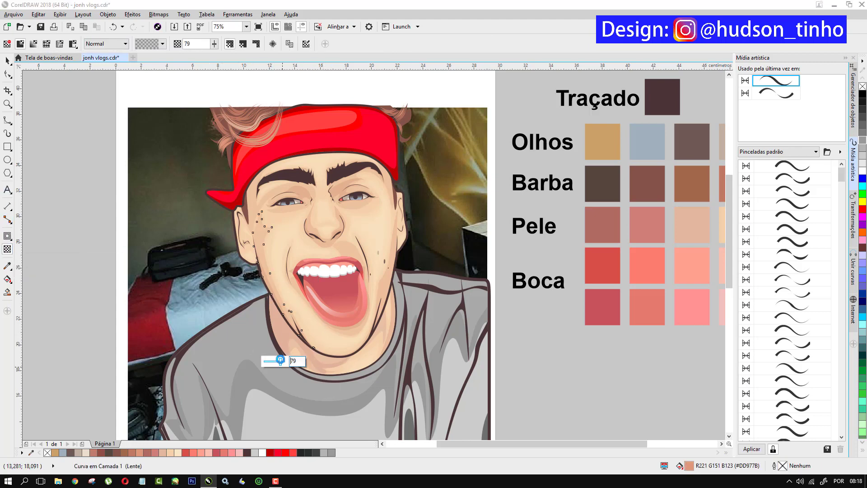
- Set the transparency of the R221 G151 B123 shading shape along the right cheek and jaw to 74
{"action": "left_click", "coordinate": [392, 251]}
{"action": "left_click", "coordinate": [382, 350]}
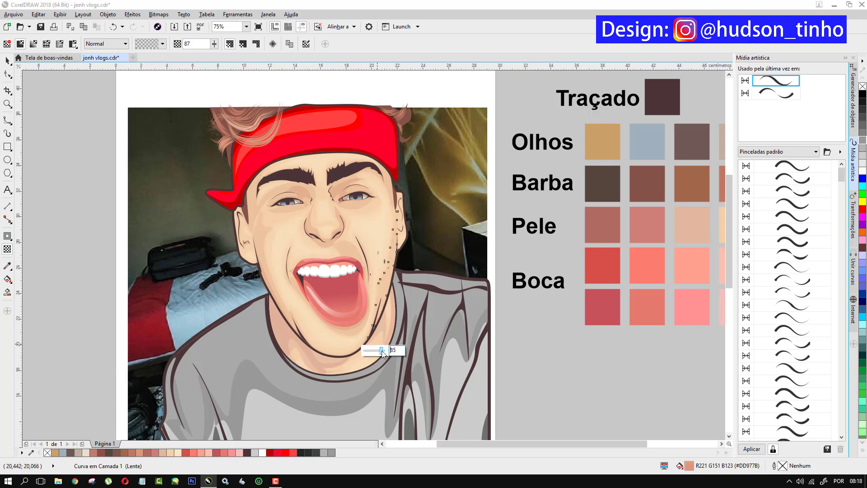
{"action": "left_click_drag", "start_coordinate": [381, 353], "coordinate": [377, 352]}
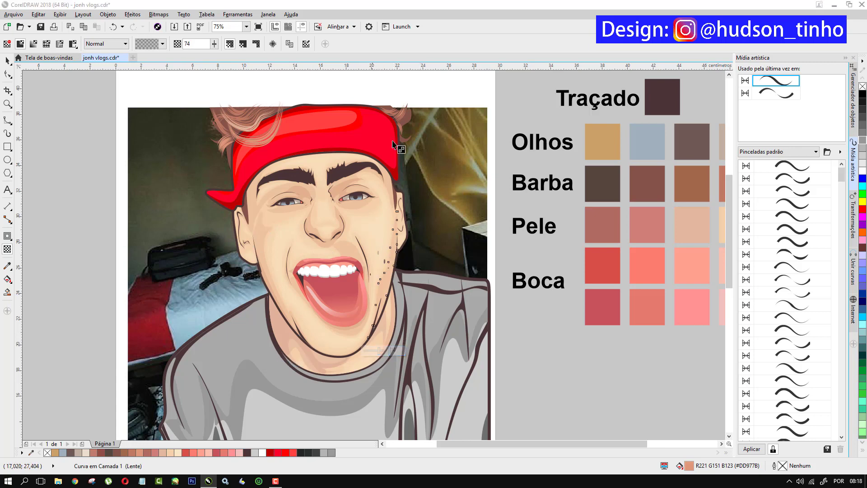
{"action": "left_click", "coordinate": [7, 60]}
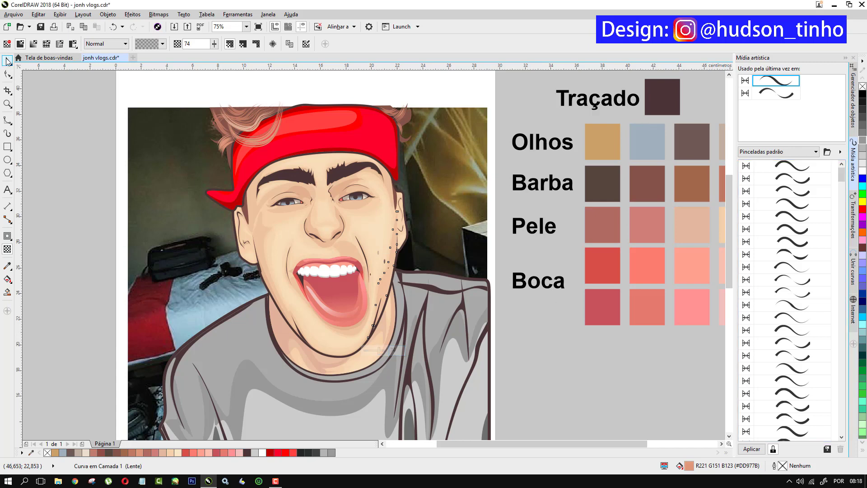
- Save the drawing as jonh vlogs.cdr in the PACOTES DE VETORES folder, replacing the existing file
{"action": "left_click", "coordinate": [190, 136]}
{"action": "scroll", "coordinate": [366, 192], "scroll_direction": "down", "scroll_amount": 1}
{"action": "left_click", "coordinate": [237, 72]}
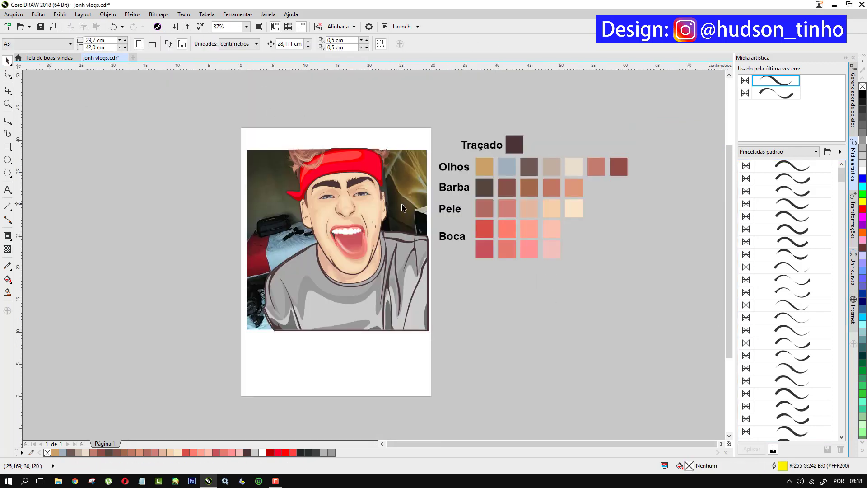
{"action": "scroll", "coordinate": [330, 169], "scroll_direction": "up", "scroll_amount": 4}
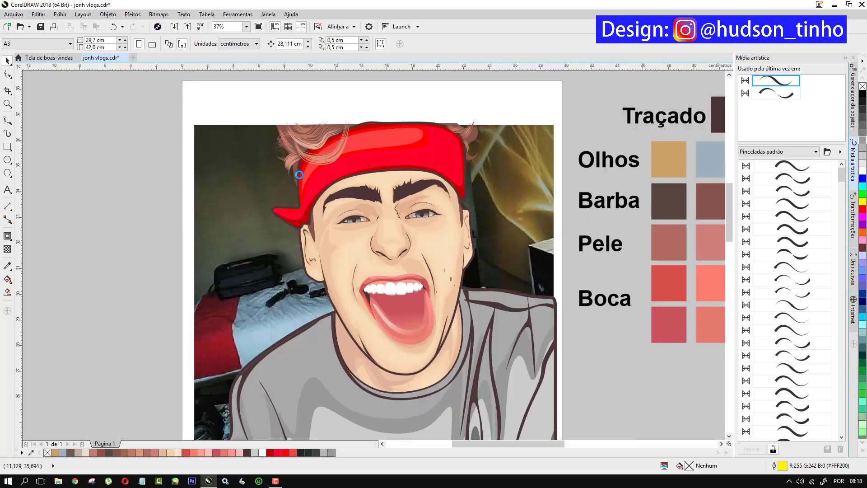
{"action": "scroll", "coordinate": [282, 175], "scroll_direction": "down", "scroll_amount": 4}
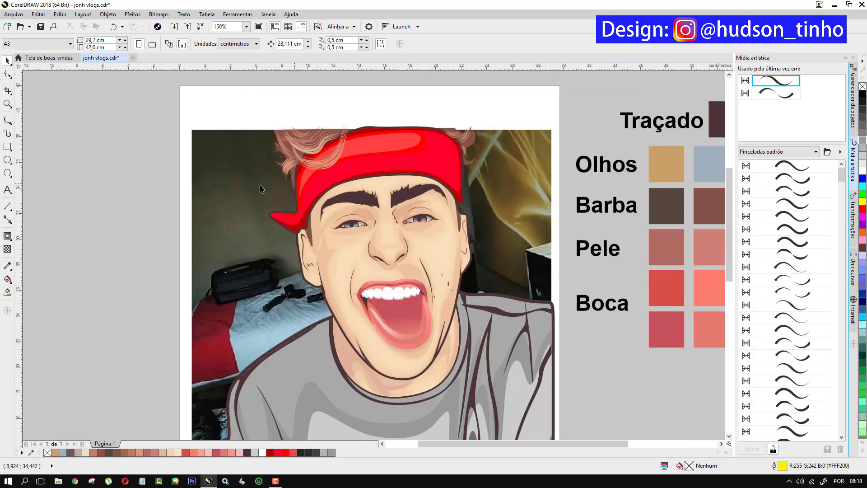
{"action": "left_click", "coordinate": [13, 14]}
{"action": "left_click", "coordinate": [38, 102]}
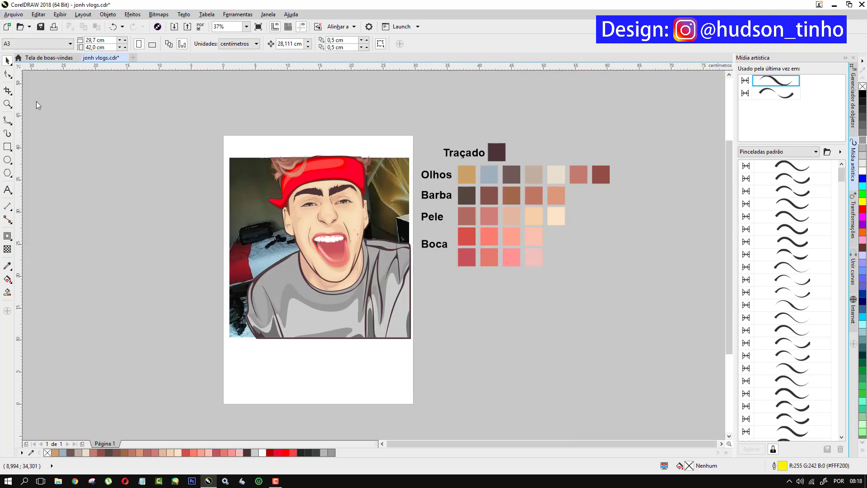
{"action": "left_click", "coordinate": [523, 329]}
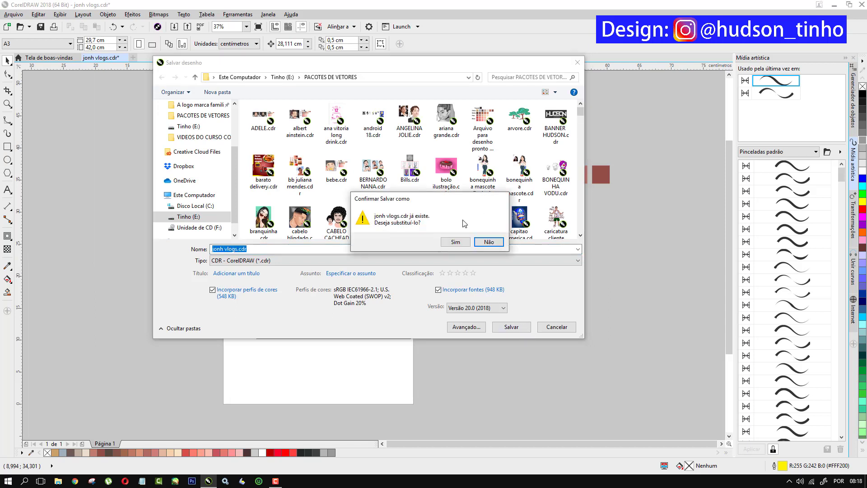
{"action": "left_click", "coordinate": [456, 241]}
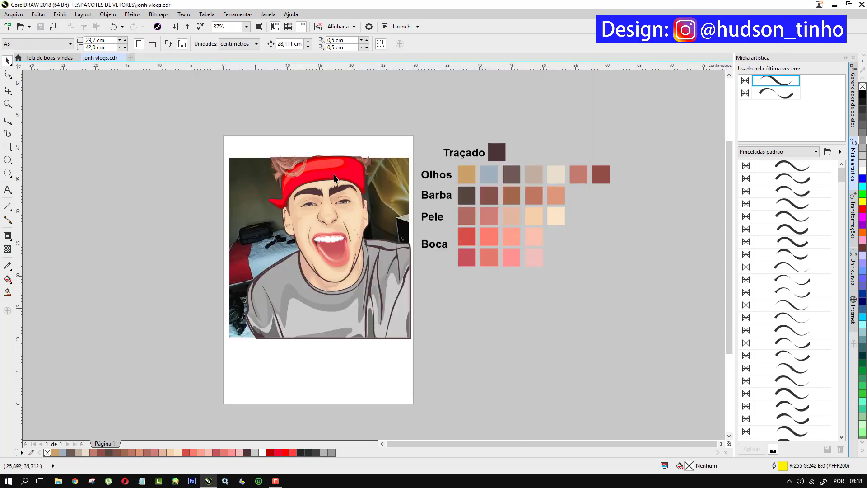
- Apply a linear gradient transparency to the left eyebrow, fading its inner end toward the bridge of the nose
{"action": "left_click", "coordinate": [320, 198]}
{"action": "scroll", "coordinate": [320, 199], "scroll_direction": "up", "scroll_amount": 4}
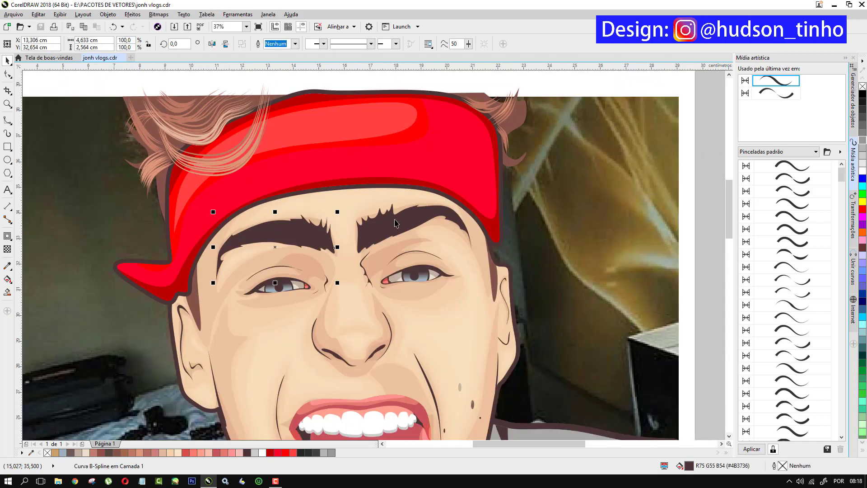
{"action": "left_click", "coordinate": [311, 233]}
{"action": "left_click", "coordinate": [9, 248]}
{"action": "left_click_drag", "start_coordinate": [301, 236], "coordinate": [356, 236]}
{"action": "left_click_drag", "start_coordinate": [300, 236], "coordinate": [293, 236]}
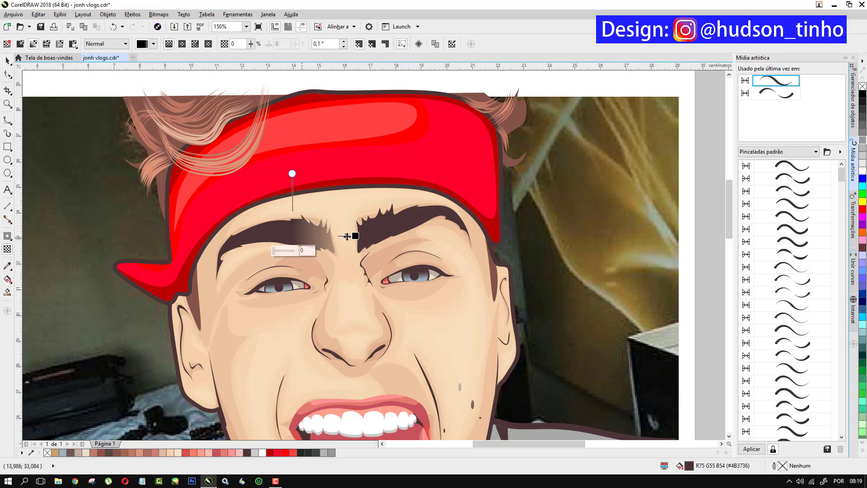
- Fade the right eyebrow's inner end with a linear gradient transparency running from mid-brow toward the bridge of the nose
{"action": "left_click", "coordinate": [384, 224]}
{"action": "left_click_drag", "start_coordinate": [376, 234], "coordinate": [321, 226]}
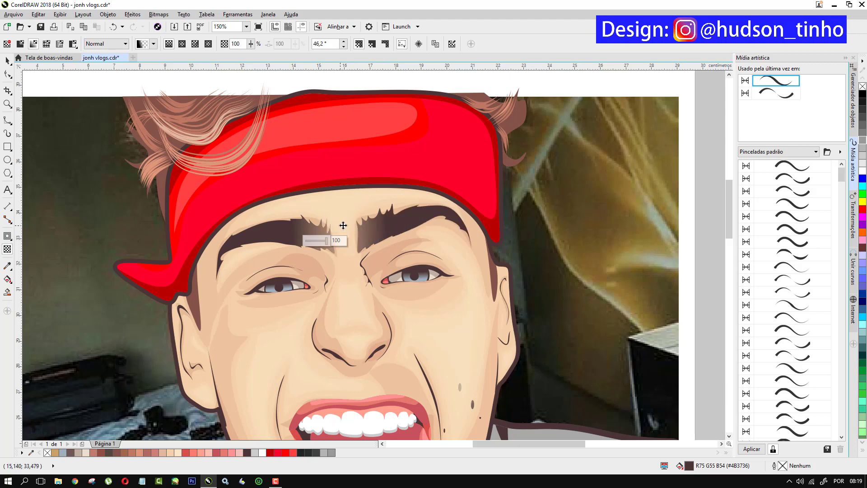
{"action": "left_click_drag", "start_coordinate": [386, 222], "coordinate": [407, 218]}
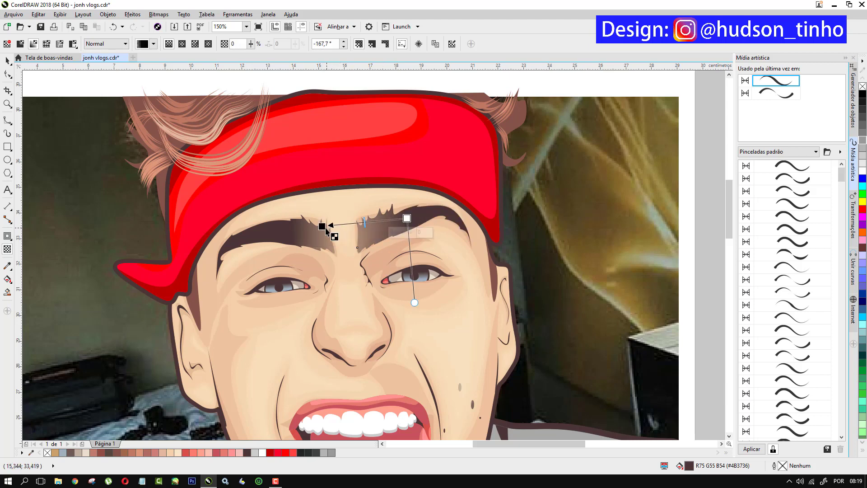
{"action": "left_click_drag", "start_coordinate": [321, 226], "coordinate": [348, 226]}
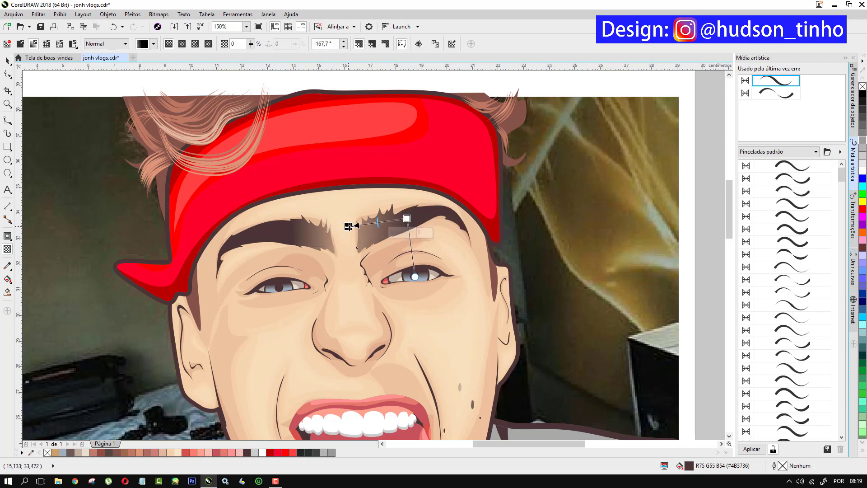
- Readjust the left eyebrow's gradient transparency so the fade starts farther out and ends just short of the nose bridge
{"action": "left_click", "coordinate": [322, 240]}
{"action": "left_click_drag", "start_coordinate": [293, 236], "coordinate": [282, 238]}
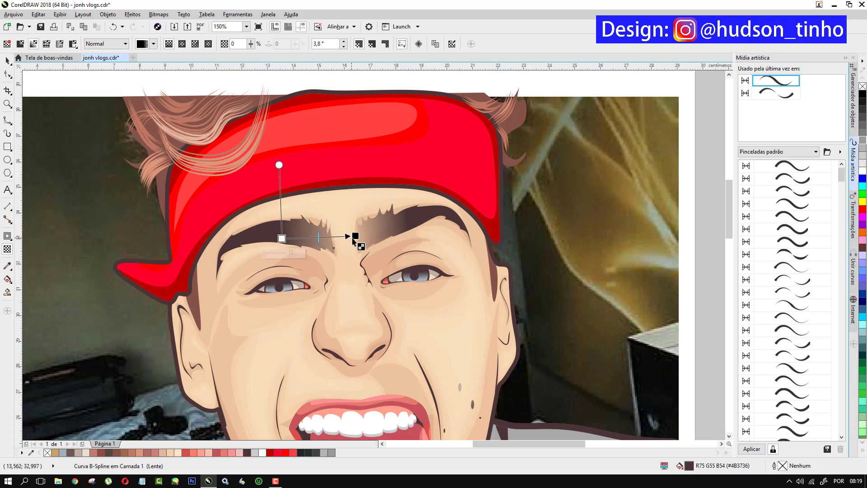
{"action": "left_click_drag", "start_coordinate": [354, 236], "coordinate": [348, 233]}
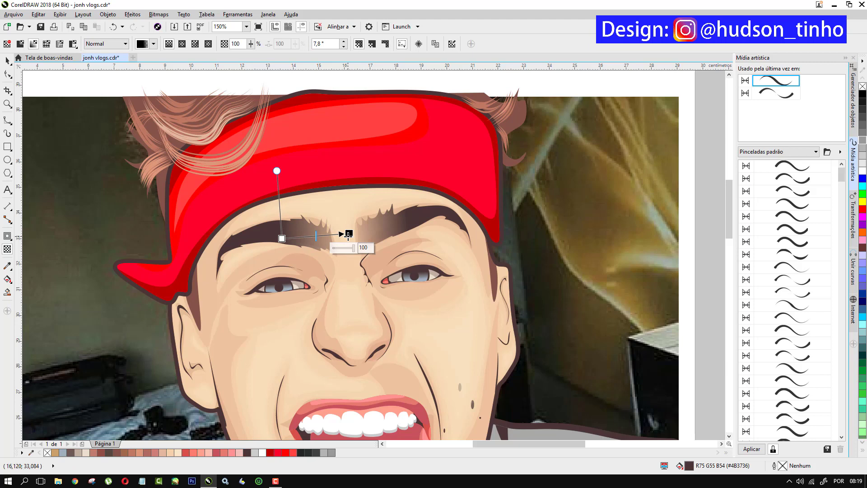
{"action": "left_click", "coordinate": [555, 255]}
{"action": "scroll", "coordinate": [553, 235], "scroll_direction": "down", "scroll_amount": 2}
{"action": "scroll", "coordinate": [599, 286], "scroll_direction": "up", "scroll_amount": 2}
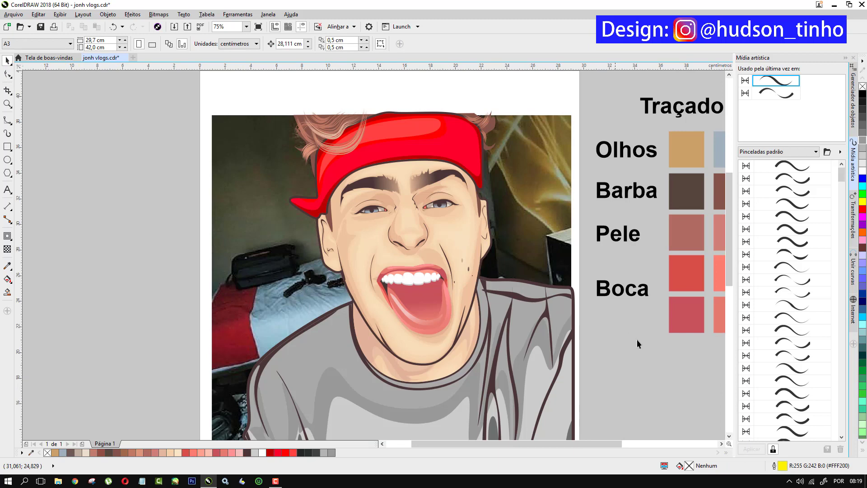
{"action": "scroll", "coordinate": [443, 316], "scroll_direction": "down", "scroll_amount": 1}
{"action": "scroll", "coordinate": [453, 319], "scroll_direction": "up", "scroll_amount": 3}
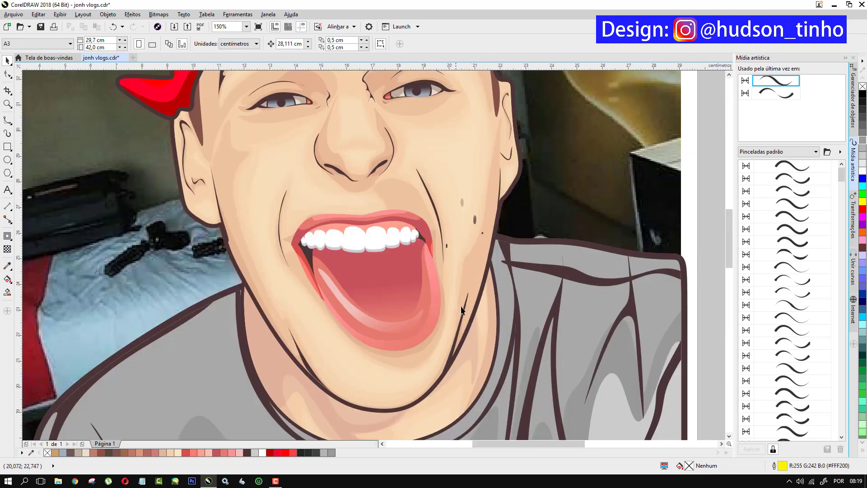
{"action": "scroll", "coordinate": [403, 224], "scroll_direction": "down", "scroll_amount": 2}
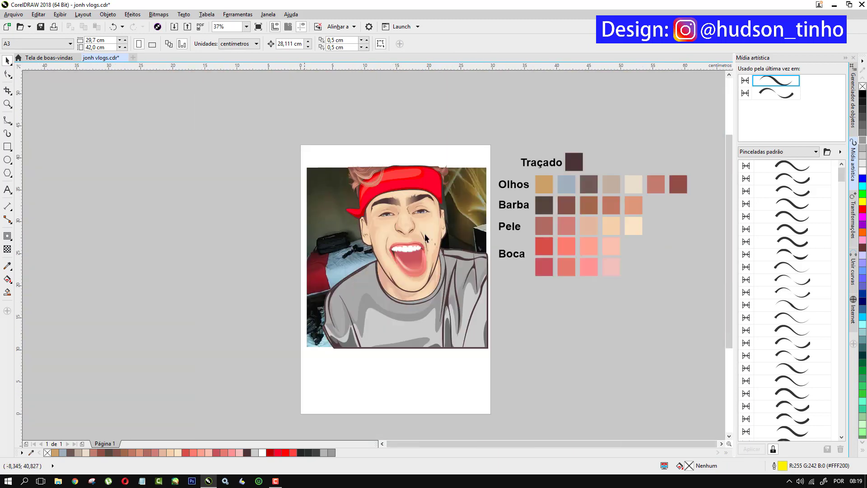
{"action": "scroll", "coordinate": [505, 251], "scroll_direction": "up", "scroll_amount": 2}
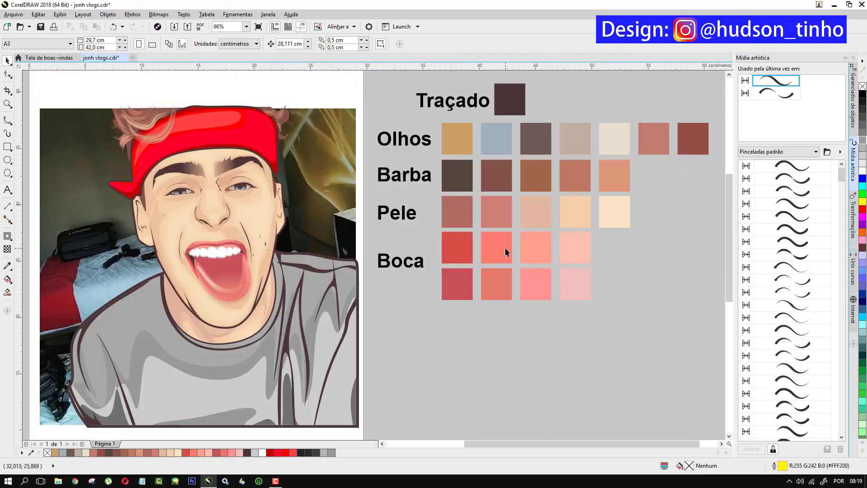